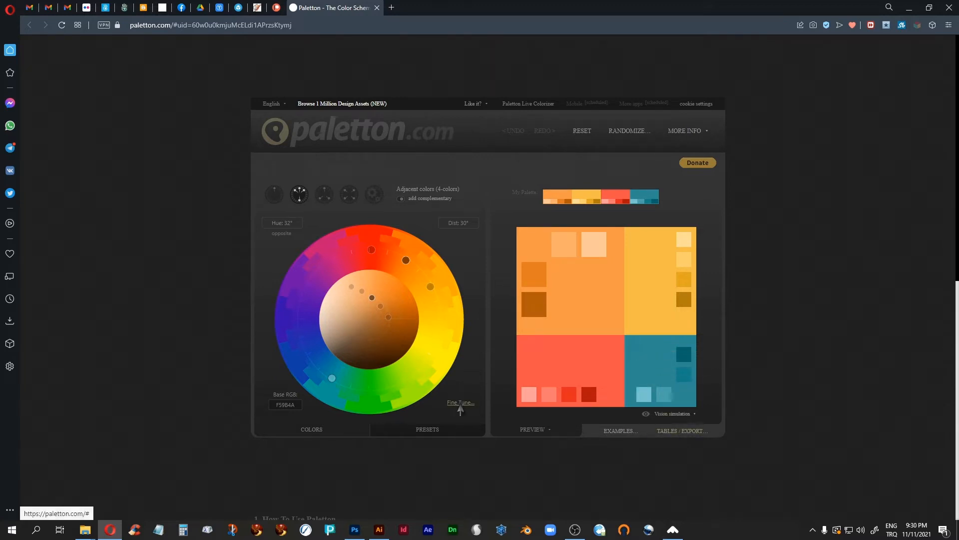
Step: Examine the palette's fine-tune settings and its color tables with the Photoshop ACO swatch export option
{"action": "left_click", "coordinate": [459, 402]}
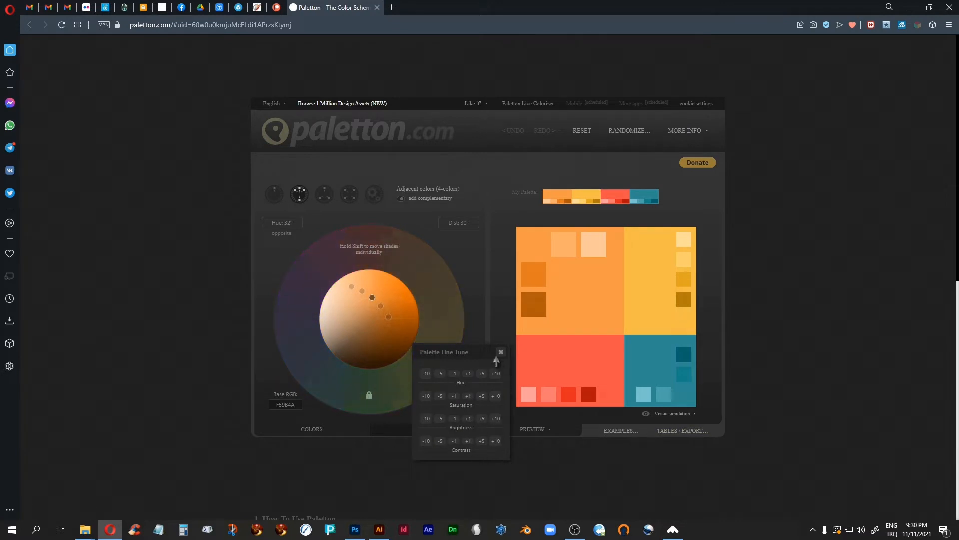
{"action": "left_click", "coordinate": [501, 353]}
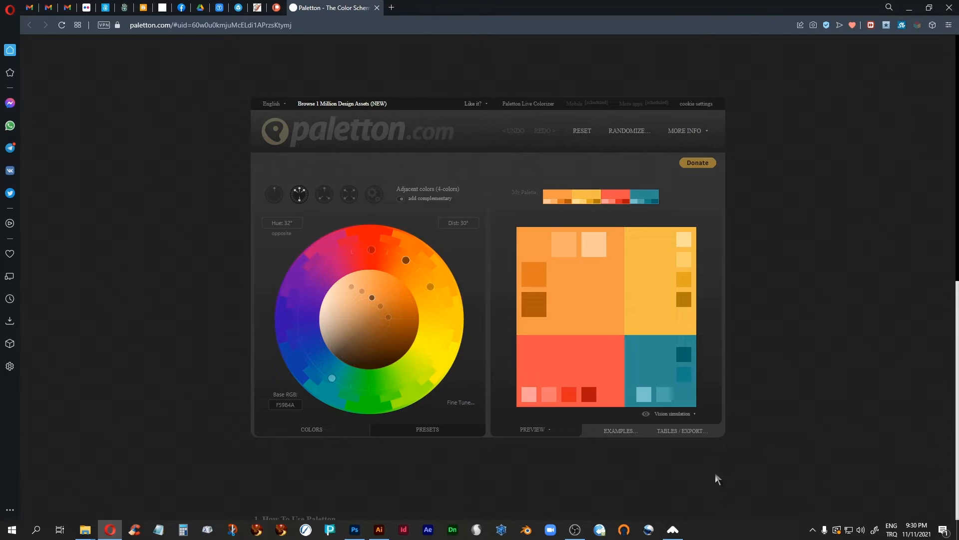
{"action": "left_click", "coordinate": [685, 432]}
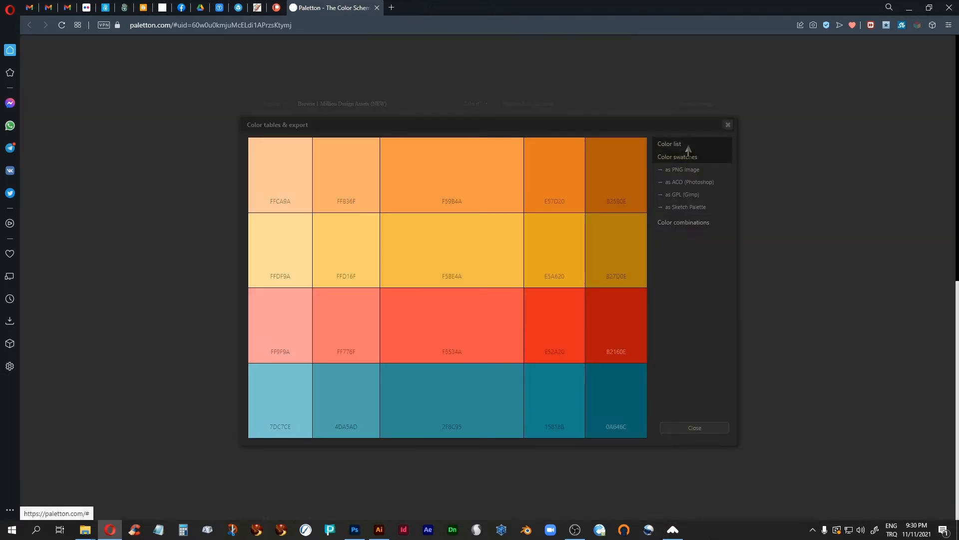
{"action": "left_click", "coordinate": [686, 183]}
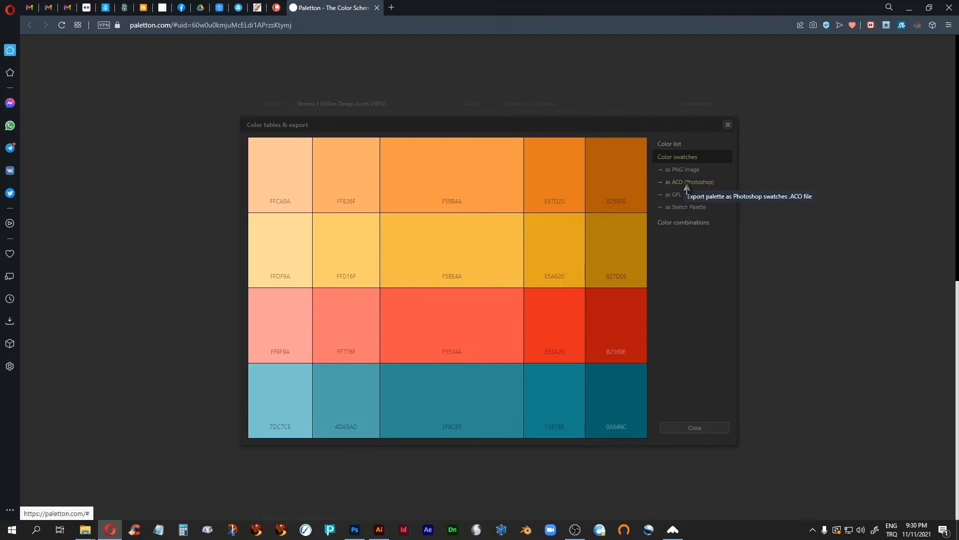
{"action": "left_click", "coordinate": [695, 427]}
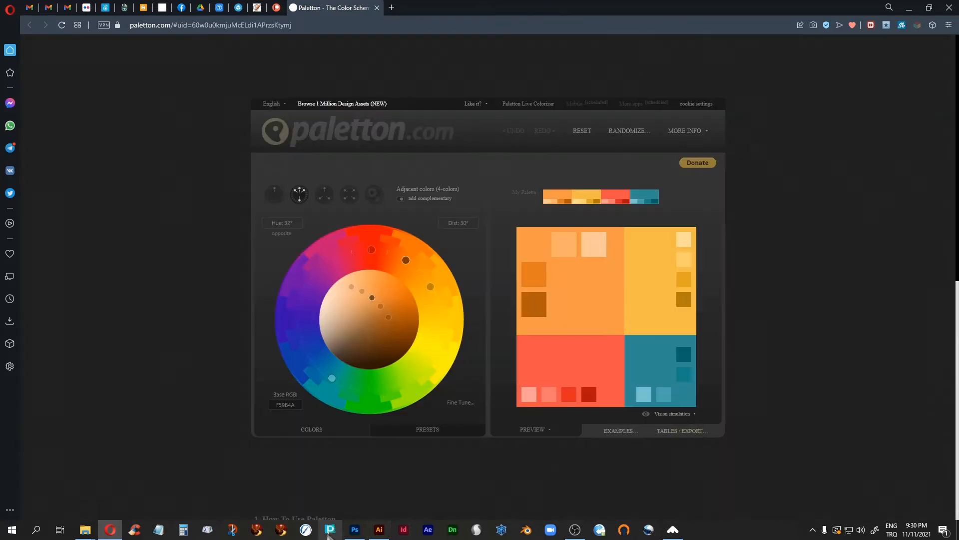
Step: Switch to Photoshop and look over the swatch collections and the commands for importing swatches
{"action": "left_click", "coordinate": [355, 530]}
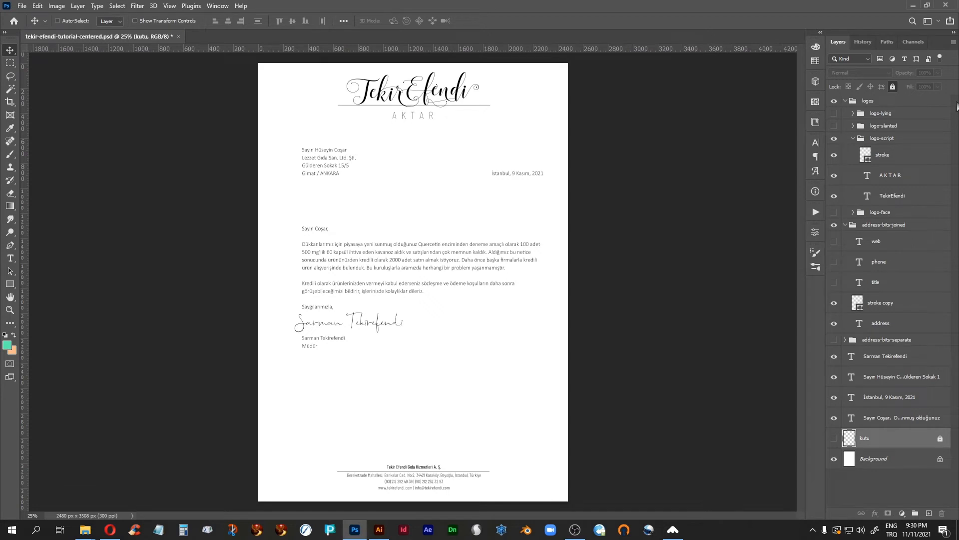
{"action": "left_click", "coordinate": [815, 60]}
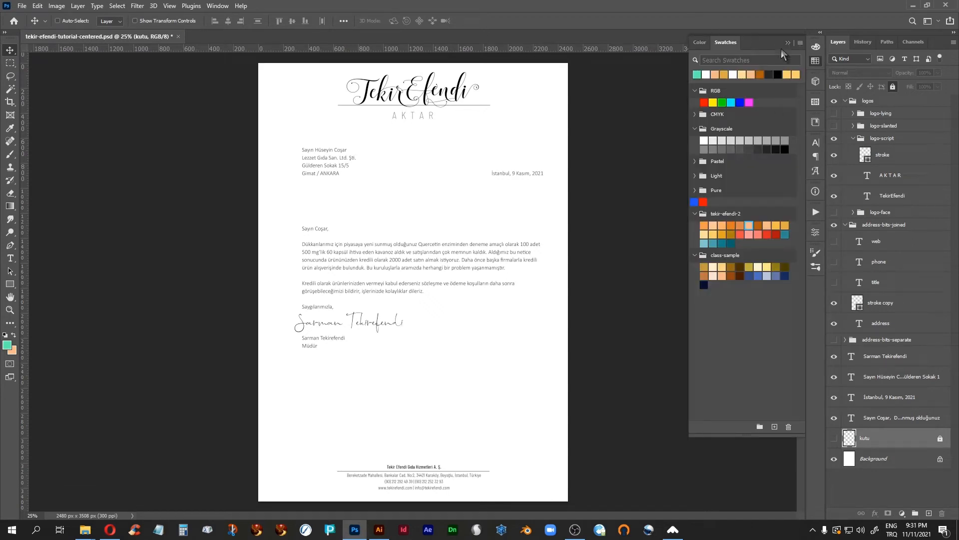
{"action": "left_click", "coordinate": [800, 43]}
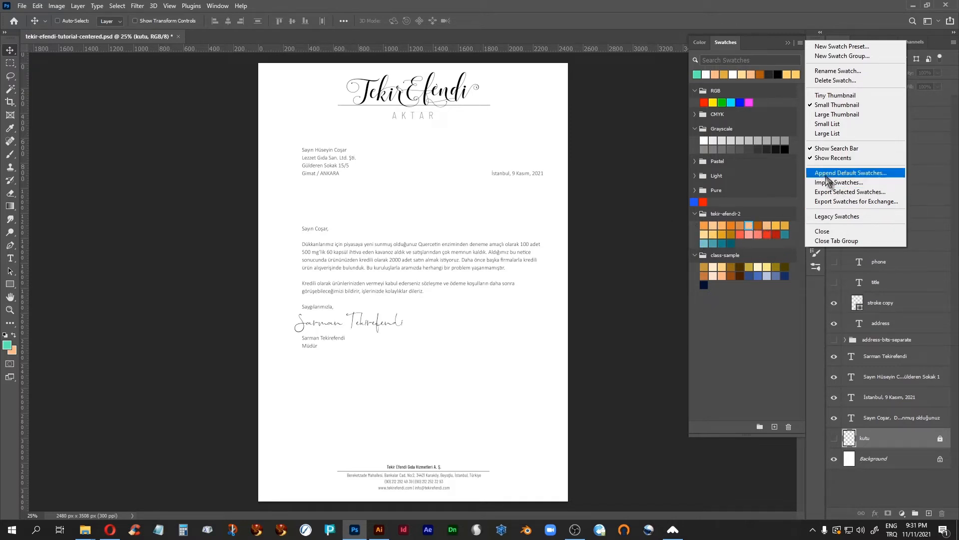
{"action": "left_click", "coordinate": [760, 4]}
{"action": "left_click", "coordinate": [788, 43]}
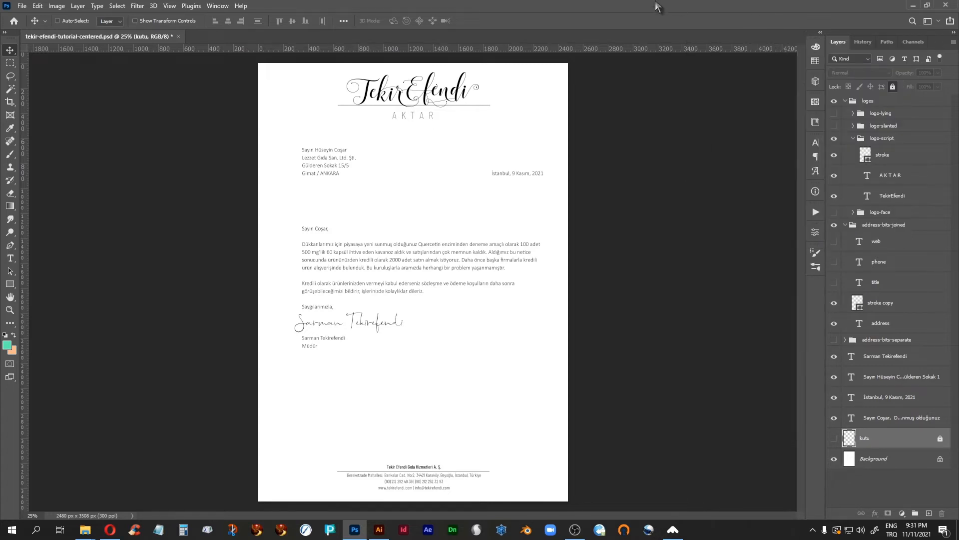
Step: Swap the foreground and background colors and show the foreground color in the Color Picker by hue
{"action": "left_click", "coordinate": [14, 334]}
{"action": "left_click", "coordinate": [7, 344]}
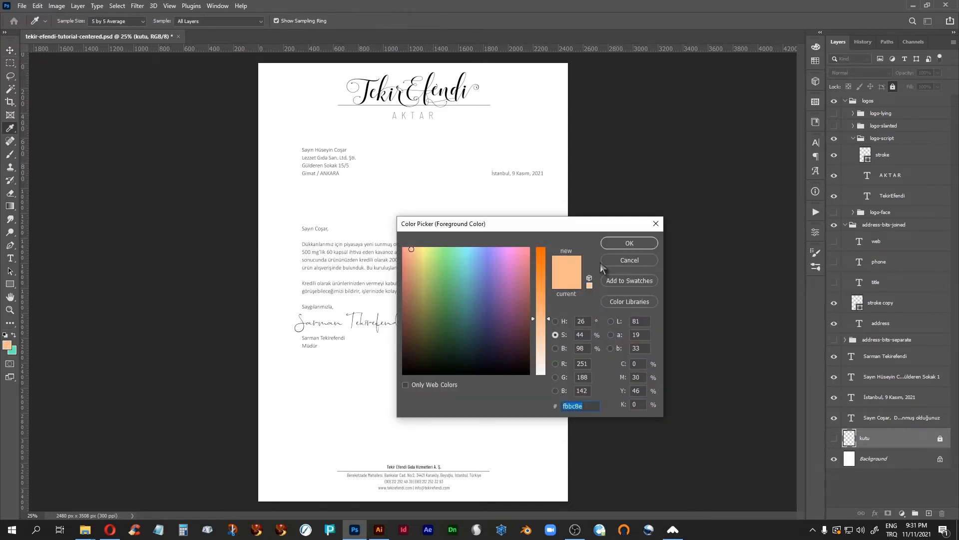
{"action": "left_click_drag", "start_coordinate": [521, 229], "coordinate": [478, 213]}
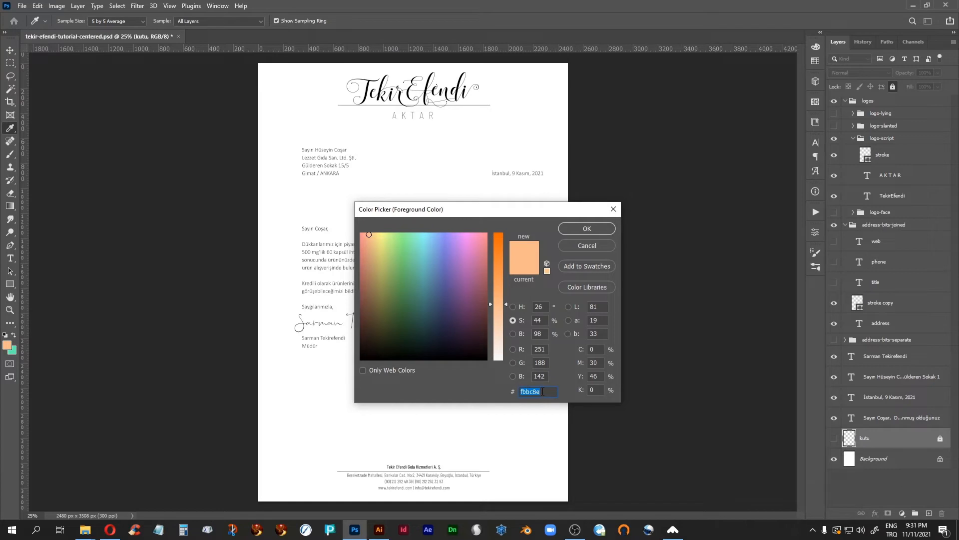
{"action": "left_click_drag", "start_coordinate": [488, 214], "coordinate": [445, 214]}
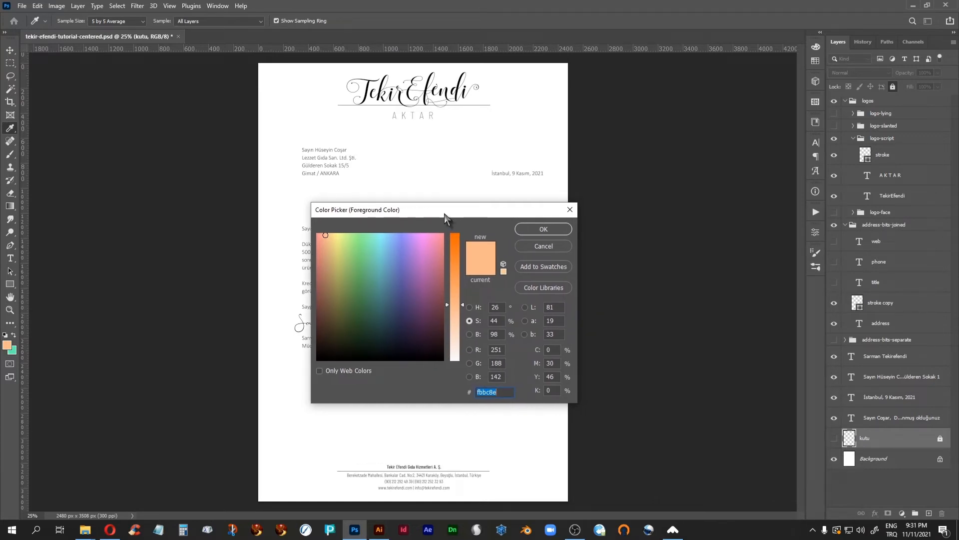
{"action": "left_click", "coordinate": [470, 307]}
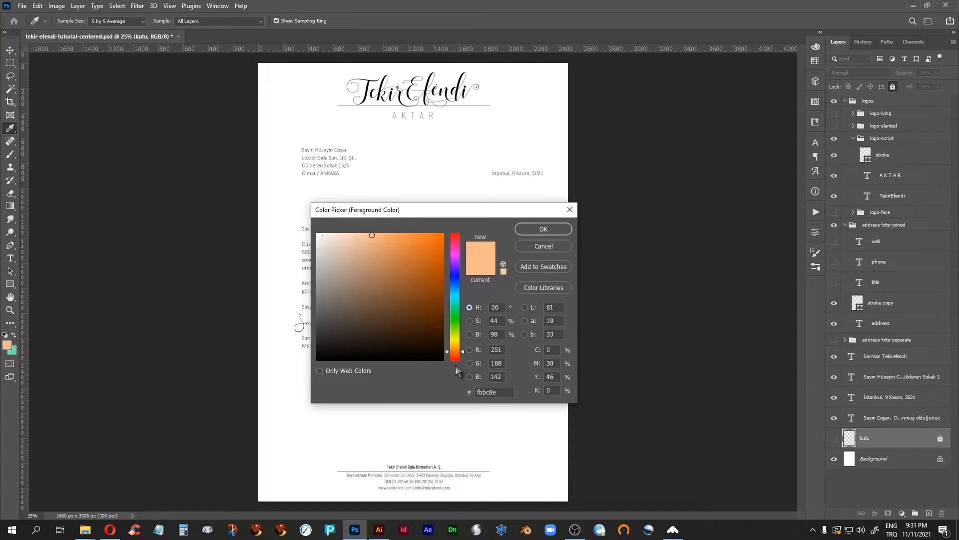
Step: Compare the hue scale with the Paletton color wheel and shift the foreground hue to about 184° in Photoshop
{"action": "left_click", "coordinate": [112, 530]}
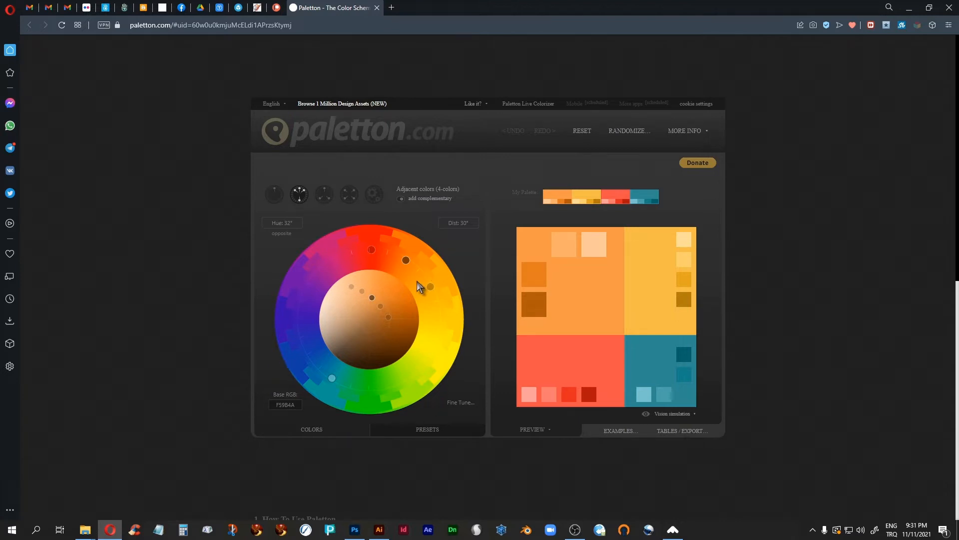
{"action": "left_click", "coordinate": [354, 530]}
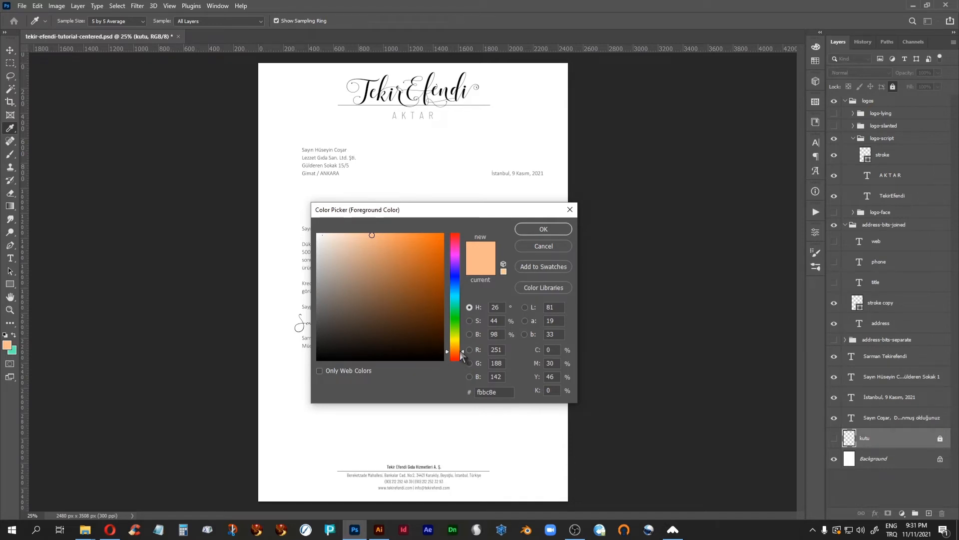
{"action": "left_click_drag", "start_coordinate": [461, 351], "coordinate": [456, 297]}
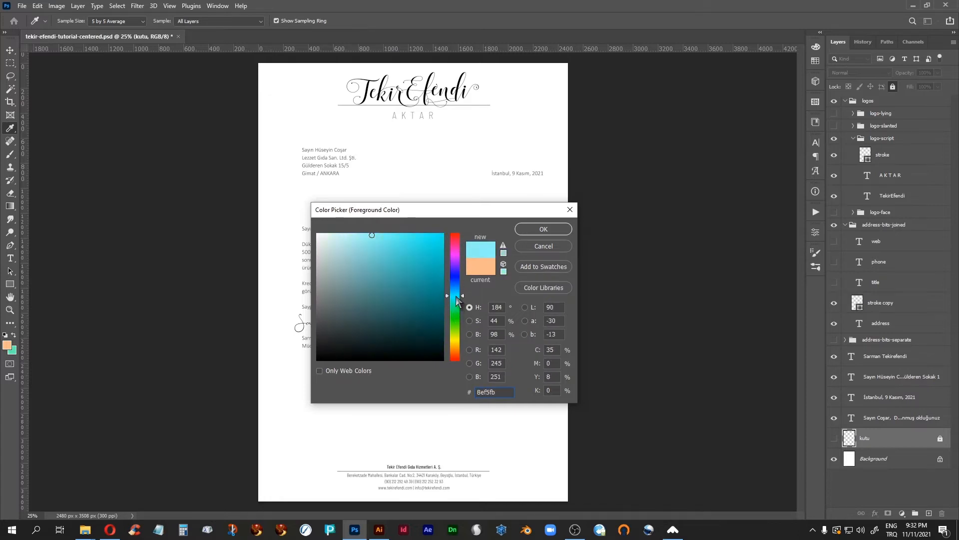
Step: Base the Color Picker on saturation and sweep it to 100%, down to 0% and back to 100%
{"action": "left_click", "coordinate": [470, 320]}
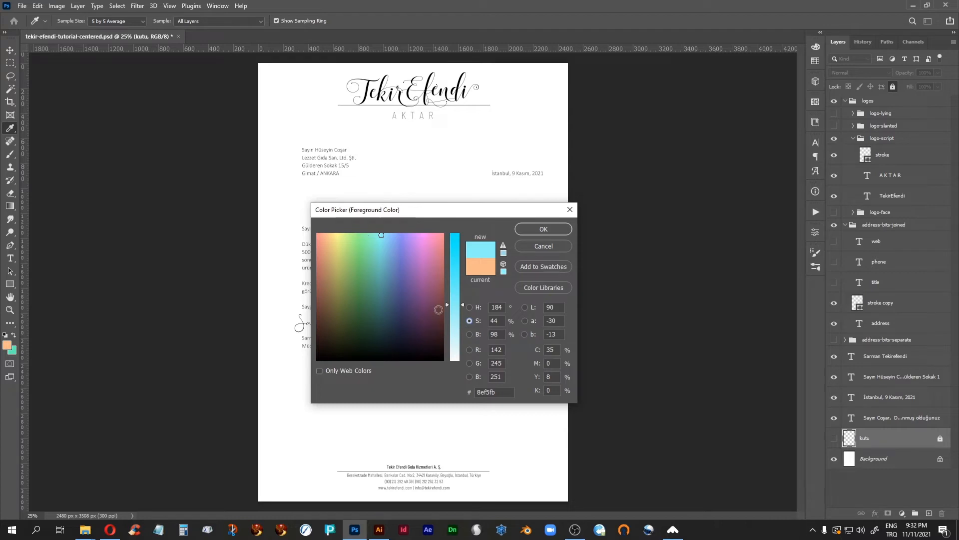
{"action": "left_click_drag", "start_coordinate": [466, 308], "coordinate": [472, 235]}
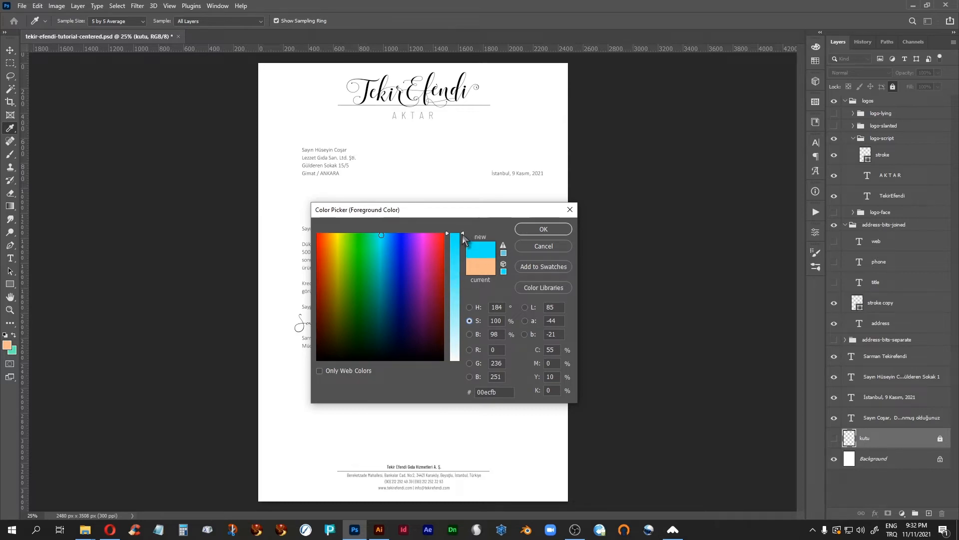
{"action": "left_click_drag", "start_coordinate": [463, 237], "coordinate": [451, 367]}
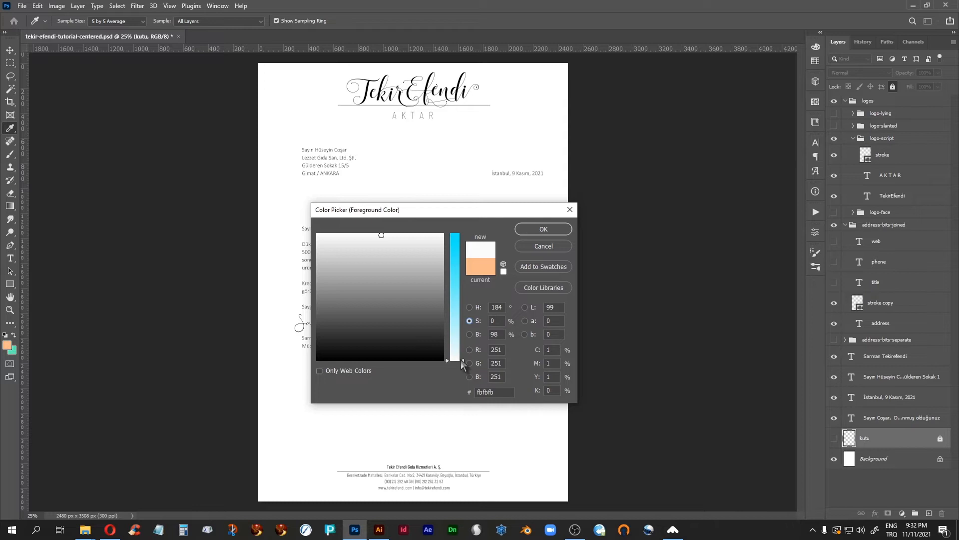
{"action": "left_click_drag", "start_coordinate": [460, 361], "coordinate": [462, 233]}
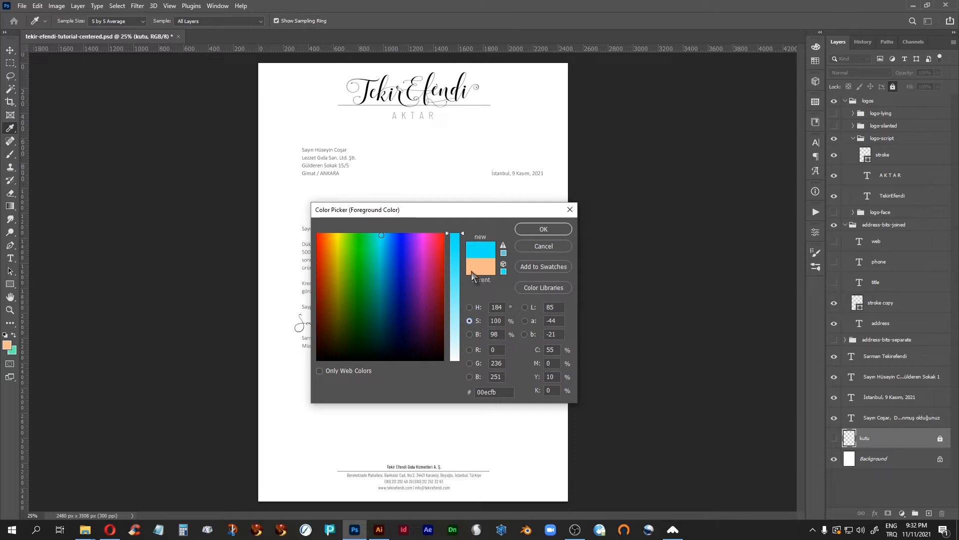
Step: Base the Color Picker on hue, enter 0° and move the hue along the scale to about 205°
{"action": "left_click", "coordinate": [470, 307]}
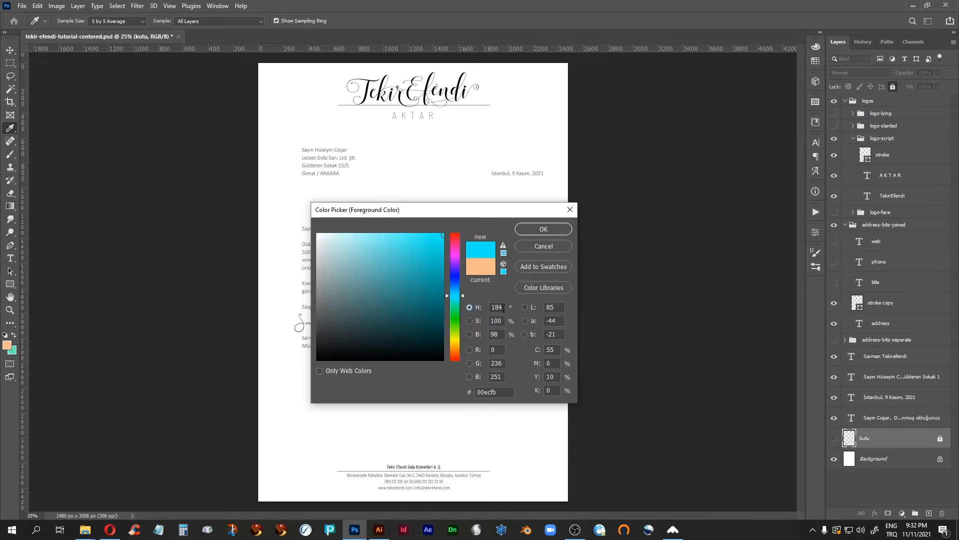
{"action": "double_click", "coordinate": [502, 307]}
{"action": "type", "text": "0"}
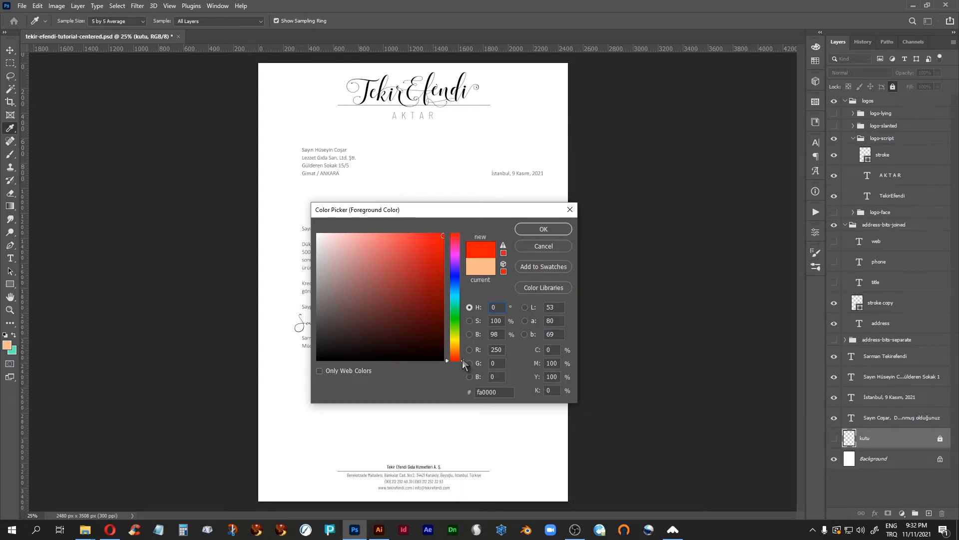
{"action": "left_click_drag", "start_coordinate": [462, 358], "coordinate": [470, 289]}
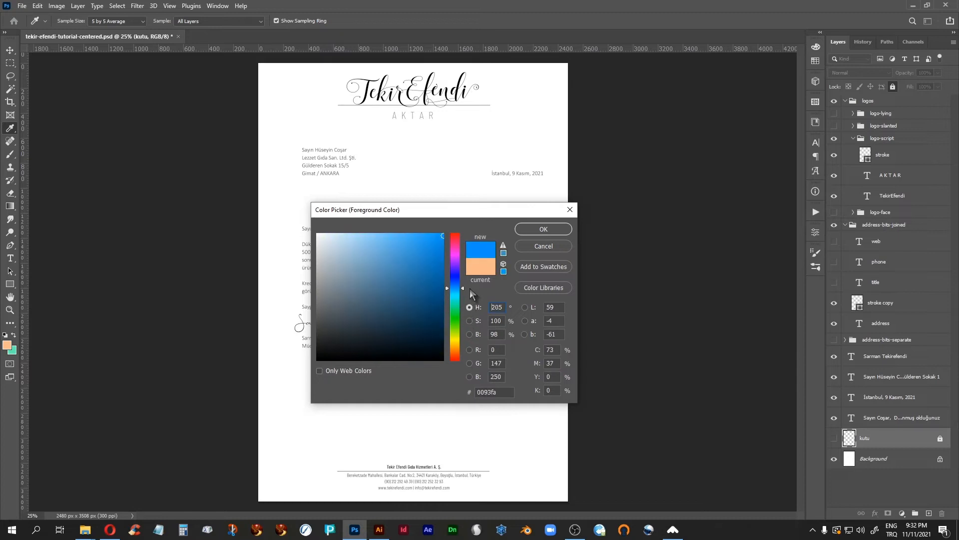
Step: Sweep the color's brightness down to 0% and back up to 100%, and reduce its saturation to about 62%
{"action": "left_click", "coordinate": [470, 335]}
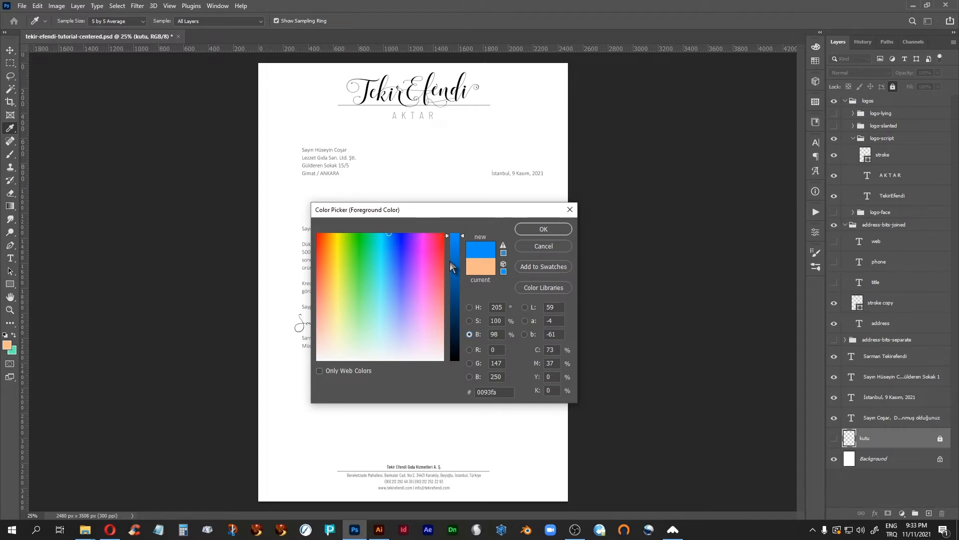
{"action": "left_click", "coordinate": [463, 236]}
{"action": "left_click_drag", "start_coordinate": [462, 236], "coordinate": [463, 233]}
{"action": "left_click_drag", "start_coordinate": [463, 229], "coordinate": [452, 368]}
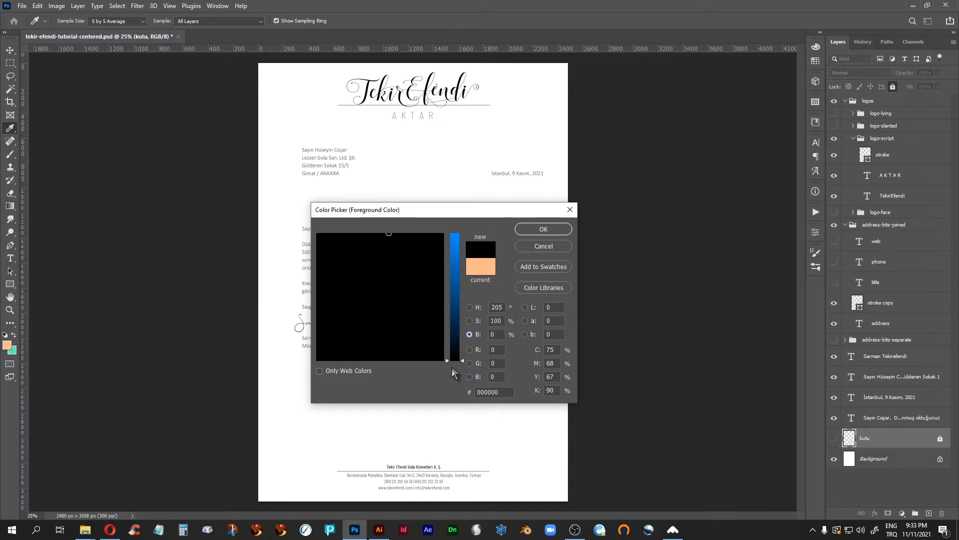
{"action": "left_click_drag", "start_coordinate": [463, 361], "coordinate": [464, 233]}
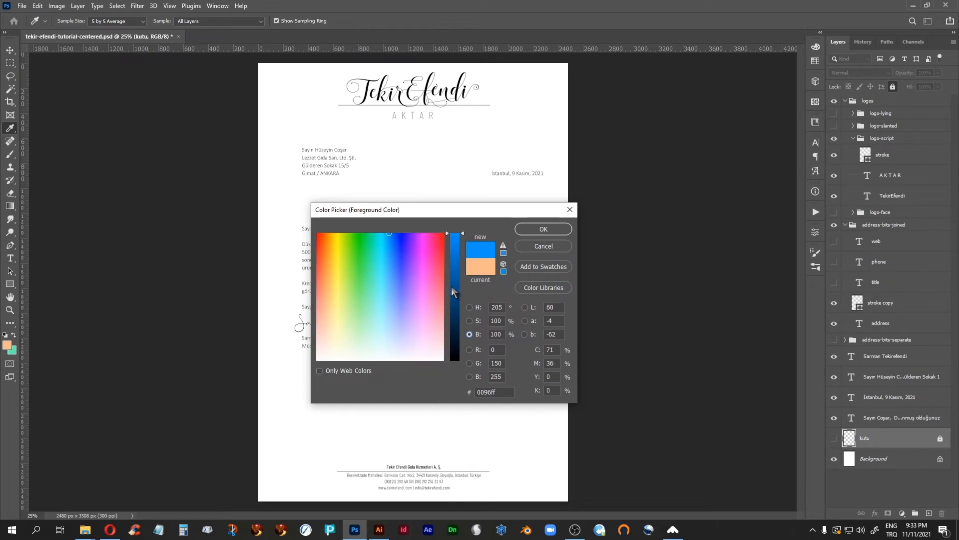
{"action": "left_click", "coordinate": [470, 321]}
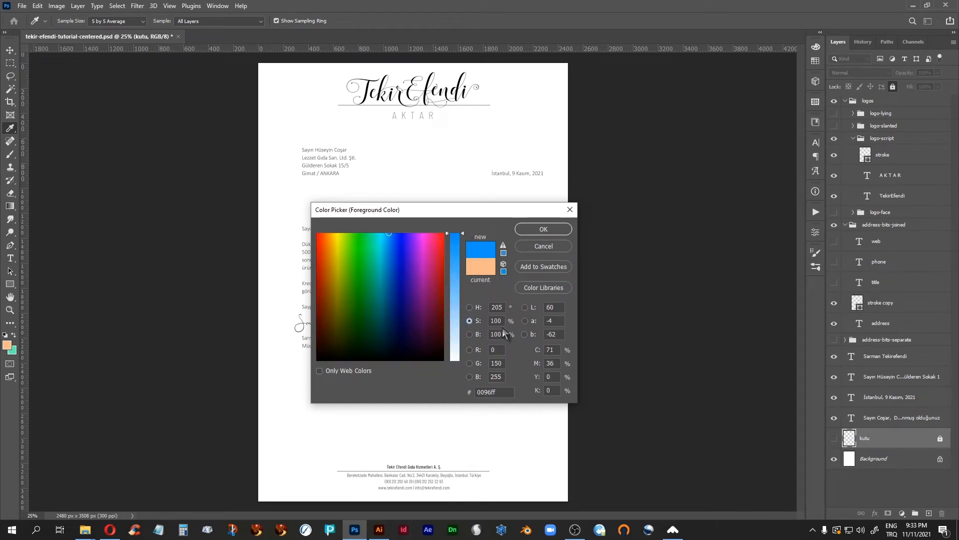
{"action": "left_click_drag", "start_coordinate": [463, 234], "coordinate": [460, 280]}
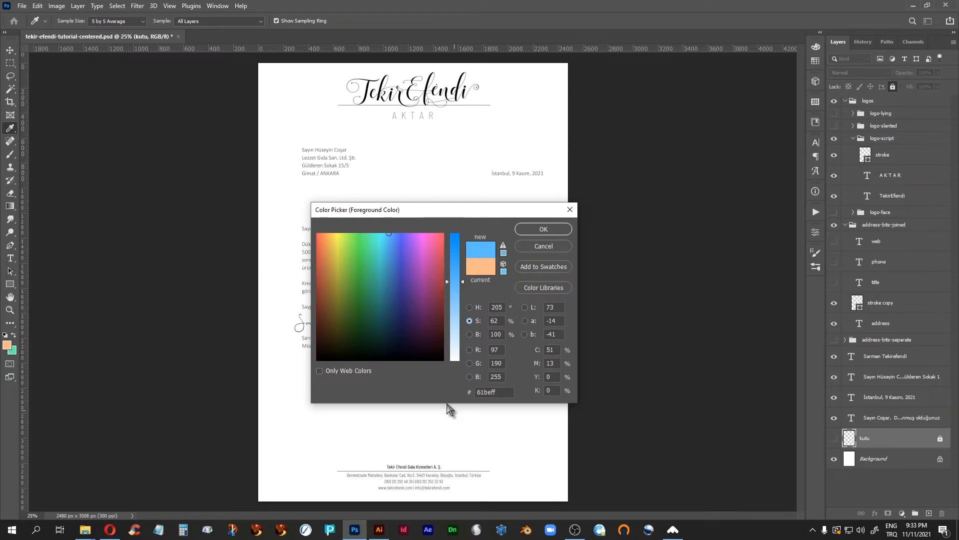
Step: Base the Color Picker on red and mix a dark red with R 100, G 0 and B 0
{"action": "left_click", "coordinate": [469, 350]}
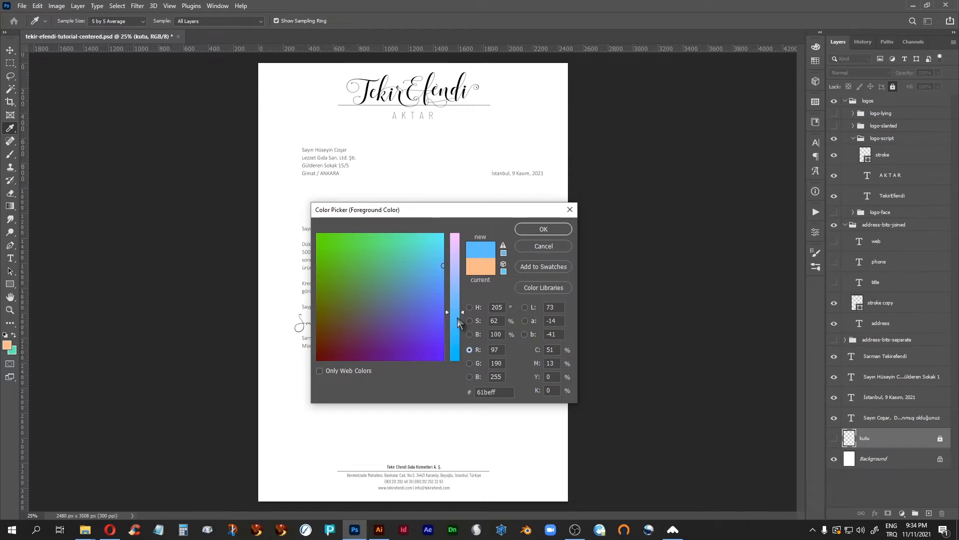
{"action": "double_click", "coordinate": [502, 348]}
{"action": "type", "text": "100"}
{"action": "key", "text": "Tab"}
{"action": "type", "text": "0"}
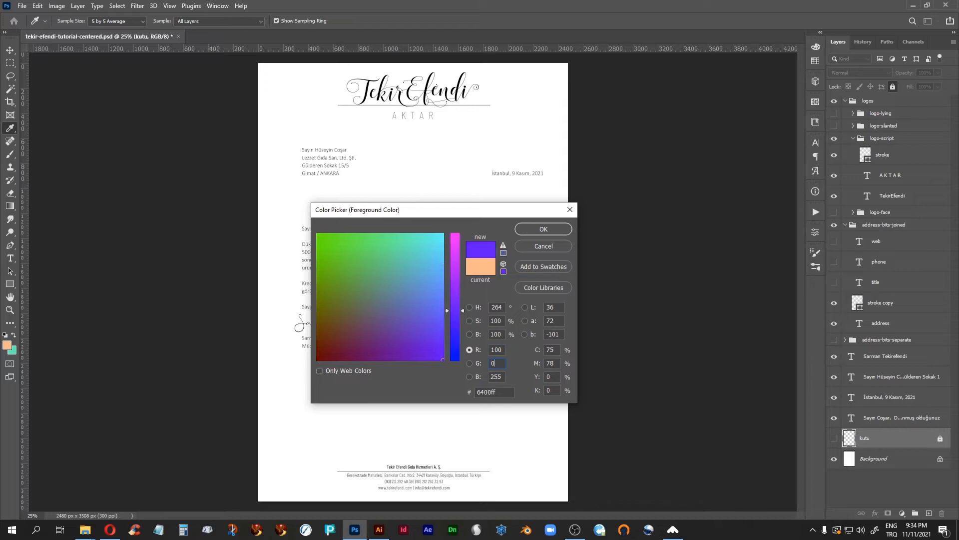
{"action": "key", "text": "Tab"}
{"action": "type", "text": "0"}
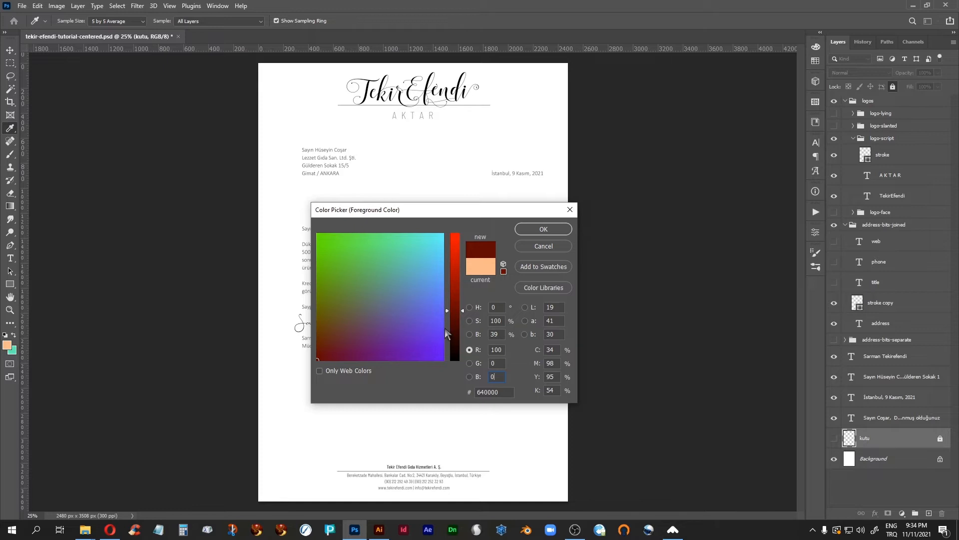
Step: Change the color to a dark blue by setting R to 0 and B to 100
{"action": "left_click_drag", "start_coordinate": [502, 350], "coordinate": [485, 349]}
{"action": "type", "text": "0"}
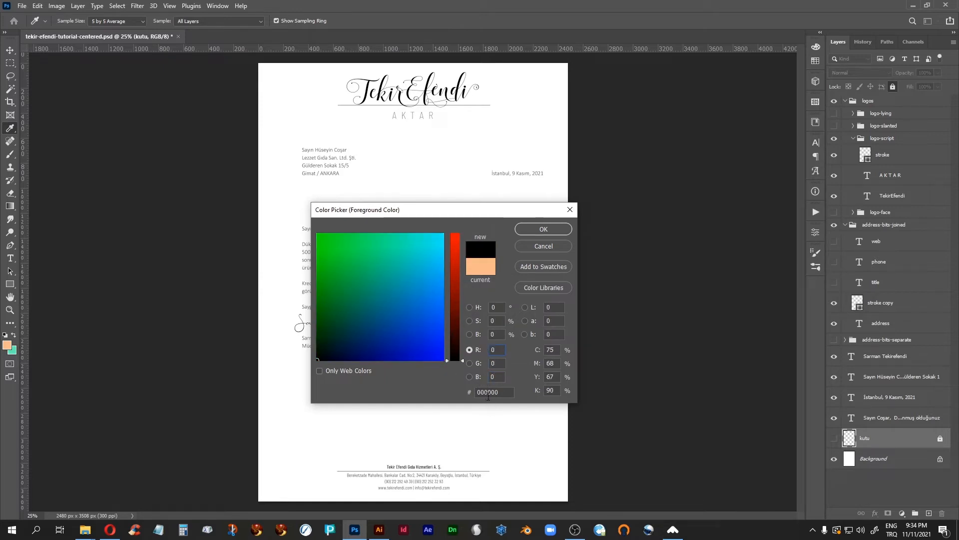
{"action": "double_click", "coordinate": [487, 377]}
{"action": "type", "text": "100"}
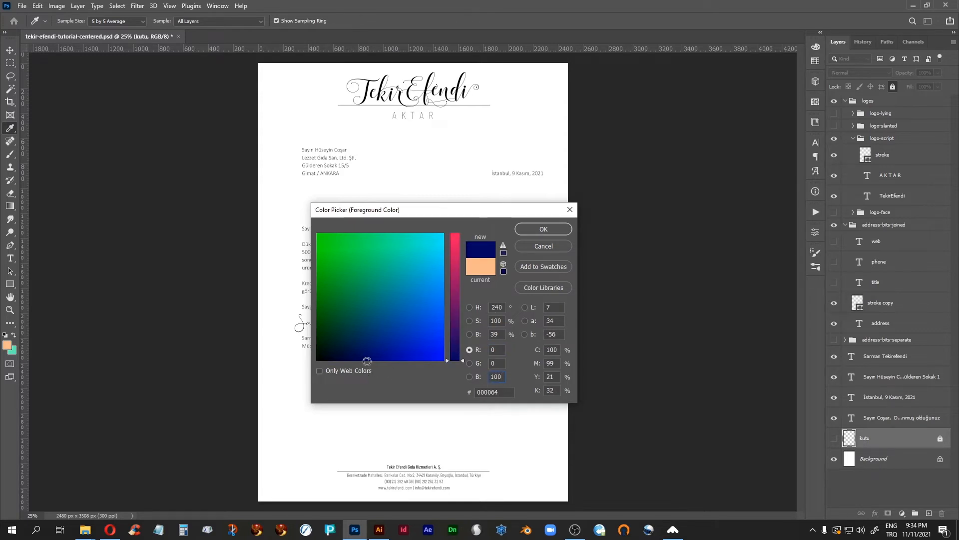
Step: Change the color to a dark green by setting B to 0 and G to 100
{"action": "double_click", "coordinate": [501, 376]}
{"action": "type", "text": "0"}
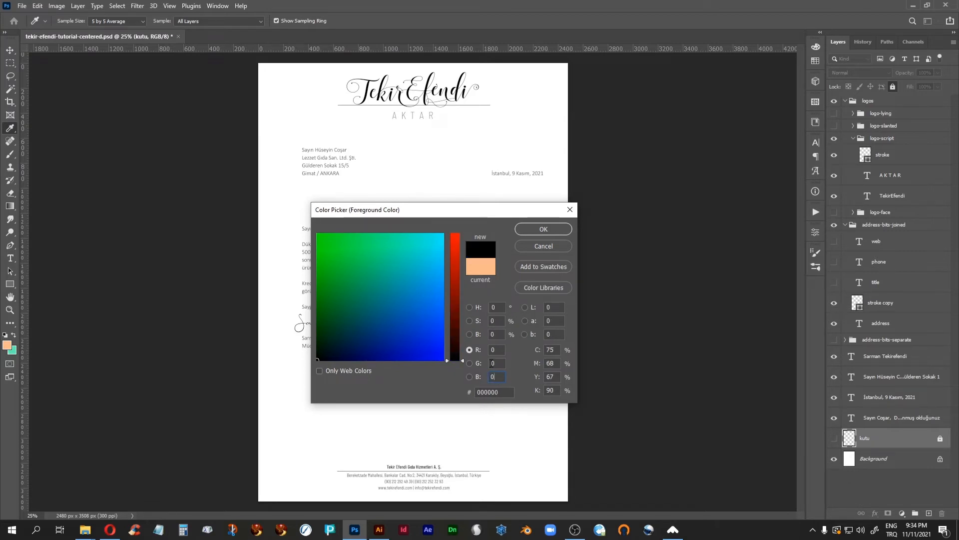
{"action": "type", "text": "100"}
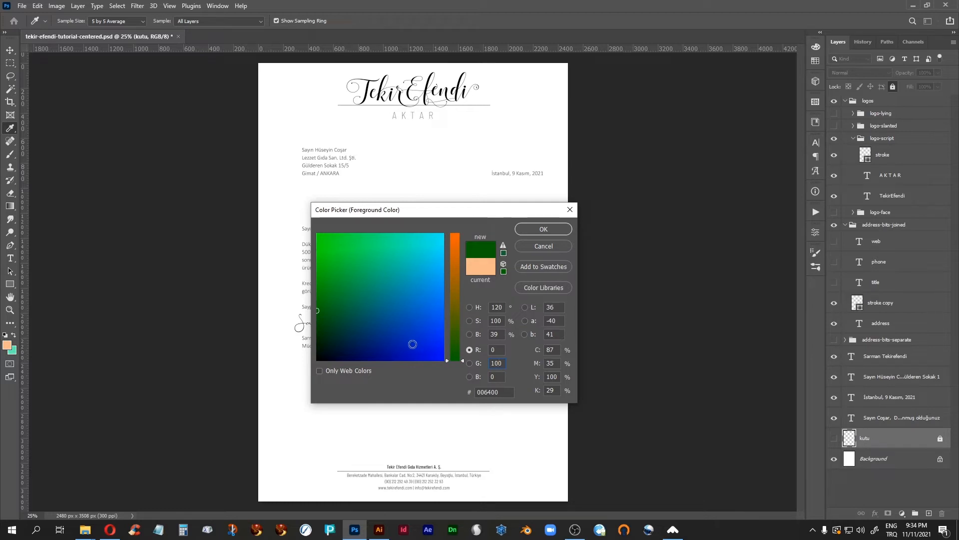
Step: Change the color to a dark red by setting G to 0 and R to 100
{"action": "double_click", "coordinate": [497, 363]}
{"action": "type", "text": "0"}
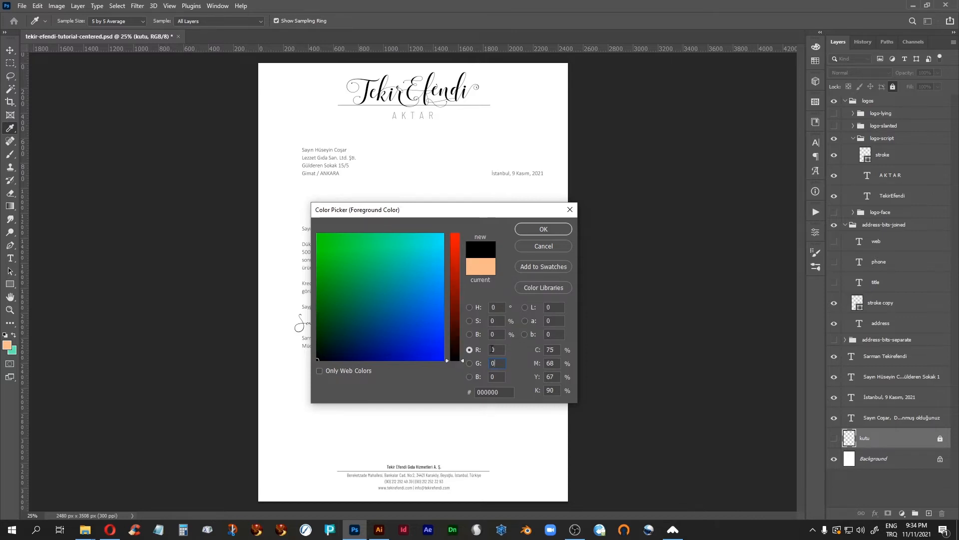
{"action": "type", "text": "100"}
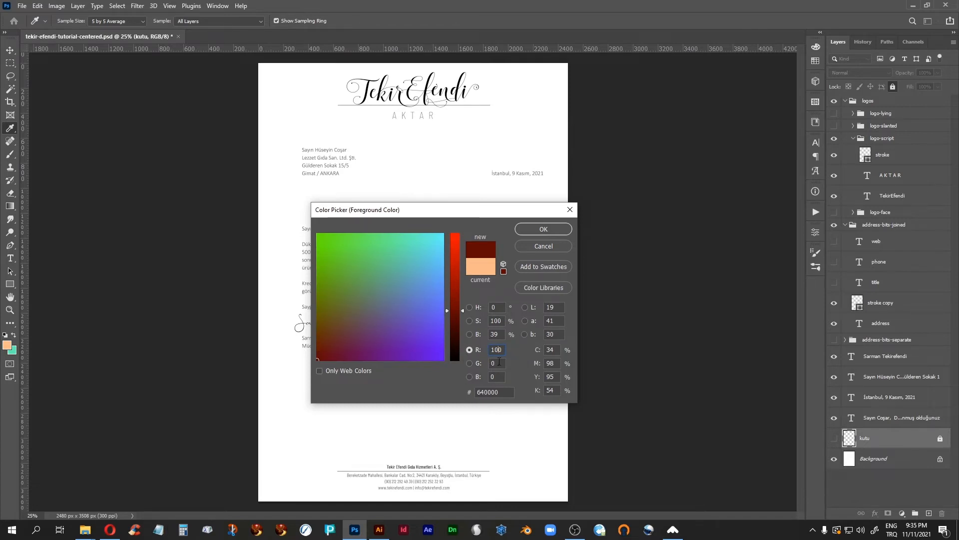
Step: Set R back to 0 and B to 100 for a dark blue
{"action": "left_click_drag", "start_coordinate": [503, 350], "coordinate": [452, 368]}
{"action": "type", "text": "0"}
{"action": "type", "text": "100"}
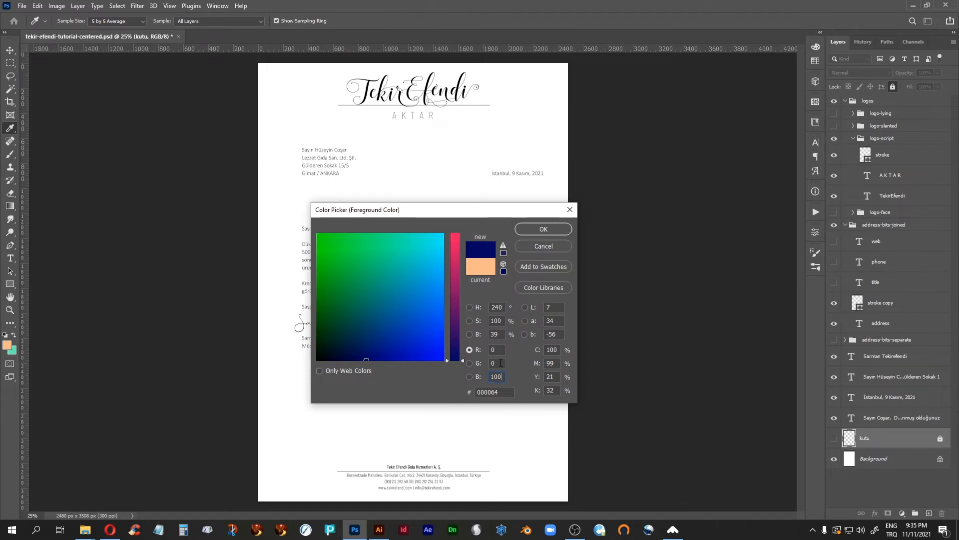
Step: Base the Color Picker on saturation and pick a cyan, then a fully saturated green with hue 120° and brightness 95%
{"action": "left_click", "coordinate": [469, 321]}
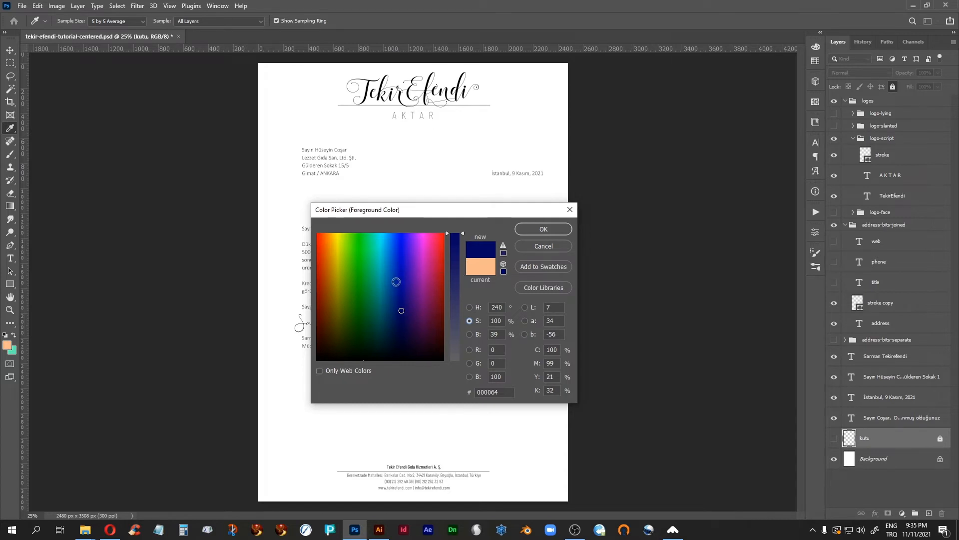
{"action": "left_click", "coordinate": [381, 243]}
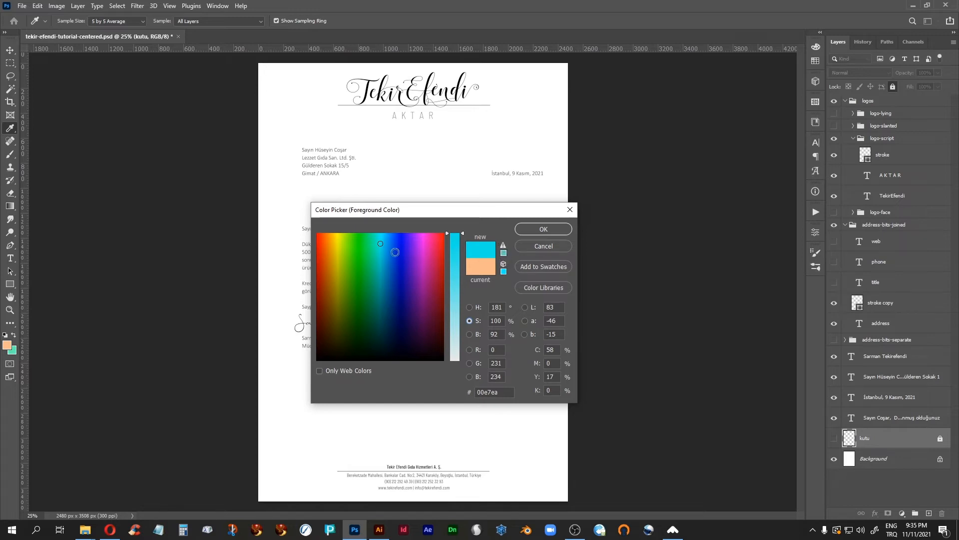
{"action": "left_click", "coordinate": [359, 241]}
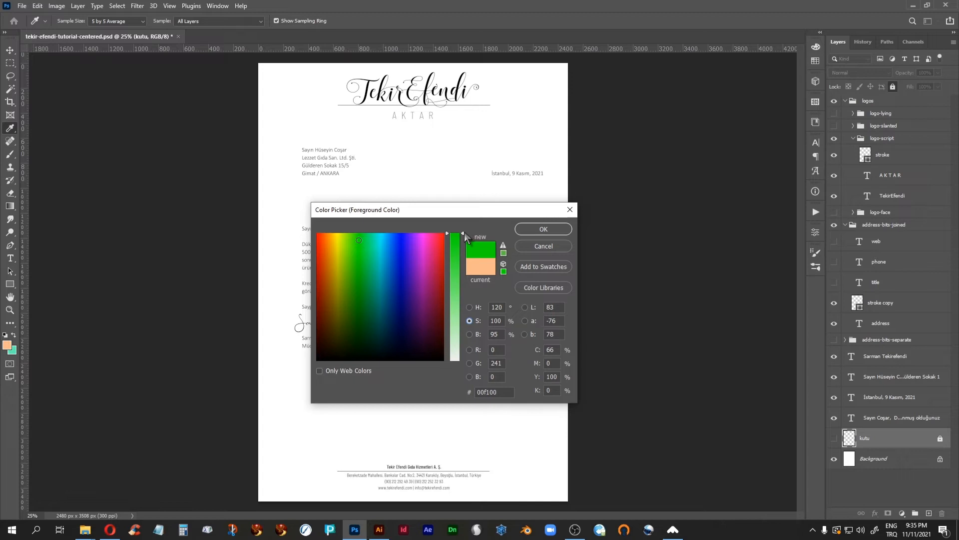
Step: Lower the green's saturation in stages to about 21%
{"action": "left_click_drag", "start_coordinate": [462, 232], "coordinate": [461, 280]}
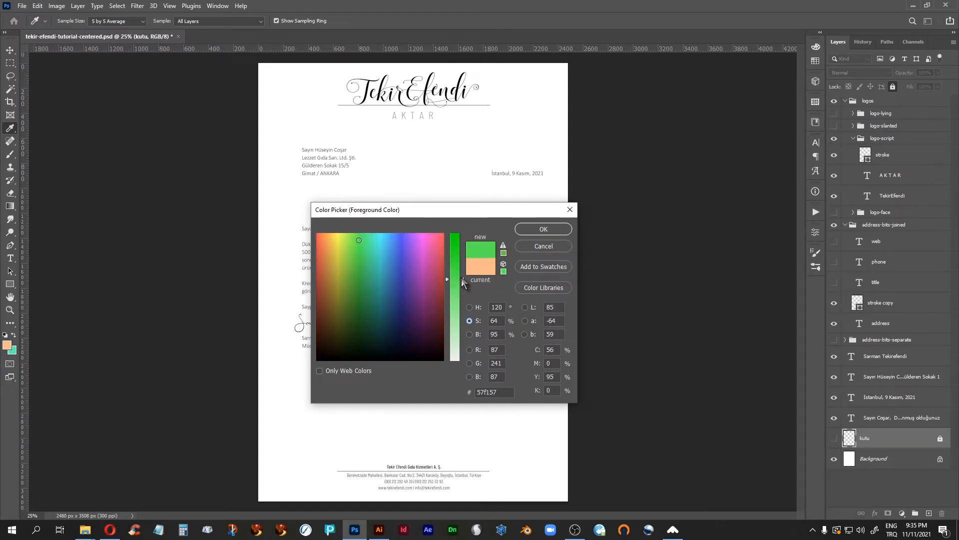
{"action": "left_click_drag", "start_coordinate": [460, 283], "coordinate": [456, 304]}
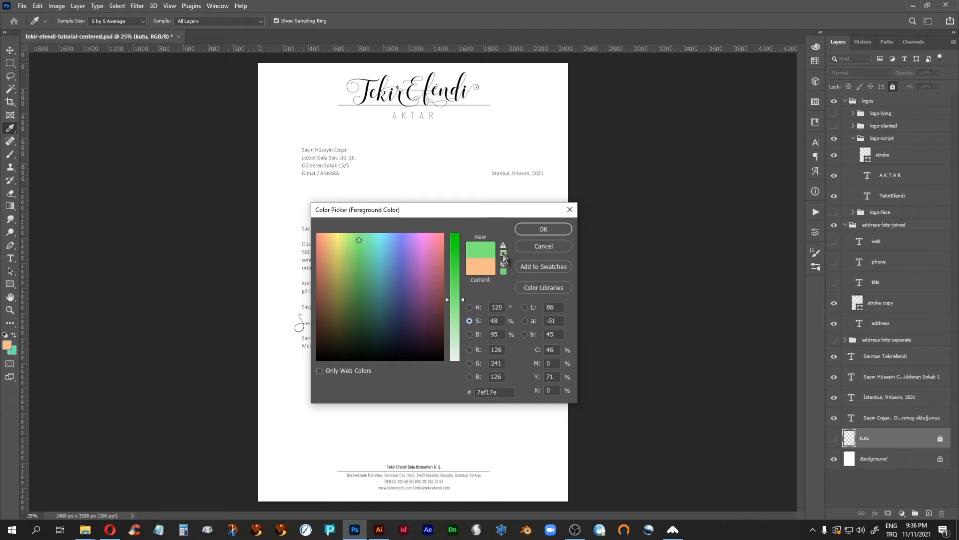
{"action": "left_click_drag", "start_coordinate": [465, 301], "coordinate": [462, 334]}
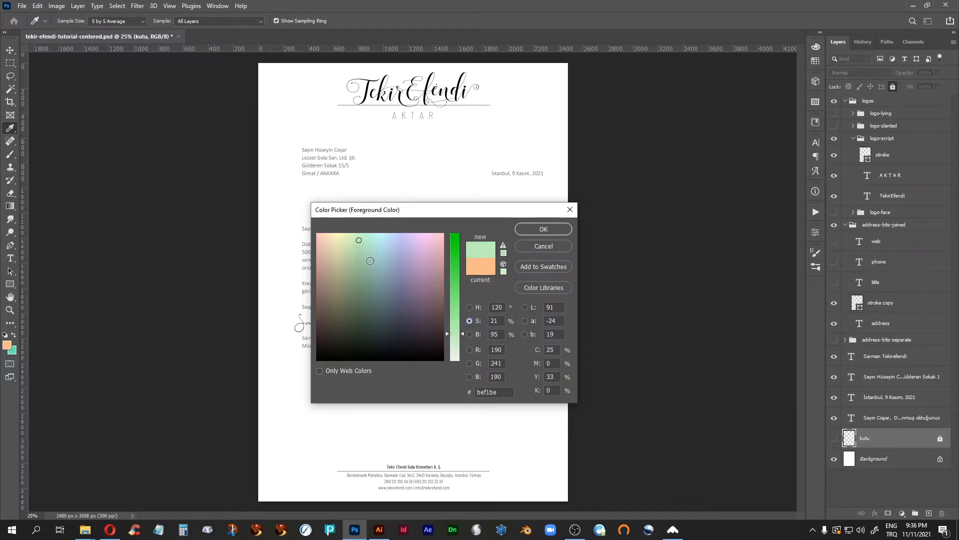
Step: Darken the pale green to about 80% brightness and raise its saturation to about 61%
{"action": "left_click_drag", "start_coordinate": [363, 267], "coordinate": [359, 259]}
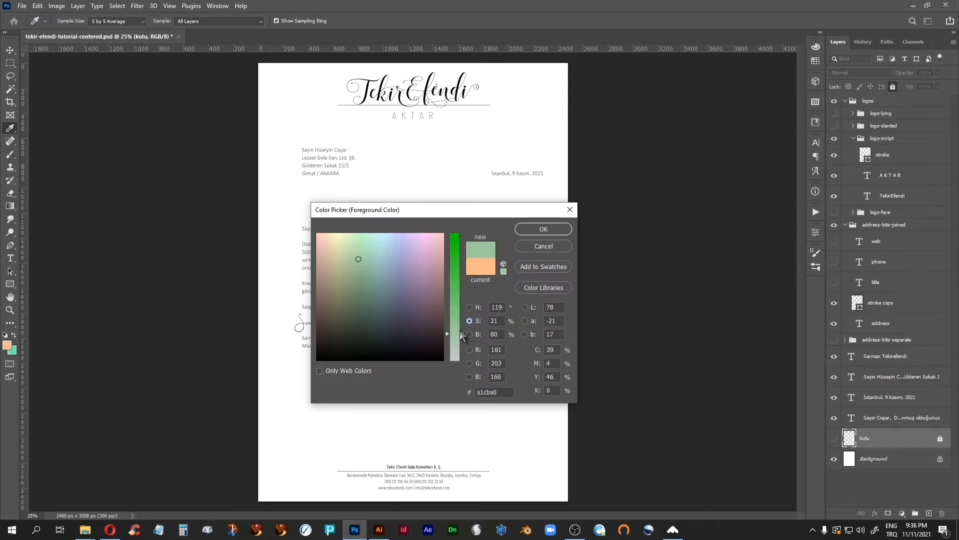
{"action": "left_click_drag", "start_coordinate": [461, 331], "coordinate": [463, 293]}
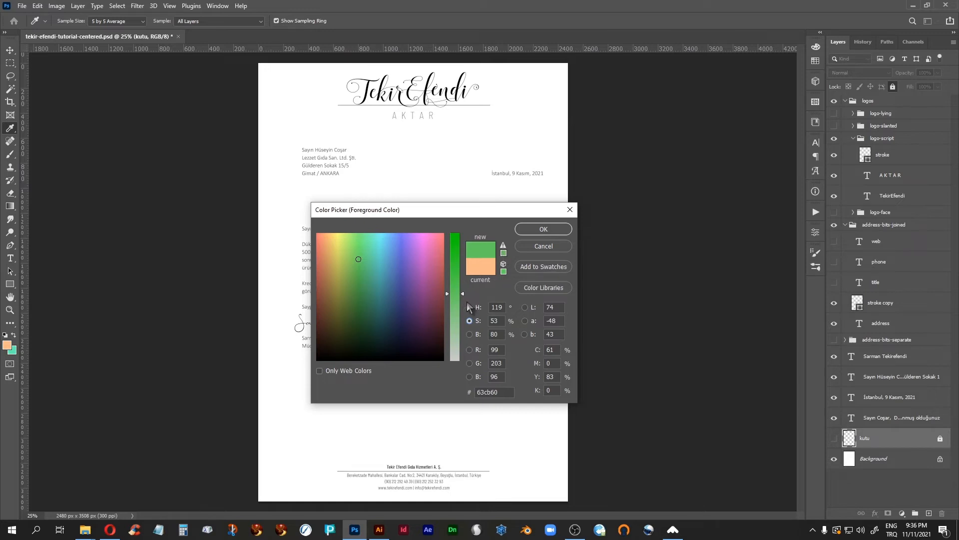
{"action": "left_click_drag", "start_coordinate": [461, 293], "coordinate": [463, 283]}
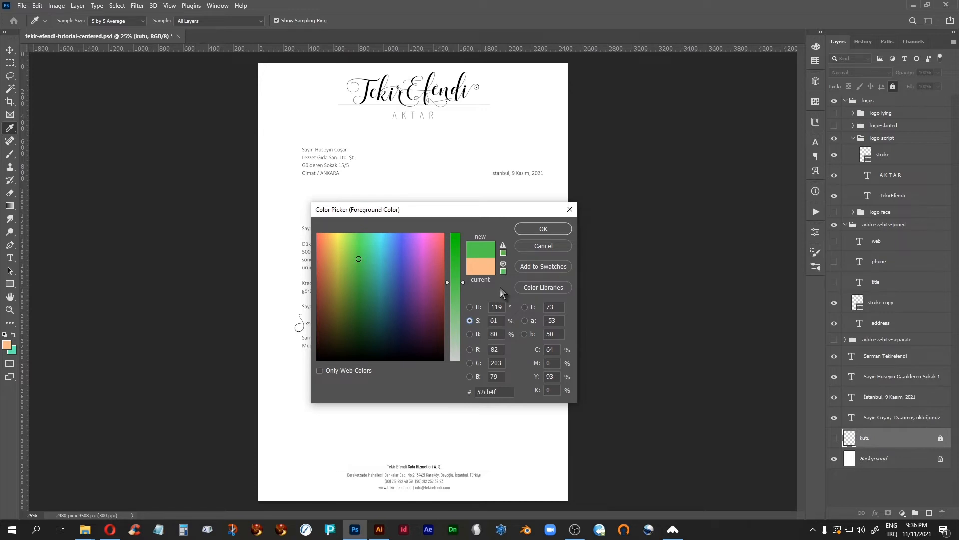
Step: Examine the green's hexadecimal code alongside its hue, saturation and brightness values, and close the Color Picker without applying the color
{"action": "left_click", "coordinate": [505, 393]}
{"action": "left_click_drag", "start_coordinate": [504, 393], "coordinate": [459, 391]}
{"action": "left_click", "coordinate": [501, 307]}
{"action": "left_click_drag", "start_coordinate": [501, 307], "coordinate": [488, 307]}
{"action": "left_click", "coordinate": [503, 321]}
{"action": "left_click", "coordinate": [501, 334]}
{"action": "left_click_drag", "start_coordinate": [507, 393], "coordinate": [469, 388]}
{"action": "left_click", "coordinate": [505, 391]}
{"action": "left_click_drag", "start_coordinate": [496, 392], "coordinate": [475, 392]}
{"action": "left_click", "coordinate": [503, 392]}
{"action": "left_click_drag", "start_coordinate": [503, 392], "coordinate": [475, 392]}
{"action": "left_click", "coordinate": [509, 392]}
{"action": "left_click_drag", "start_coordinate": [501, 392], "coordinate": [464, 381]}
{"action": "left_click", "coordinate": [511, 390]}
{"action": "left_click_drag", "start_coordinate": [507, 389], "coordinate": [473, 392]}
{"action": "left_click", "coordinate": [509, 391]}
{"action": "double_click", "coordinate": [505, 395]}
{"action": "left_click", "coordinate": [510, 391]}
{"action": "double_click", "coordinate": [508, 390]}
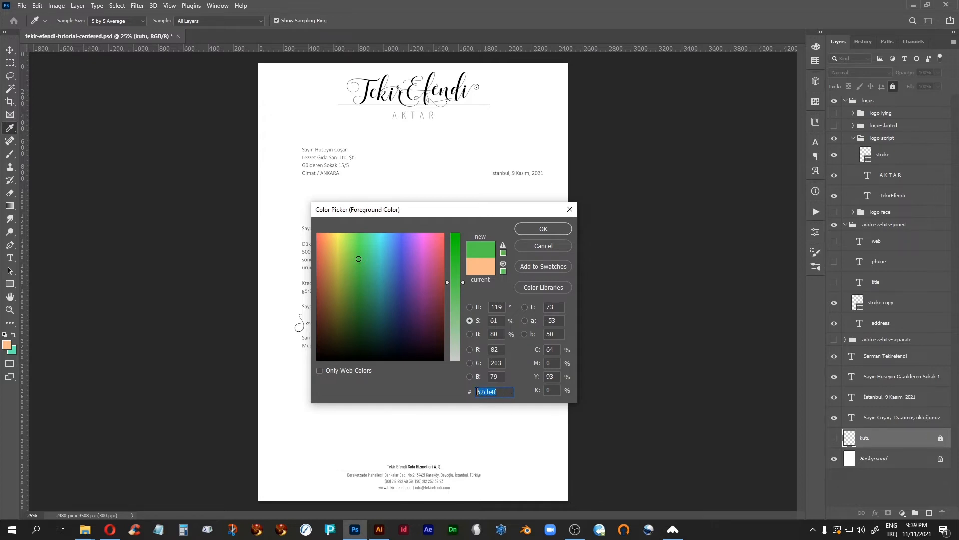
{"action": "left_click", "coordinate": [504, 392]}
{"action": "left_click_drag", "start_coordinate": [504, 392], "coordinate": [474, 392]}
{"action": "left_click", "coordinate": [547, 247]}
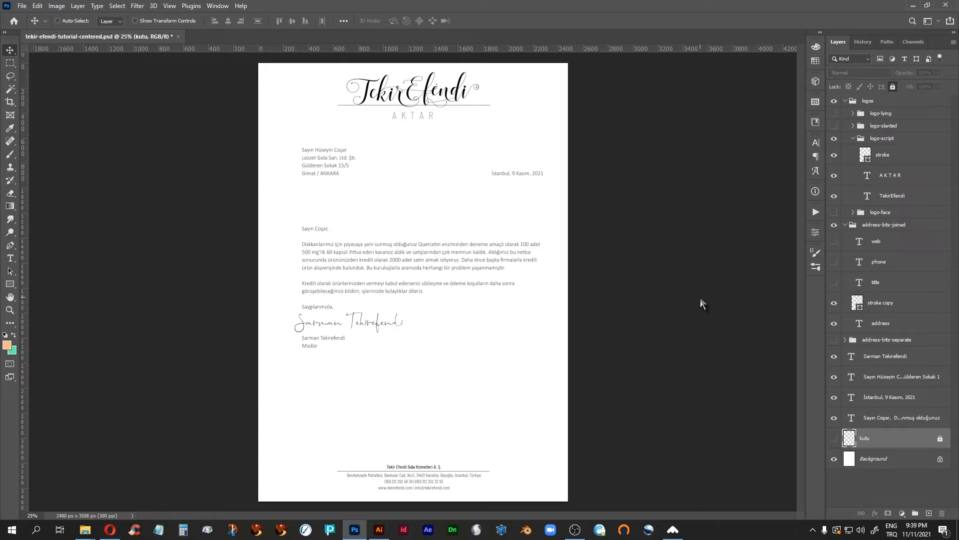
Step: View the TekirEfendi logo area of the letterhead at 50% magnification
{"action": "key", "text": "ctrl+v"}
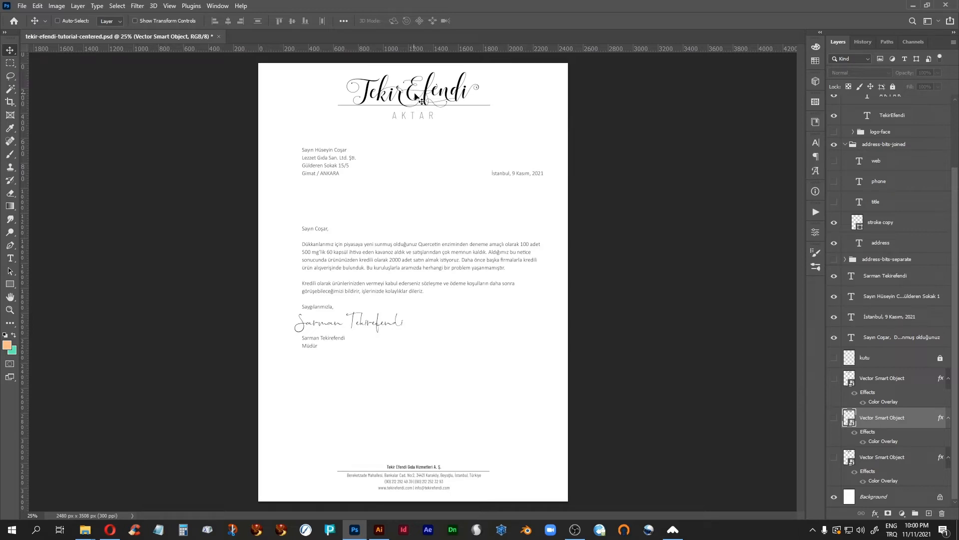
{"action": "key", "text": "ctrl+plus"}
{"action": "key", "text": "ctrl+plus"}
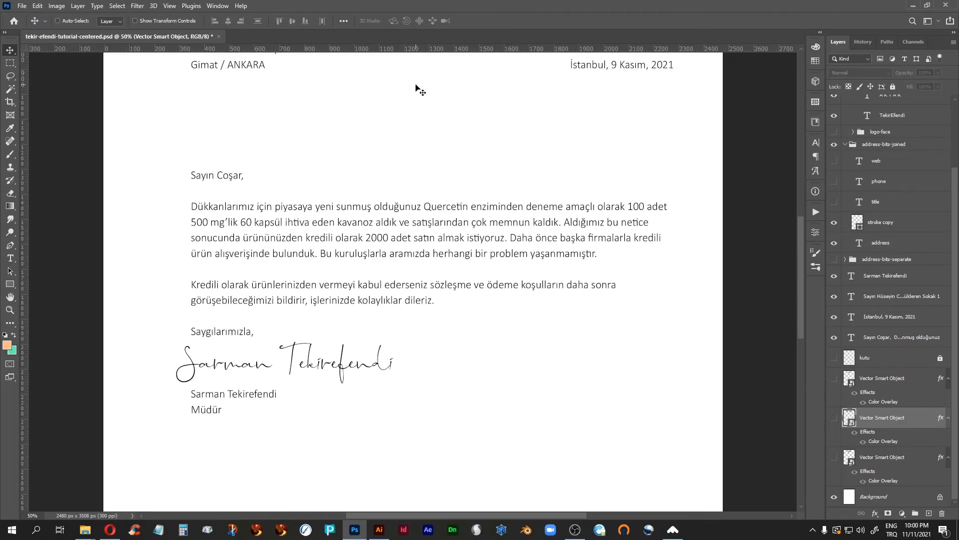
{"action": "left_click_drag", "start_coordinate": [392, 112], "coordinate": [385, 433]}
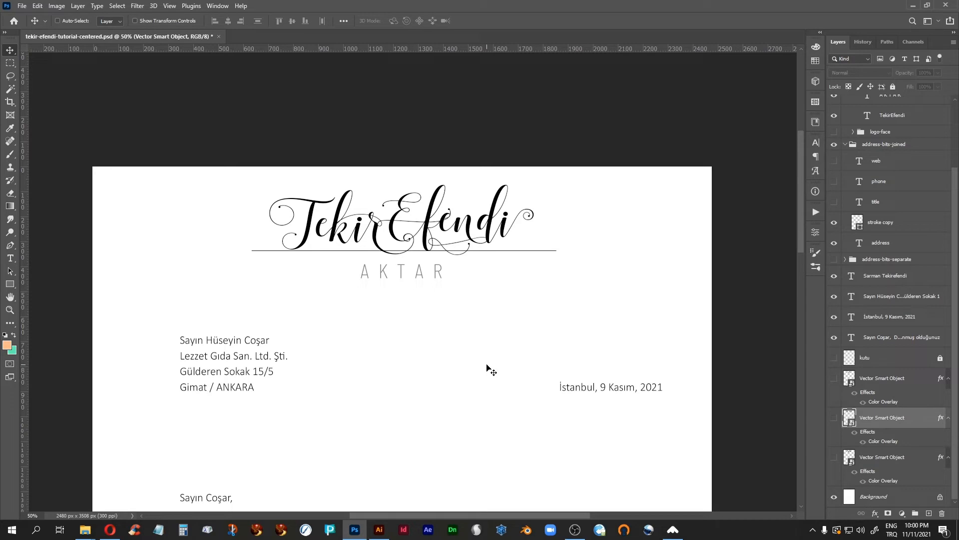
Step: Switch to the browser and look through the ORNAMENTS folder in Google Drive for the 690 and 694 flourish files
{"action": "left_click", "coordinate": [379, 530]}
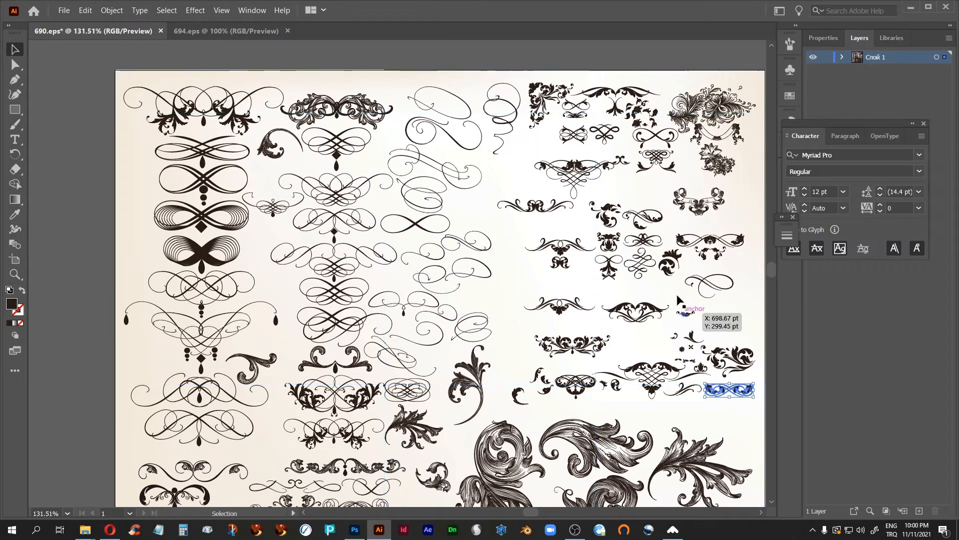
{"action": "left_click", "coordinate": [110, 530]}
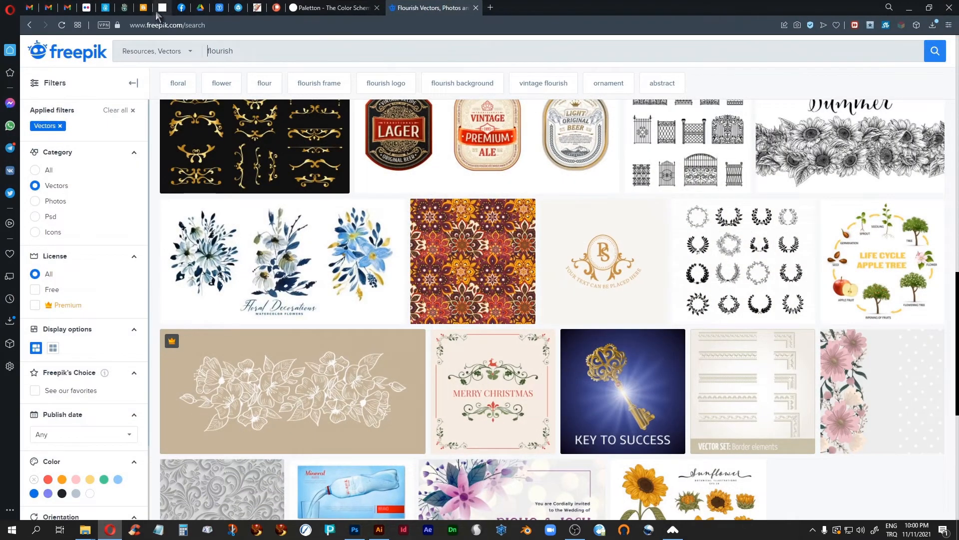
{"action": "left_click", "coordinate": [199, 7]}
{"action": "scroll", "coordinate": [382, 238], "scroll_direction": "down", "scroll_amount": 4}
{"action": "scroll", "coordinate": [382, 238], "scroll_direction": "up", "scroll_amount": 4}
{"action": "left_click", "coordinate": [354, 81]}
{"action": "left_click", "coordinate": [373, 82]}
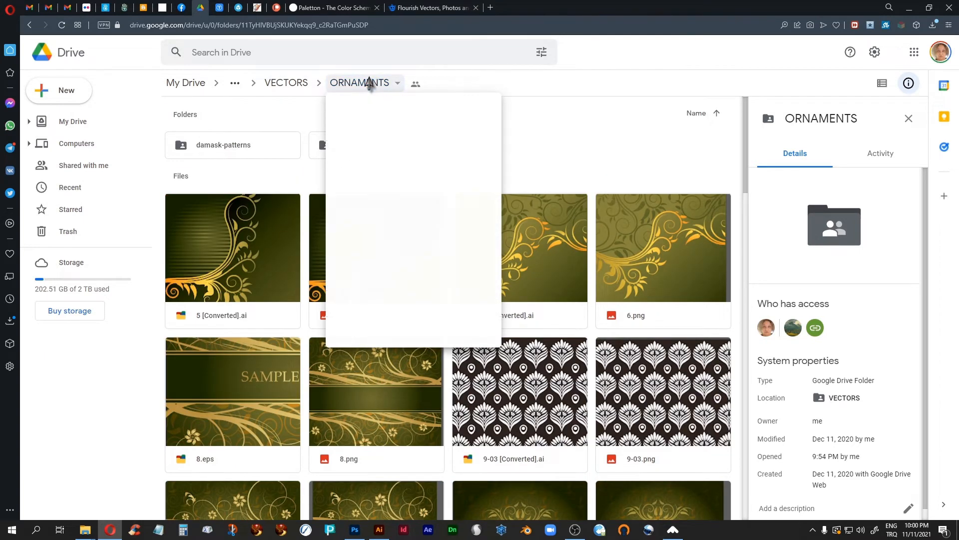
{"action": "scroll", "coordinate": [448, 347], "scroll_direction": "down", "scroll_amount": 1}
{"action": "scroll", "coordinate": [449, 349], "scroll_direction": "down", "scroll_amount": 12}
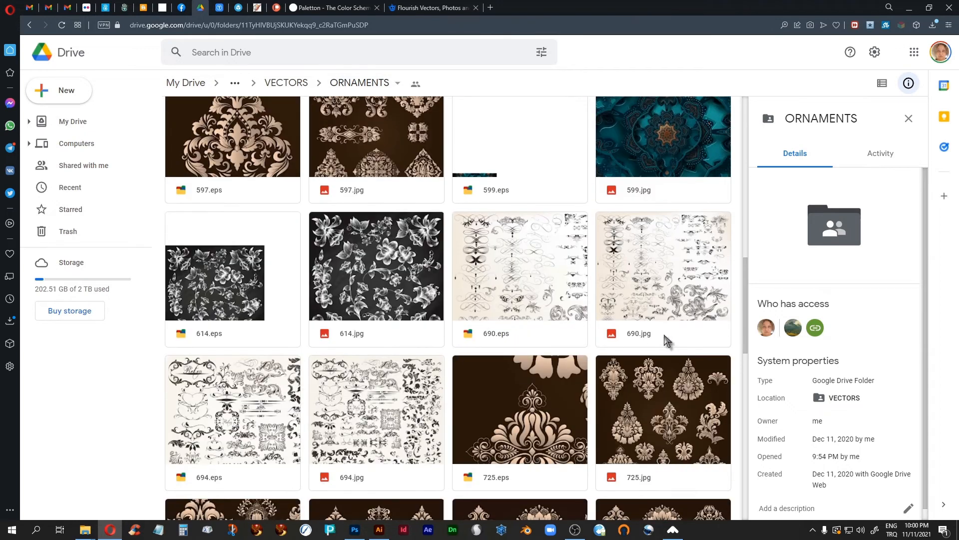
Step: Preview 690.jpg in Google Drive, close the preview and return to Illustrator
{"action": "double_click", "coordinate": [653, 261]}
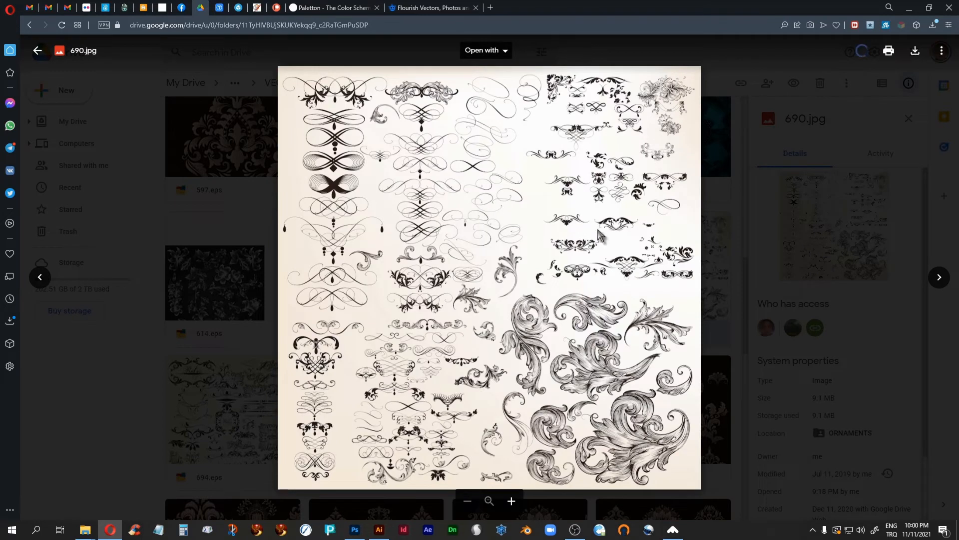
{"action": "left_click", "coordinate": [38, 50]}
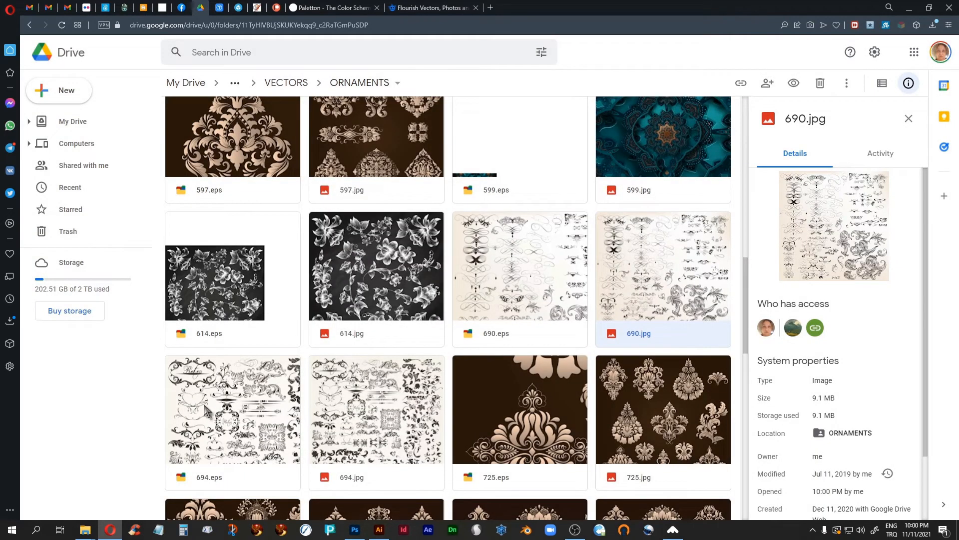
{"action": "left_click", "coordinate": [909, 7]}
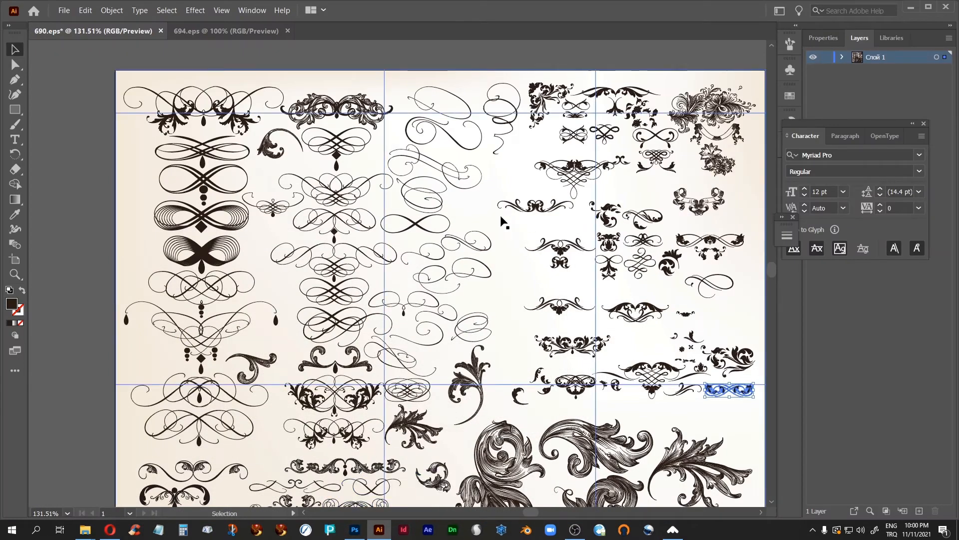
Step: Select the leafy looping flourish above the small knot ornaments in 690.eps, viewed at 200%
{"action": "key", "text": "space"}
{"action": "left_click_drag", "start_coordinate": [512, 276], "coordinate": [451, 345]}
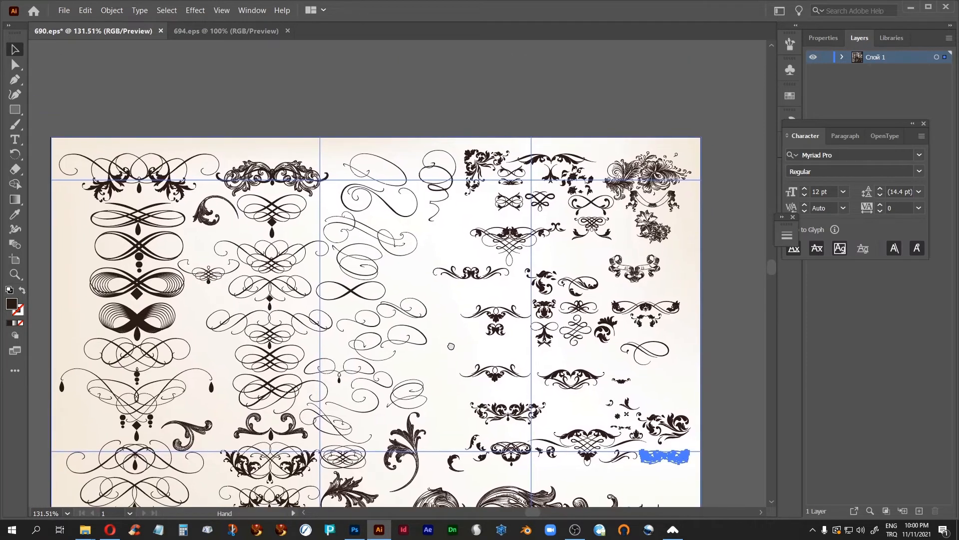
{"action": "key", "text": "ctrl+="}
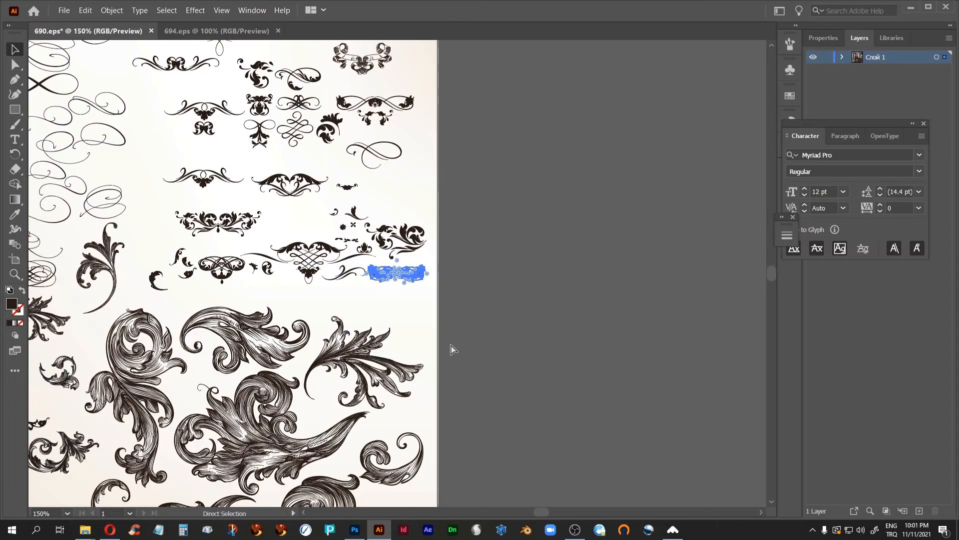
{"action": "key", "text": "ctrl+="}
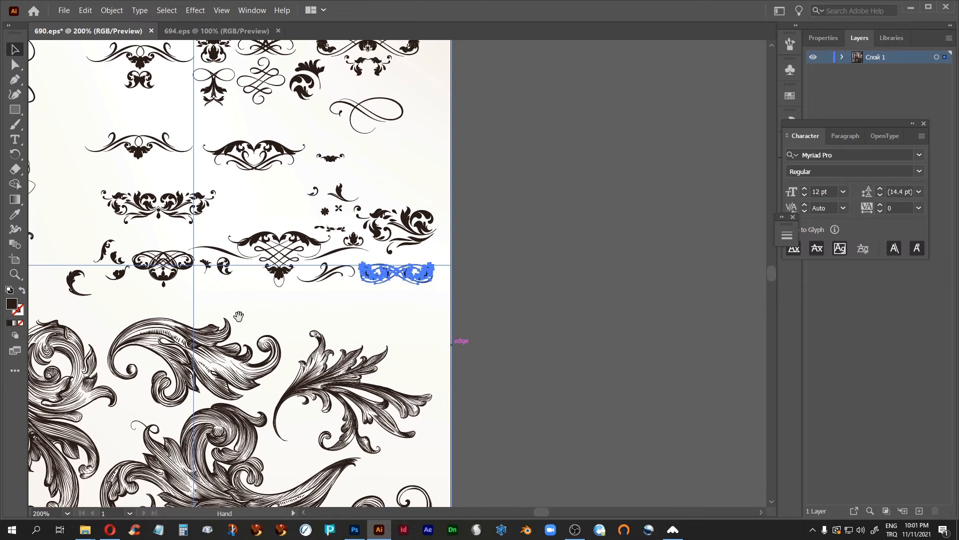
{"action": "left_click_drag", "start_coordinate": [268, 333], "coordinate": [454, 475]}
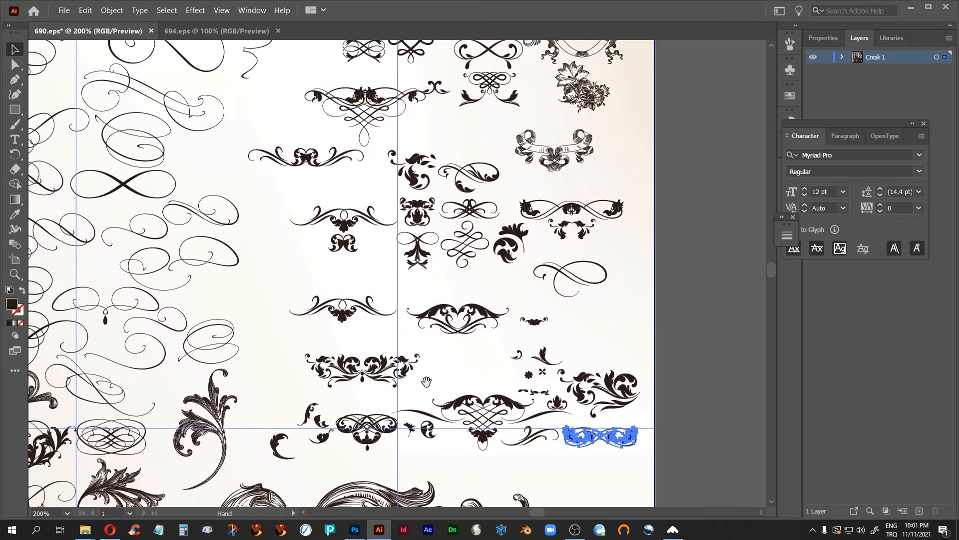
{"action": "left_click_drag", "start_coordinate": [306, 282], "coordinate": [320, 331]}
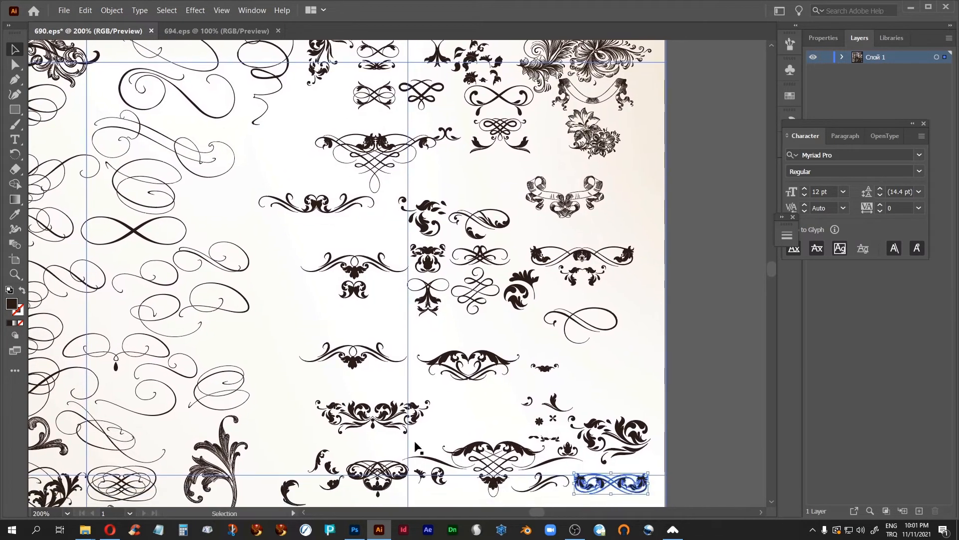
{"action": "left_click", "coordinate": [481, 224]}
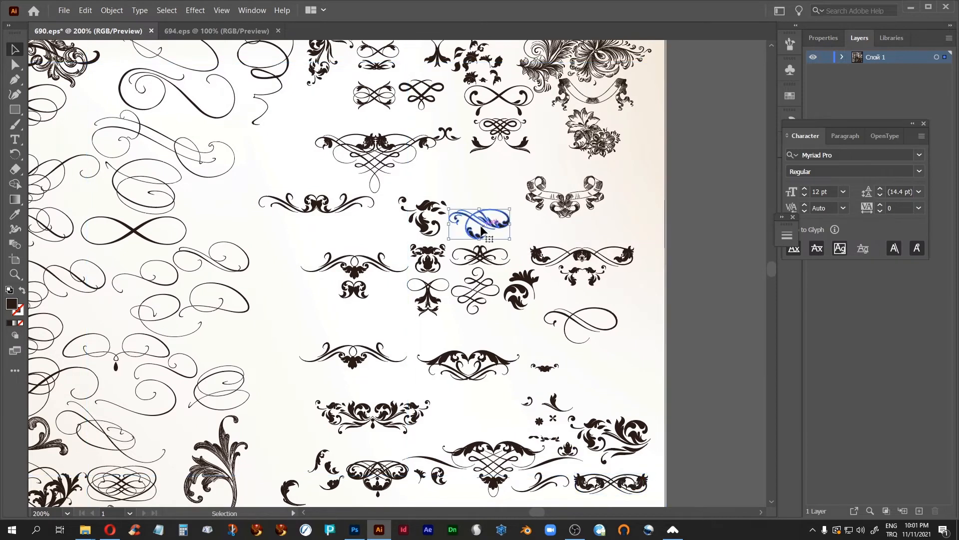
{"action": "key", "text": "space"}
{"action": "left_click_drag", "start_coordinate": [280, 304], "coordinate": [345, 261]}
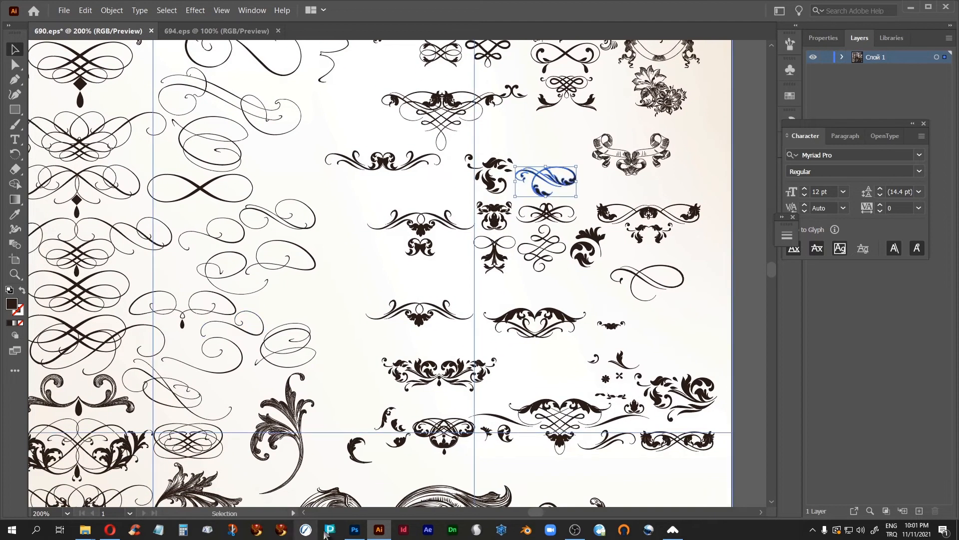
Step: Switch to Photoshop and toggle the visibility of the lowest Vector Smart Object layer, the flourish behind the TekirEfendi logo
{"action": "left_click", "coordinate": [355, 529]}
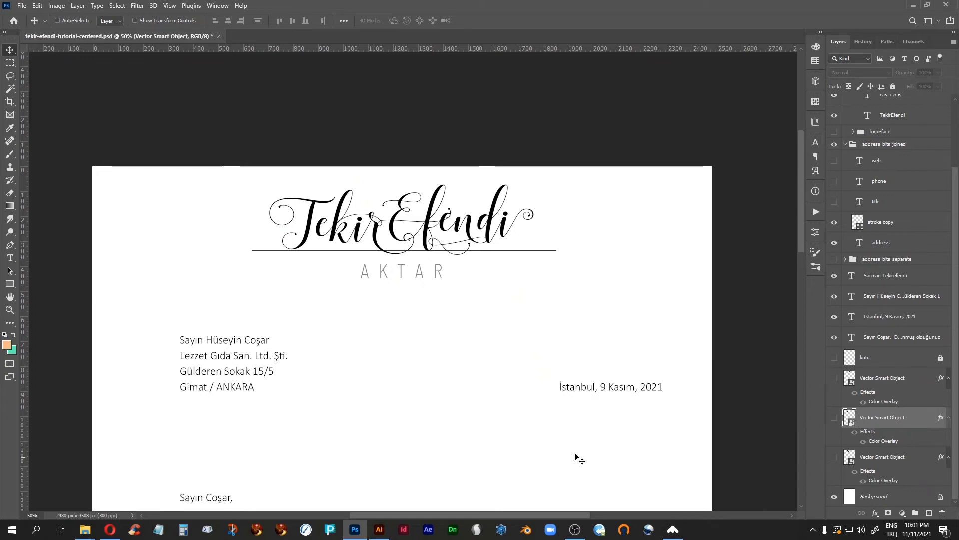
{"action": "left_click_drag", "start_coordinate": [576, 418], "coordinate": [586, 316]}
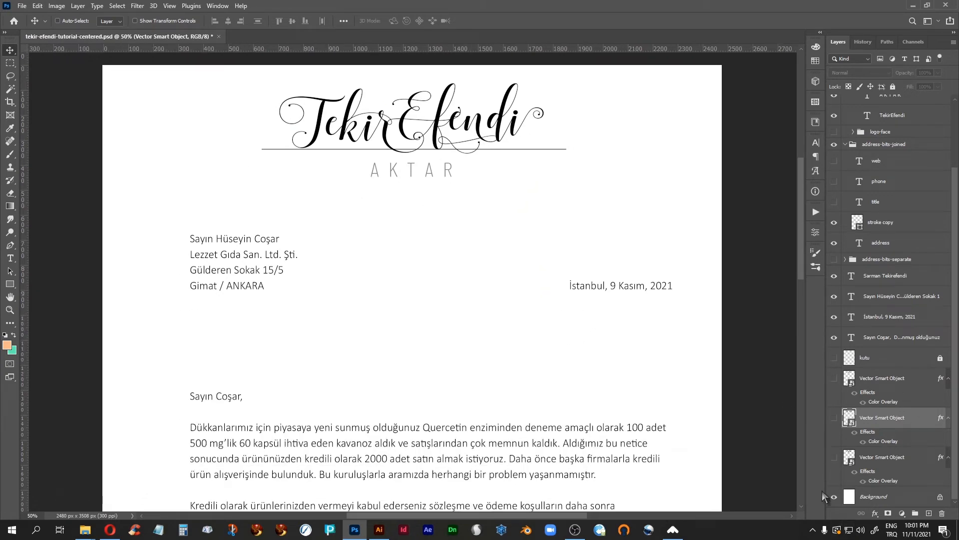
{"action": "left_click", "coordinate": [834, 458]}
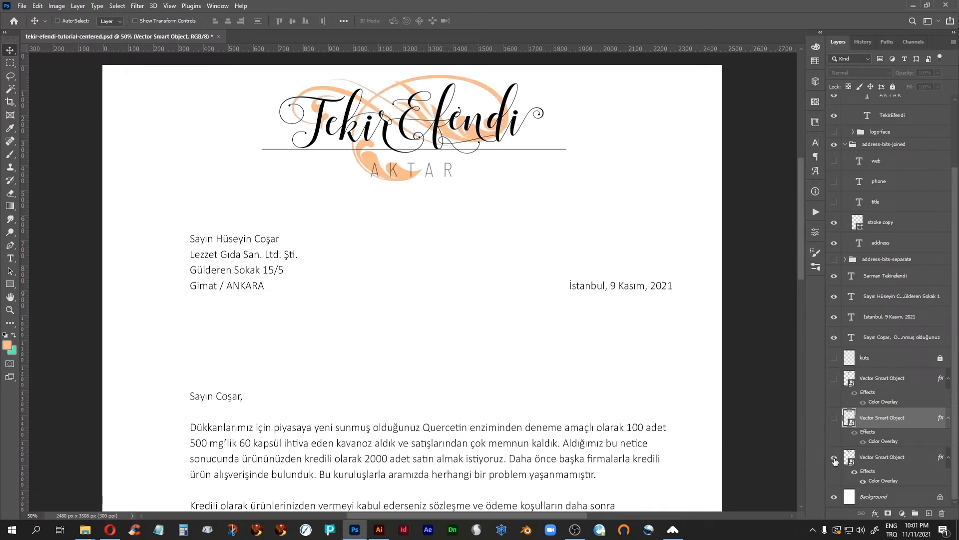
{"action": "left_click", "coordinate": [834, 457]}
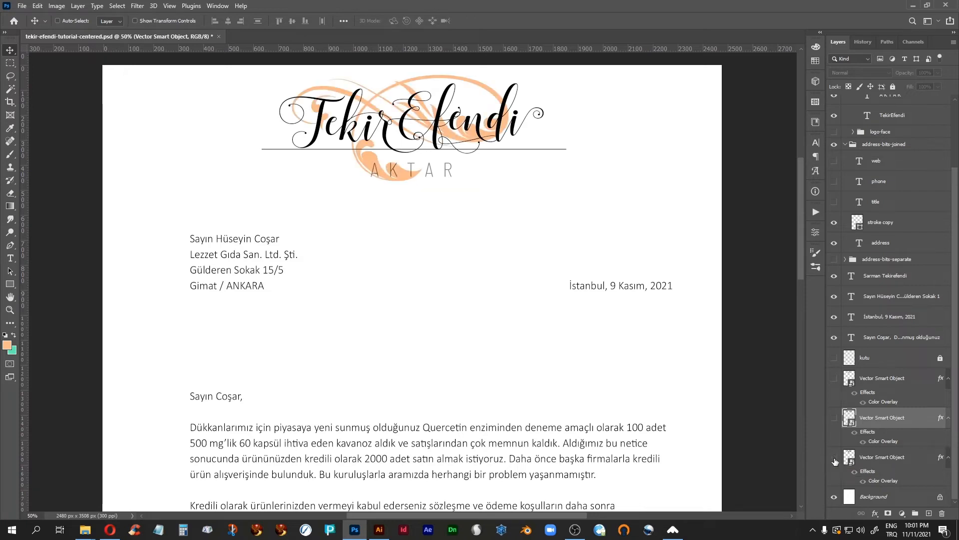
Step: Compare the middle and top Vector Smart Object flourishes behind the TekirEfendi logo by showing them one at a time, including against the full page
{"action": "left_click", "coordinate": [834, 418]}
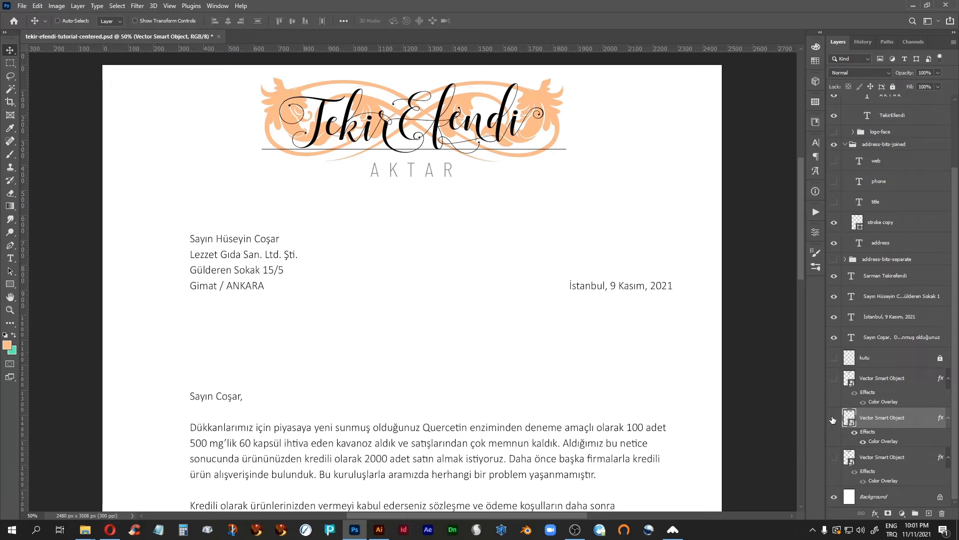
{"action": "left_click", "coordinate": [833, 417]}
{"action": "left_click", "coordinate": [834, 379]}
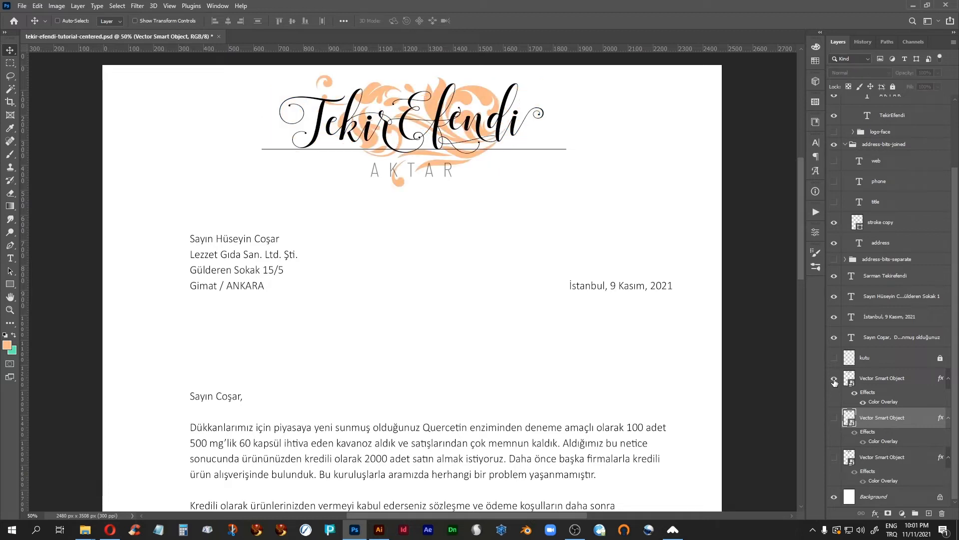
{"action": "left_click", "coordinate": [835, 382]}
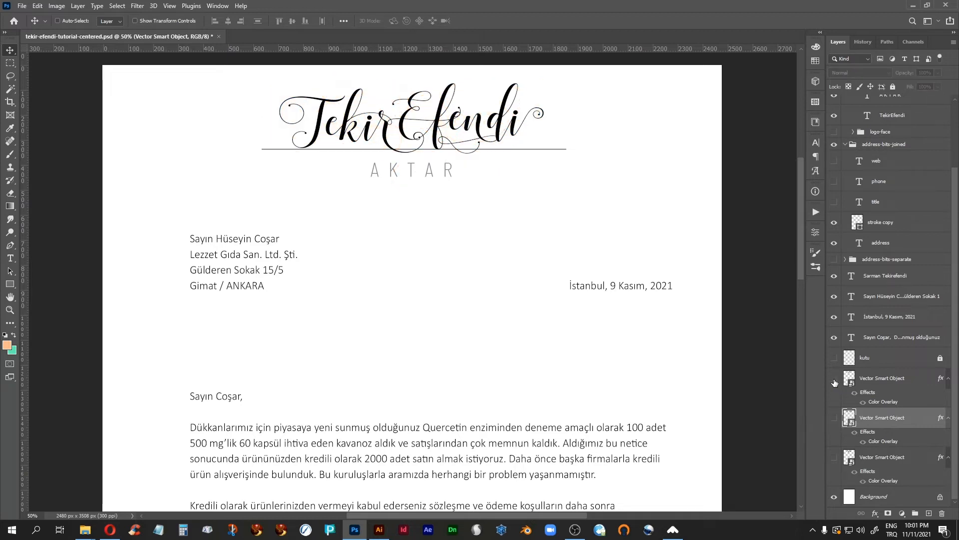
{"action": "left_click", "coordinate": [834, 381]}
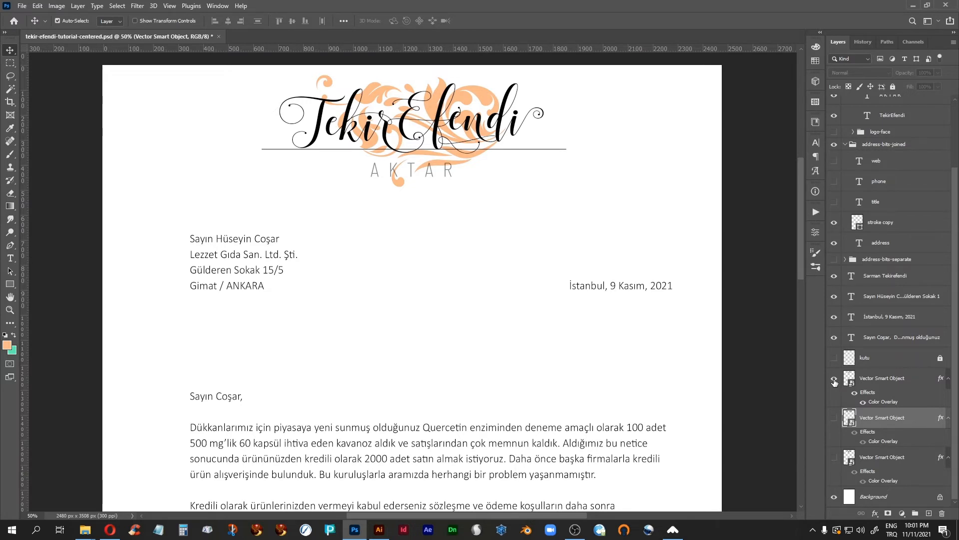
{"action": "key", "text": "ctrl+minus"}
{"action": "key", "text": "ctrl+minus"}
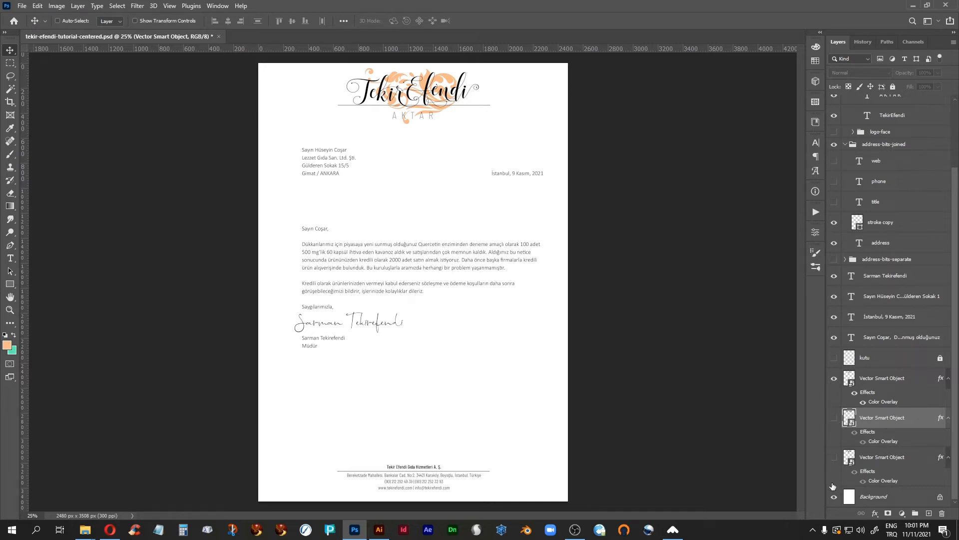
Step: Hide the top flourish layer, and show the middle flourish and the kutu frame around the recipient's address
{"action": "left_click", "coordinate": [834, 378]}
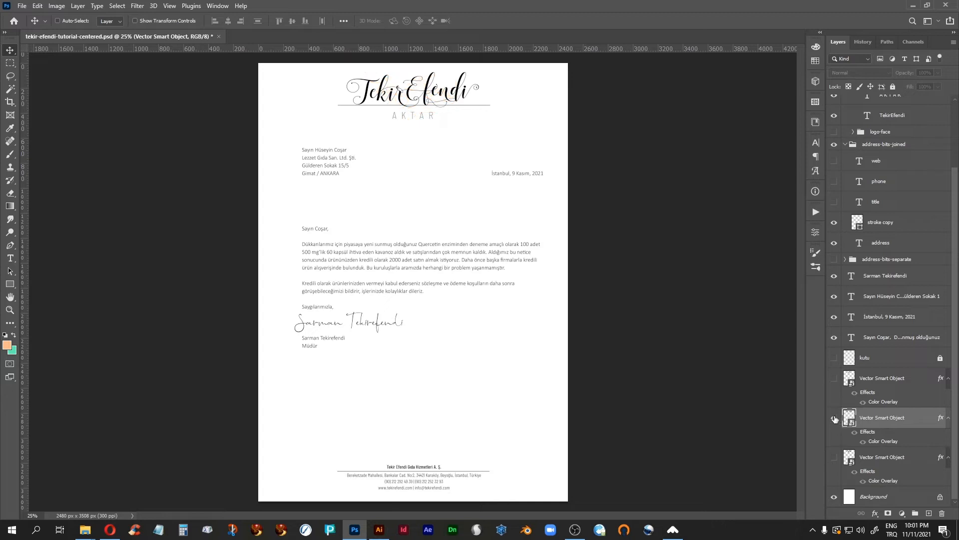
{"action": "left_click", "coordinate": [834, 418]}
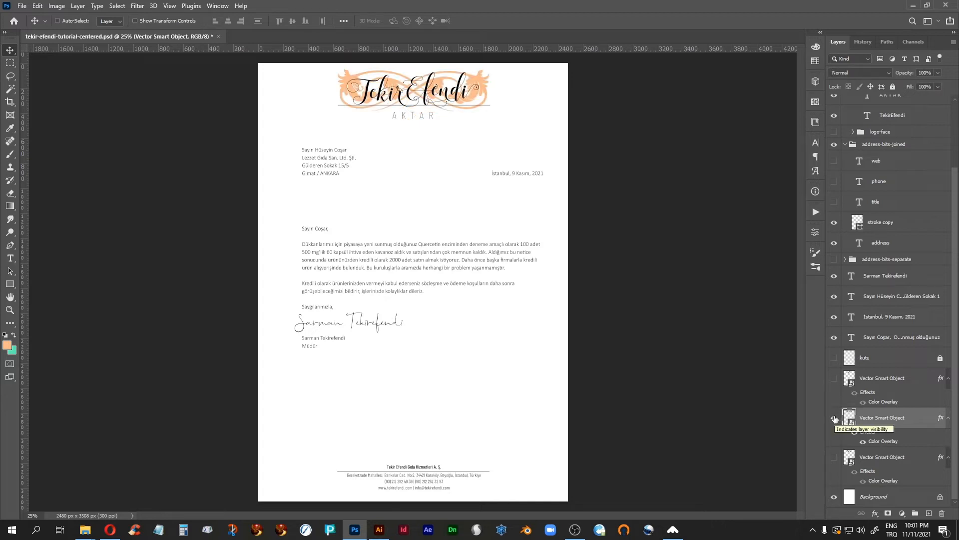
{"action": "left_click", "coordinate": [834, 418]}
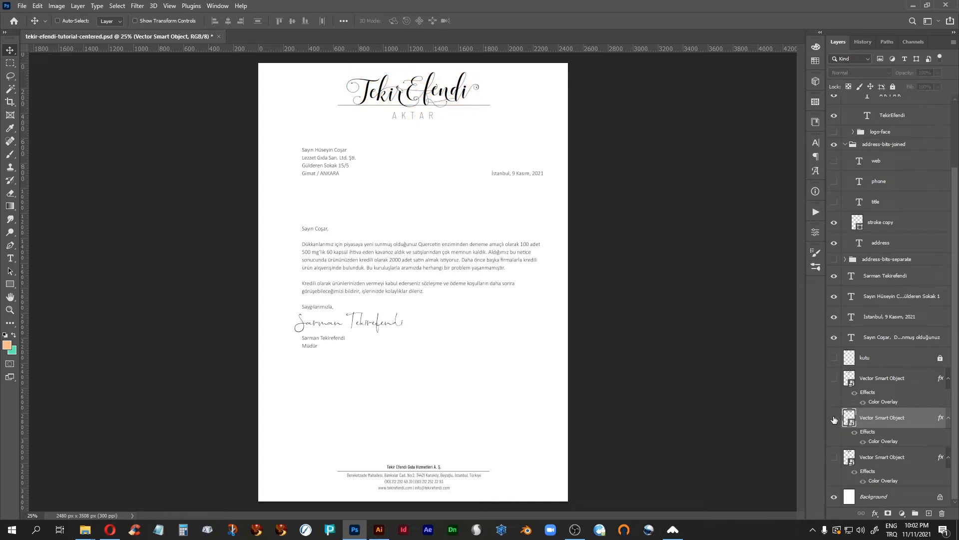
{"action": "left_click", "coordinate": [834, 418]}
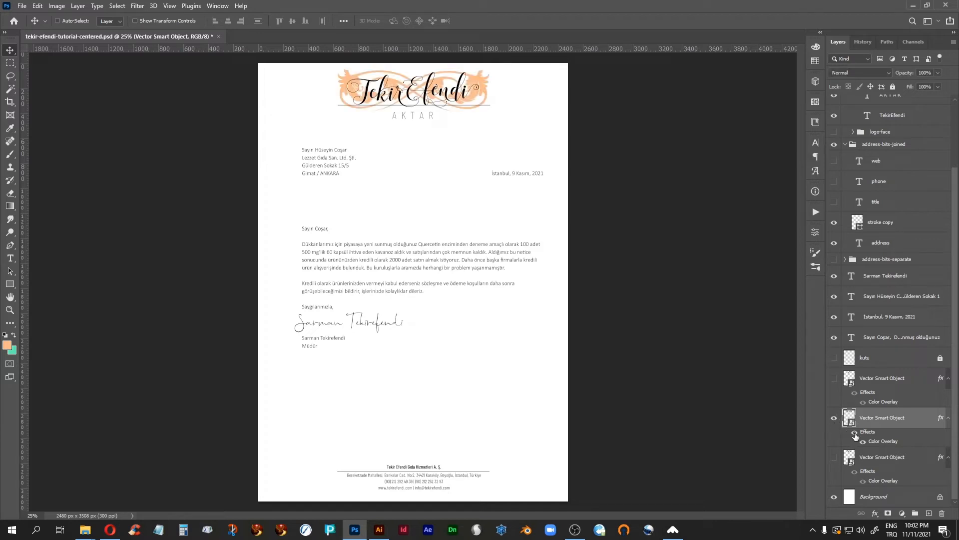
{"action": "left_click", "coordinate": [834, 358]}
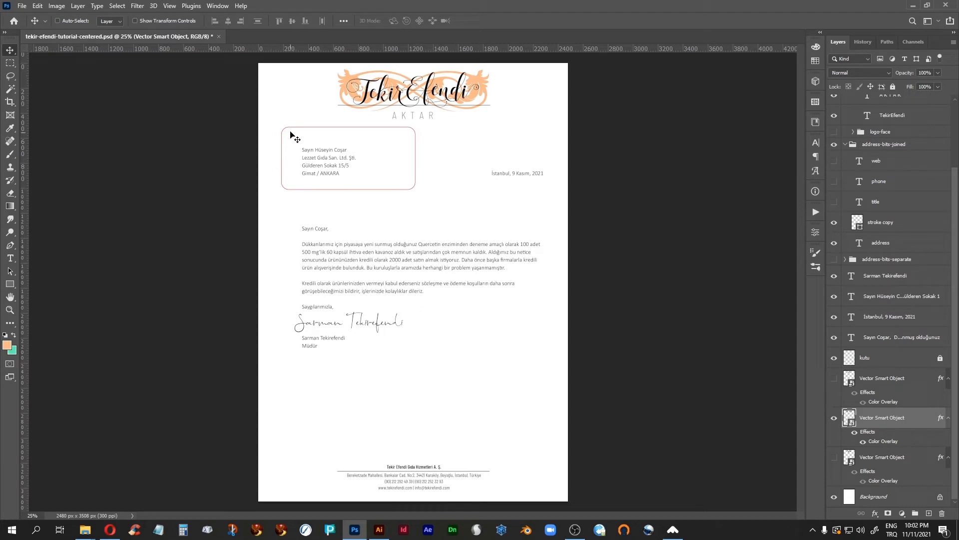
Step: Draw a dark gray rectangle about 2540 by 500 px across the page header and place its layer directly above the Background
{"action": "key", "text": "ctrl+plus"}
{"action": "key", "text": "ctrl+plus"}
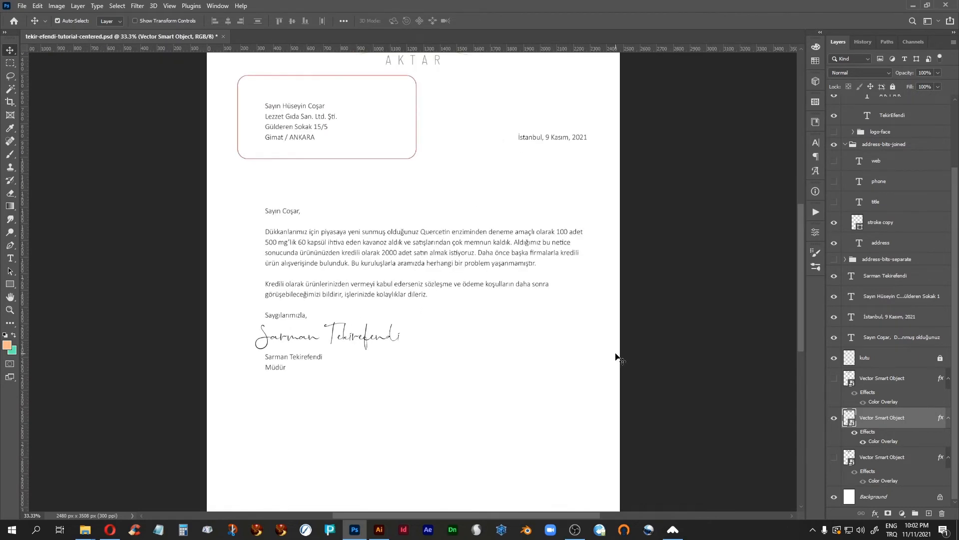
{"action": "left_click_drag", "start_coordinate": [406, 175], "coordinate": [407, 433]}
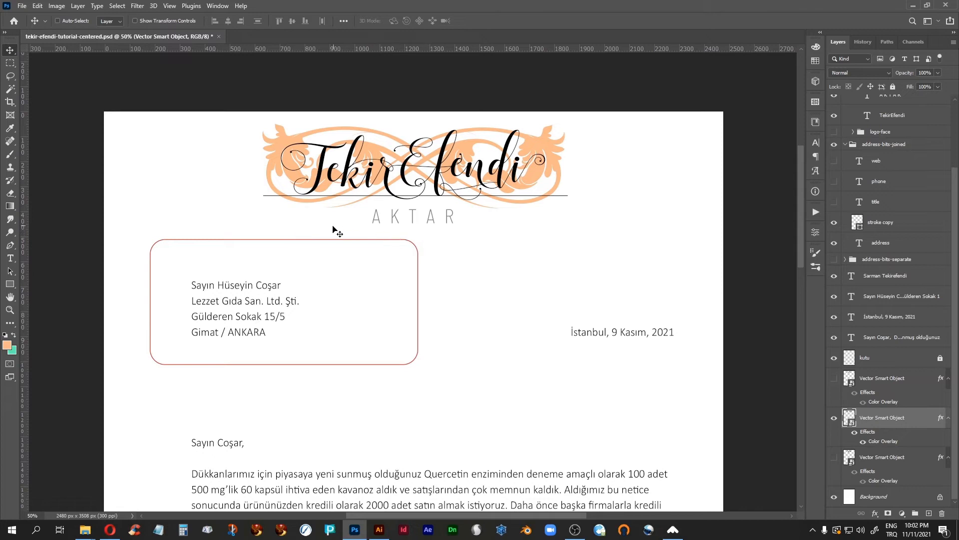
{"action": "left_click", "coordinate": [815, 60]}
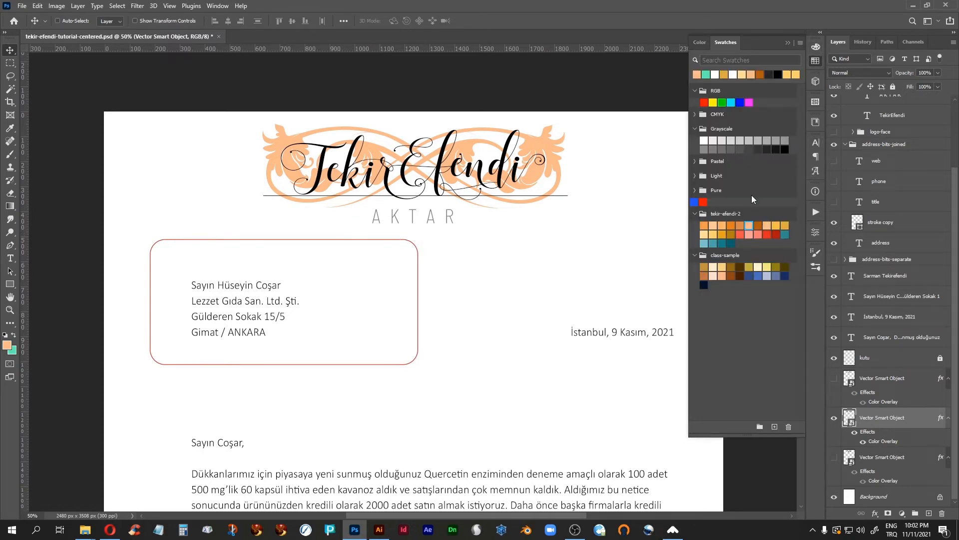
{"action": "left_click", "coordinate": [757, 148]}
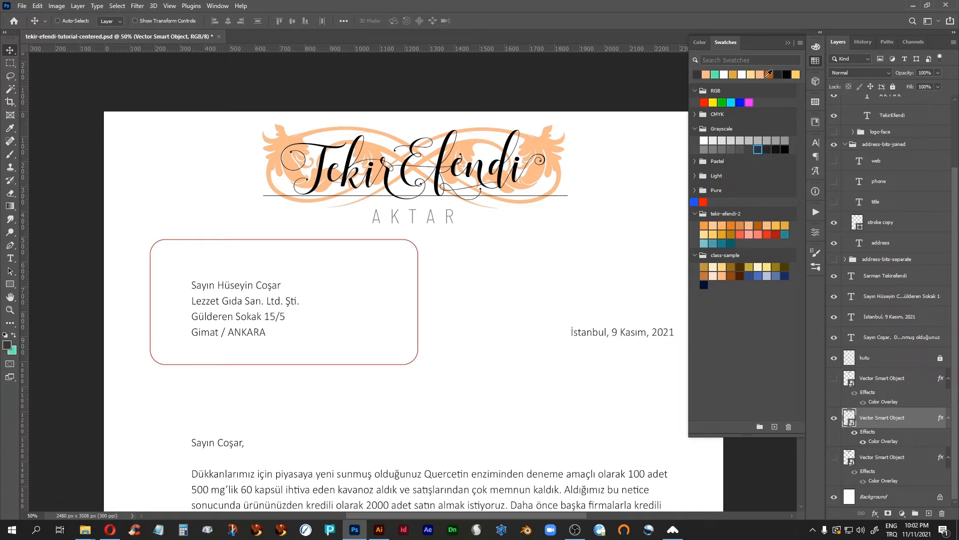
{"action": "left_click", "coordinate": [787, 43]}
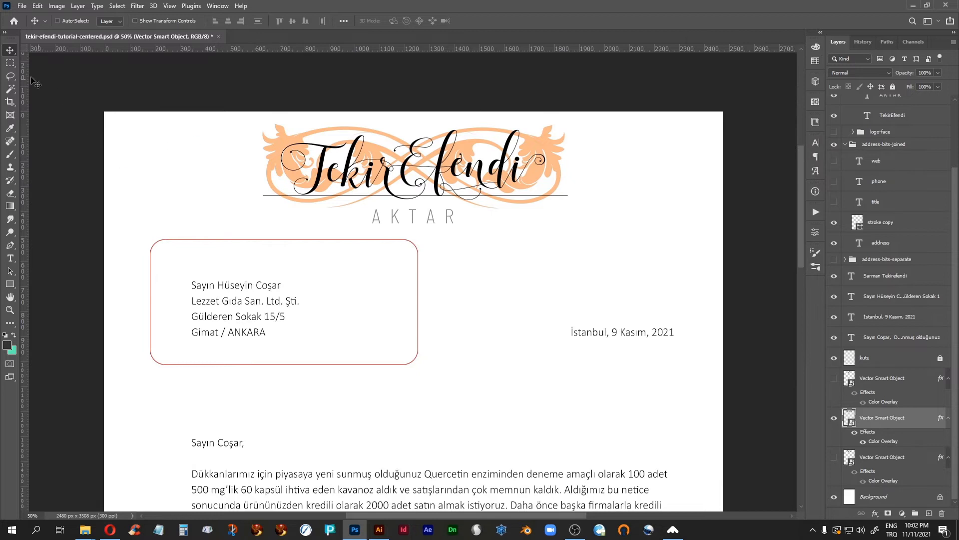
{"action": "left_click", "coordinate": [10, 284]}
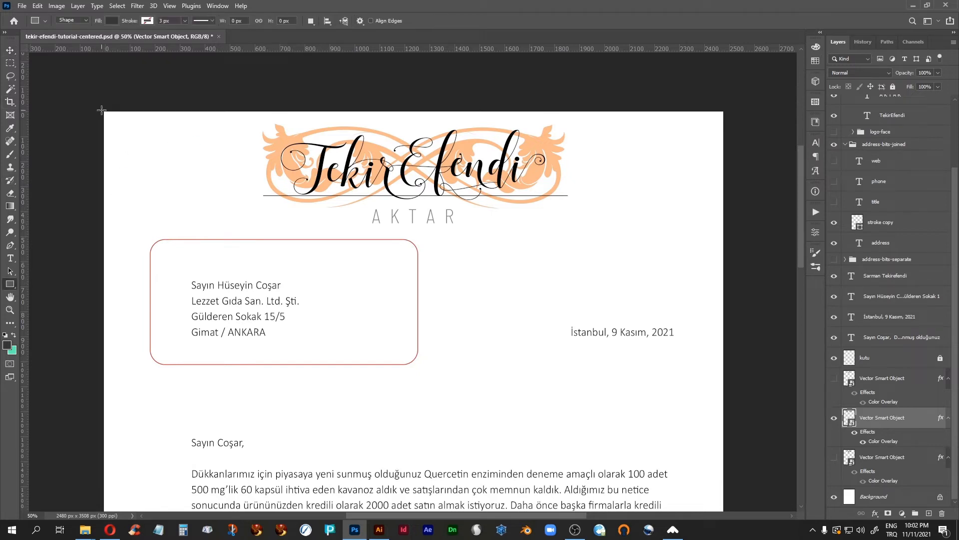
{"action": "left_click_drag", "start_coordinate": [101, 109], "coordinate": [735, 232]}
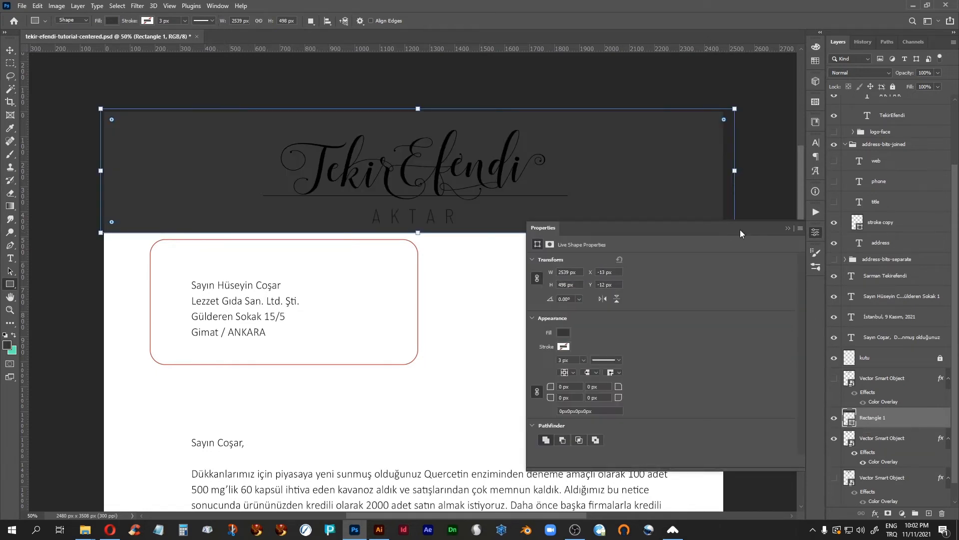
{"action": "left_click", "coordinate": [788, 228]}
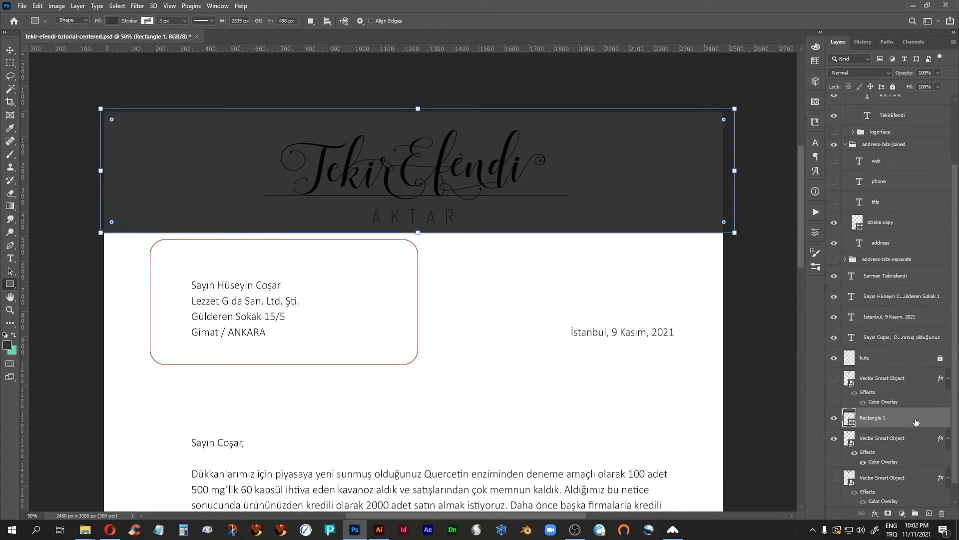
{"action": "scroll", "coordinate": [957, 498], "scroll_direction": "down", "scroll_amount": 1}
{"action": "left_click_drag", "start_coordinate": [870, 391], "coordinate": [894, 483]}
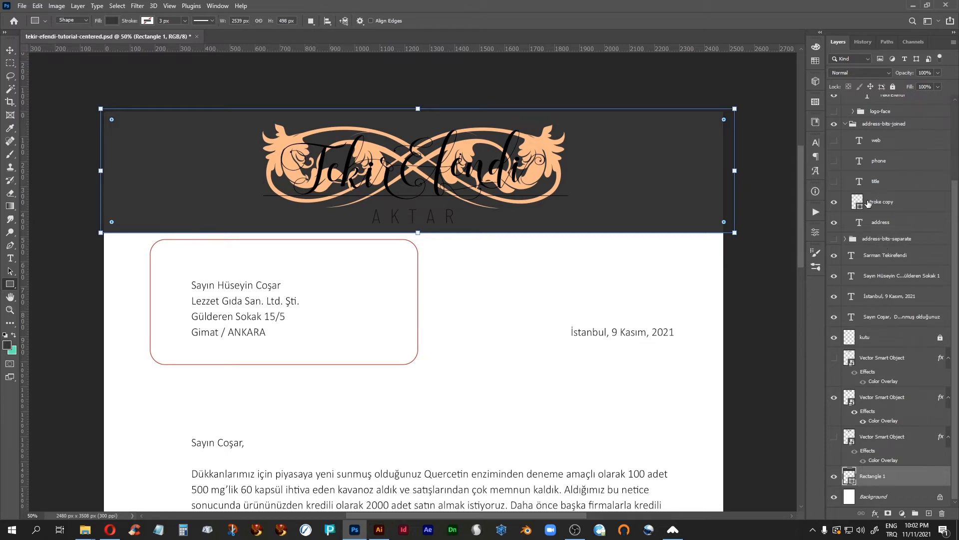
Step: Change the text color of the TekirEfendi logo lettering in the logo-script group to white
{"action": "scroll", "coordinate": [941, 234], "scroll_direction": "up", "scroll_amount": 5}
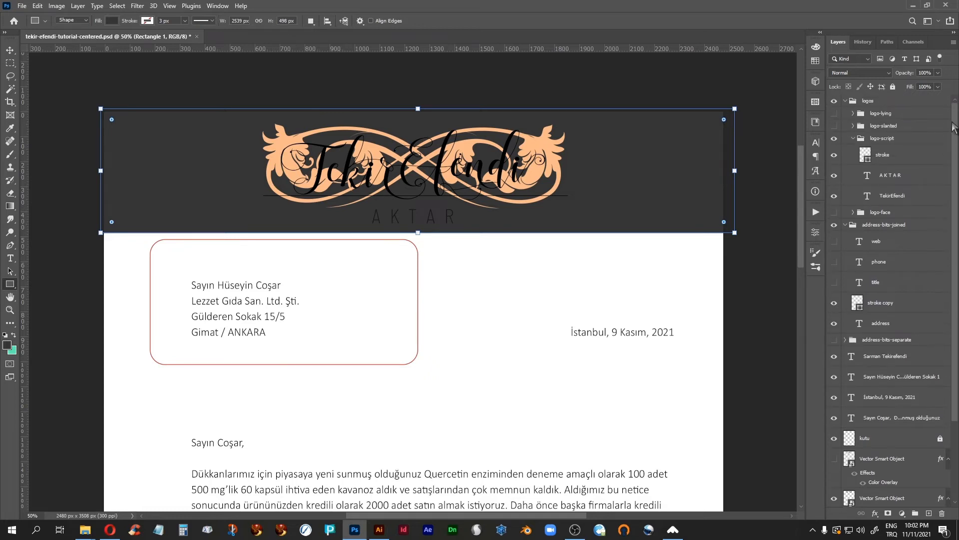
{"action": "left_click", "coordinate": [867, 196]}
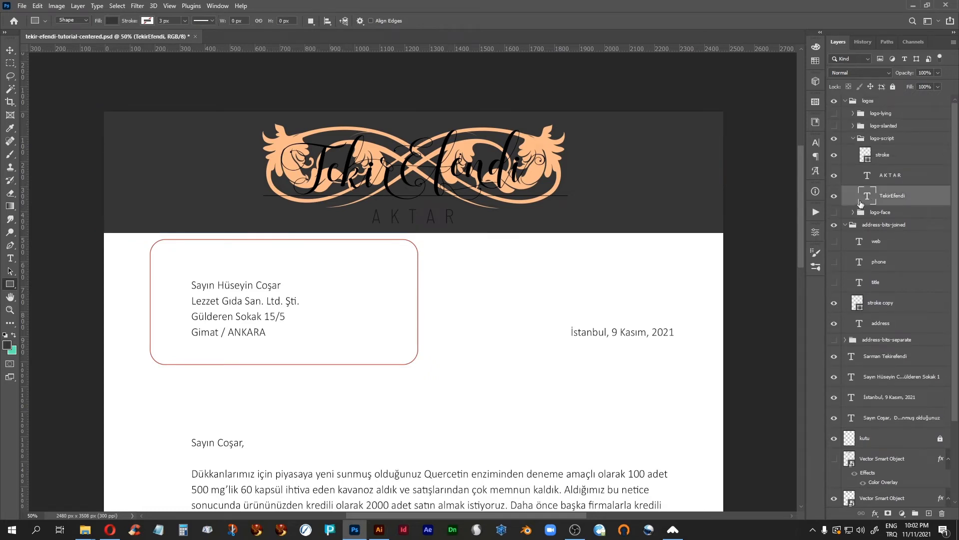
{"action": "double_click", "coordinate": [867, 197]}
{"action": "left_click", "coordinate": [399, 20]}
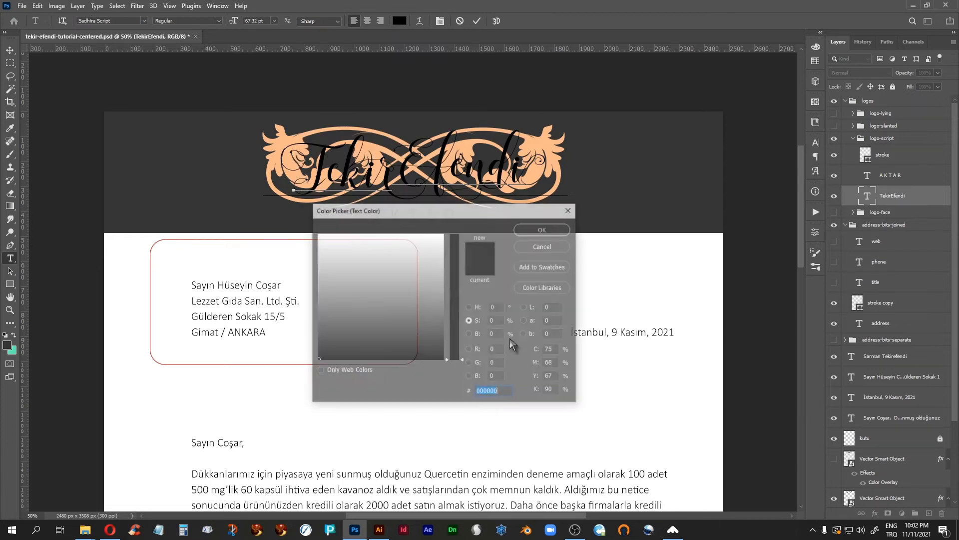
{"action": "left_click", "coordinate": [531, 229]}
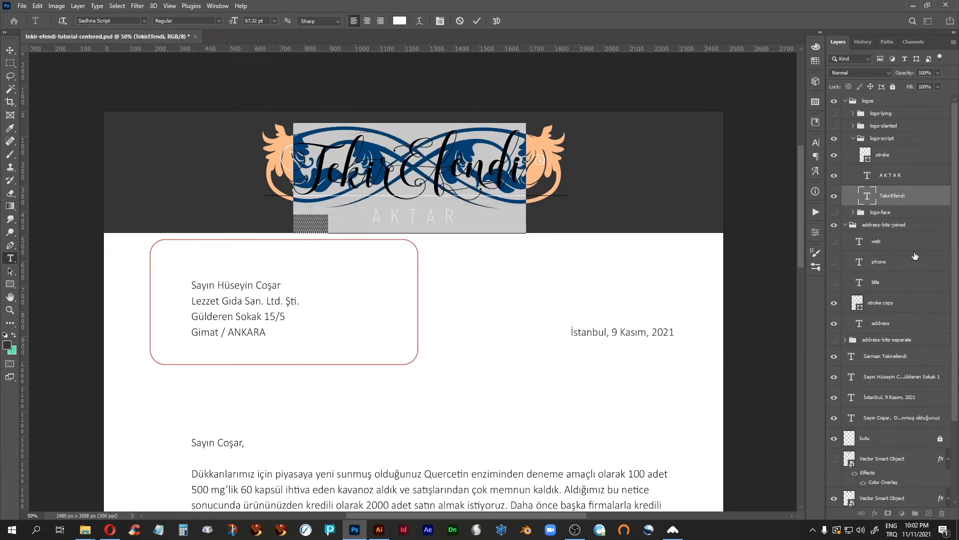
Step: Change the text color of the AKTAR line under the logo to white
{"action": "double_click", "coordinate": [866, 177]}
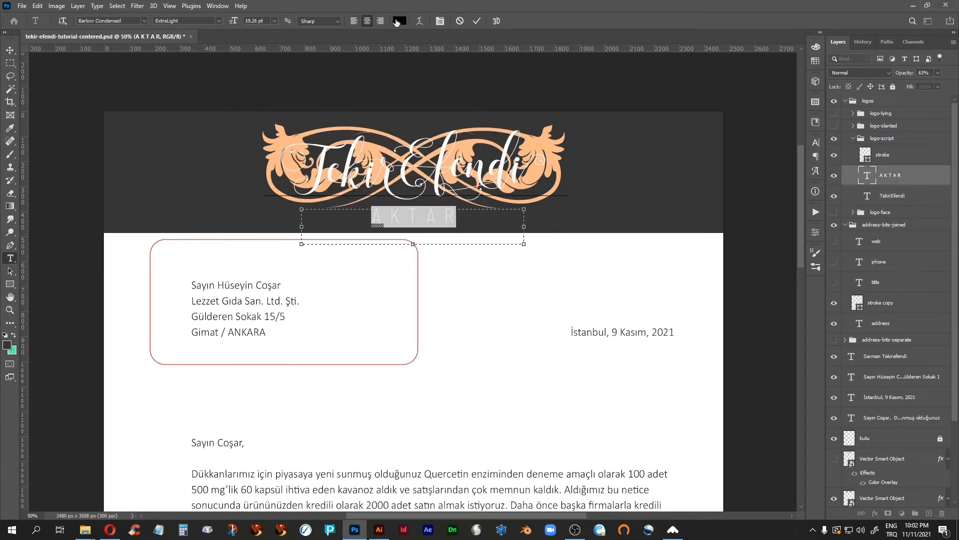
{"action": "left_click", "coordinate": [399, 20]}
{"action": "left_click", "coordinate": [582, 227]}
{"action": "left_click", "coordinate": [544, 229]}
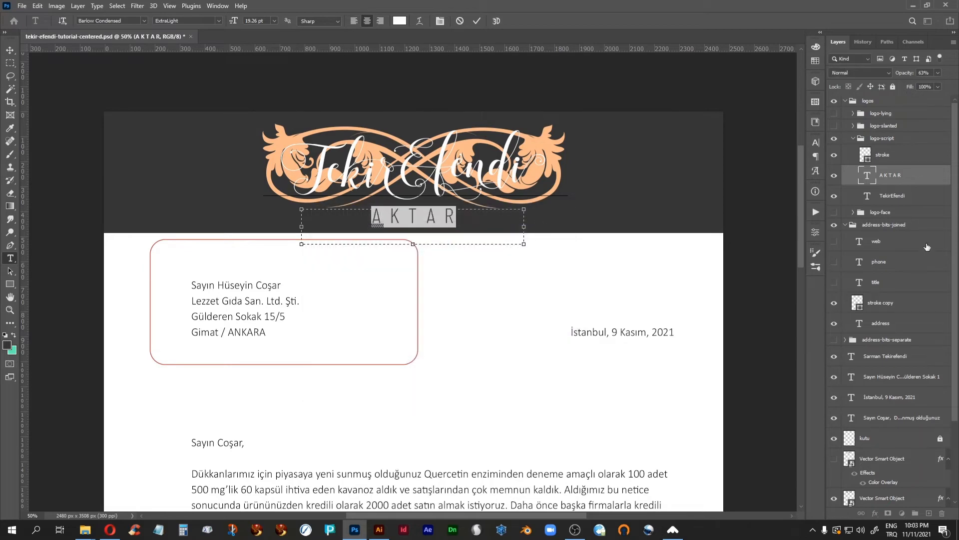
Step: Set the outline color of the thin stroke line in the logo-script group to white, and select the AKTAR layer
{"action": "left_click", "coordinate": [865, 158]}
{"action": "key", "text": "u"}
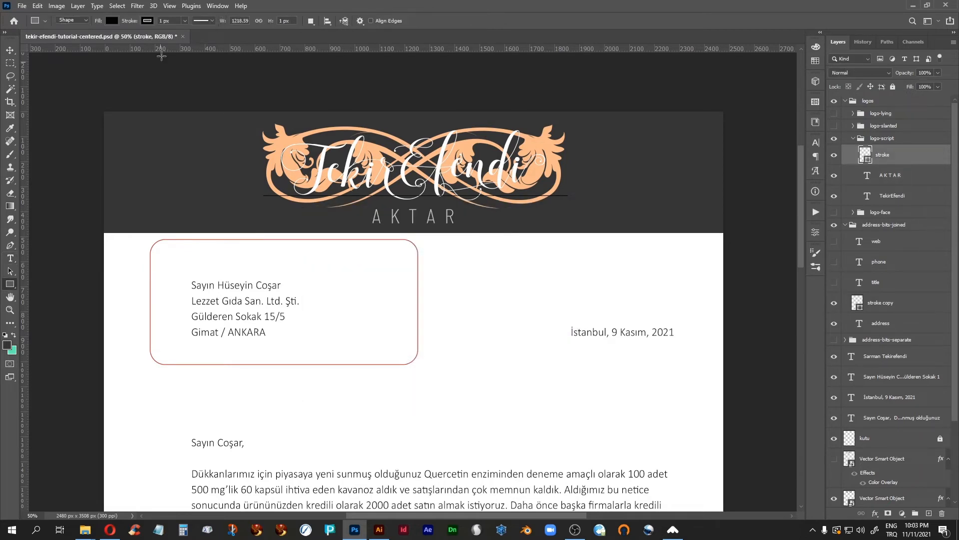
{"action": "left_click", "coordinate": [147, 21]}
{"action": "left_click", "coordinate": [85, 74]}
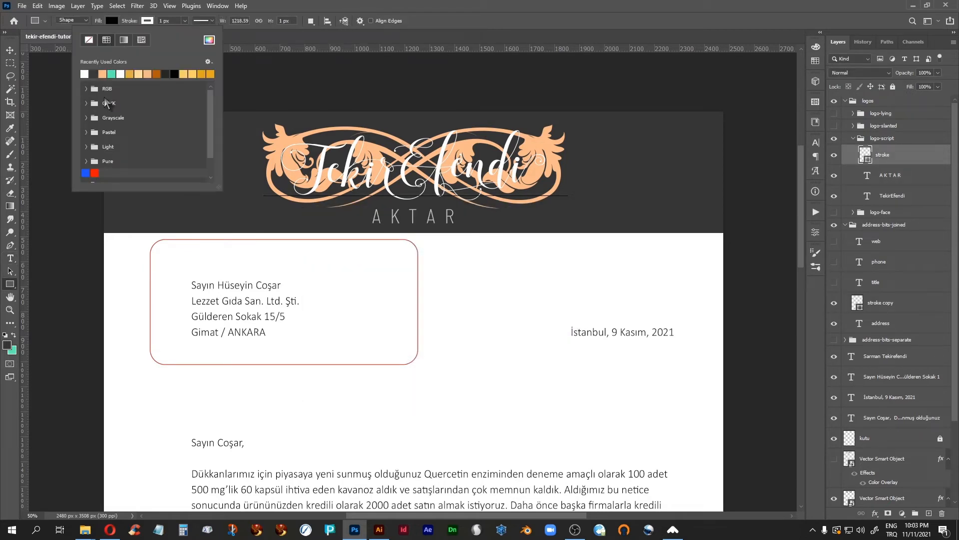
{"action": "left_click", "coordinate": [882, 178]}
{"action": "left_click", "coordinate": [883, 177]}
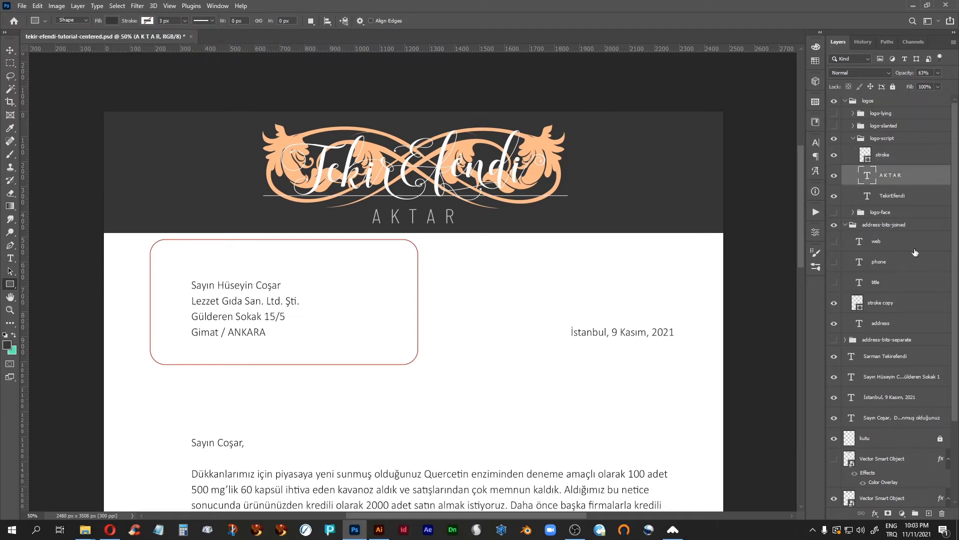
{"action": "left_click_drag", "start_coordinate": [954, 277], "coordinate": [957, 380]}
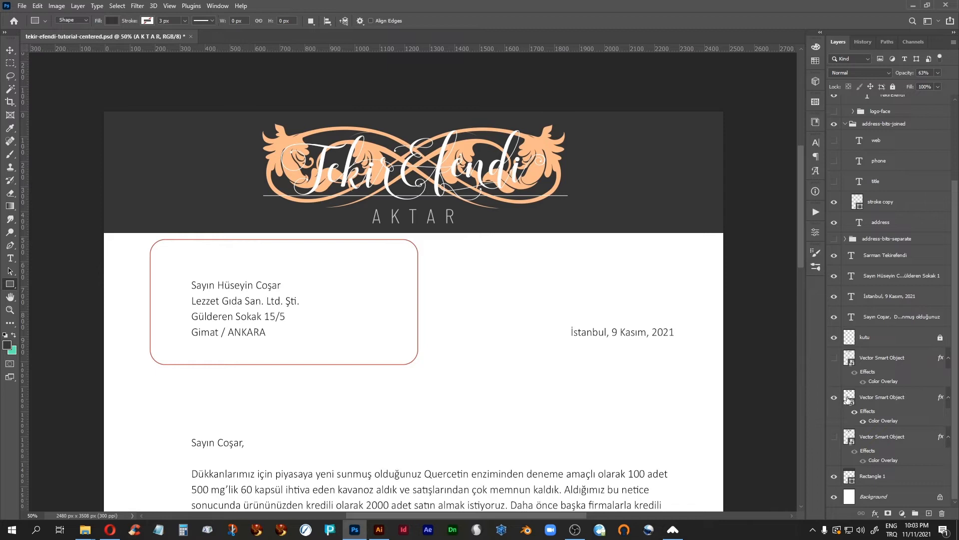
{"action": "double_click", "coordinate": [886, 423]}
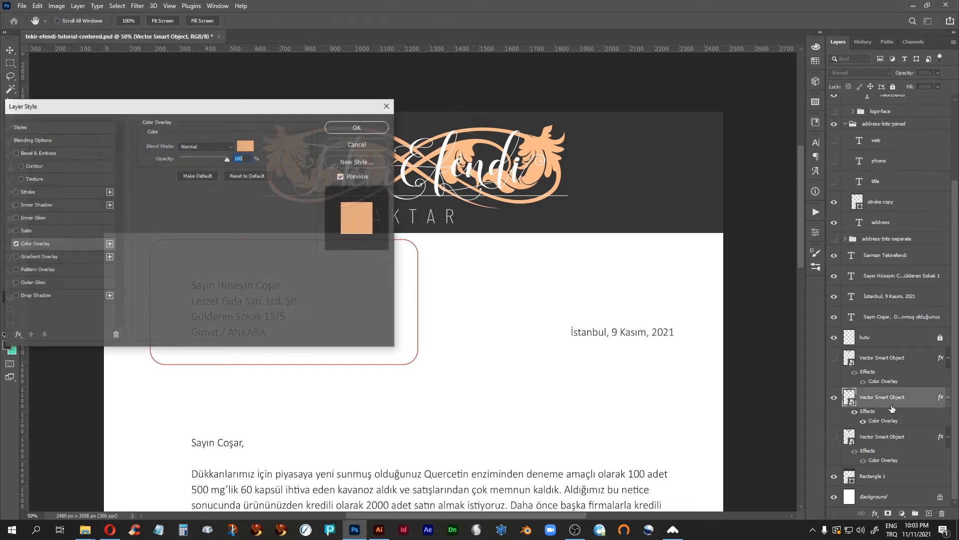
{"action": "left_click_drag", "start_coordinate": [157, 109], "coordinate": [308, 235]}
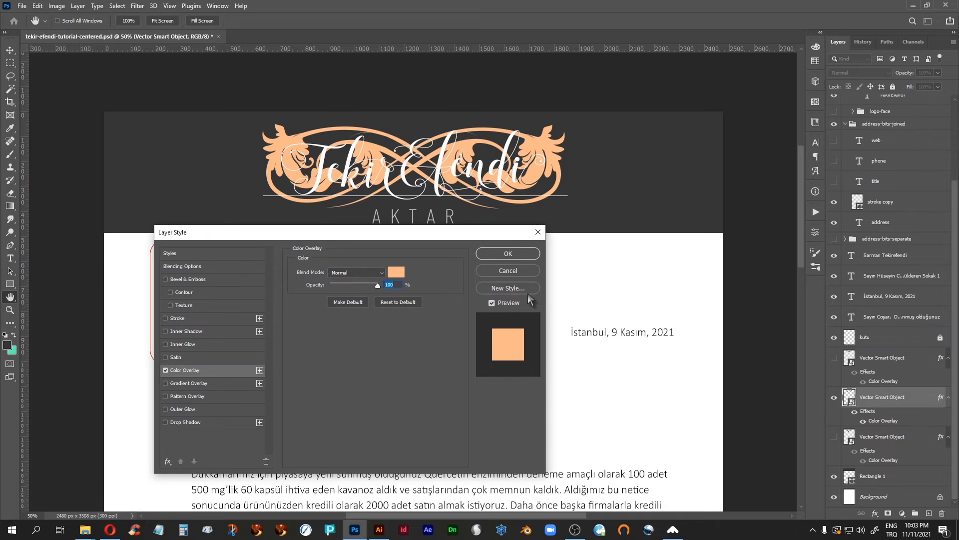
{"action": "left_click", "coordinate": [496, 270]}
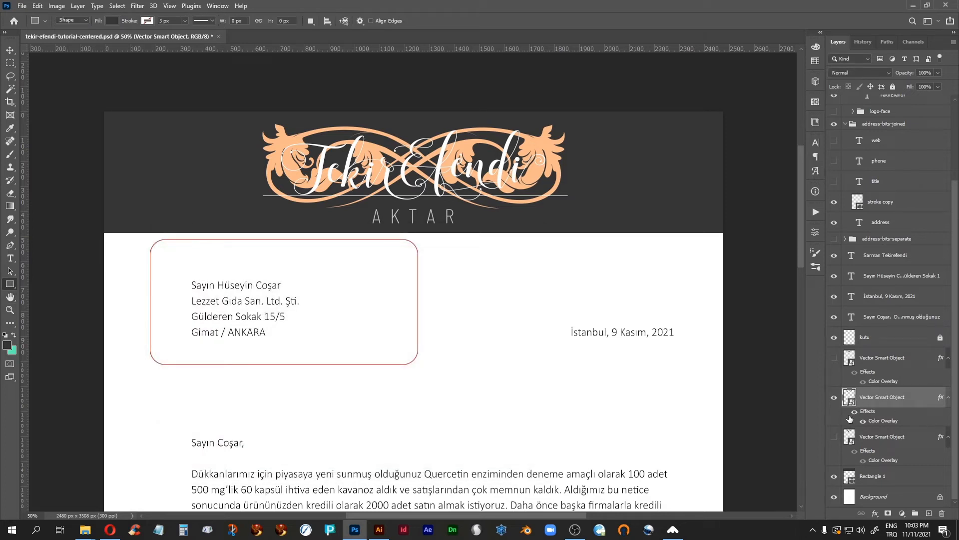
Step: Delete the Color Overlay effect from the visible middle flourish and move the flourish straight down onto the white area below the dark header
{"action": "left_click_drag", "start_coordinate": [909, 415], "coordinate": [941, 513]}
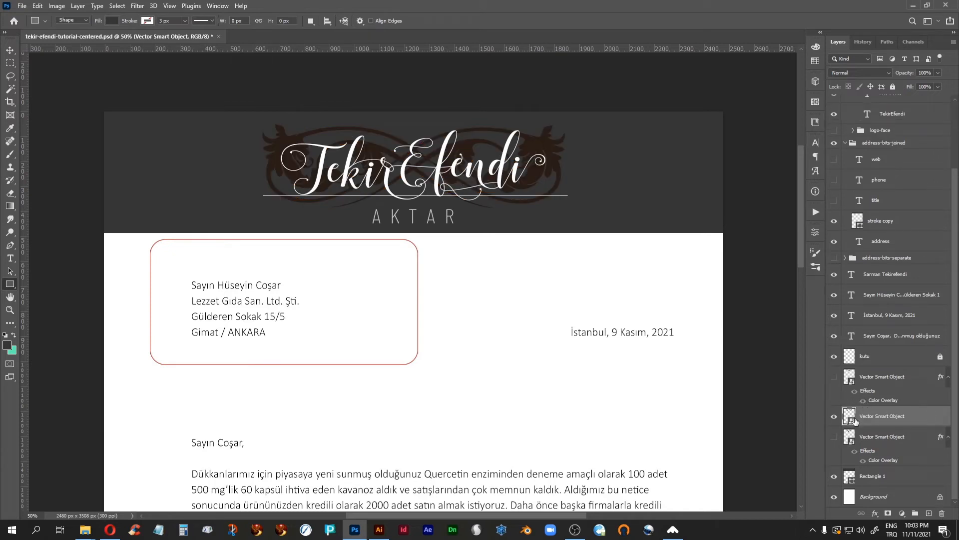
{"action": "key", "text": "v"}
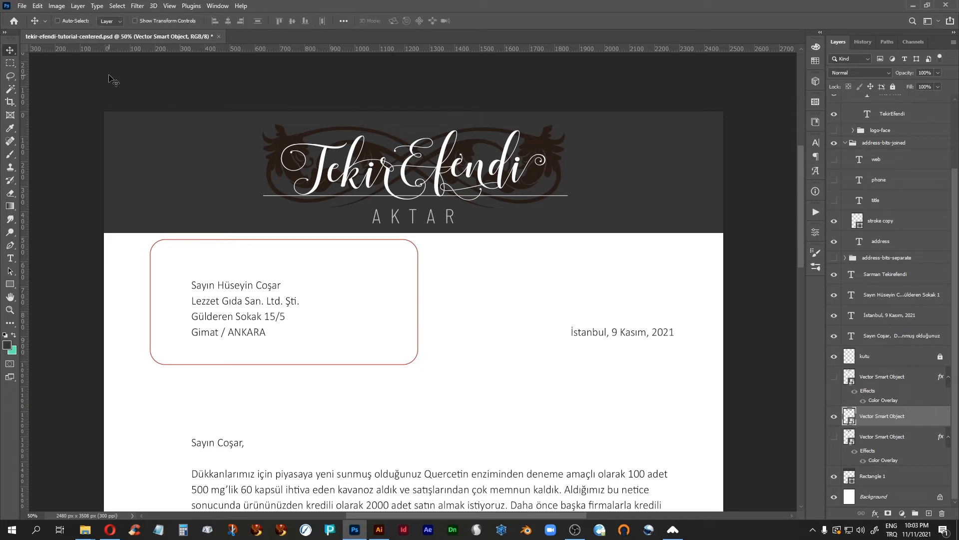
{"action": "left_click_drag", "start_coordinate": [424, 197], "coordinate": [423, 341]}
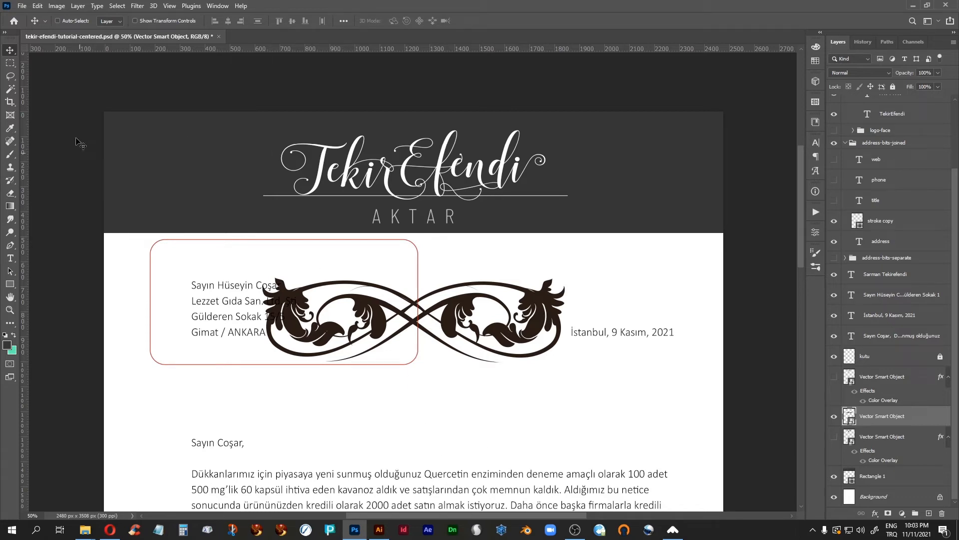
Step: Add a Color Overlay effect to the flourish on the white area, keeping Normal blend mode and 100% opacity
{"action": "left_click", "coordinate": [77, 6]}
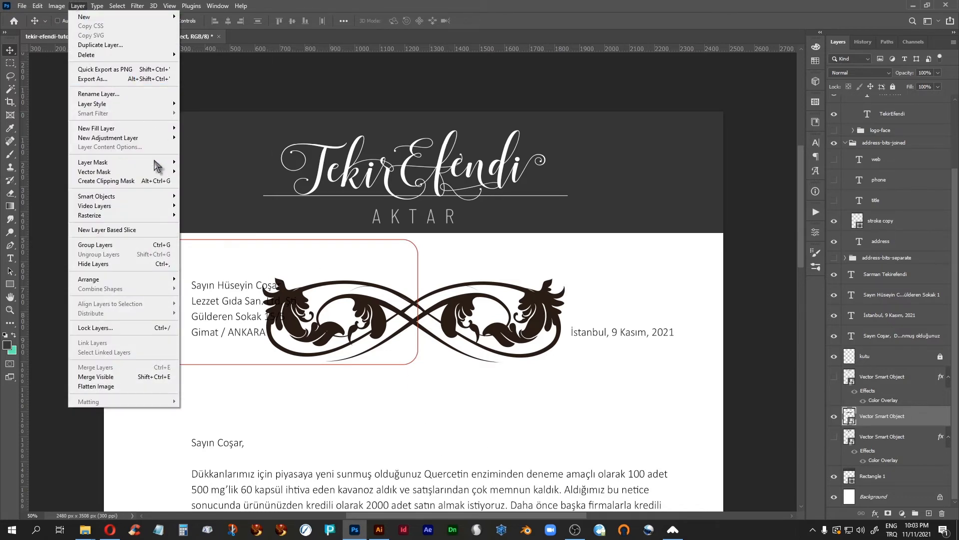
{"action": "mouse_move", "coordinate": [122, 109]}
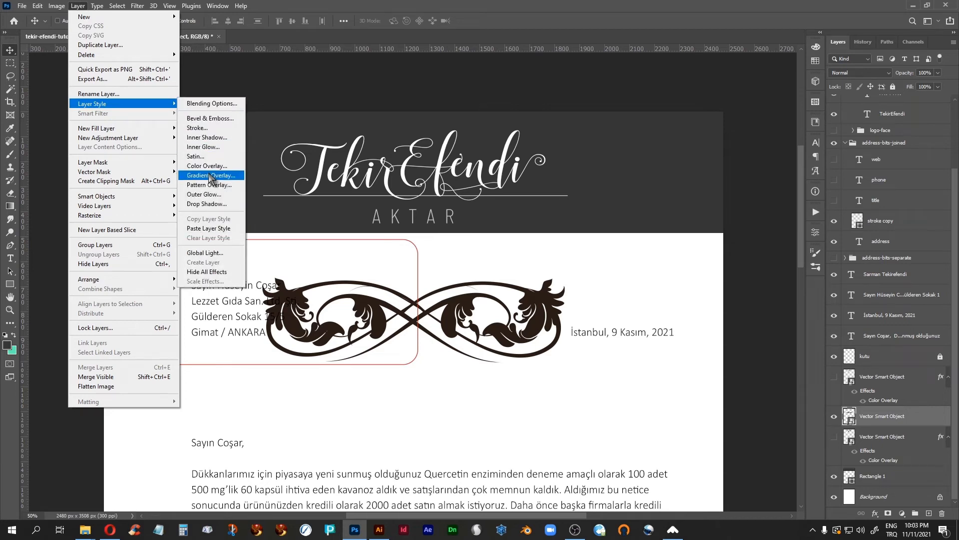
{"action": "left_click", "coordinate": [213, 166]}
{"action": "left_click_drag", "start_coordinate": [411, 235], "coordinate": [788, 115]}
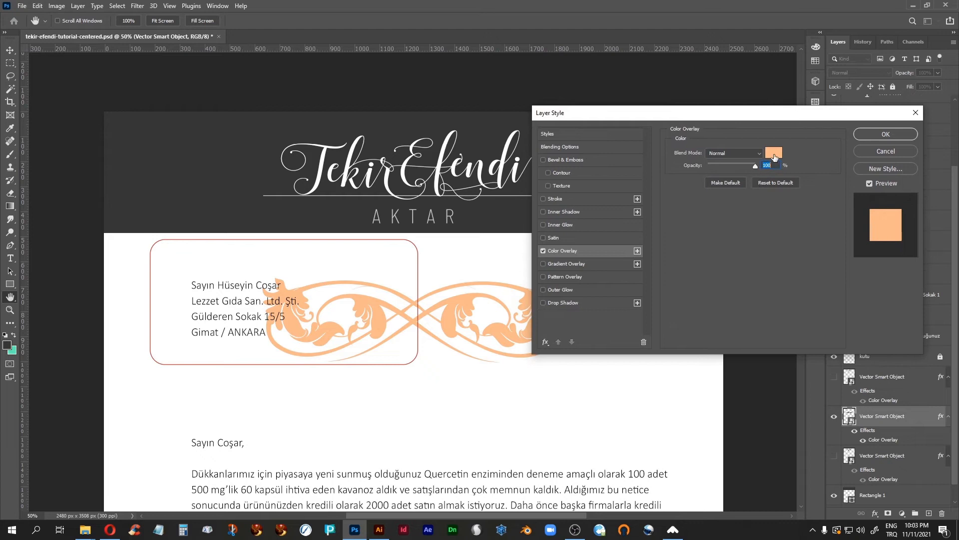
{"action": "left_click", "coordinate": [734, 152]}
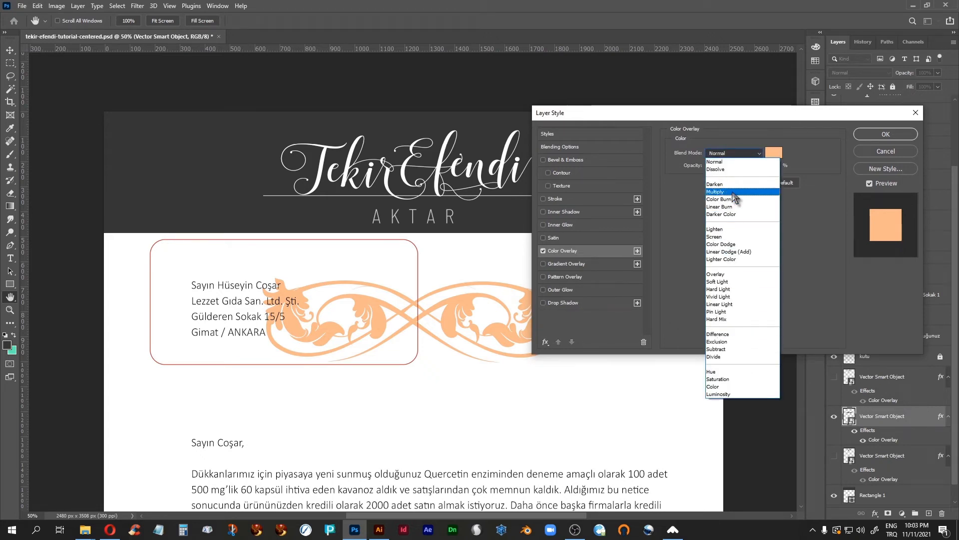
{"action": "left_click", "coordinate": [809, 142]}
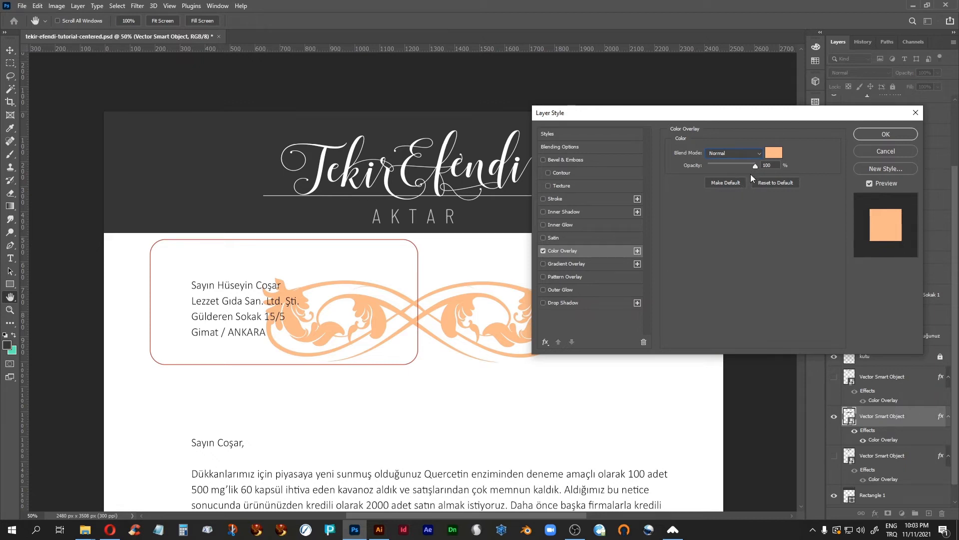
{"action": "left_click", "coordinate": [753, 168]}
{"action": "left_click_drag", "start_coordinate": [765, 111], "coordinate": [782, 60]}
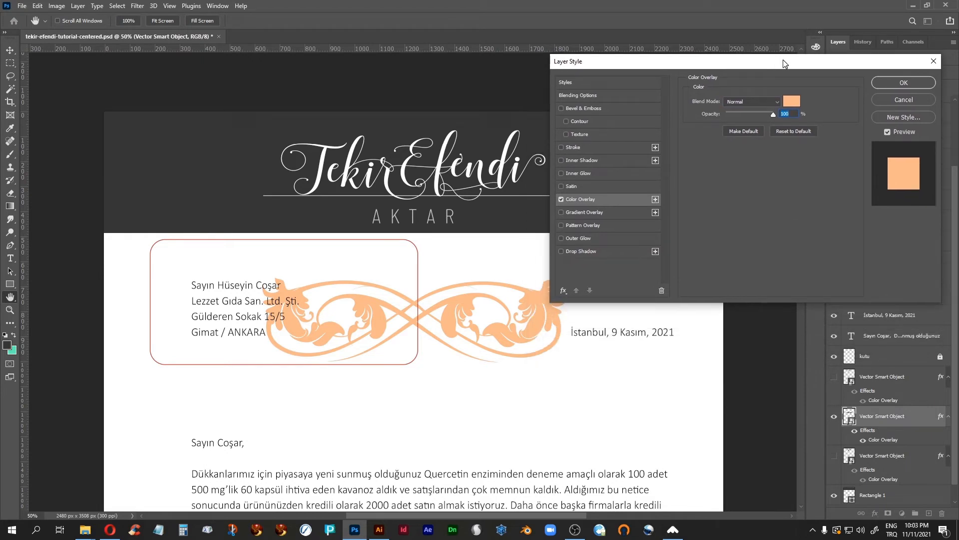
{"action": "left_click", "coordinate": [791, 101]}
{"action": "left_click_drag", "start_coordinate": [422, 213], "coordinate": [653, 256]}
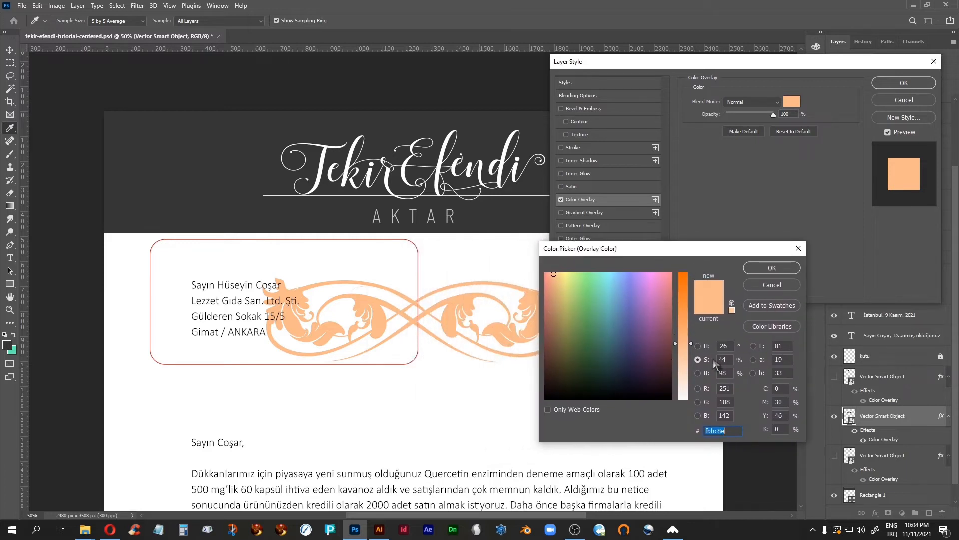
{"action": "left_click", "coordinate": [763, 287]}
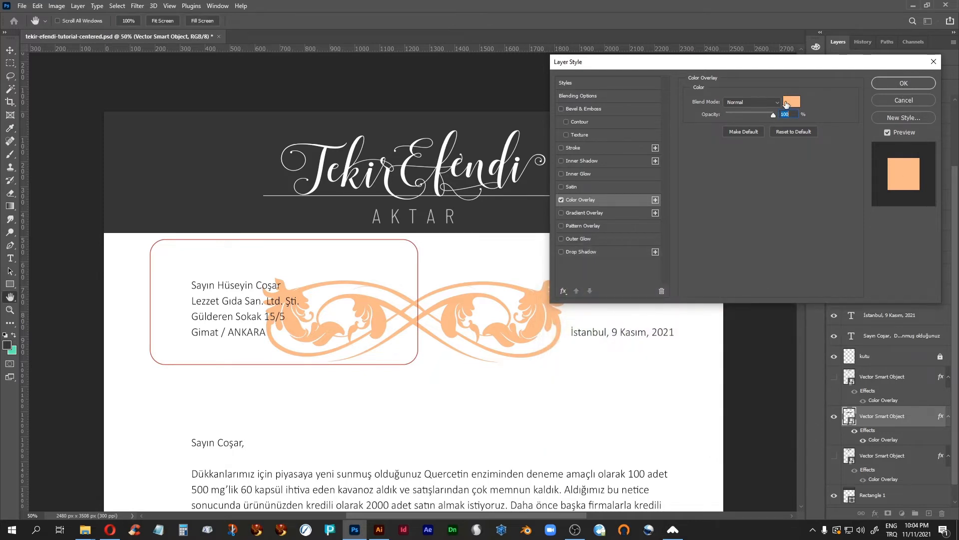
Step: Apply the dark orange b25b0e swatch from the tekir-efendi-2 group as the flourish's overlay color and move the flourish up behind the header logo
{"action": "left_click_drag", "start_coordinate": [821, 63], "coordinate": [472, 79]}
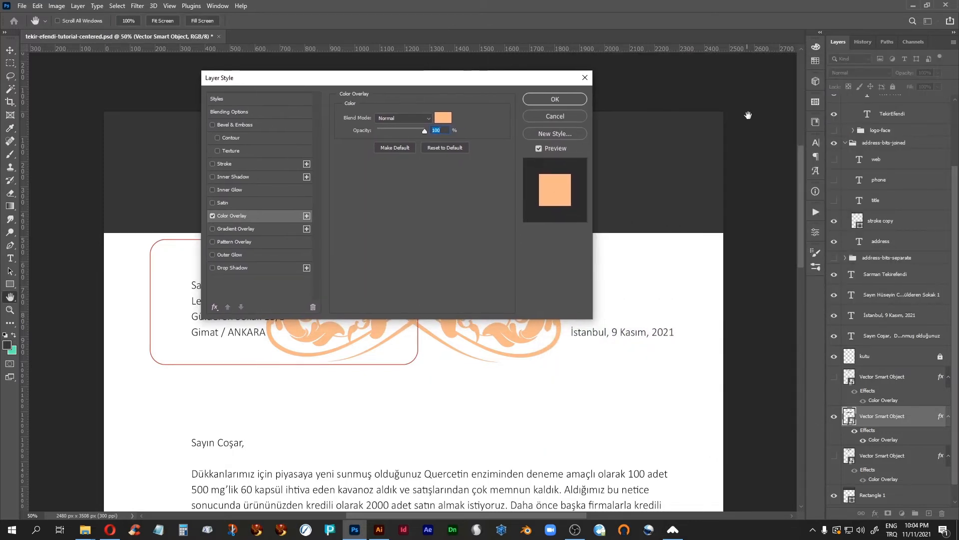
{"action": "left_click", "coordinate": [816, 61]}
{"action": "left_click", "coordinate": [444, 118]}
{"action": "left_click_drag", "start_coordinate": [677, 245], "coordinate": [399, 278]}
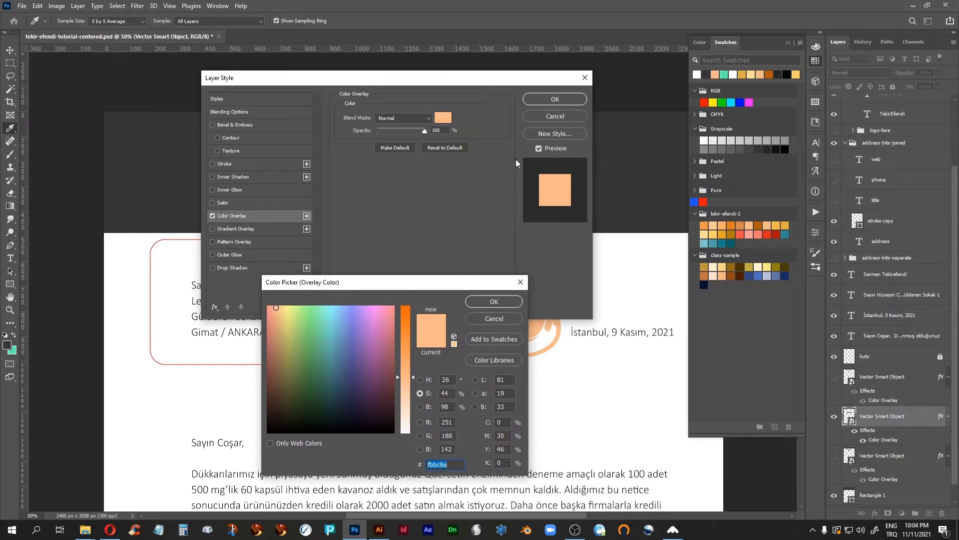
{"action": "left_click", "coordinate": [758, 226]}
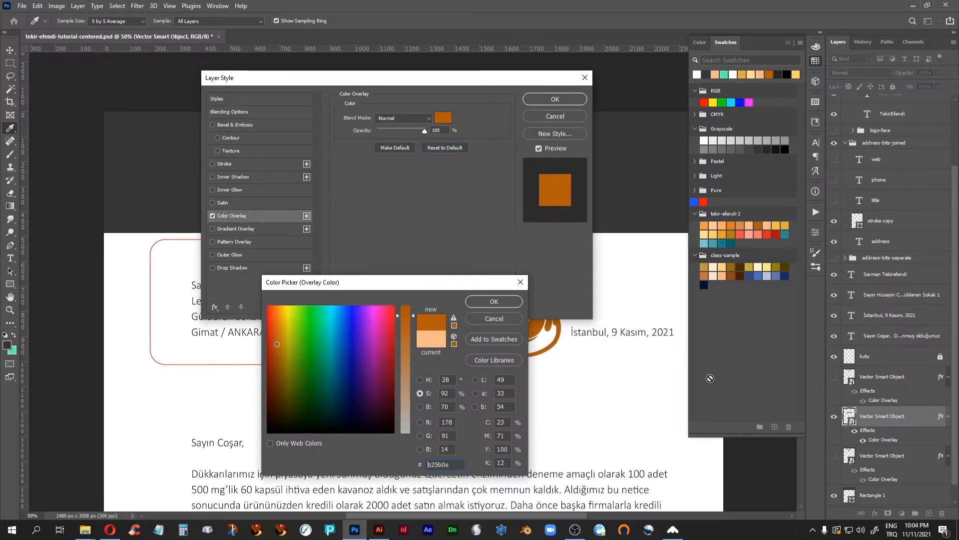
{"action": "left_click", "coordinate": [487, 304]}
{"action": "left_click", "coordinate": [550, 100]}
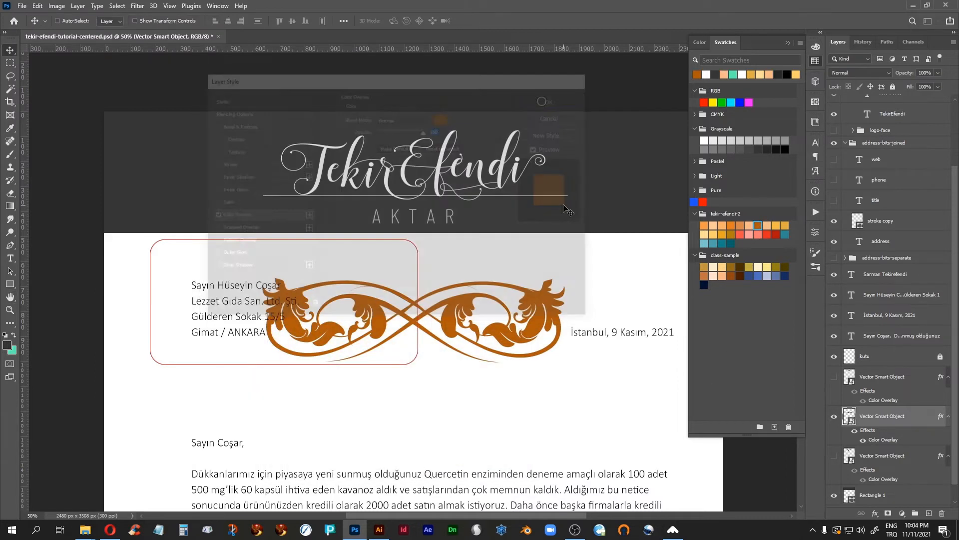
{"action": "left_click_drag", "start_coordinate": [448, 412], "coordinate": [442, 264]}
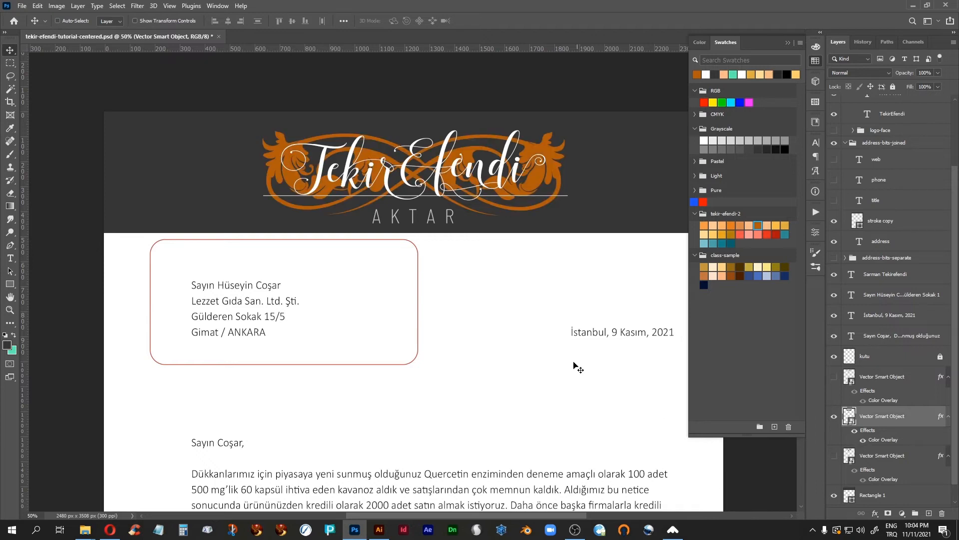
Step: Reopen the header flourish's Color Overlay color for editing and shift its hue to 37°
{"action": "double_click", "coordinate": [878, 444]}
{"action": "left_click_drag", "start_coordinate": [418, 89], "coordinate": [271, 264]}
{"action": "left_click", "coordinate": [293, 299]}
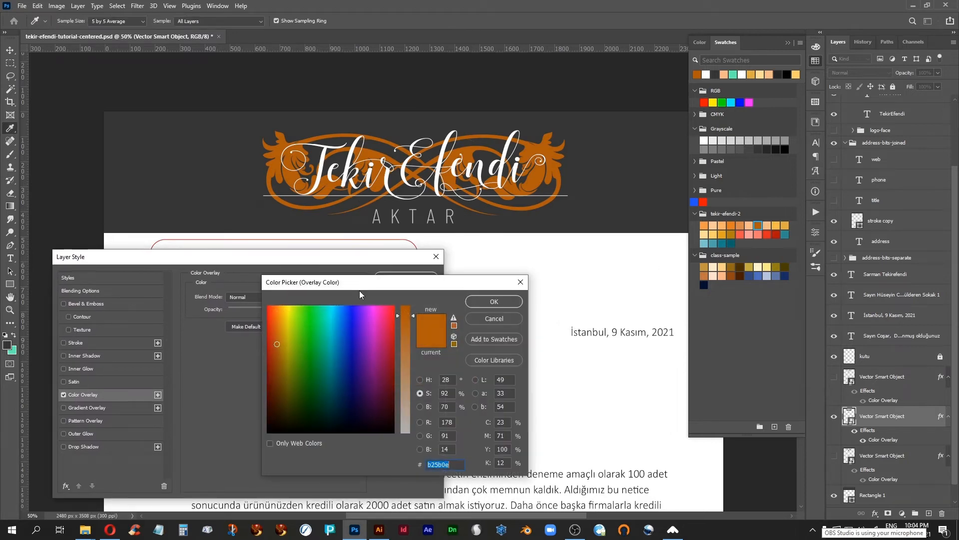
{"action": "left_click_drag", "start_coordinate": [374, 282], "coordinate": [513, 297]}
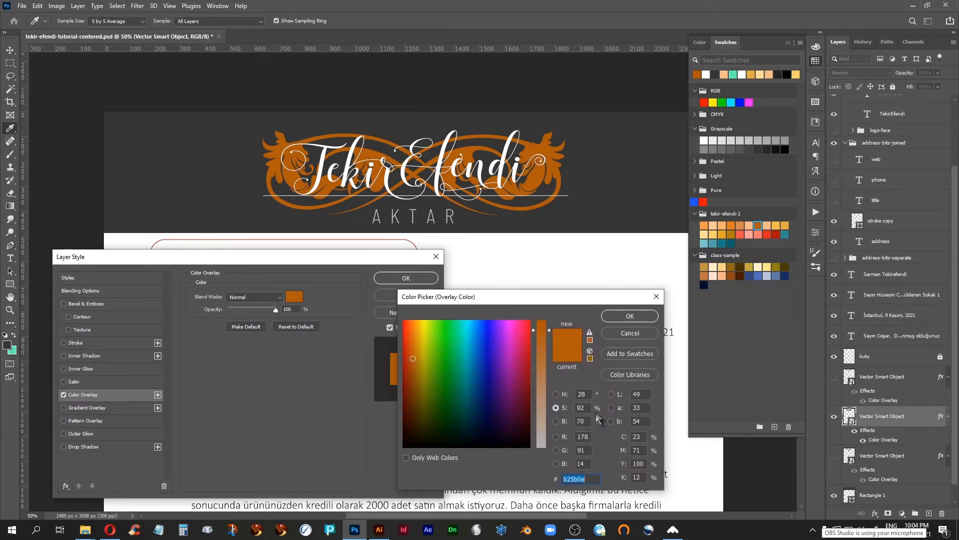
{"action": "left_click", "coordinate": [556, 394]}
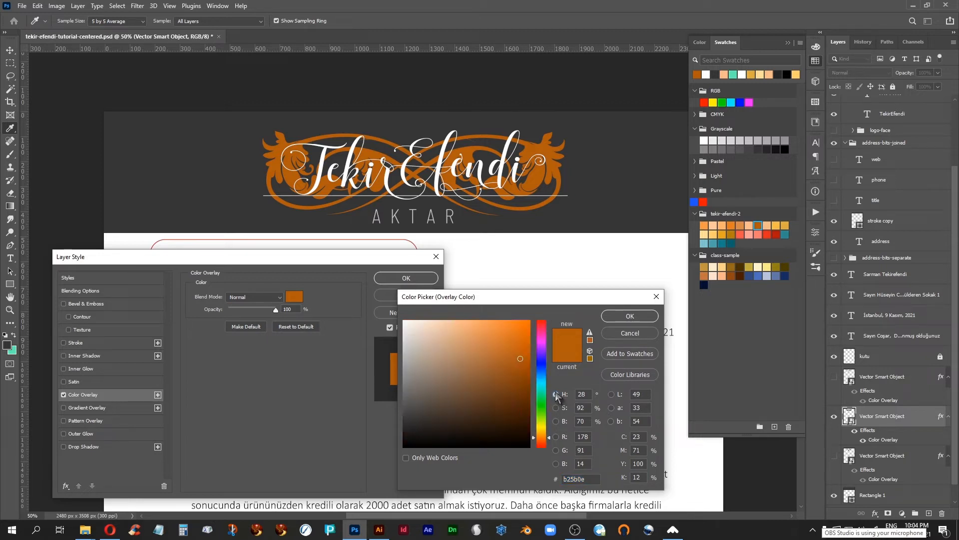
{"action": "left_click", "coordinate": [549, 436]}
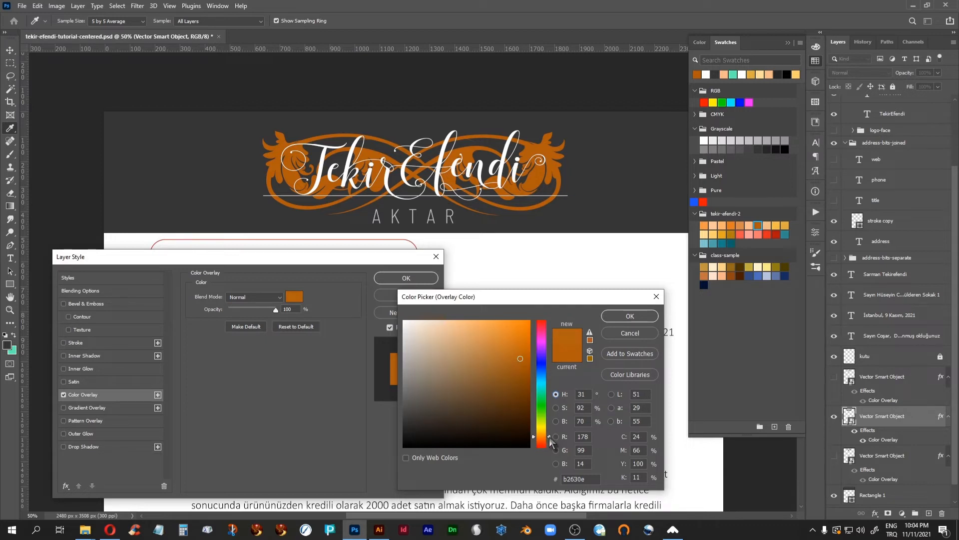
{"action": "left_click_drag", "start_coordinate": [549, 436], "coordinate": [548, 439]}
{"action": "left_click_drag", "start_coordinate": [547, 439], "coordinate": [547, 435]}
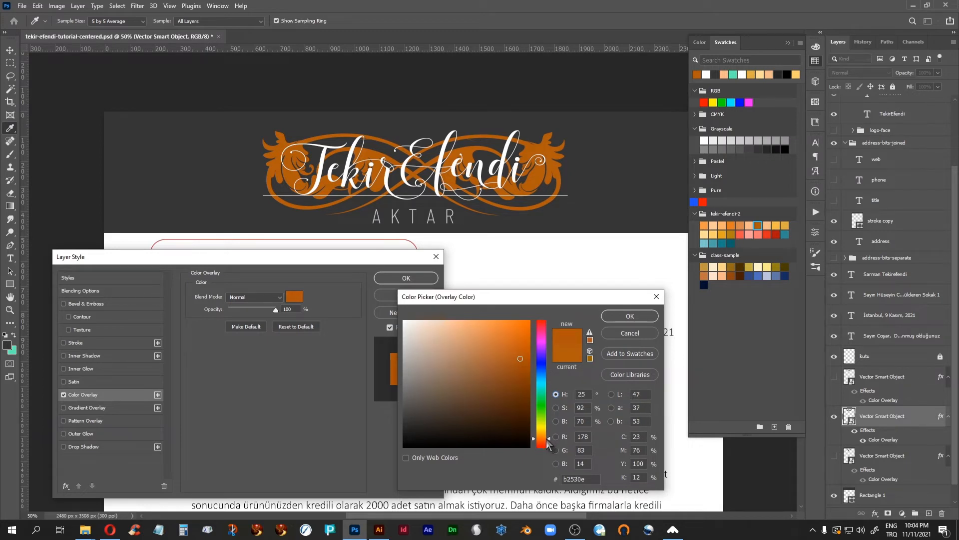
Step: Darken the overlay color to 59% brightness and raise its saturation to 100%
{"action": "left_click", "coordinate": [560, 409]}
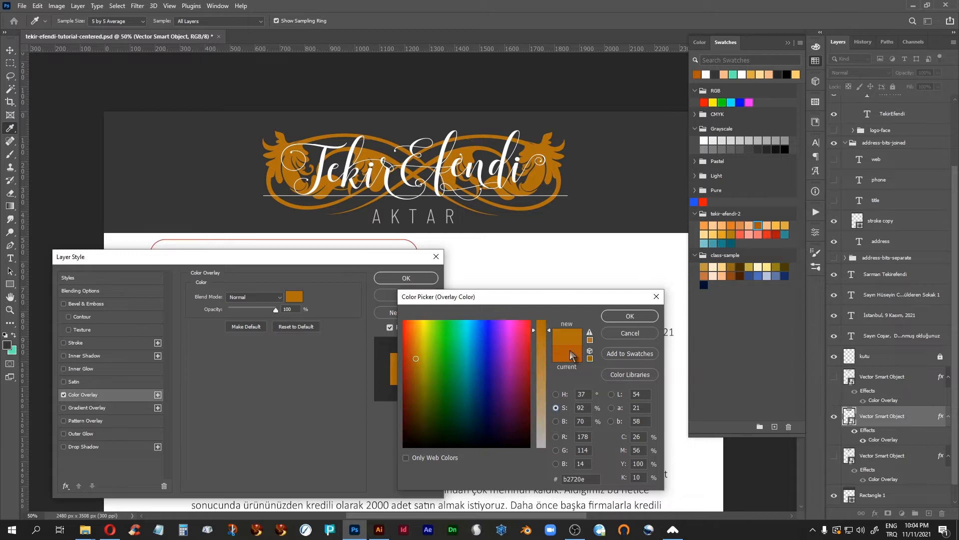
{"action": "left_click", "coordinate": [548, 330]}
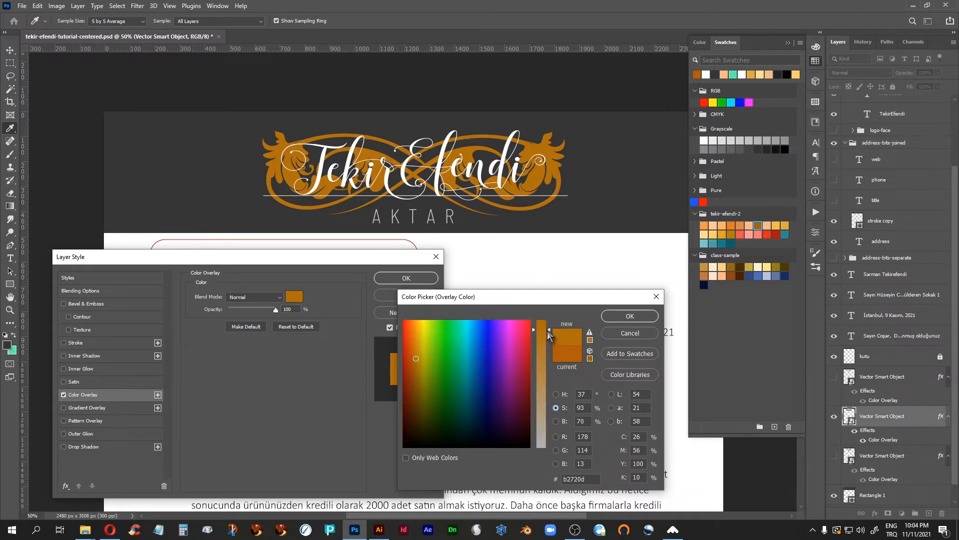
{"action": "left_click", "coordinate": [554, 421]}
{"action": "left_click_drag", "start_coordinate": [548, 358], "coordinate": [548, 376]}
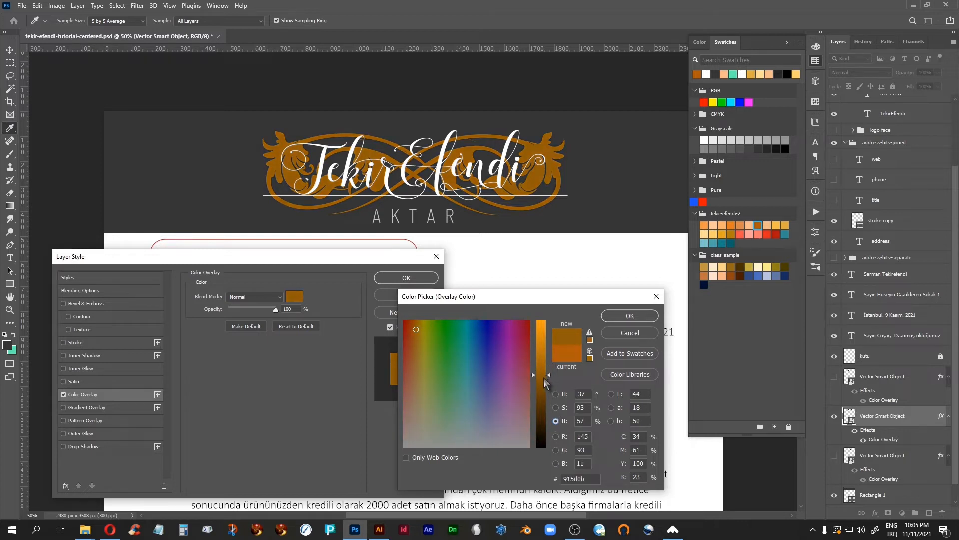
{"action": "left_click", "coordinate": [549, 373]}
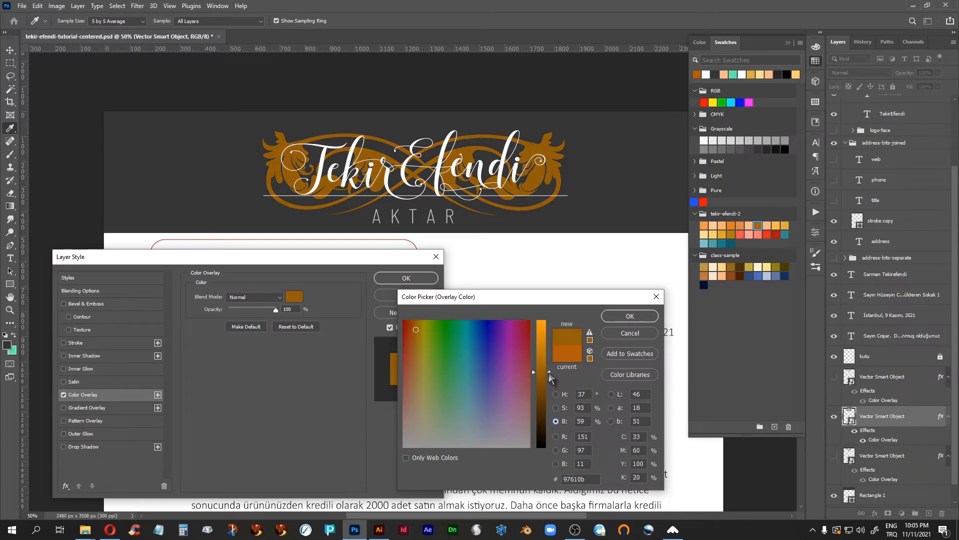
{"action": "left_click", "coordinate": [556, 408]}
{"action": "left_click_drag", "start_coordinate": [550, 328], "coordinate": [549, 319]}
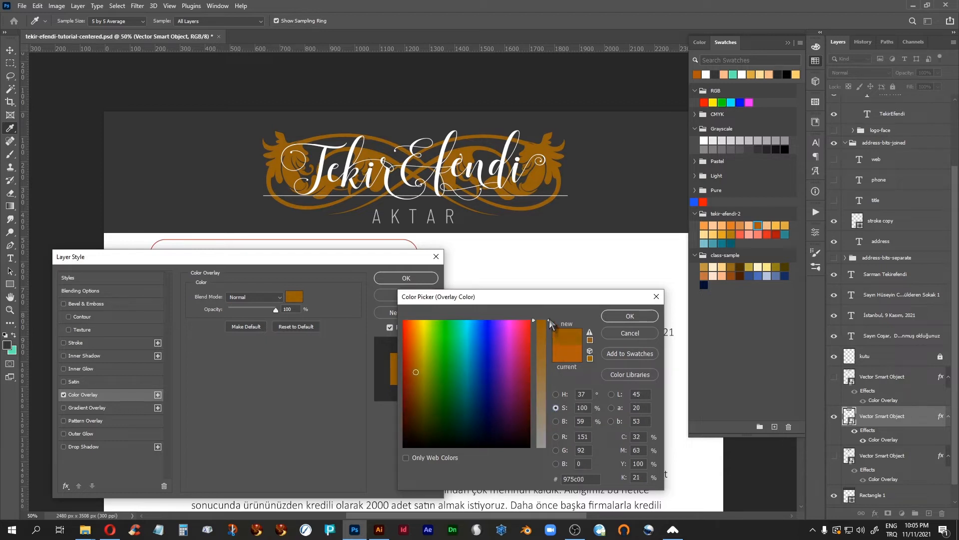
Step: Shift the overlay hue to 32° and try a brown shade with 91% saturation and 62% brightness
{"action": "left_click", "coordinate": [556, 394]}
{"action": "left_click_drag", "start_coordinate": [549, 436], "coordinate": [548, 443]}
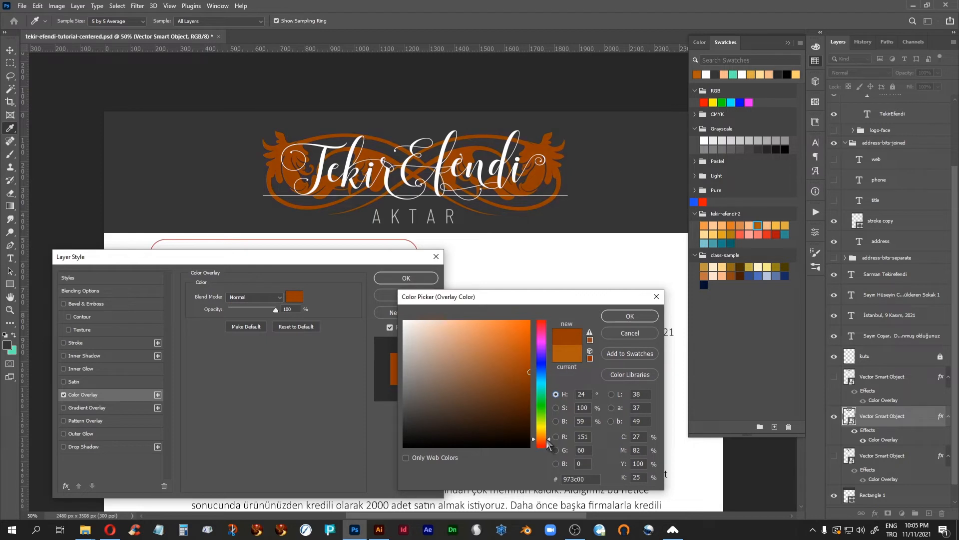
{"action": "left_click_drag", "start_coordinate": [547, 439], "coordinate": [549, 436]}
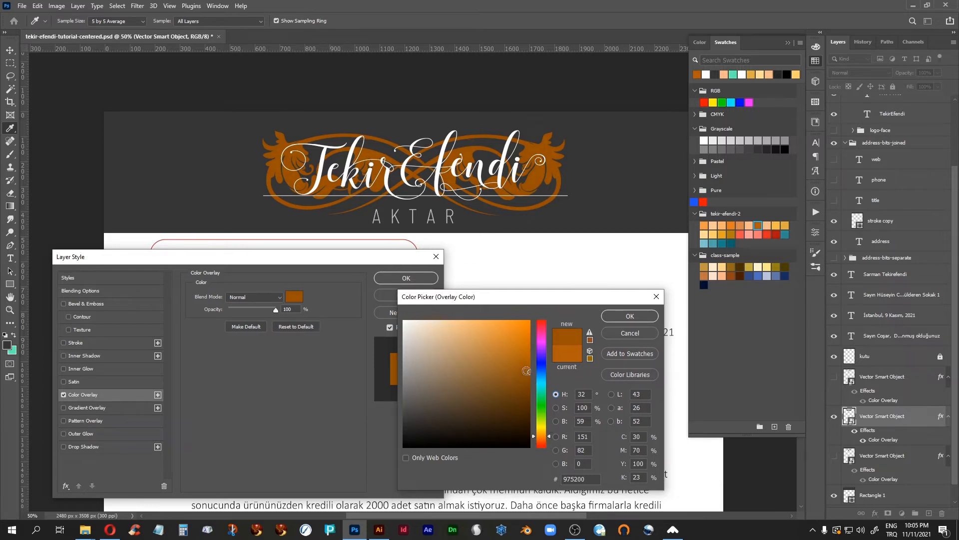
{"action": "left_click", "coordinate": [530, 367]}
{"action": "left_click", "coordinate": [506, 368]}
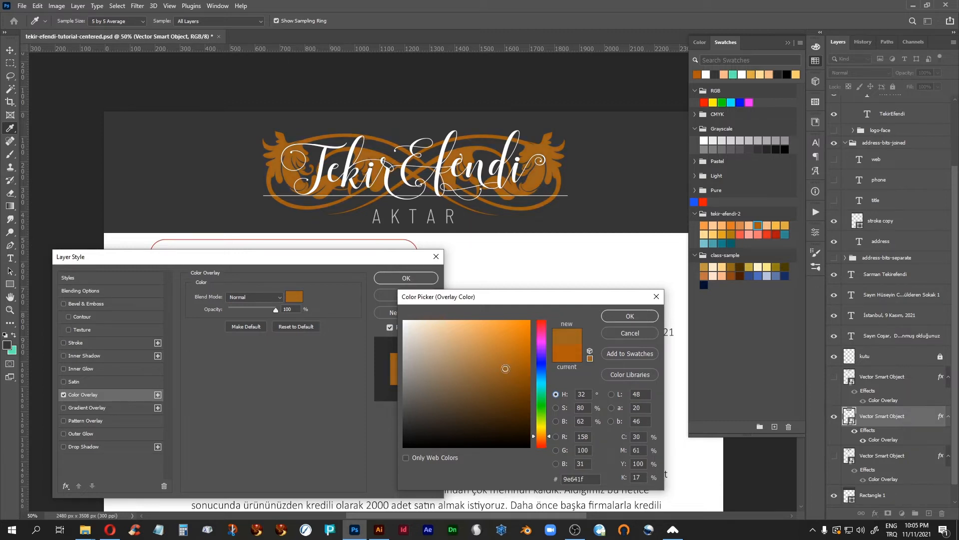
{"action": "left_click", "coordinate": [518, 368]}
Step: Set the overlay hue to 24° and fine-tune the shade to the reddish brown a14a10
{"action": "left_click", "coordinate": [549, 437]}
{"action": "left_click_drag", "start_coordinate": [549, 440], "coordinate": [549, 442]}
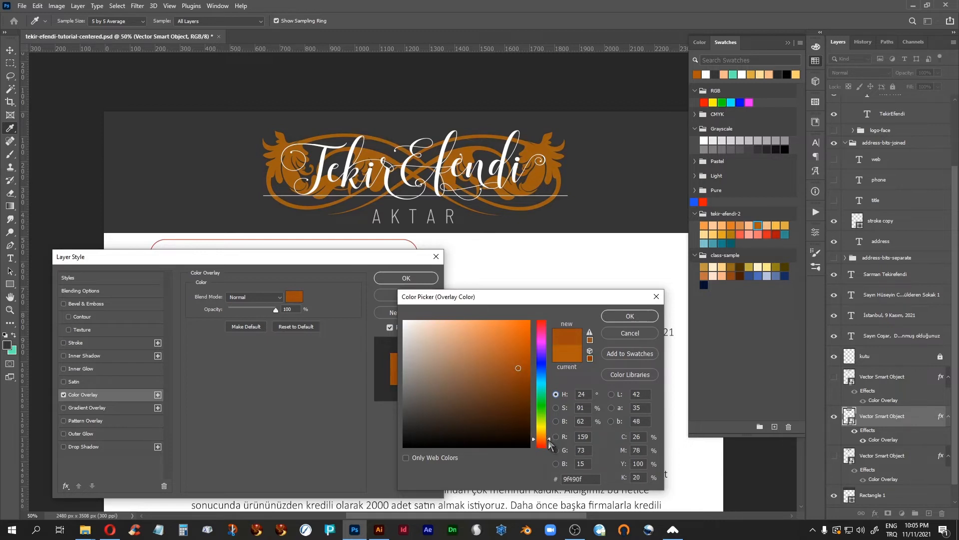
{"action": "left_click", "coordinate": [523, 361]}
{"action": "left_click", "coordinate": [525, 372]}
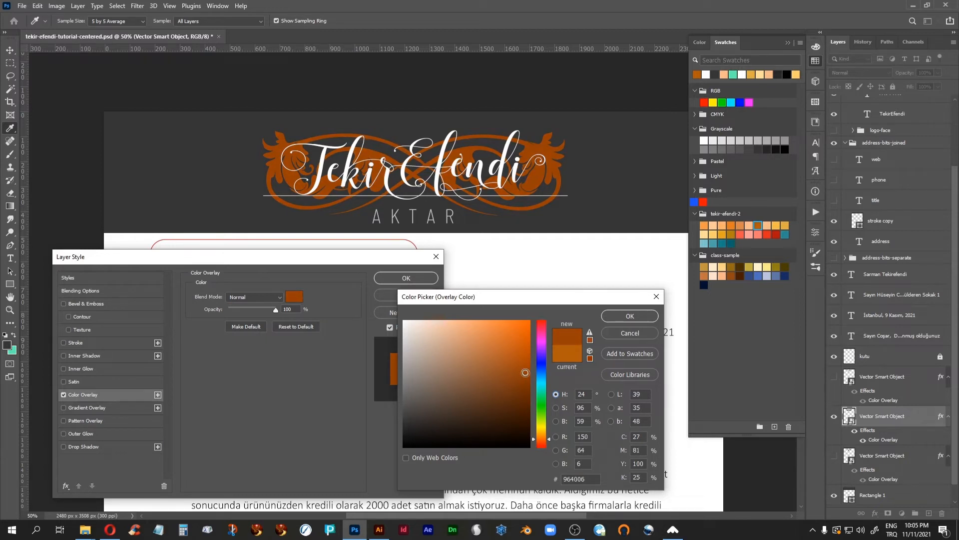
{"action": "left_click", "coordinate": [521, 369]}
{"action": "left_click", "coordinate": [518, 367]}
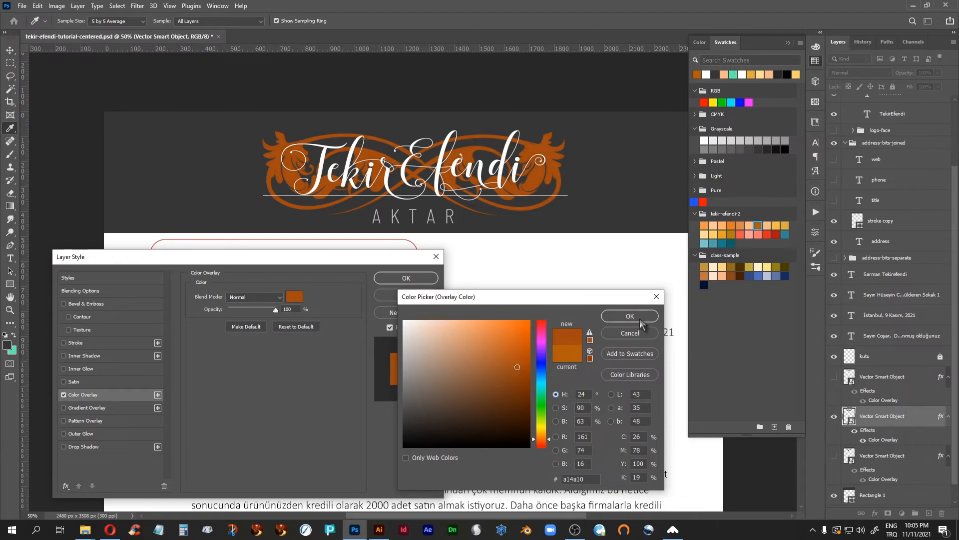
Step: Save the overlay color as the swatch Swatch 9 and apply the color and layer style to the flourish
{"action": "left_click", "coordinate": [628, 352]}
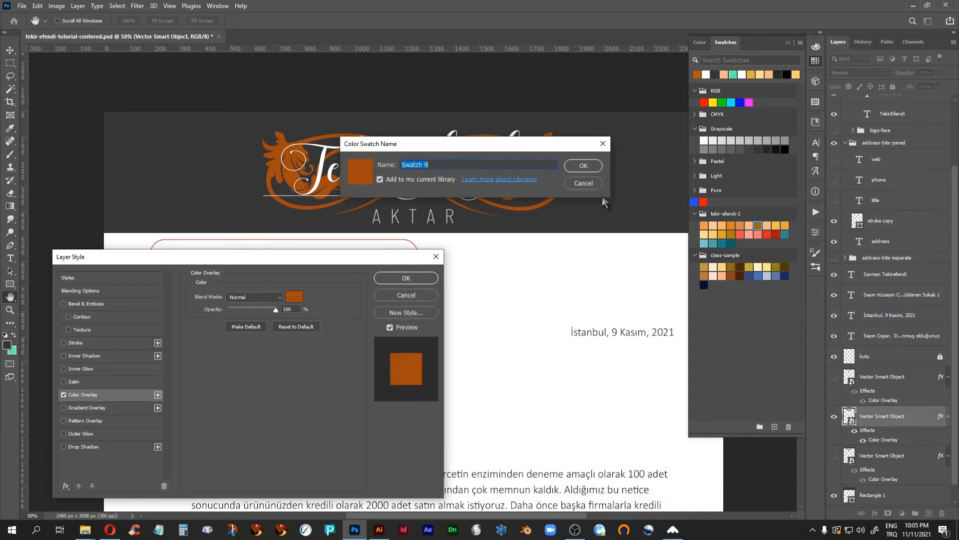
{"action": "left_click", "coordinate": [594, 170]}
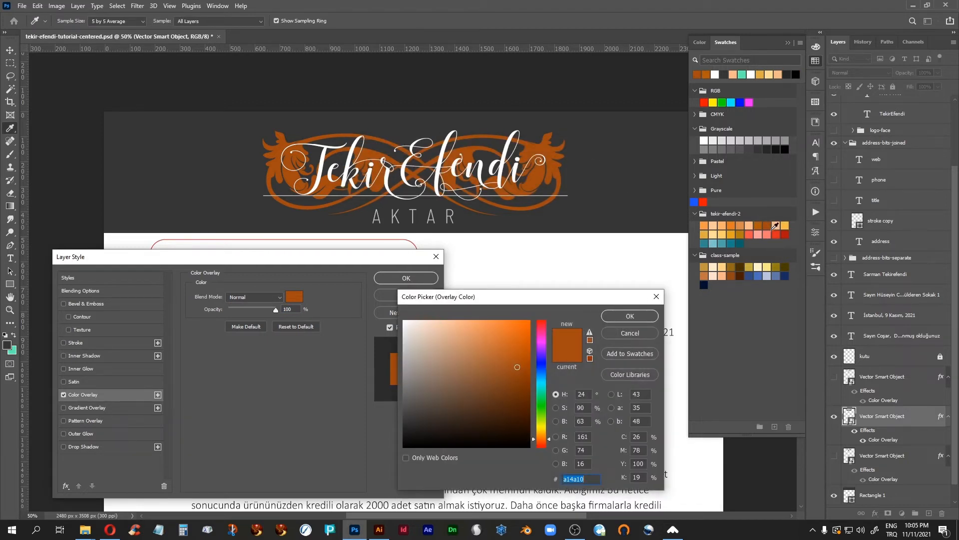
{"action": "left_click", "coordinate": [624, 316]}
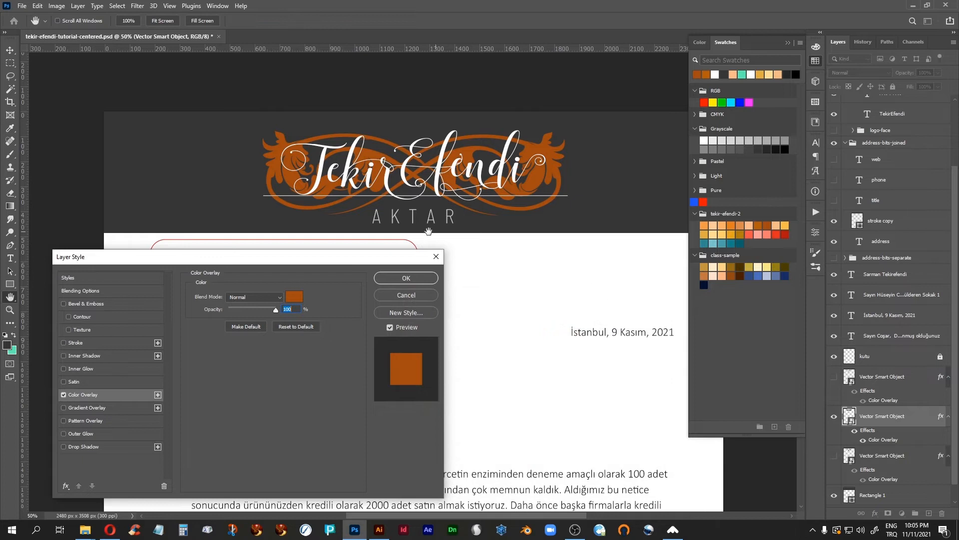
{"action": "left_click", "coordinate": [423, 279]}
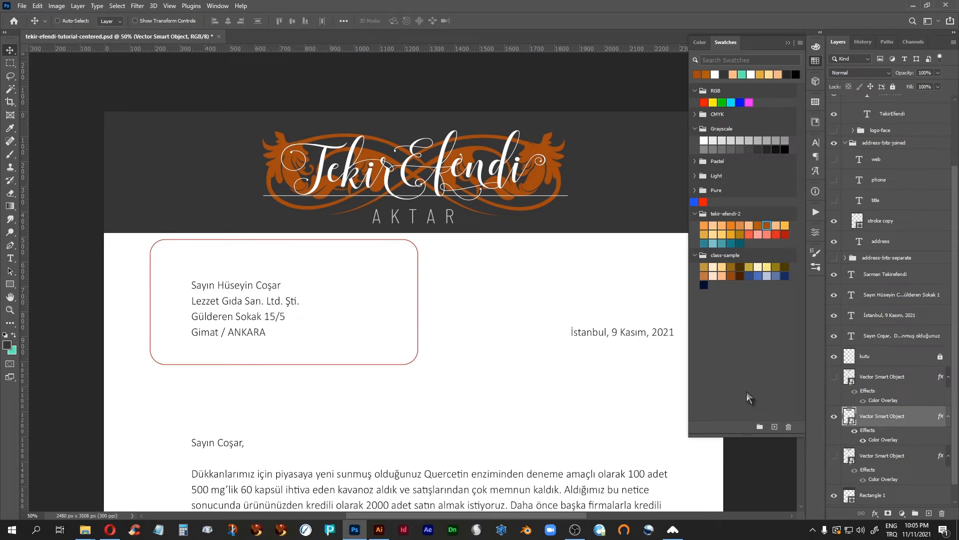
Step: Collapse the swatches and view the whole letterhead page at 25% to check the header design
{"action": "left_click", "coordinate": [786, 45]}
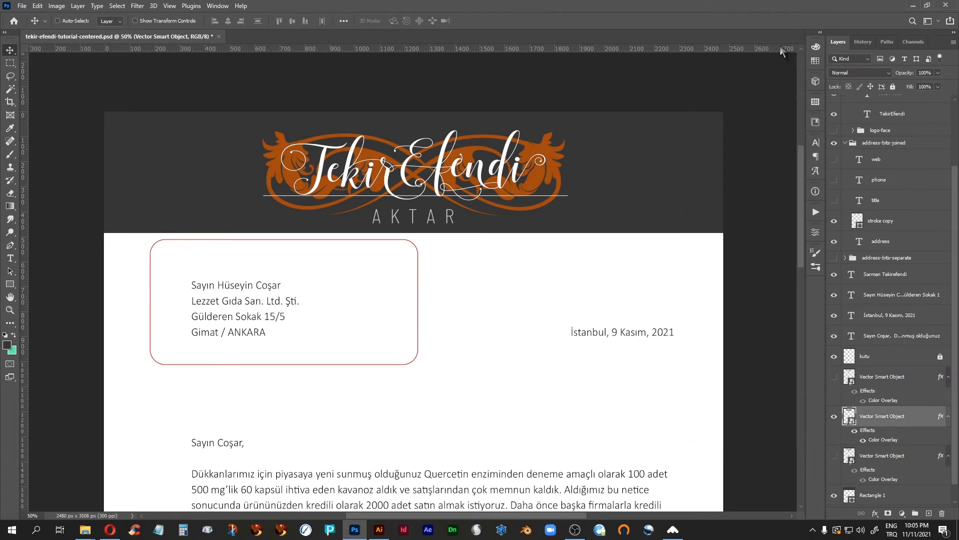
{"action": "key", "text": "ctrl+minus"}
{"action": "key", "text": "ctrl+minus"}
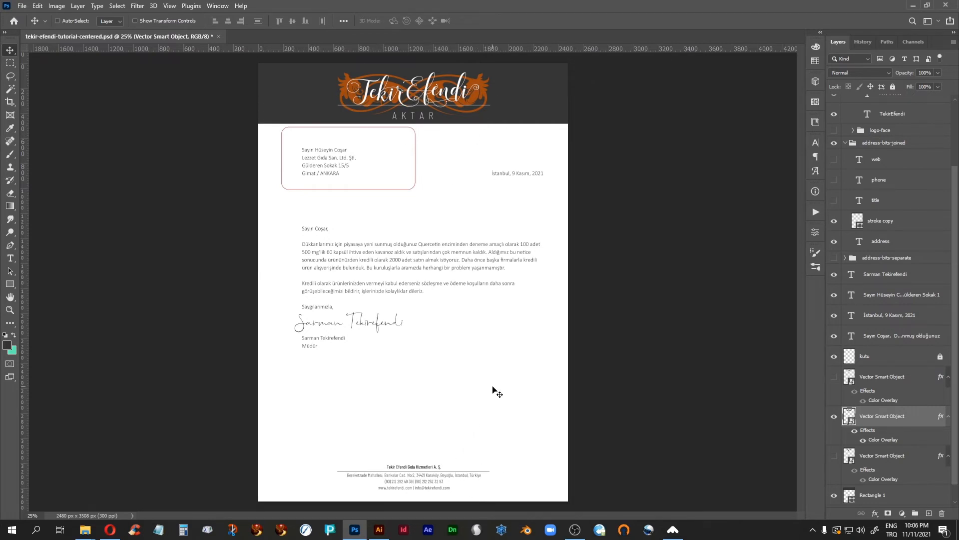
Step: Hide the kutu address frame and show the lowest flourish in the header instead of the middle ornament
{"action": "left_click", "coordinate": [834, 356]}
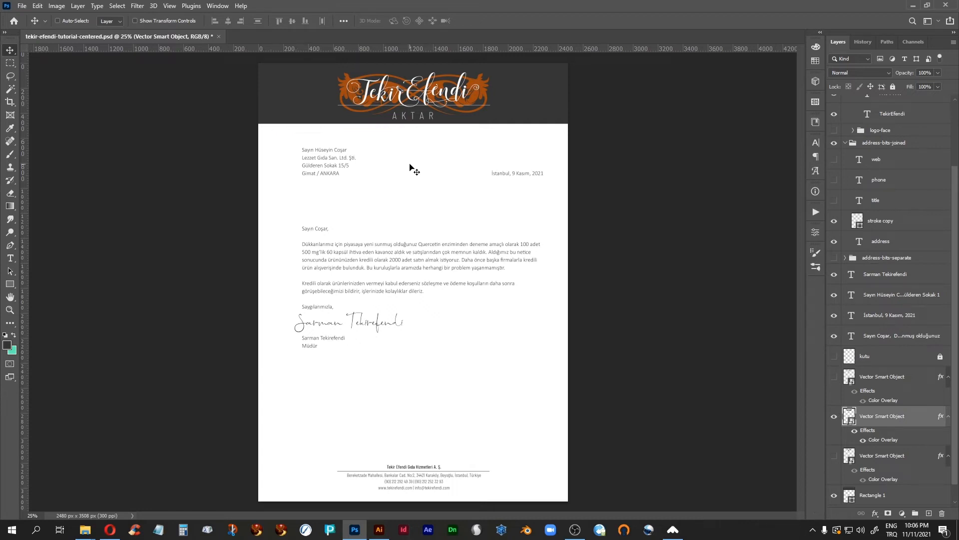
{"action": "key", "text": "ctrl+plus"}
{"action": "key", "text": "ctrl+plus"}
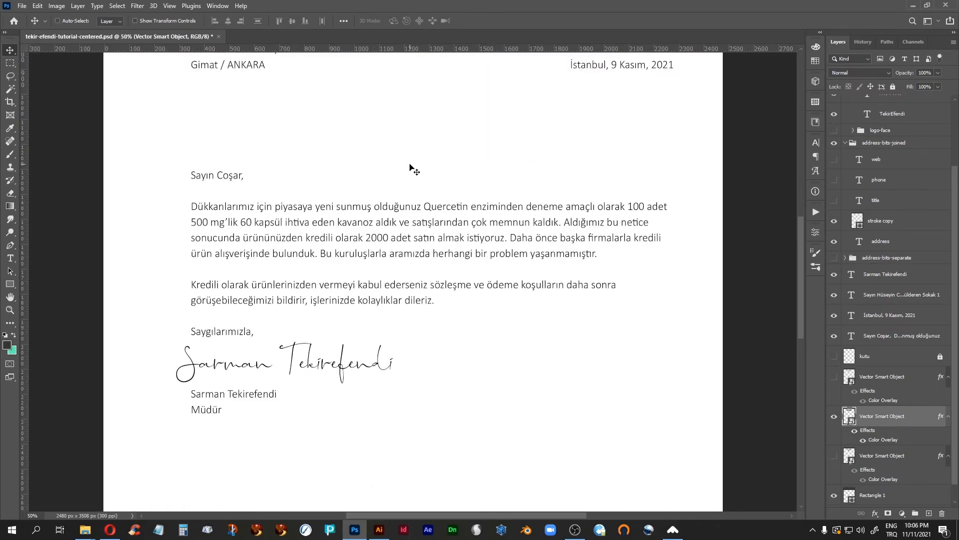
{"action": "left_click_drag", "start_coordinate": [415, 187], "coordinate": [388, 319]}
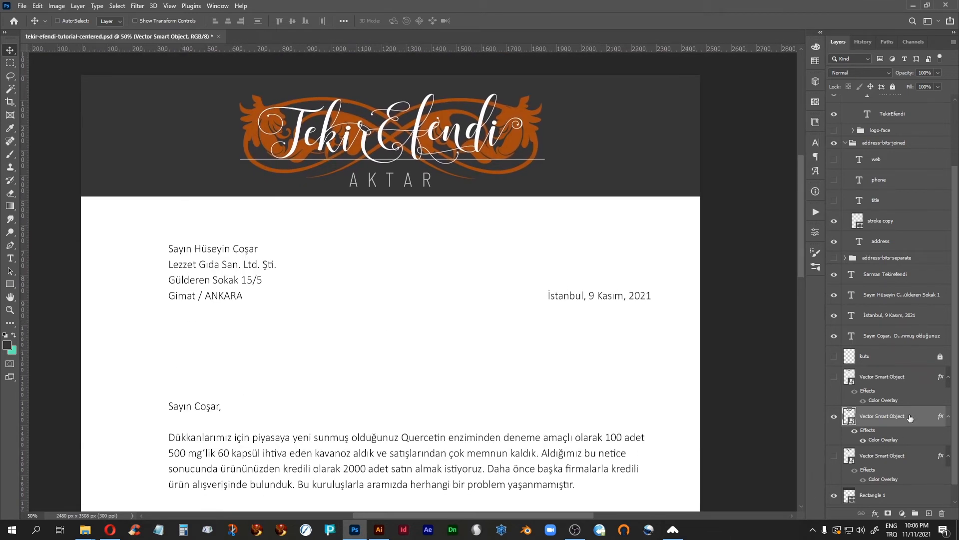
{"action": "left_click", "coordinate": [834, 417]}
{"action": "left_click", "coordinate": [834, 456]}
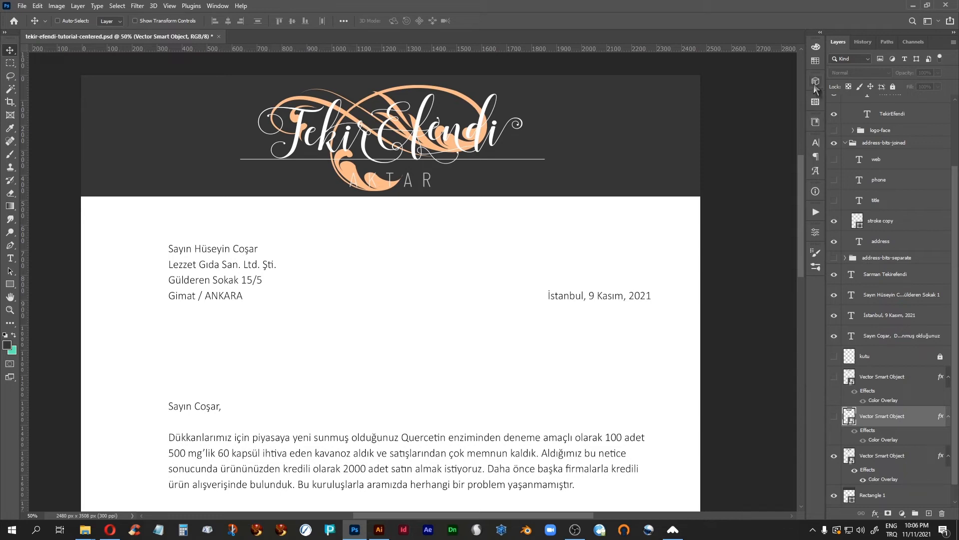
Step: Change the lowest flourish's color overlay to the muted brown b97b4c
{"action": "left_click", "coordinate": [815, 61]}
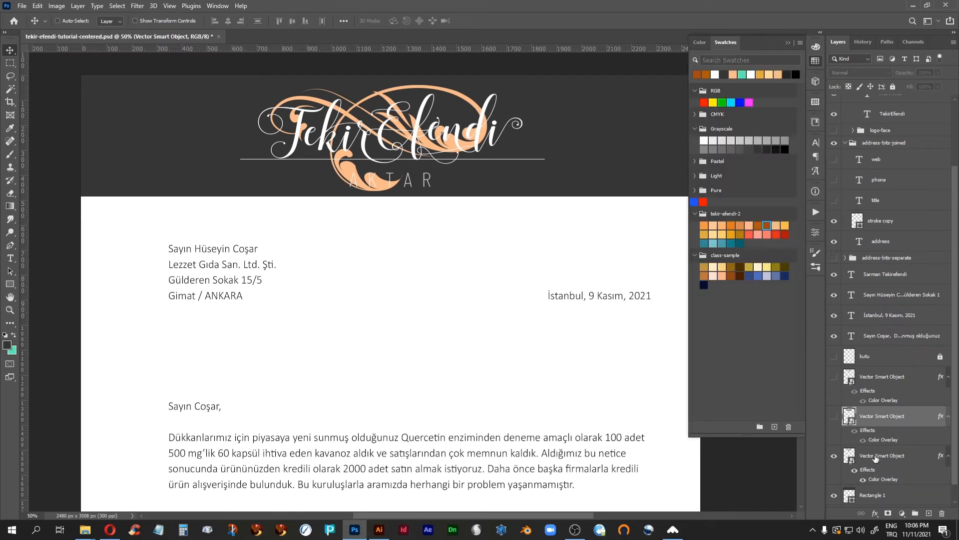
{"action": "double_click", "coordinate": [875, 480]}
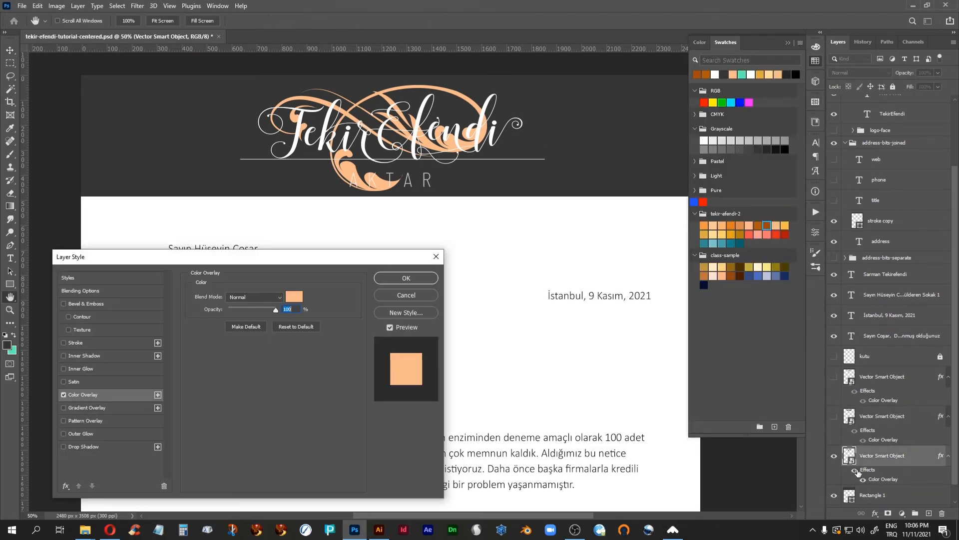
{"action": "left_click", "coordinate": [294, 296]}
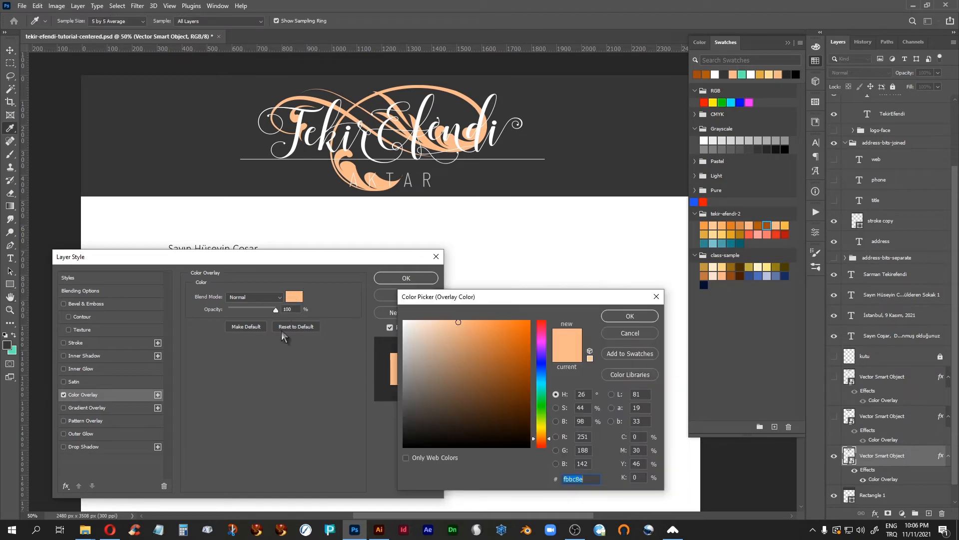
{"action": "left_click_drag", "start_coordinate": [514, 301], "coordinate": [504, 315]}
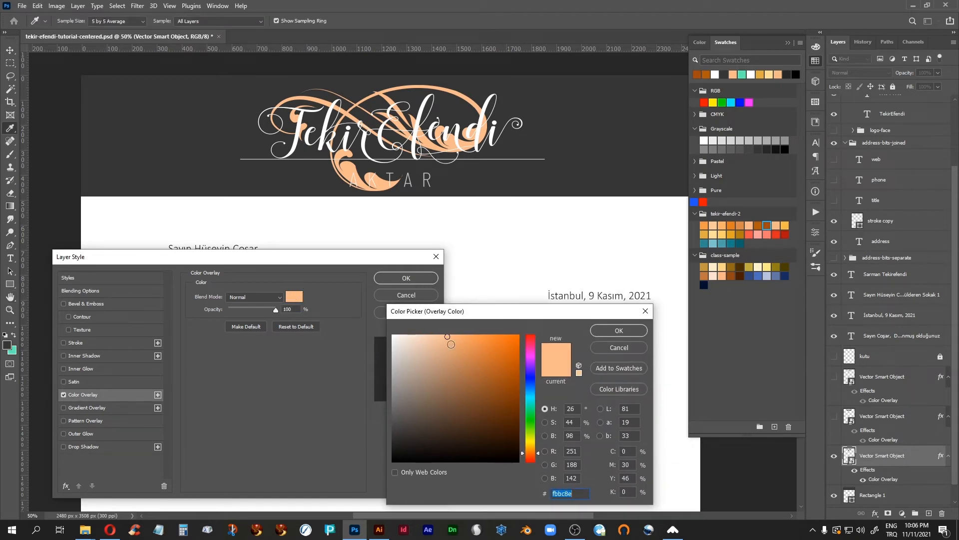
{"action": "left_click", "coordinate": [459, 352]}
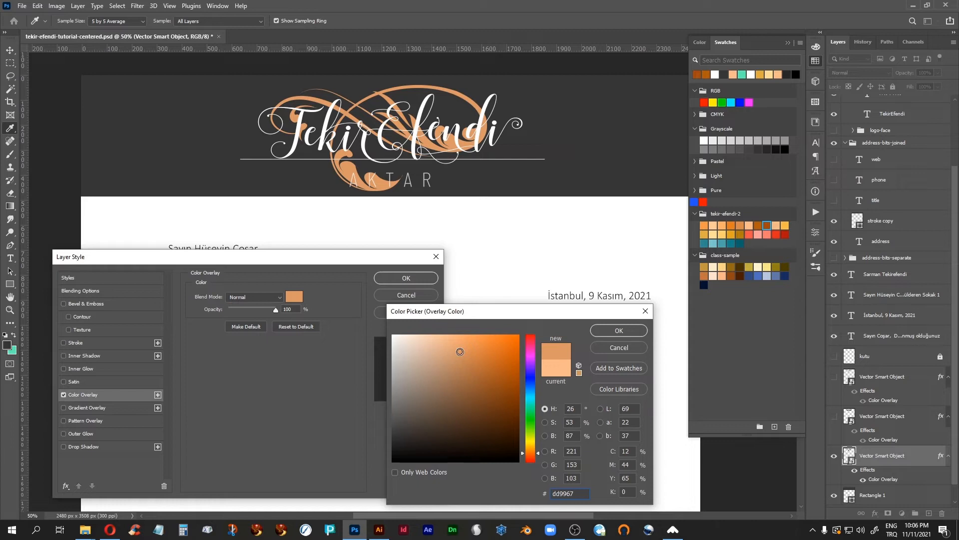
{"action": "left_click_drag", "start_coordinate": [460, 351], "coordinate": [463, 363]}
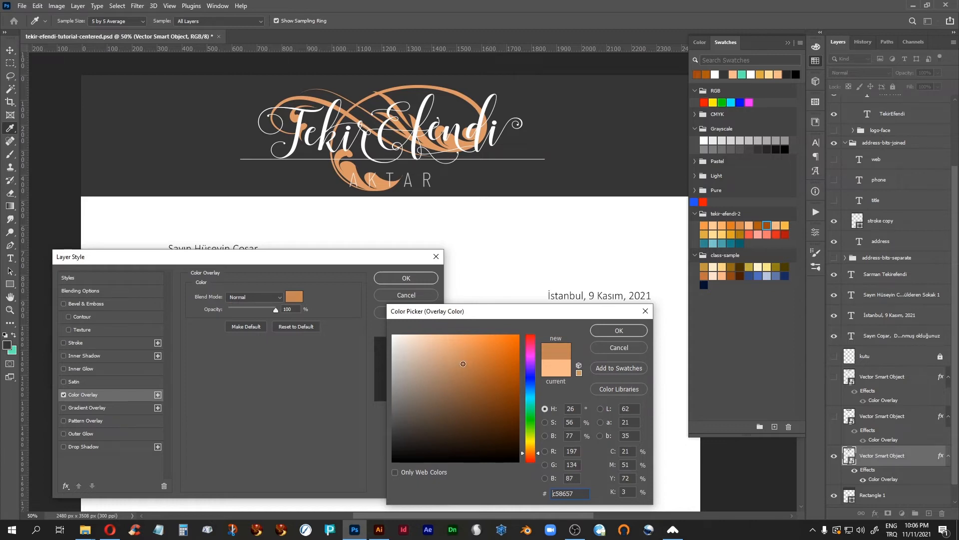
{"action": "left_click", "coordinate": [455, 361]}
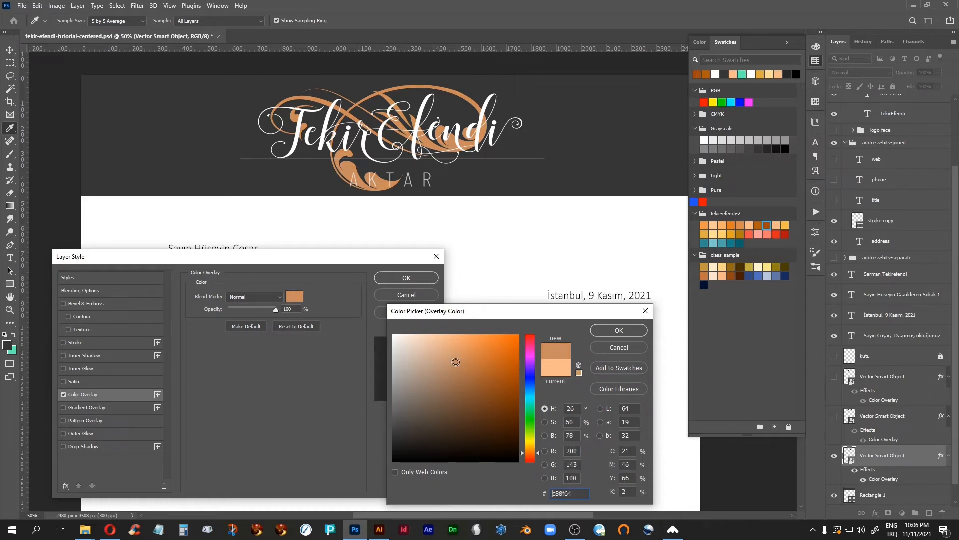
{"action": "left_click", "coordinate": [460, 354]}
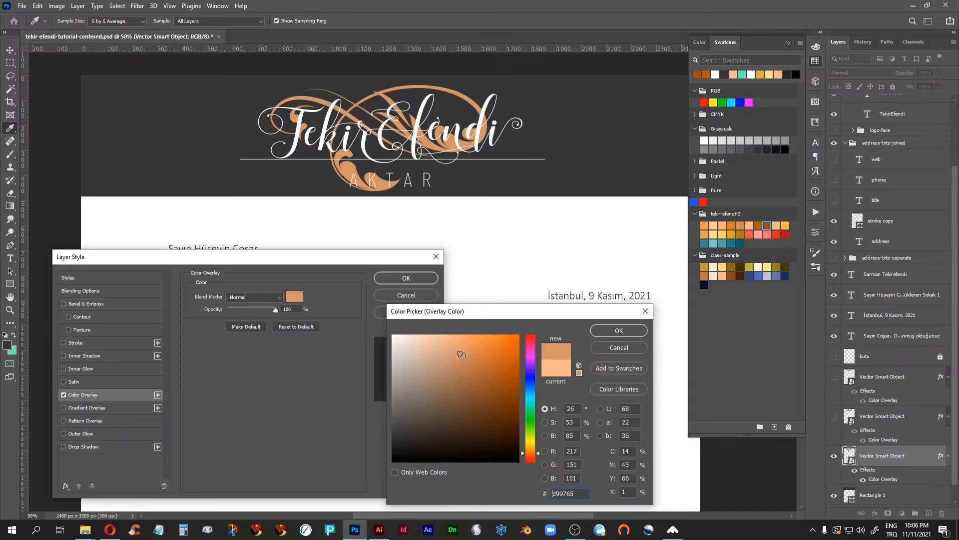
{"action": "left_click", "coordinate": [464, 361]}
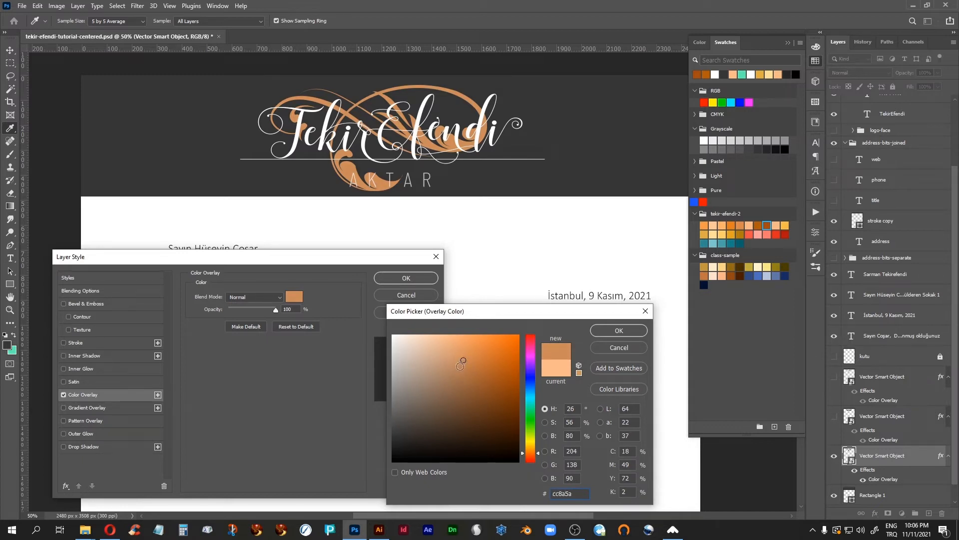
{"action": "left_click", "coordinate": [463, 366]}
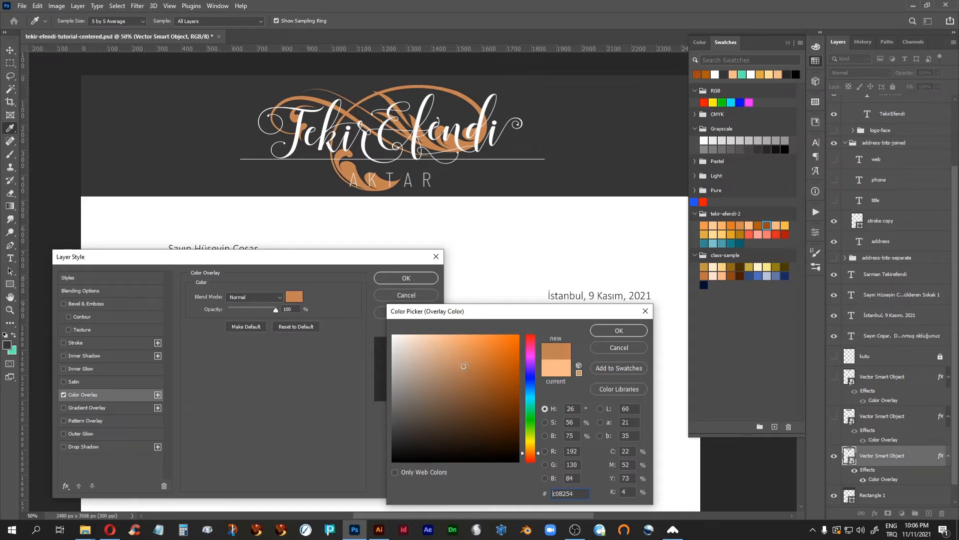
{"action": "left_click", "coordinate": [467, 369]}
Step: Save the overlay color as a new swatch and apply the color and layer style to the lowest flourish
{"action": "left_click", "coordinate": [604, 374]}
{"action": "left_click", "coordinate": [584, 166]}
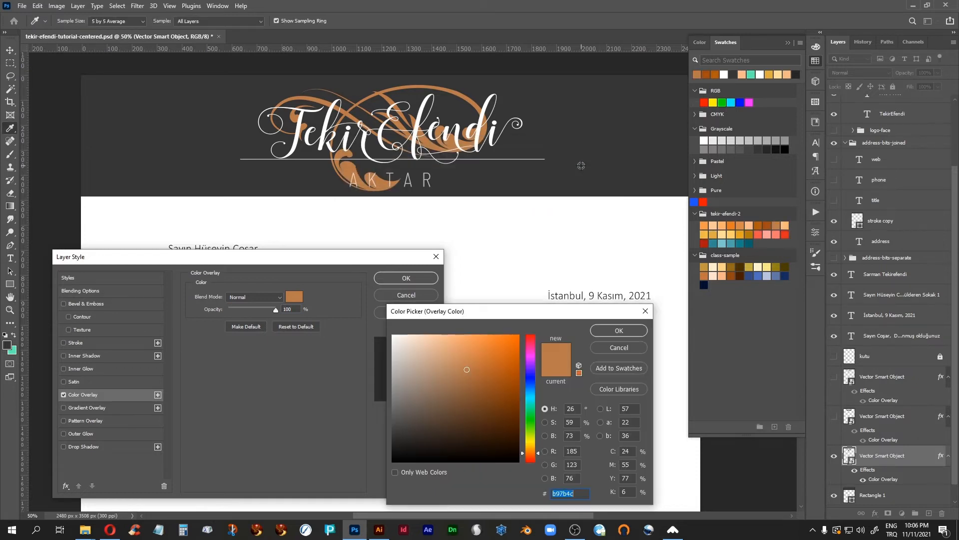
{"action": "left_click", "coordinate": [620, 331]}
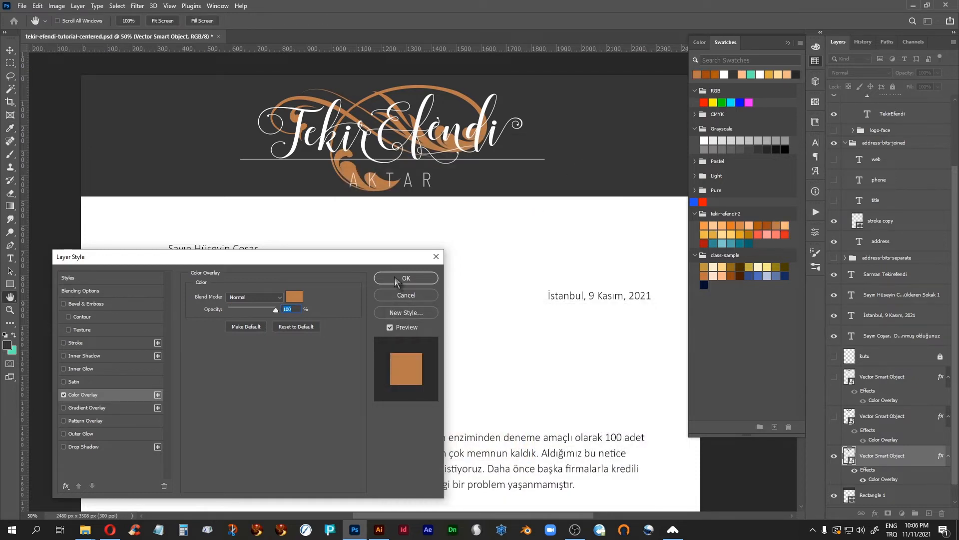
{"action": "left_click", "coordinate": [394, 277]}
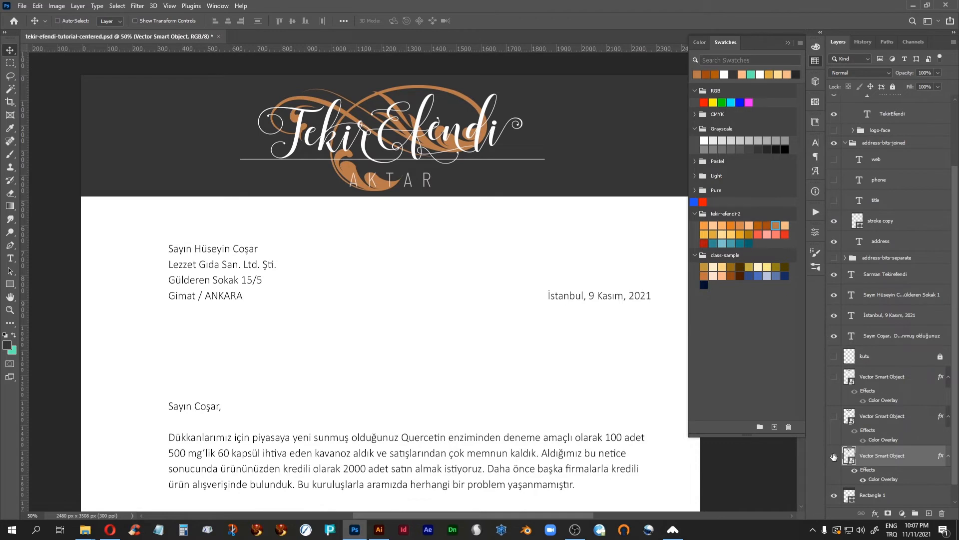
Step: Show the uppermost flourish layer instead of the lowest one and nudge it up about 10 px behind the logo text
{"action": "left_click", "coordinate": [833, 456]}
{"action": "left_click", "coordinate": [833, 377]}
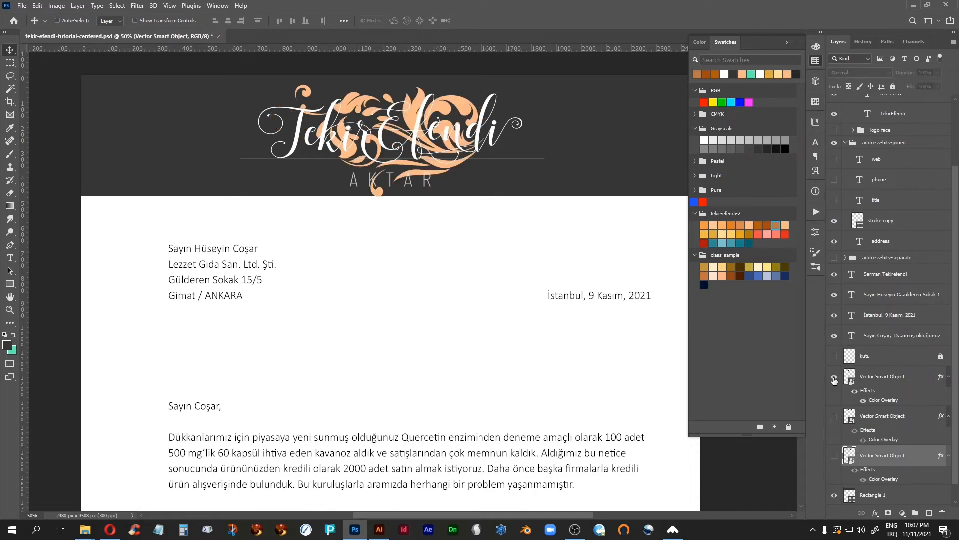
{"action": "left_click", "coordinate": [872, 379]}
{"action": "key", "text": "Up"}
{"action": "key", "text": "Up"}
{"action": "key", "text": "Up"}
{"action": "key", "text": "Up"}
{"action": "key", "text": "Up"}
{"action": "key", "text": "Up"}
{"action": "key", "text": "Up"}
{"action": "key", "text": "Up"}
{"action": "key", "text": "Up"}
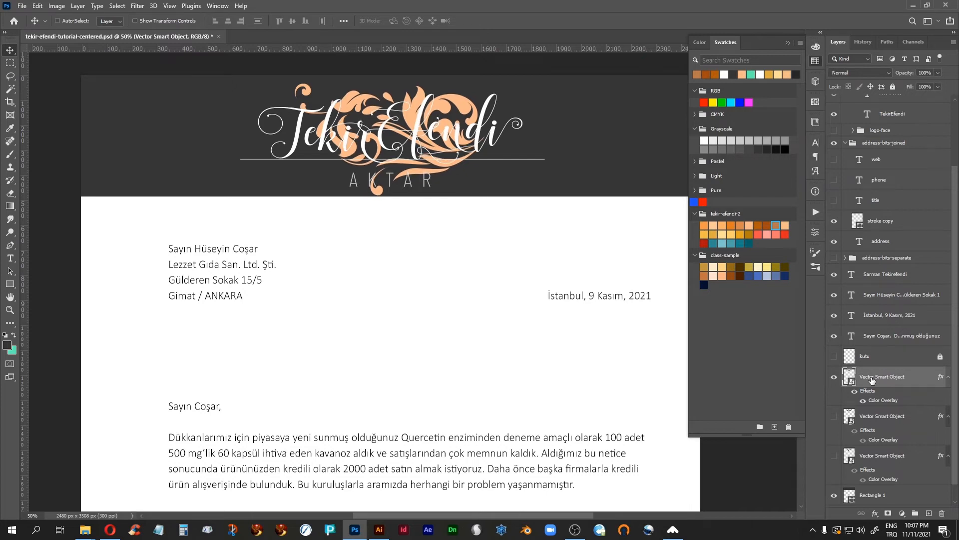
{"action": "key", "text": "Up"}
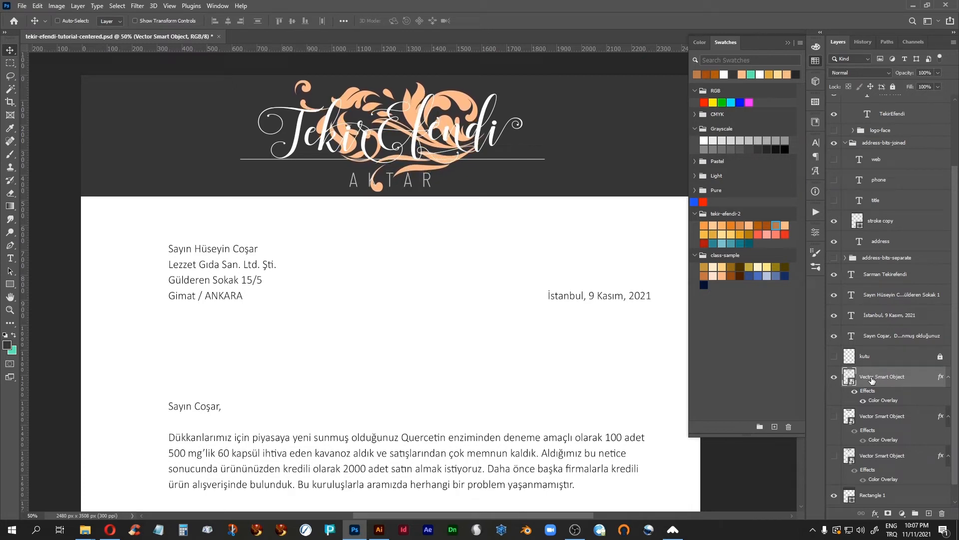
Step: Set the visible flourish's color overlay hue to 31° and adjust the shade to the orange db954b
{"action": "double_click", "coordinate": [882, 400]}
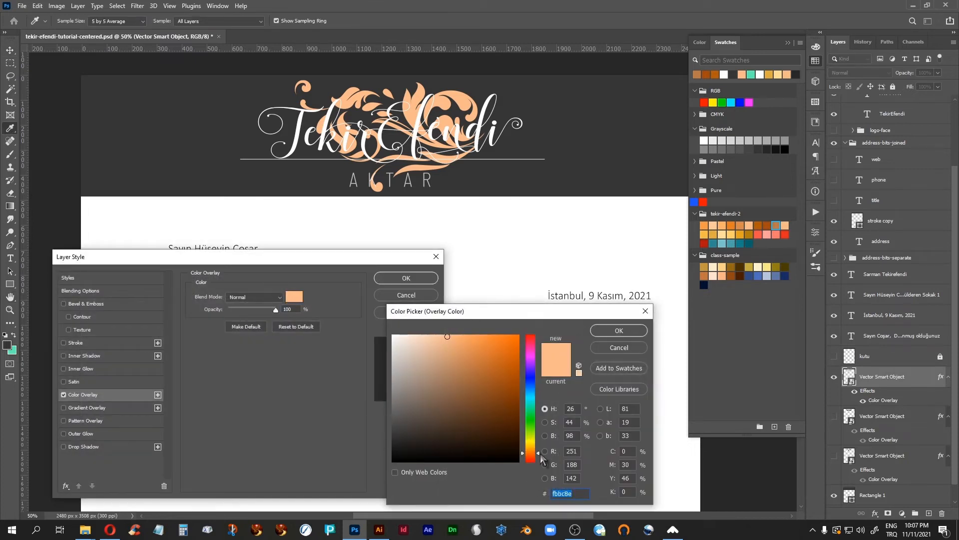
{"action": "left_click_drag", "start_coordinate": [538, 454], "coordinate": [537, 451]}
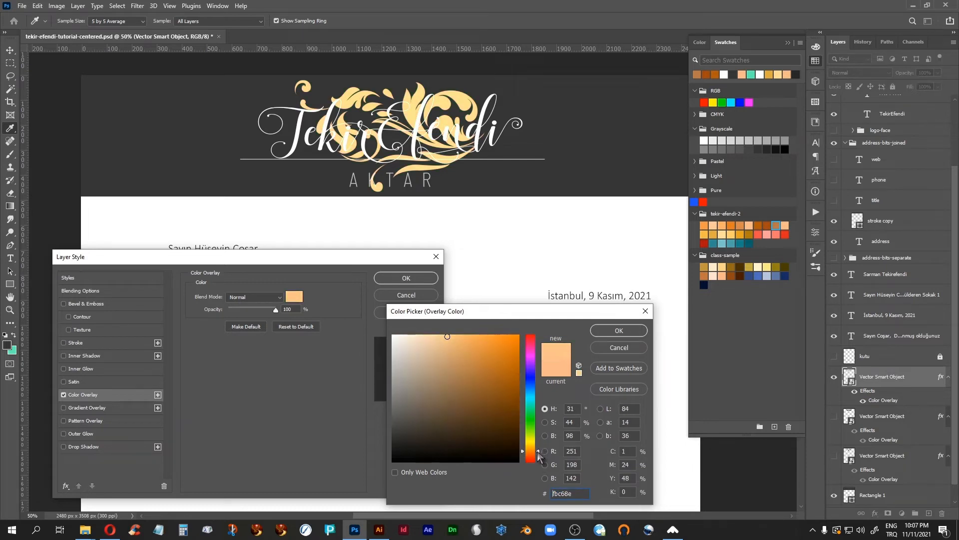
{"action": "left_click", "coordinate": [484, 366]}
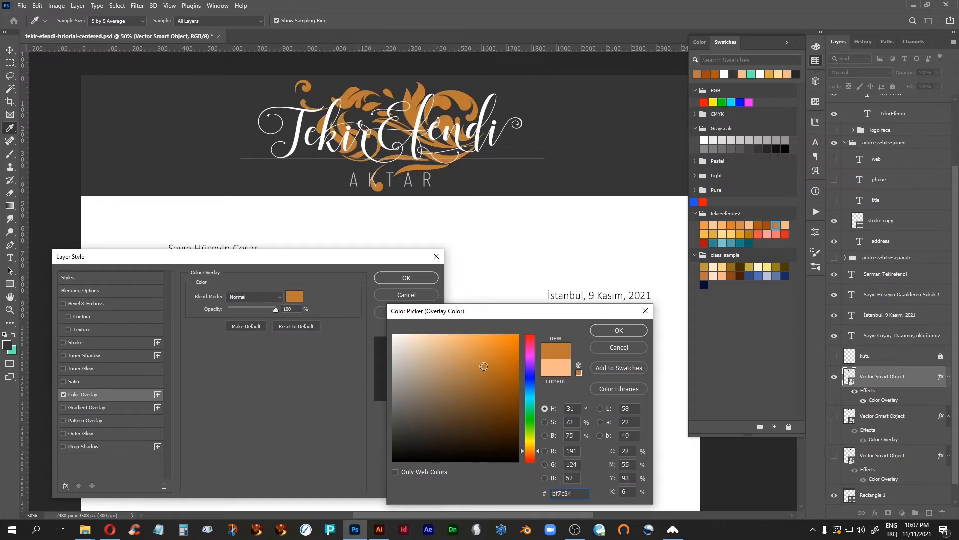
{"action": "left_click", "coordinate": [483, 353]}
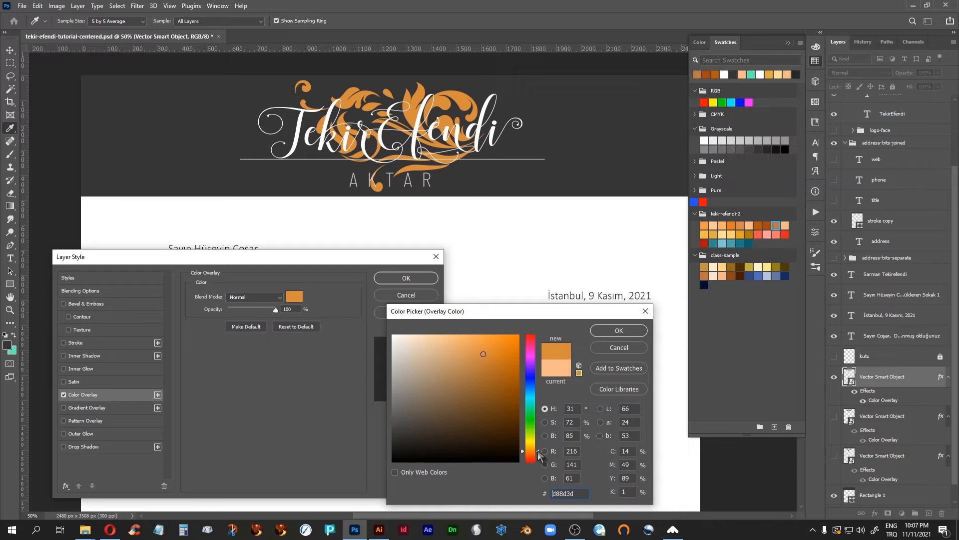
{"action": "left_click", "coordinate": [490, 360]}
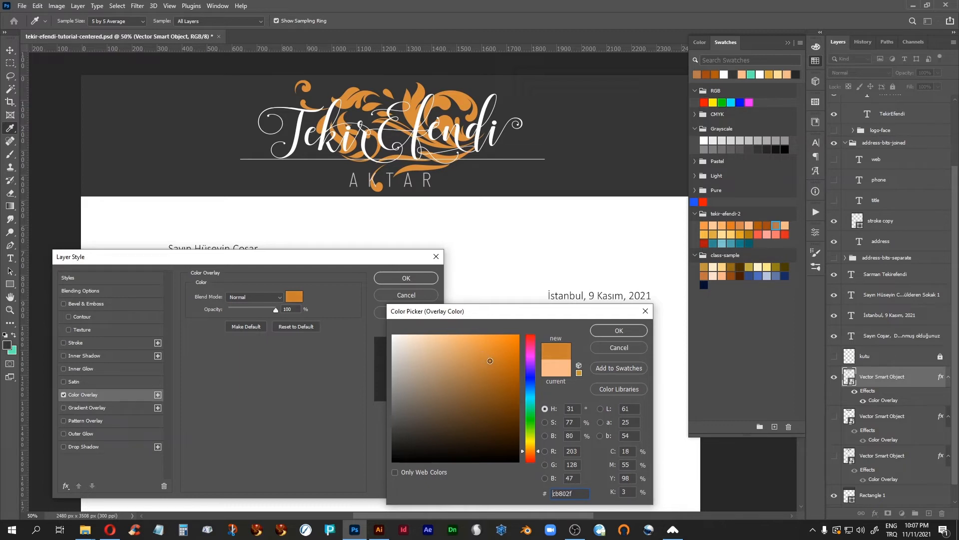
{"action": "left_click", "coordinate": [481, 362]}
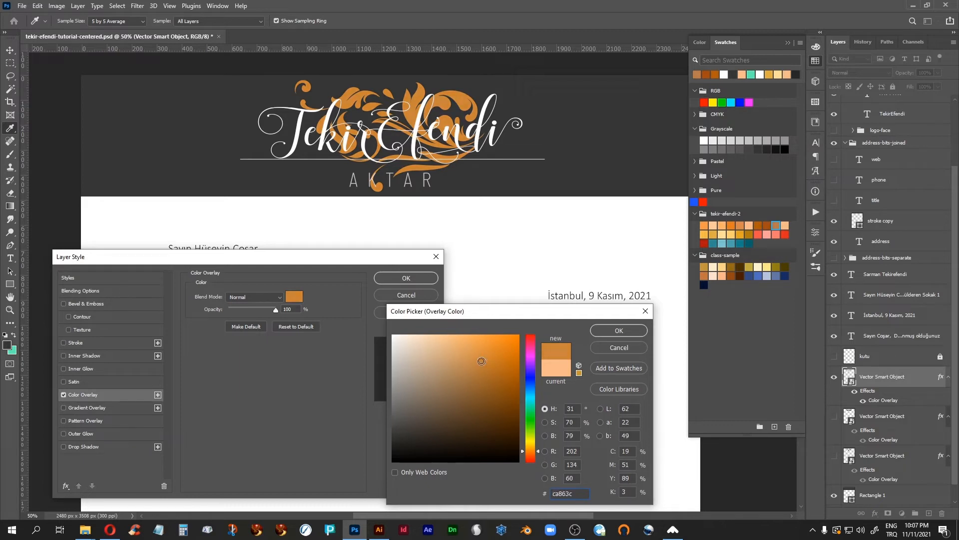
{"action": "left_click", "coordinate": [476, 361]}
{"action": "left_click", "coordinate": [476, 353]}
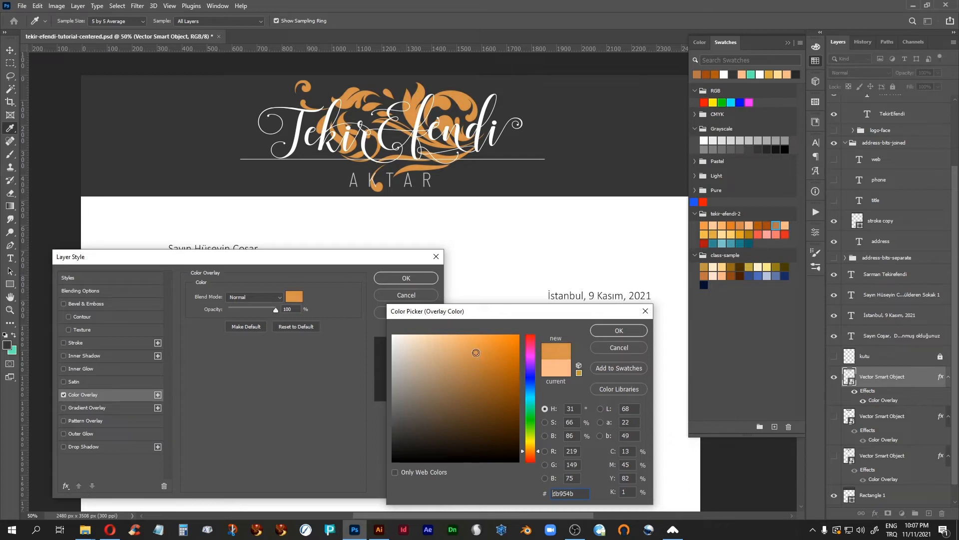
Step: Set the overlay color's brightness to 72% for the golden brown b87e3f and apply the layer style
{"action": "left_click", "coordinate": [547, 435]}
{"action": "left_click_drag", "start_coordinate": [537, 353], "coordinate": [535, 364]}
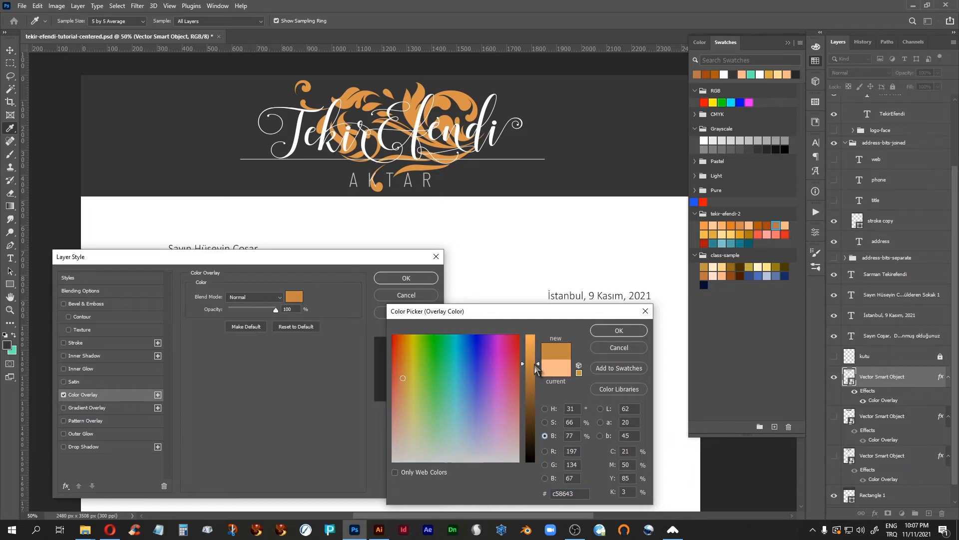
{"action": "left_click", "coordinate": [538, 367]}
{"action": "left_click", "coordinate": [538, 370]}
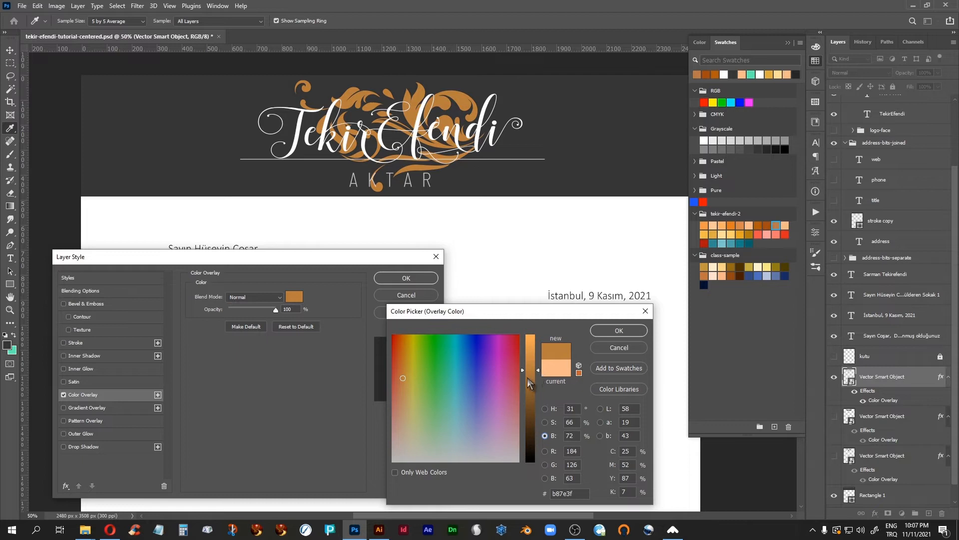
{"action": "left_click", "coordinate": [641, 330]}
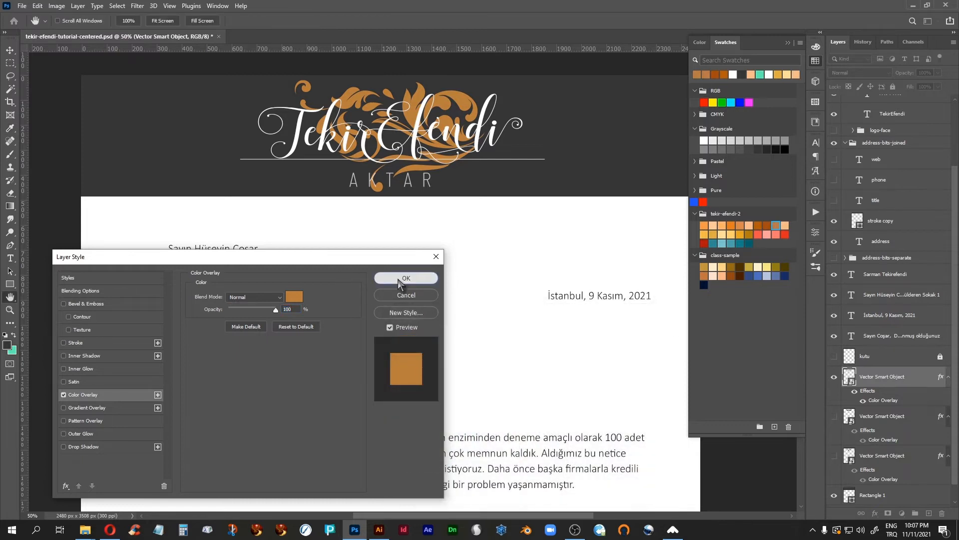
{"action": "left_click", "coordinate": [399, 278]}
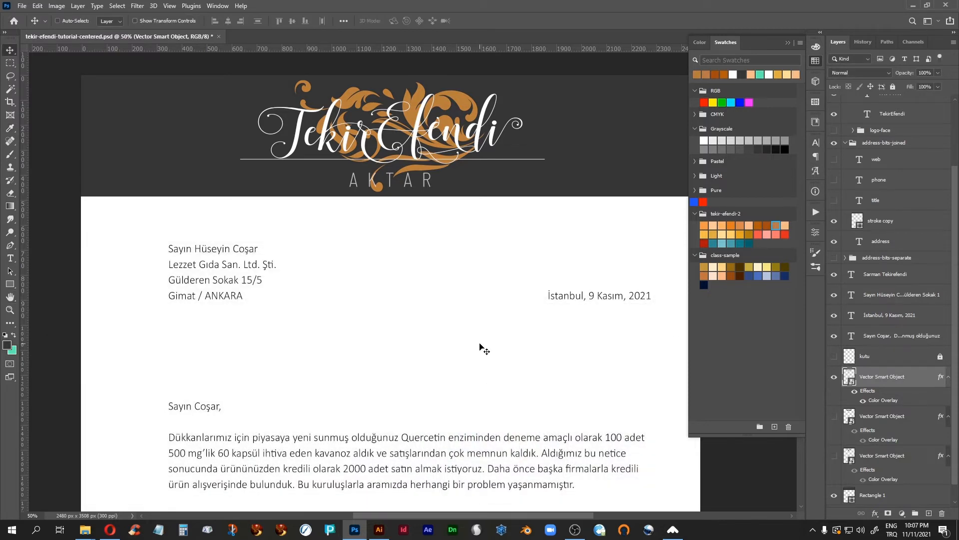
Step: Review the header on the page, then replace the uppermost flourish with the middle reddish-brown ornament
{"action": "key", "text": "ctrl+minus"}
{"action": "key", "text": "ctrl+minus"}
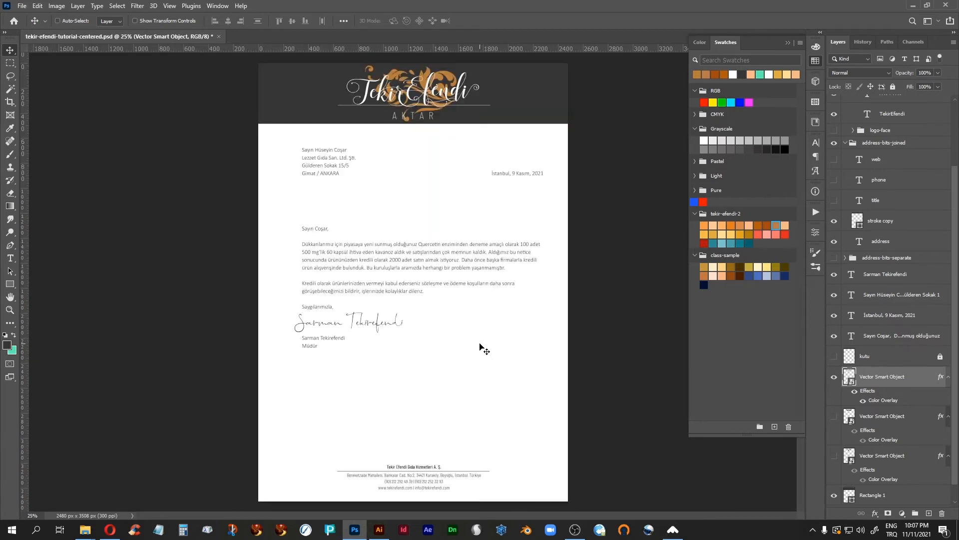
{"action": "key", "text": "ctrl+plus"}
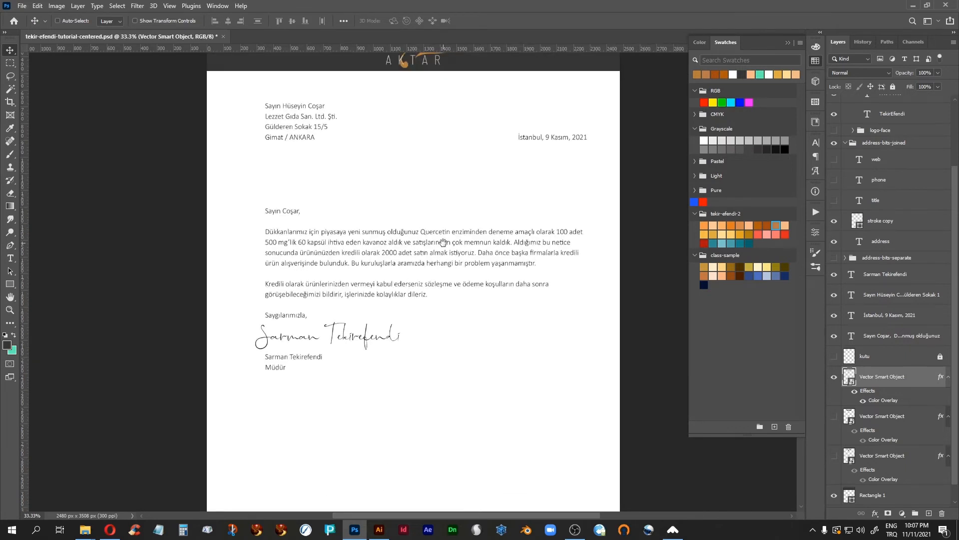
{"action": "left_click_drag", "start_coordinate": [442, 243], "coordinate": [446, 376]}
{"action": "left_click_drag", "start_coordinate": [440, 295], "coordinate": [398, 288]}
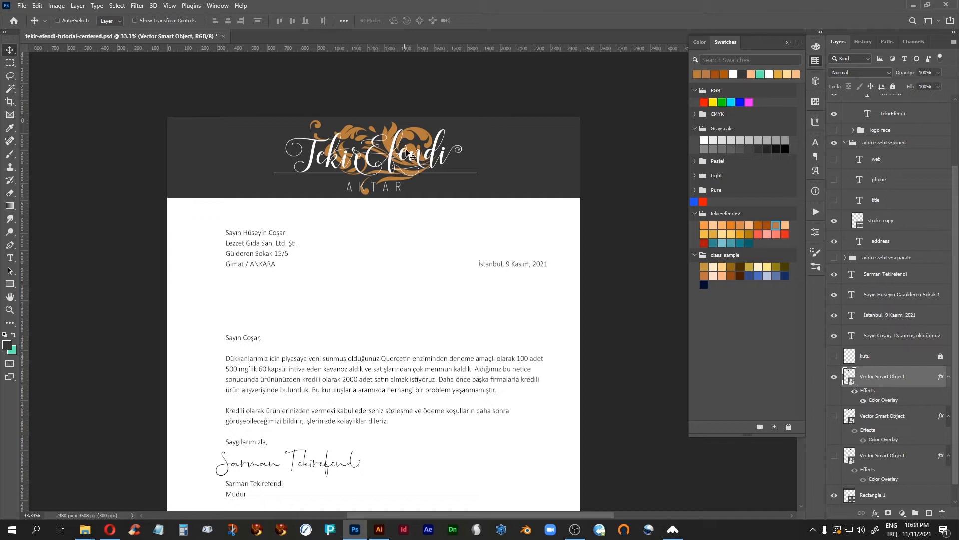
{"action": "left_click", "coordinate": [834, 376]}
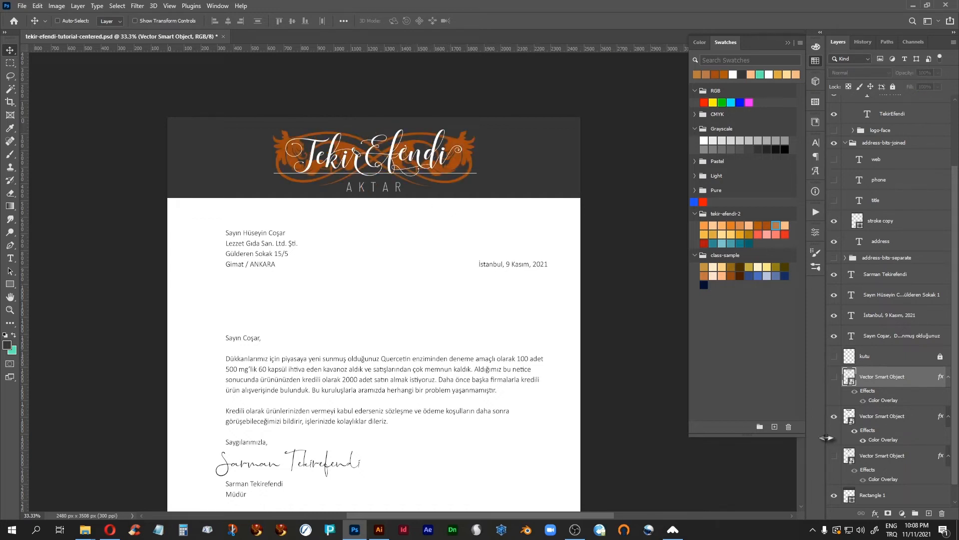
Step: Show and select the lowest flourish layer instead of the middle one, and check it against the whole page
{"action": "left_click", "coordinate": [833, 416]}
{"action": "left_click", "coordinate": [834, 455]}
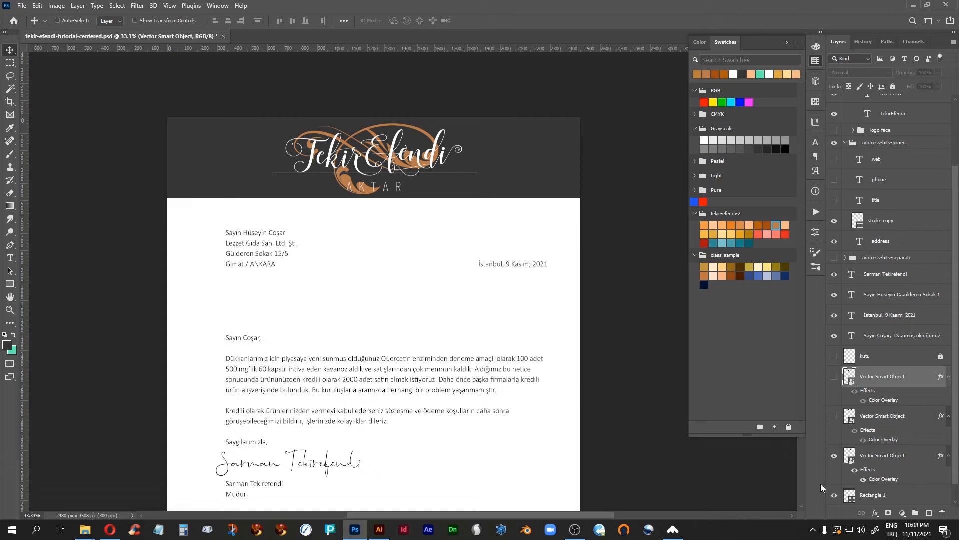
{"action": "left_click", "coordinate": [854, 460]}
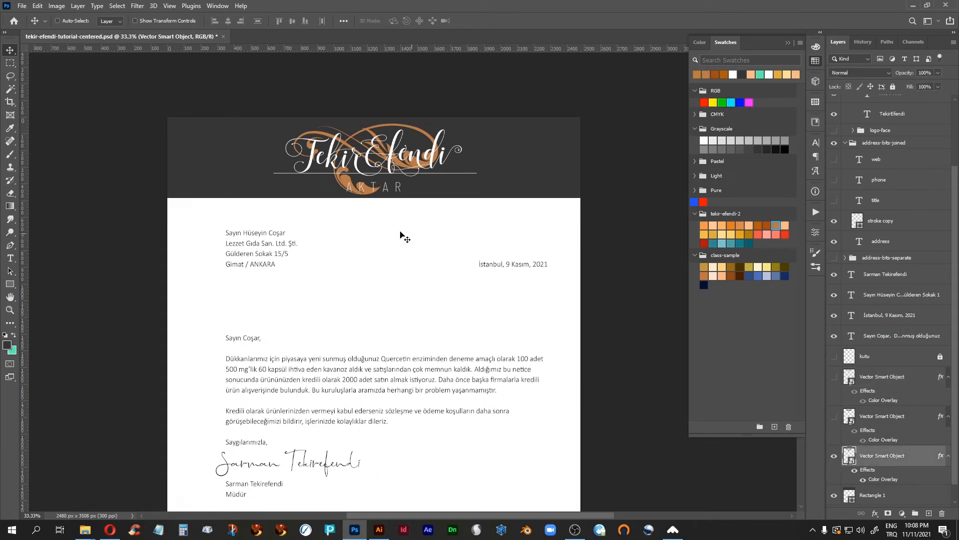
{"action": "left_click_drag", "start_coordinate": [391, 439], "coordinate": [389, 215]}
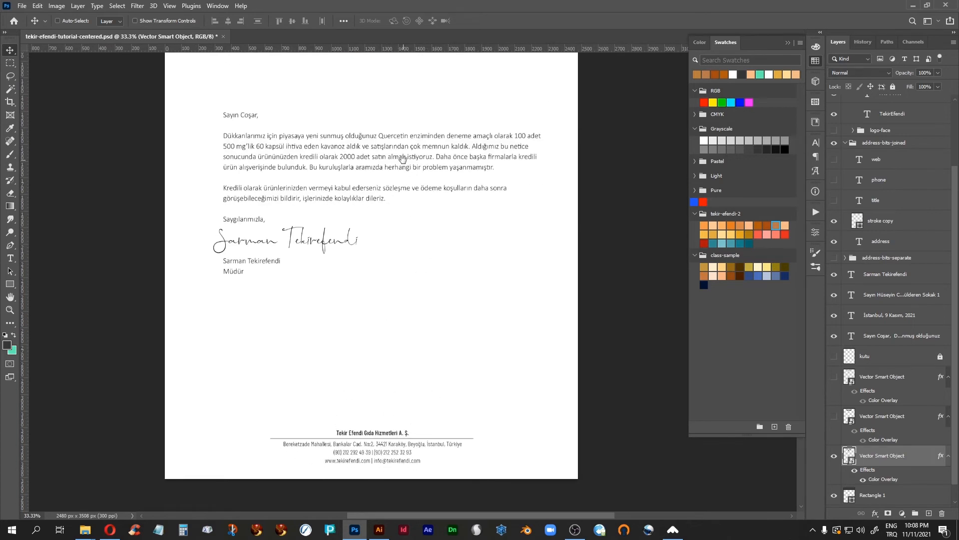
{"action": "left_click_drag", "start_coordinate": [403, 159], "coordinate": [415, 432]}
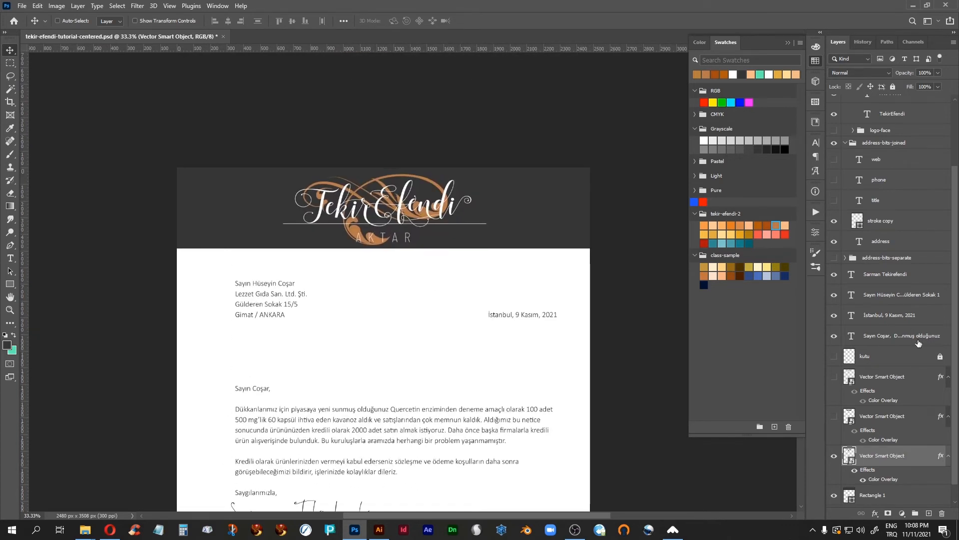
Step: Set the font weight of the AKTAR text in the logo-script group to Light
{"action": "scroll", "coordinate": [955, 211], "scroll_direction": "up", "scroll_amount": 1}
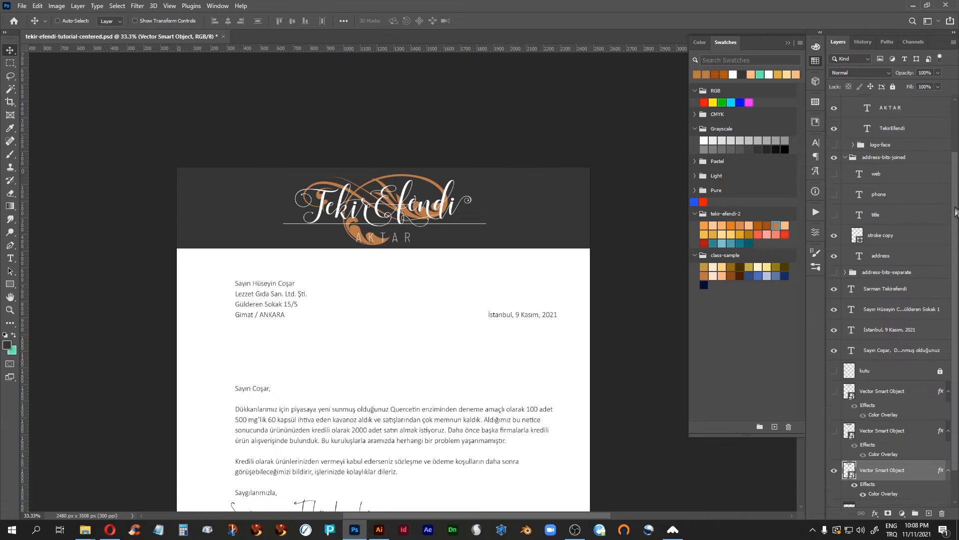
{"action": "left_click_drag", "start_coordinate": [956, 210], "coordinate": [956, 96]}
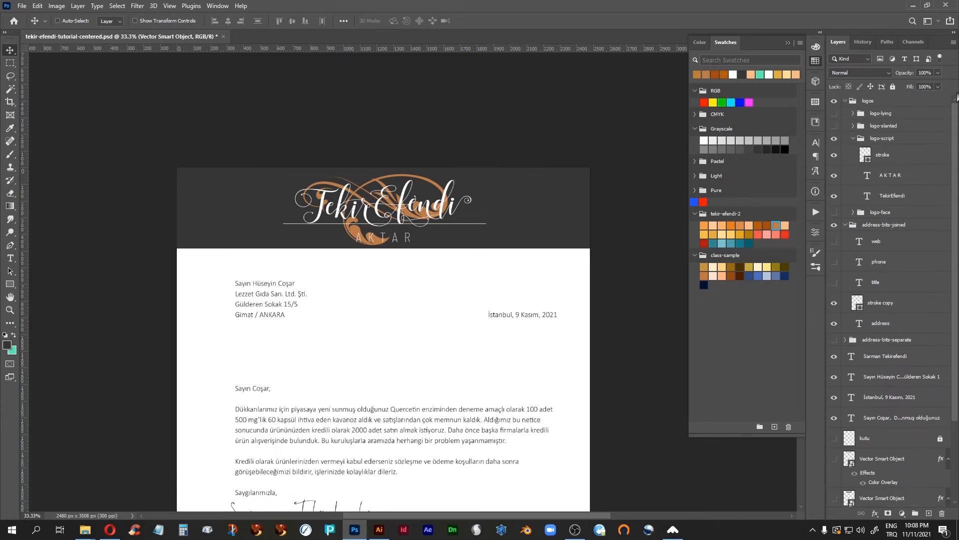
{"action": "double_click", "coordinate": [867, 176]}
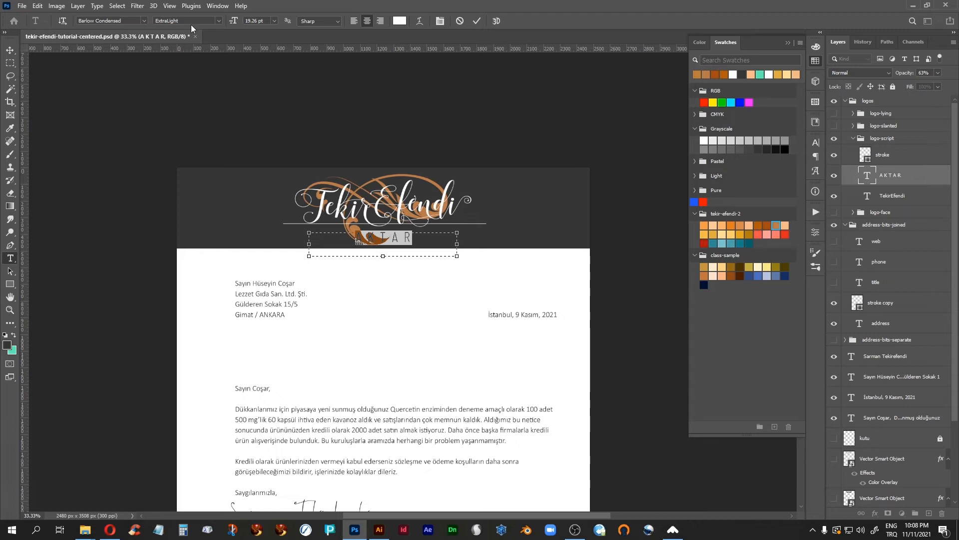
{"action": "left_click", "coordinate": [218, 21]}
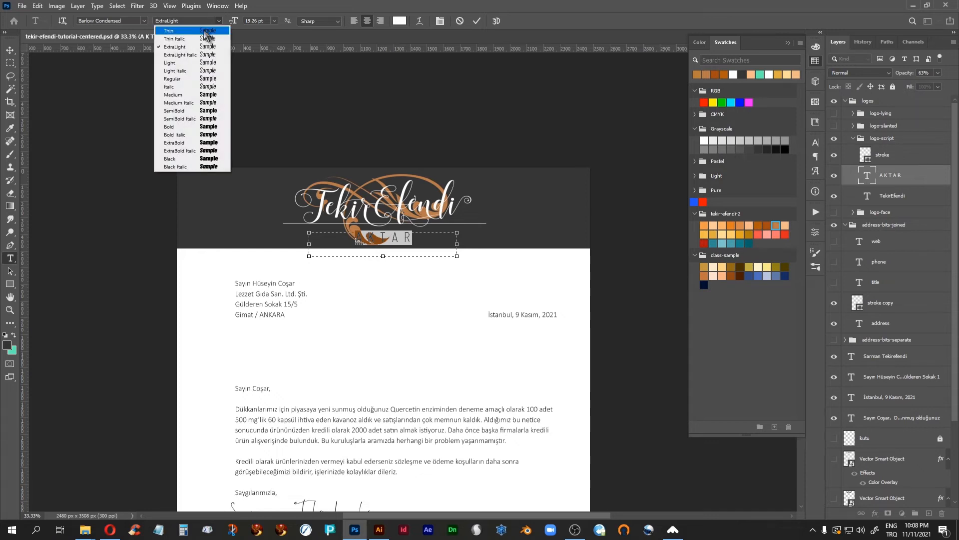
{"action": "left_click", "coordinate": [178, 63]}
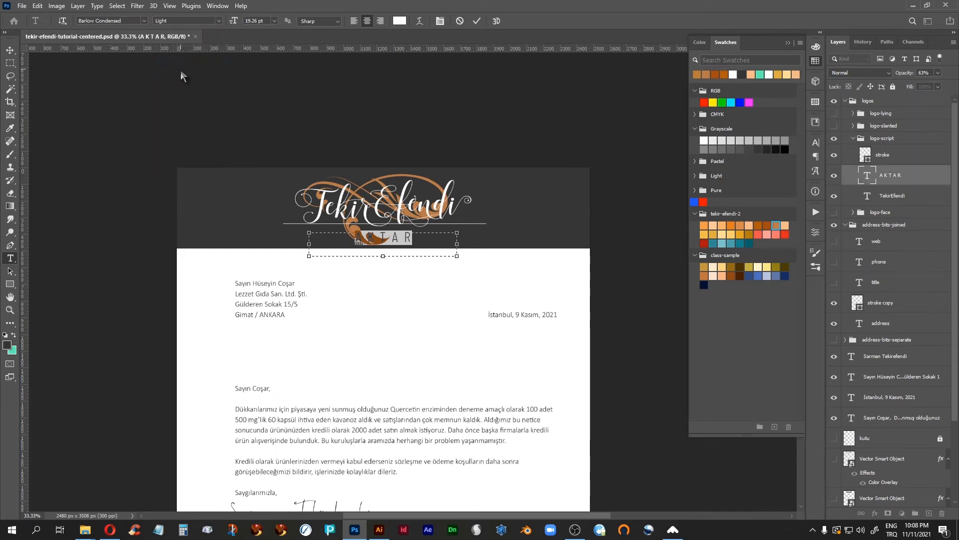
{"action": "left_click", "coordinate": [864, 180]}
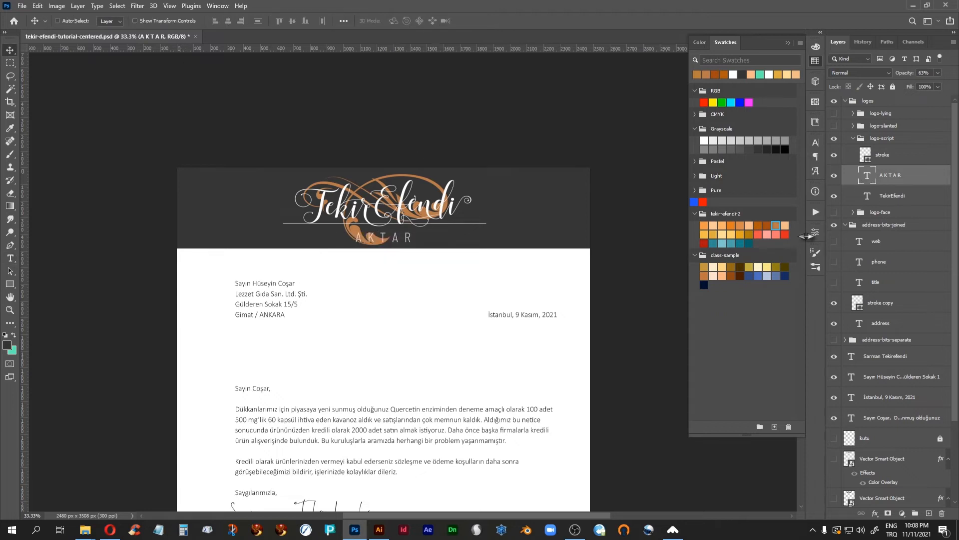
Step: Raise the AKTAR text layer's opacity to 100% and collapse the color swatches to free up the canvas
{"action": "left_click", "coordinate": [938, 75]}
{"action": "left_click_drag", "start_coordinate": [934, 84], "coordinate": [952, 84]}
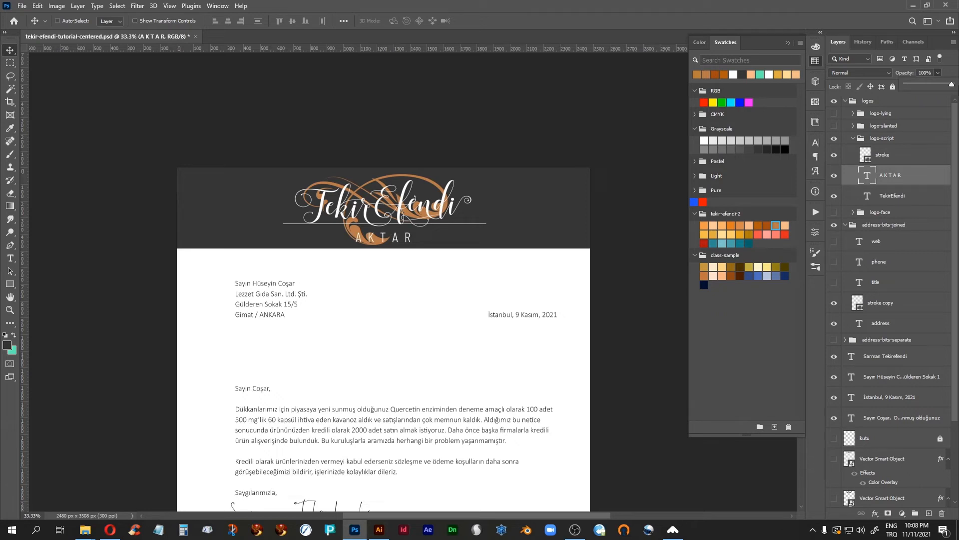
{"action": "left_click", "coordinate": [866, 177]}
{"action": "key", "text": "ctrl+plus"}
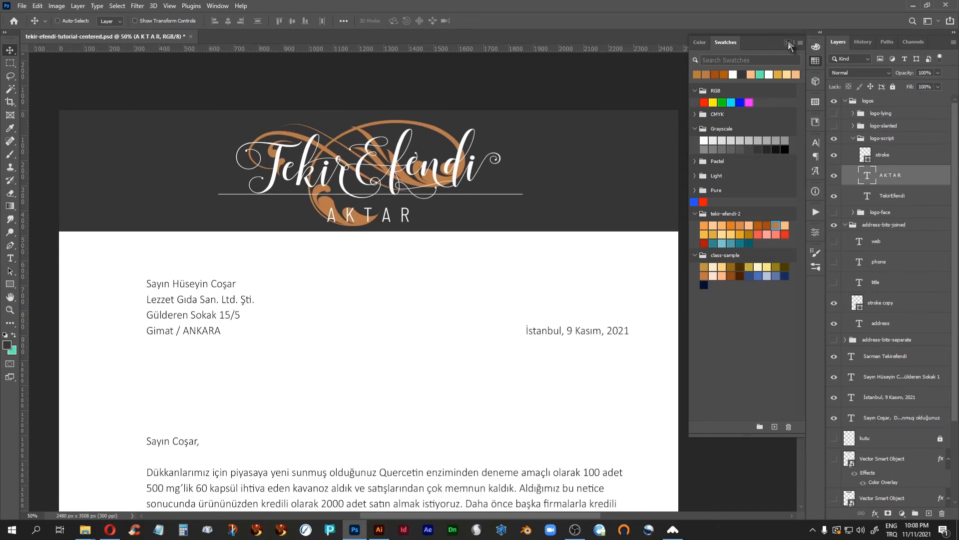
{"action": "left_click", "coordinate": [787, 43]}
{"action": "key", "text": "space"}
{"action": "left_click_drag", "start_coordinate": [392, 403], "coordinate": [422, 392]}
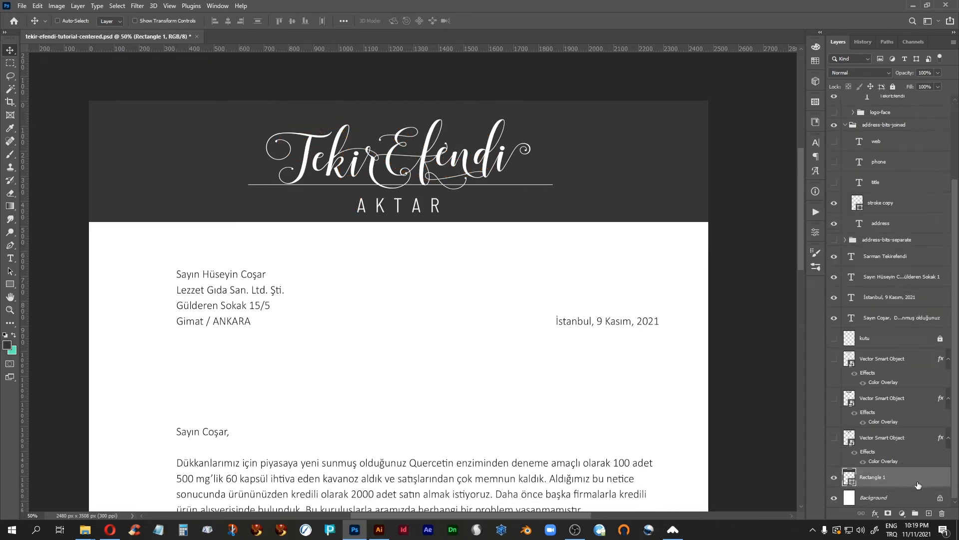
Step: Duplicate the header rectangle and narrow the copy symmetrically about its center to about 19.4% width
{"action": "left_click_drag", "start_coordinate": [921, 480], "coordinate": [928, 513]}
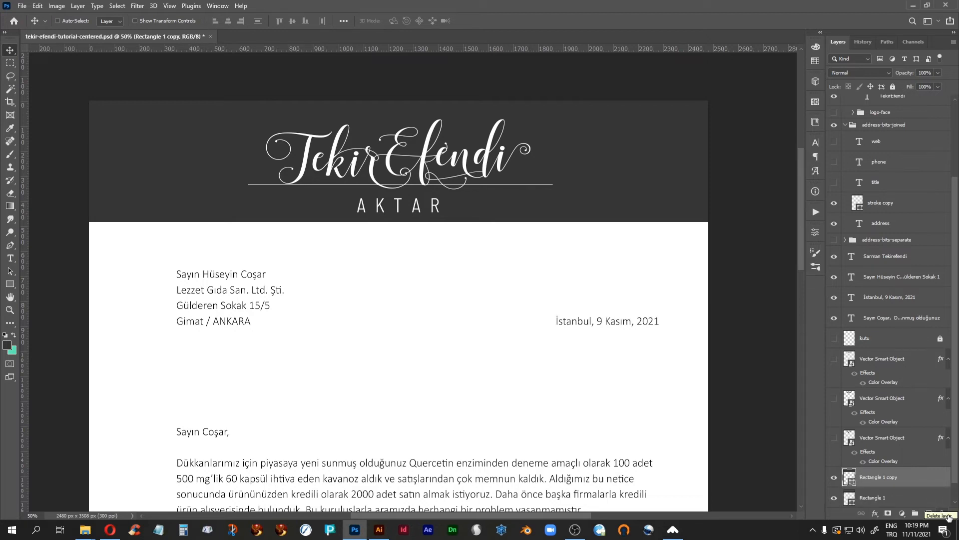
{"action": "key", "text": "ctrl"}
{"action": "key", "text": "ctrl+t"}
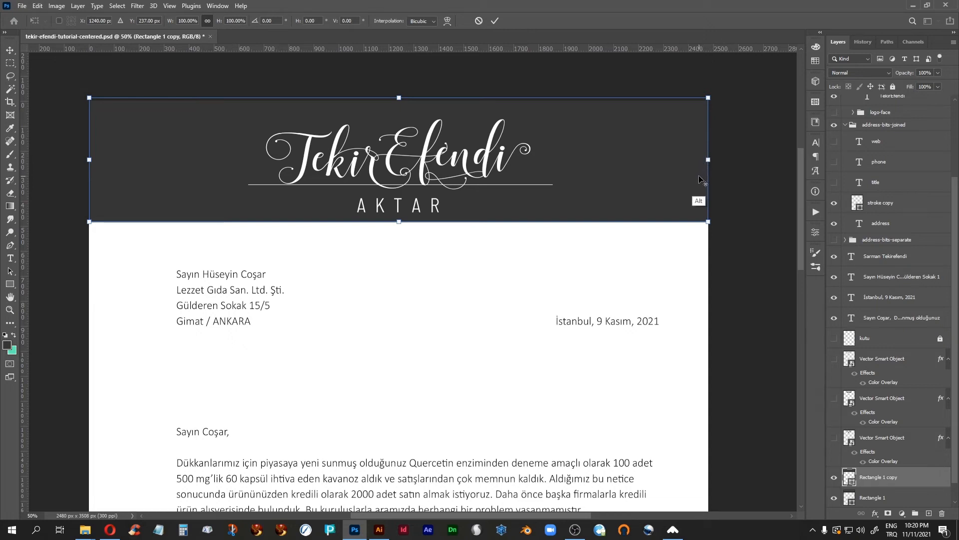
{"action": "left_click_drag", "start_coordinate": [708, 160], "coordinate": [461, 151]}
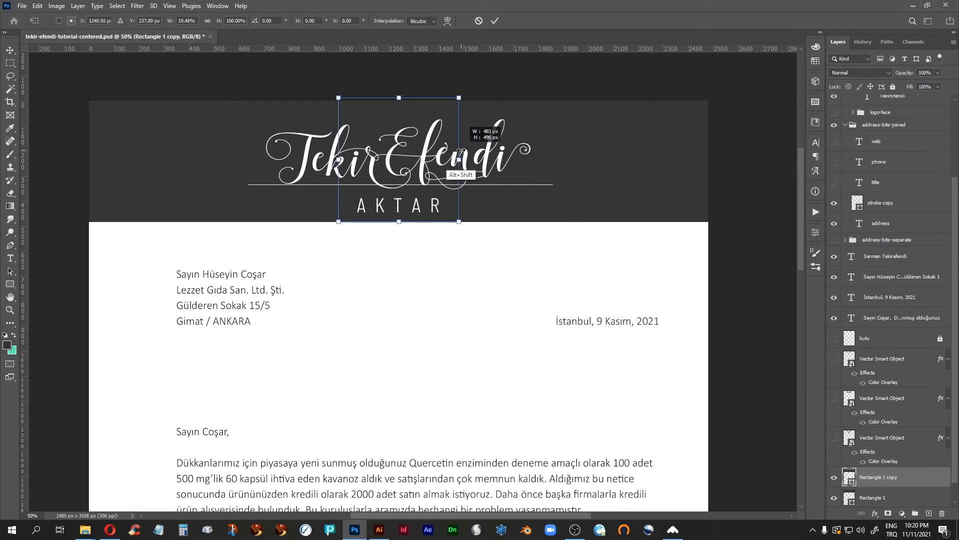
{"action": "left_click_drag", "start_coordinate": [461, 150], "coordinate": [461, 151]}
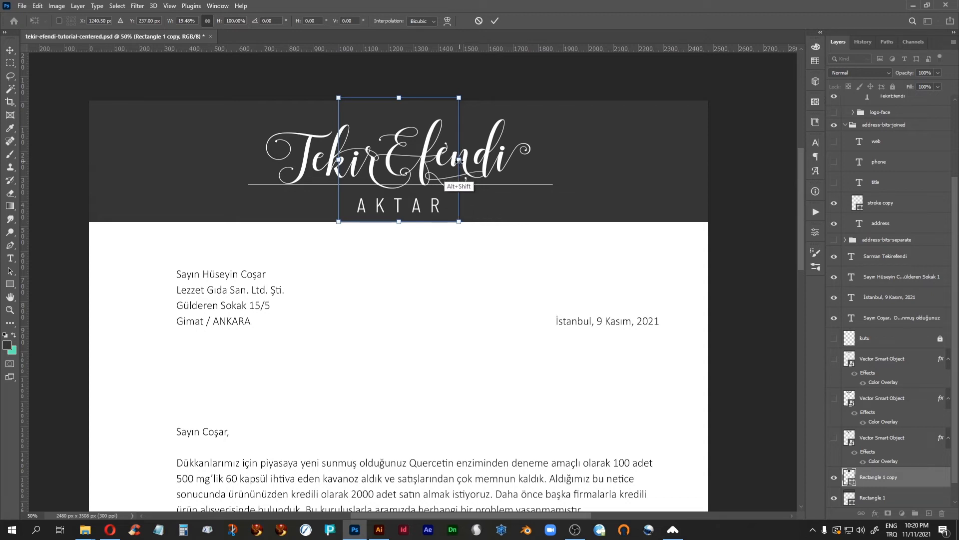
{"action": "left_click_drag", "start_coordinate": [458, 161], "coordinate": [460, 163]}
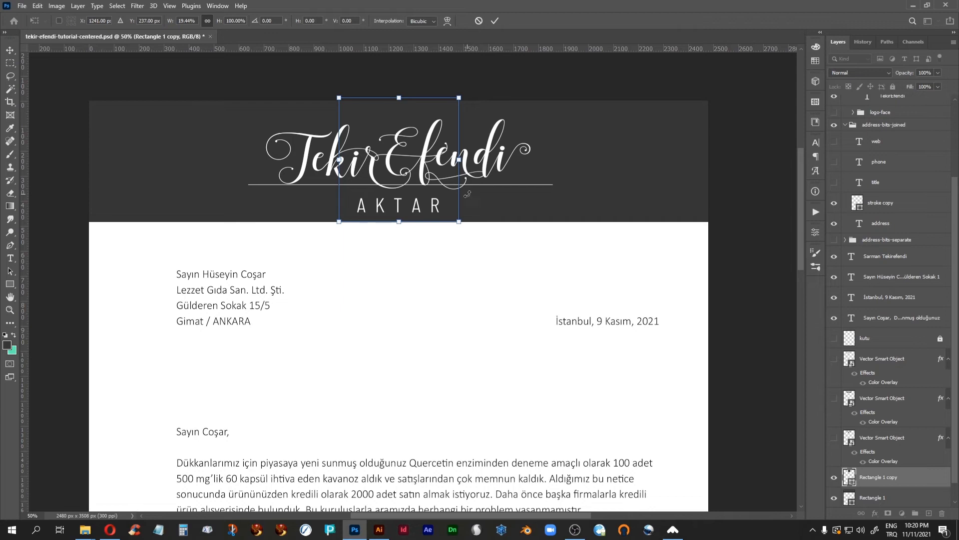
{"action": "key", "text": "Return"}
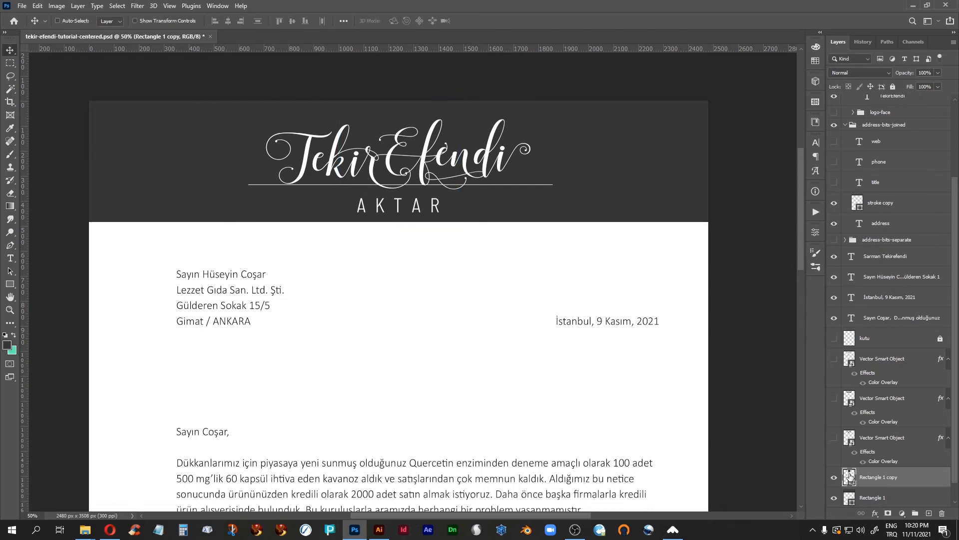
Step: Fill the narrowed rectangle copy with black and check it behind the logo on the page
{"action": "double_click", "coordinate": [849, 475]}
{"action": "left_click_drag", "start_coordinate": [533, 433], "coordinate": [540, 485]}
{"action": "left_click", "coordinate": [619, 331]}
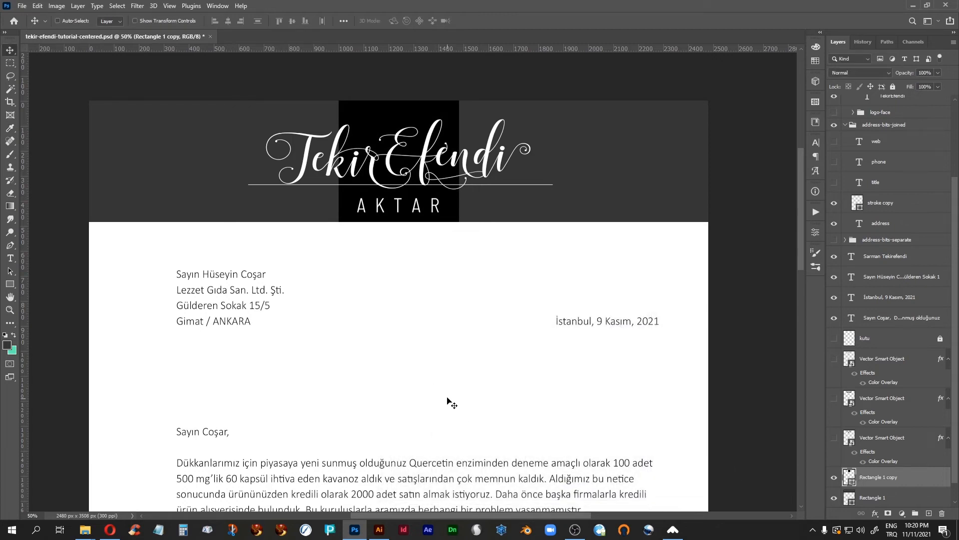
{"action": "key", "text": "ctrl+minus"}
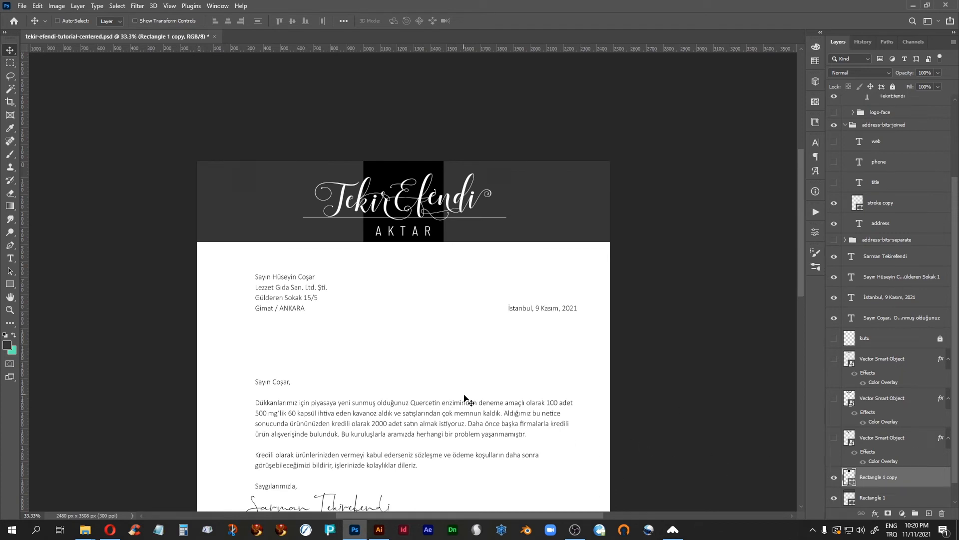
{"action": "left_click_drag", "start_coordinate": [419, 345], "coordinate": [430, 270]}
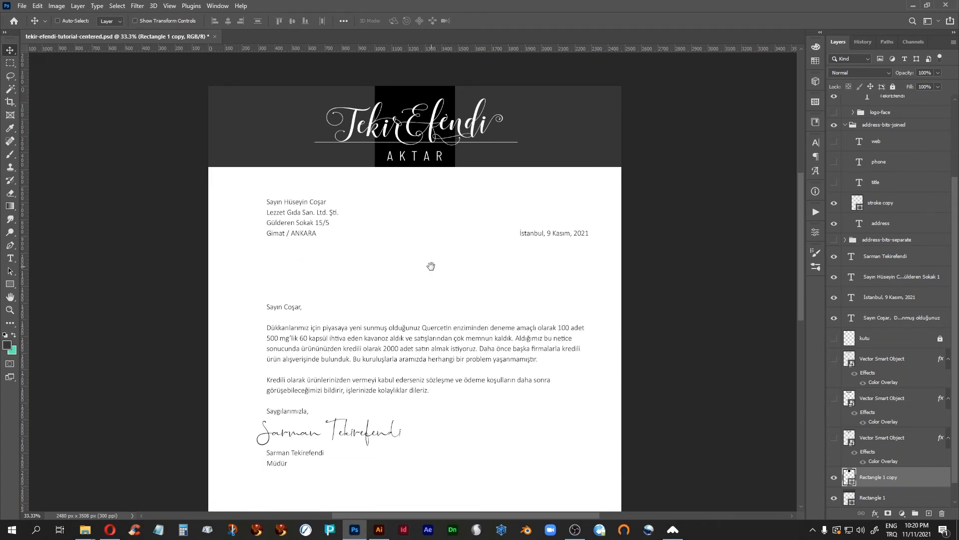
{"action": "mouse_move", "coordinate": [439, 441]}
{"action": "left_mouse_down"}
{"action": "mouse_move", "coordinate": [432, 253]}
{"action": "mouse_move", "coordinate": [437, 445]}
{"action": "left_mouse_up"}
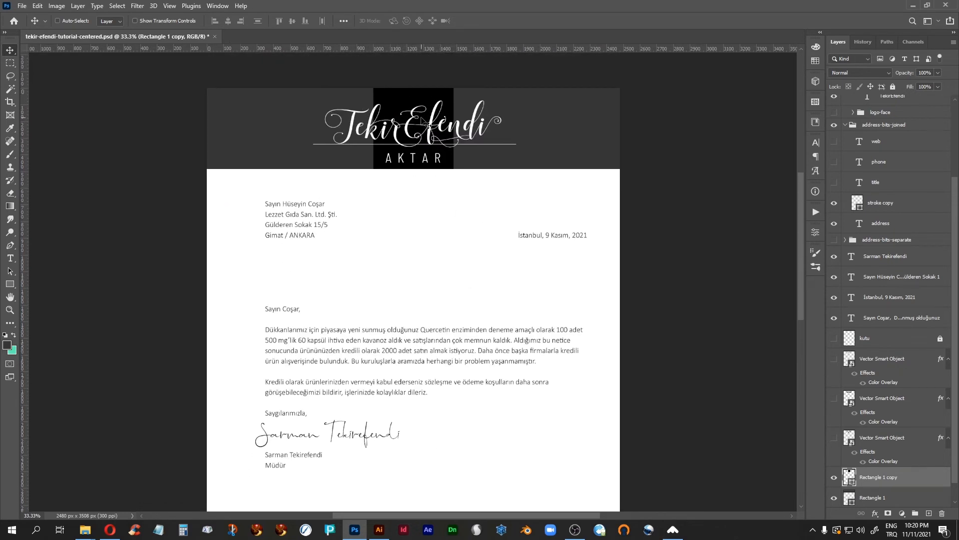
Step: Duplicate the black block and move the copy straight down to just above the footer address
{"action": "left_click_drag", "start_coordinate": [929, 480], "coordinate": [928, 513]}
{"action": "mouse_move", "coordinate": [408, 134]}
{"action": "left_mouse_down"}
{"action": "mouse_move", "coordinate": [404, 250]}
{"action": "mouse_move", "coordinate": [419, 383]}
{"action": "mouse_move", "coordinate": [442, 430]}
{"action": "left_mouse_up"}
{"action": "scroll", "coordinate": [400, 299], "scroll_direction": "down", "scroll_amount": 5}
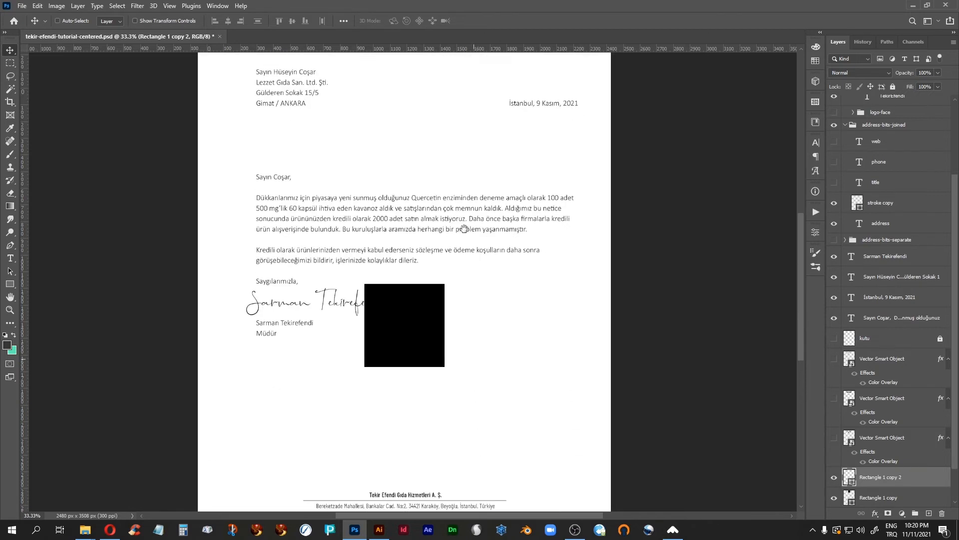
{"action": "left_click_drag", "start_coordinate": [388, 227], "coordinate": [386, 348]}
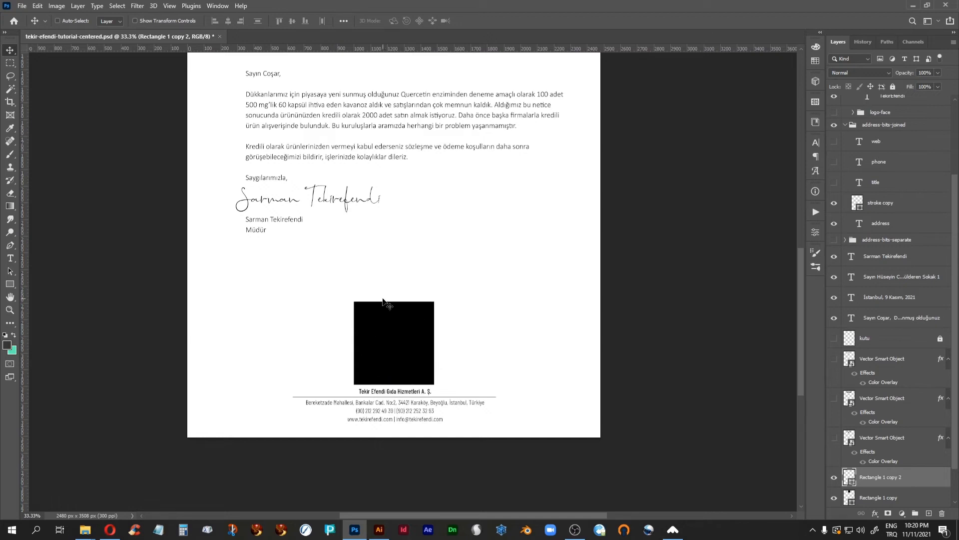
Step: Flatten the duplicated black block into a thin bar and move it down to the page's bottom edge
{"action": "key", "text": "ctrl+t"}
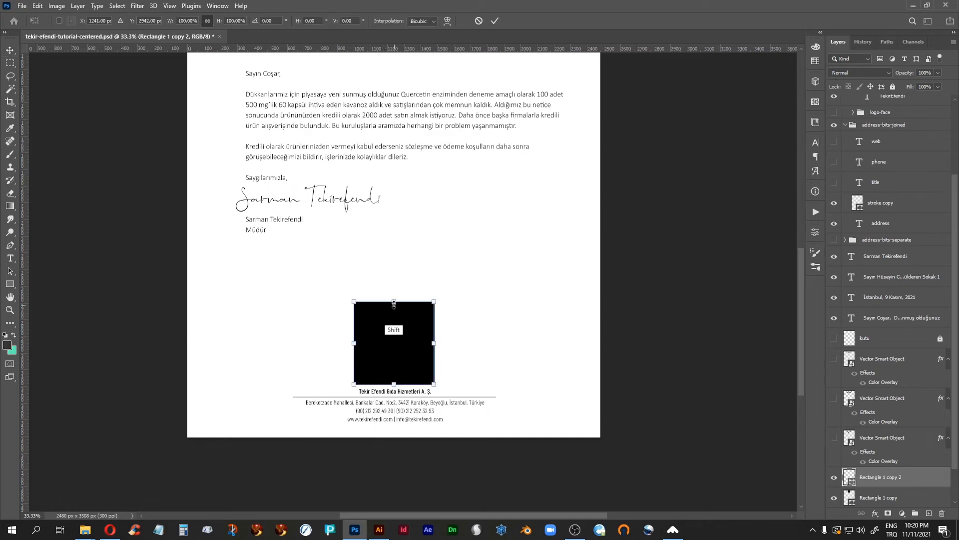
{"action": "left_click_drag", "start_coordinate": [395, 302], "coordinate": [395, 381]}
{"action": "key", "text": "Return"}
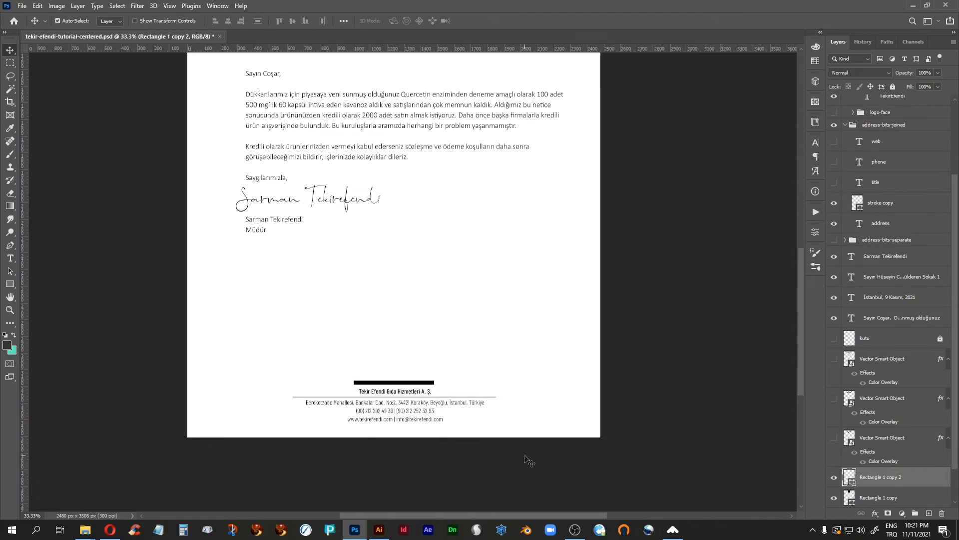
{"action": "key", "text": "ctrl+0"}
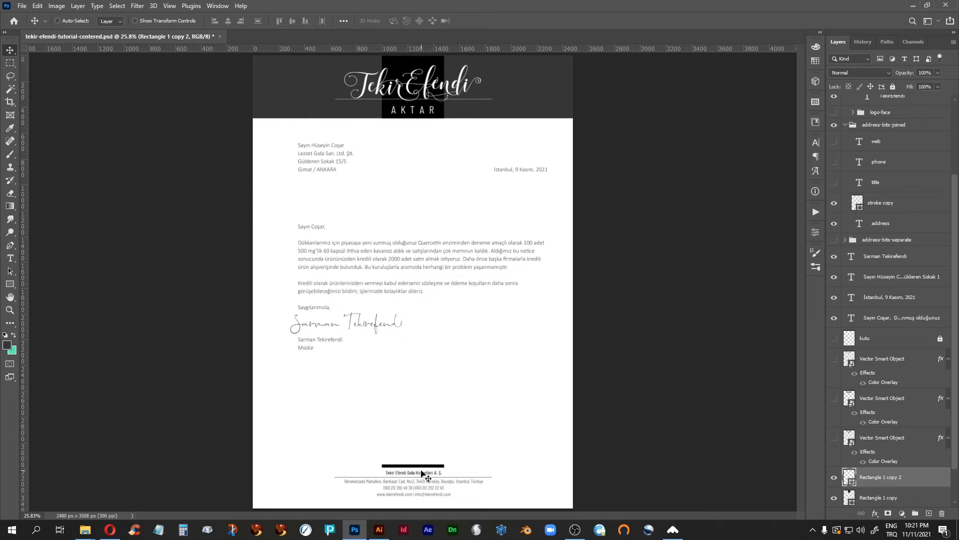
{"action": "left_click_drag", "start_coordinate": [422, 473], "coordinate": [428, 519]}
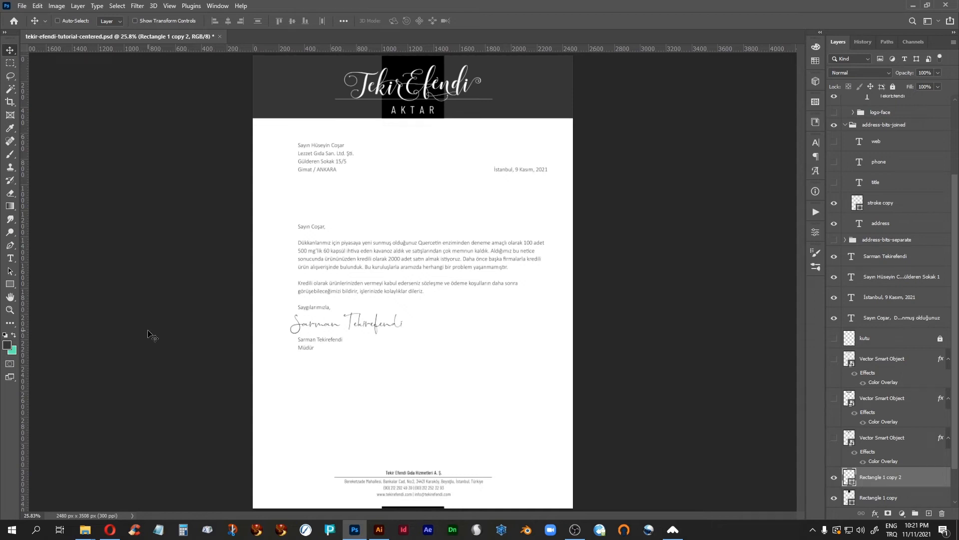
Step: Hide the rulers and switch to full-screen mode with the whole letterhead in view
{"action": "key", "text": "ctrl+r"}
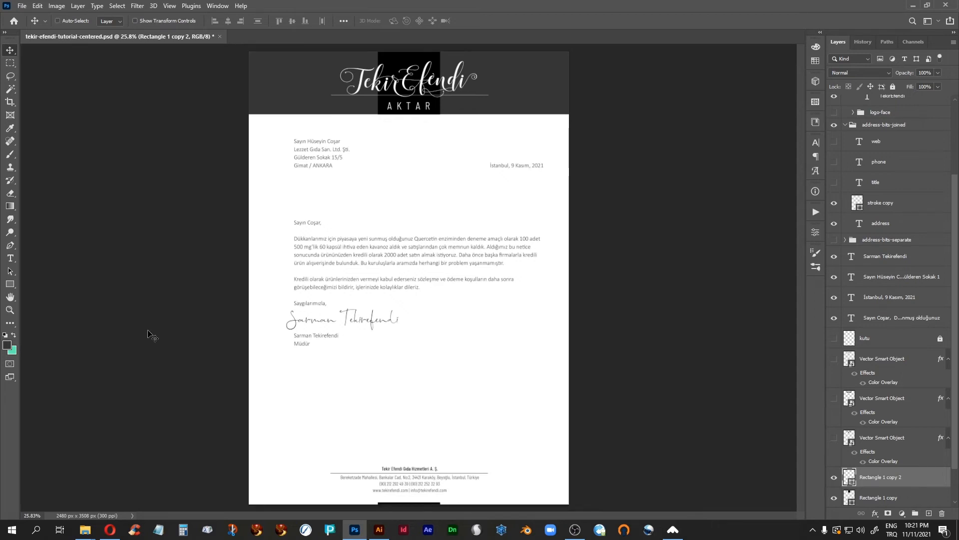
{"action": "key", "text": "f"}
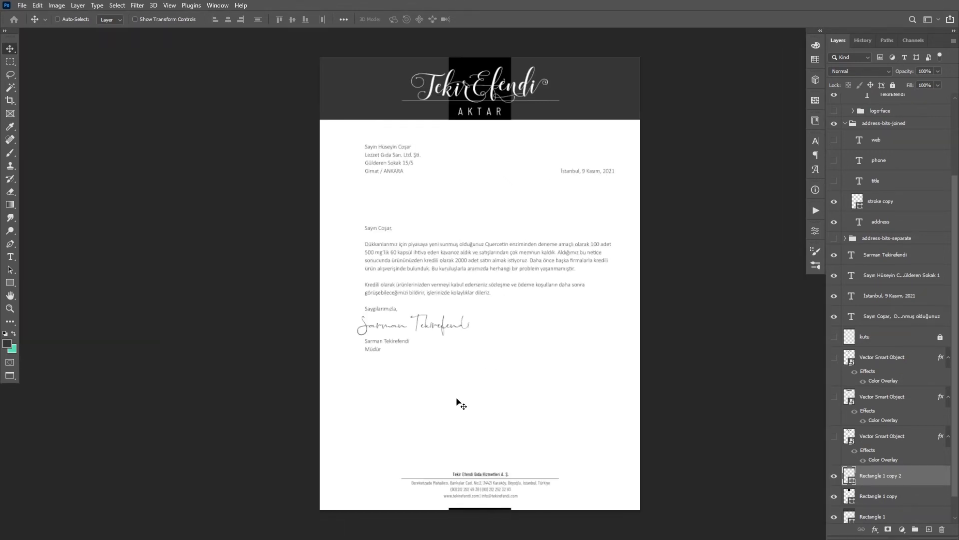
{"action": "left_click_drag", "start_coordinate": [363, 392], "coordinate": [284, 396]}
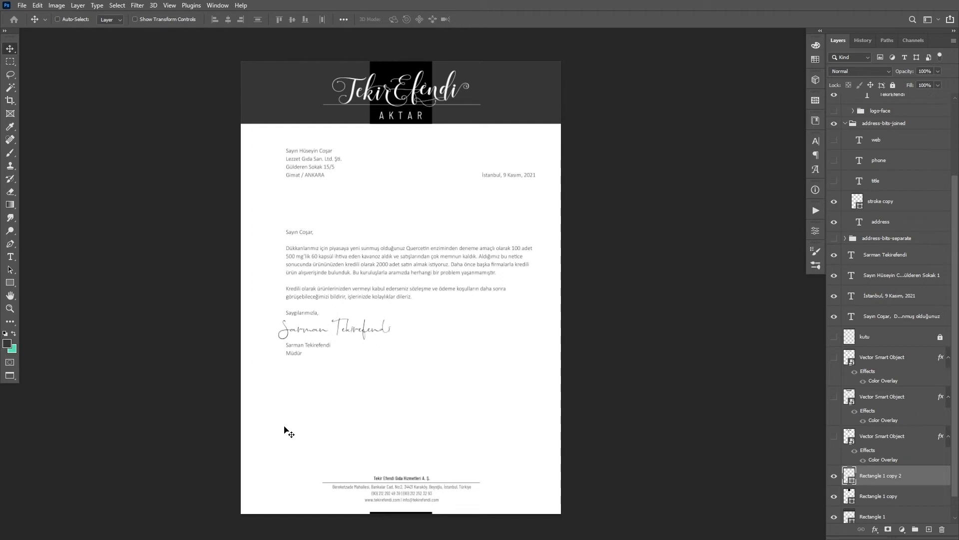
Step: Show the lowest flourish over the black block, then replace it with the middle reddish-brown ornament for comparison
{"action": "left_click", "coordinate": [834, 437]}
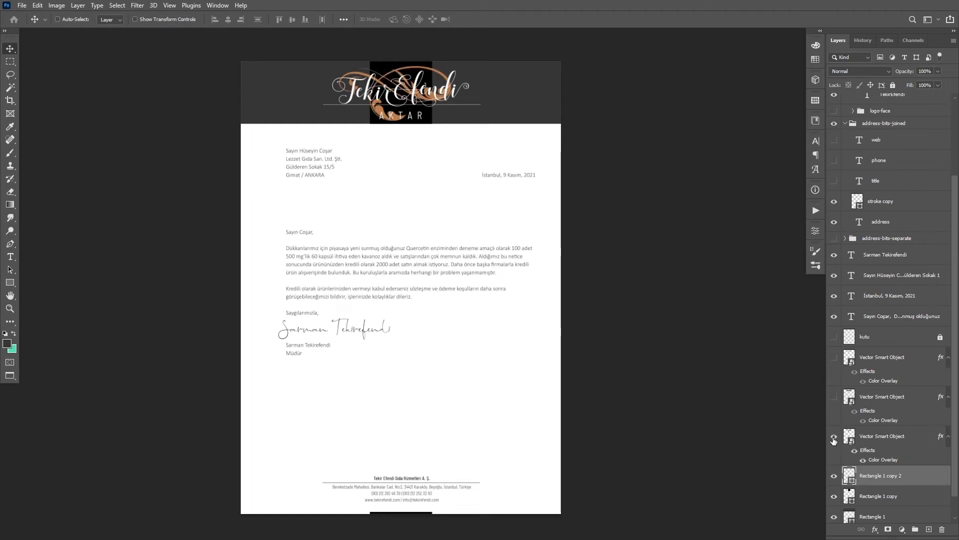
{"action": "left_click", "coordinate": [871, 437]}
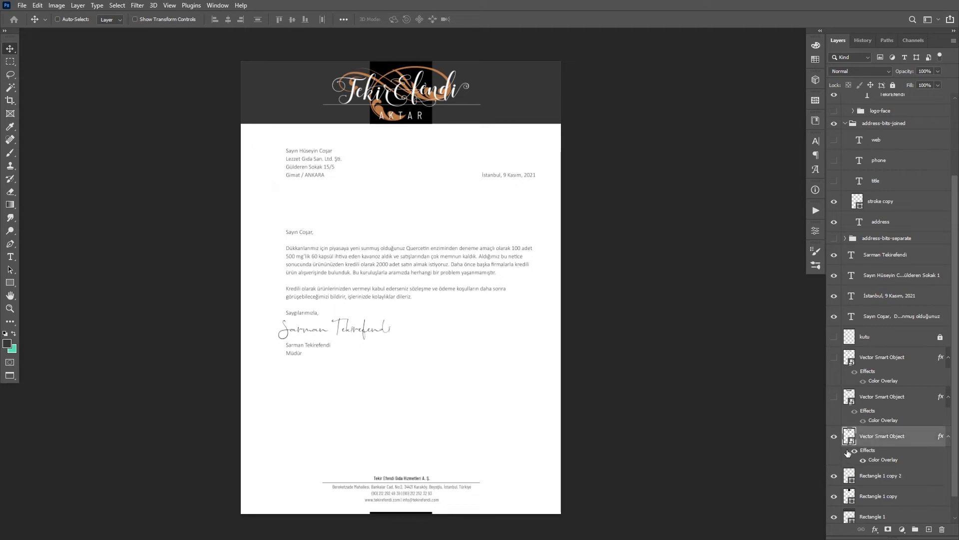
{"action": "left_click", "coordinate": [834, 437]}
{"action": "left_click", "coordinate": [835, 396]}
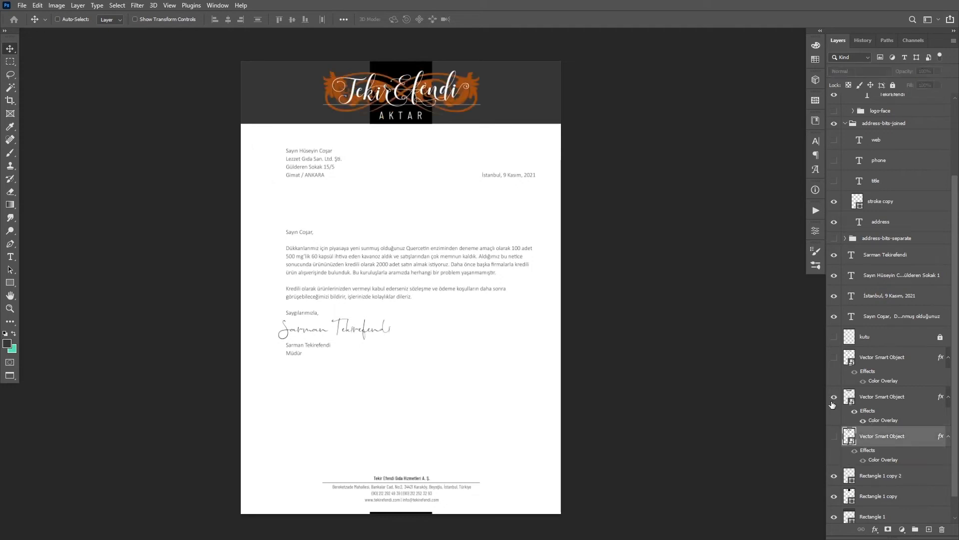
Step: Preview the topmost flourish in place of the middle one, then hide it and show the lowest flourish behind the logo
{"action": "left_click", "coordinate": [836, 395]}
{"action": "left_click", "coordinate": [834, 357]}
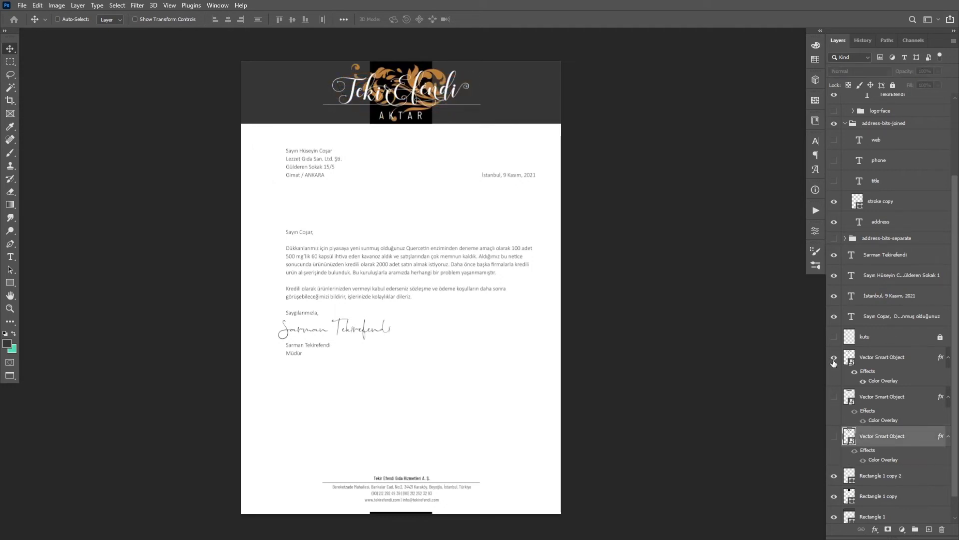
{"action": "left_click", "coordinate": [834, 357]}
{"action": "left_click", "coordinate": [834, 437]}
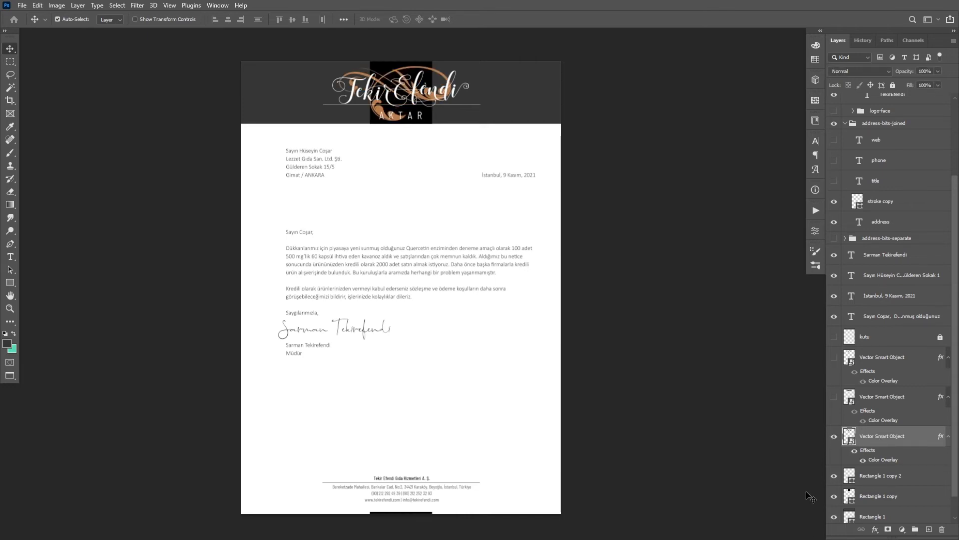
Step: Display the colour swatches and open the Color Overlay settings of the lowest flourish
{"action": "key", "text": "ctrl+plus"}
{"action": "key", "text": "ctrl+plus"}
{"action": "left_click_drag", "start_coordinate": [467, 360], "coordinate": [475, 406]}
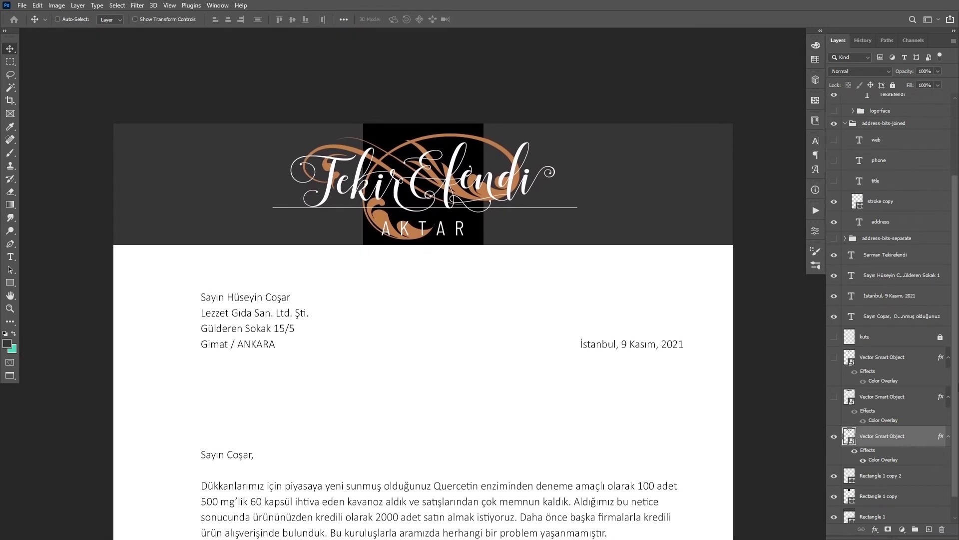
{"action": "double_click", "coordinate": [878, 460]}
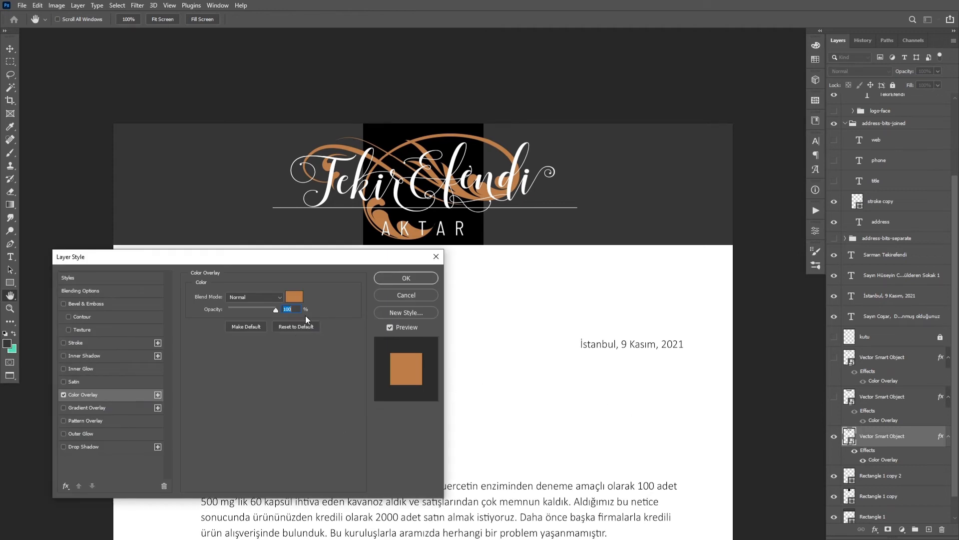
{"action": "left_click", "coordinate": [390, 294]}
{"action": "left_click", "coordinate": [815, 60]}
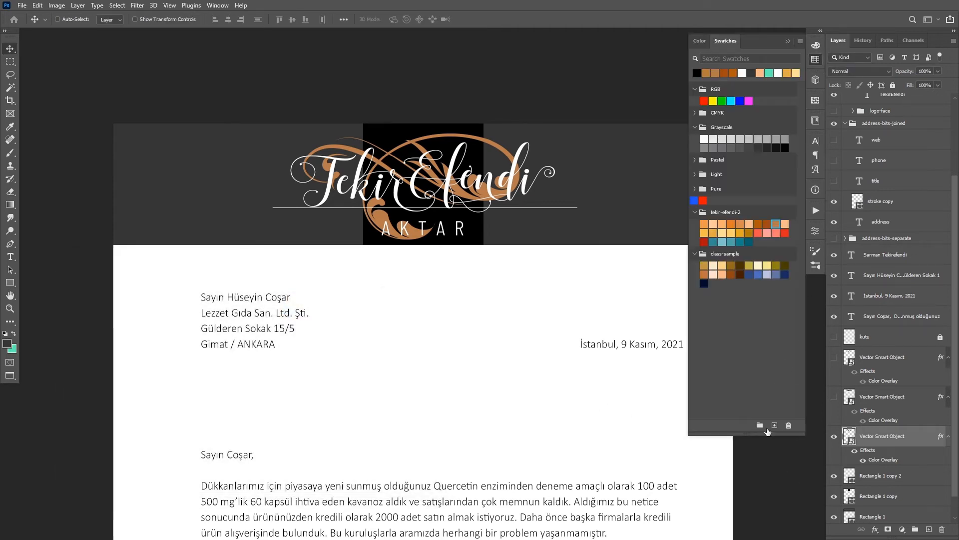
{"action": "double_click", "coordinate": [876, 464]}
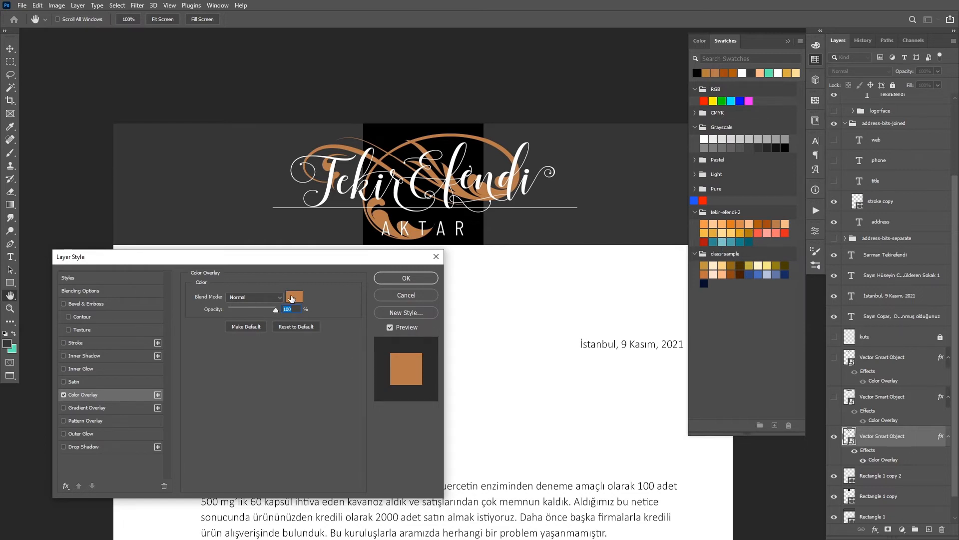
Step: Try teal and blue swatches from the tekir-efendi-2 and class-sample groups as the ornament's overlay color
{"action": "left_click", "coordinate": [293, 297]}
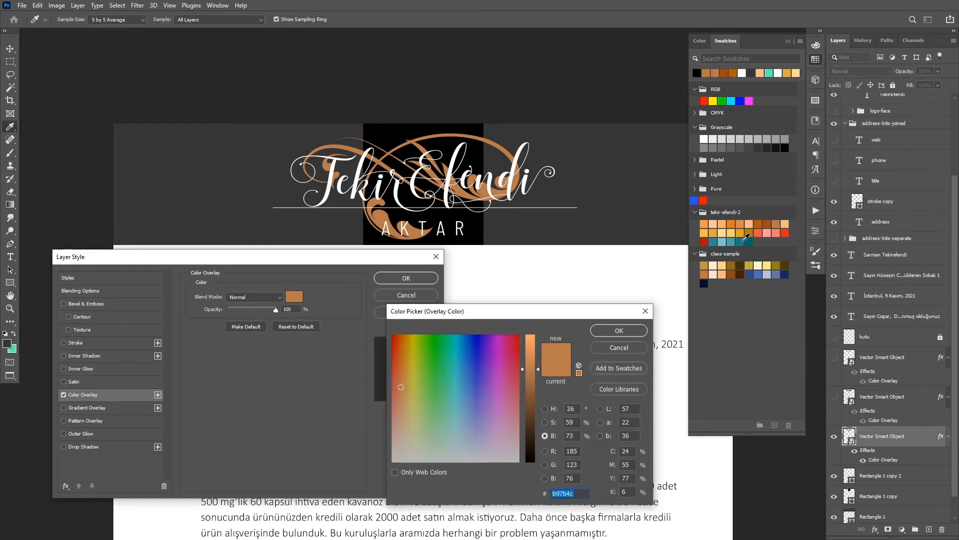
{"action": "left_click", "coordinate": [744, 241]}
{"action": "left_click", "coordinate": [725, 241]}
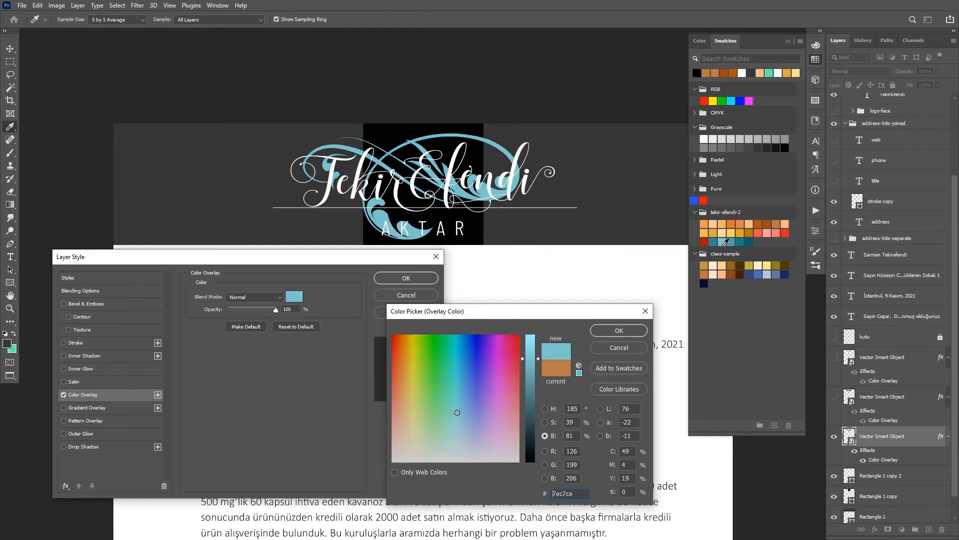
{"action": "left_click", "coordinate": [732, 242]}
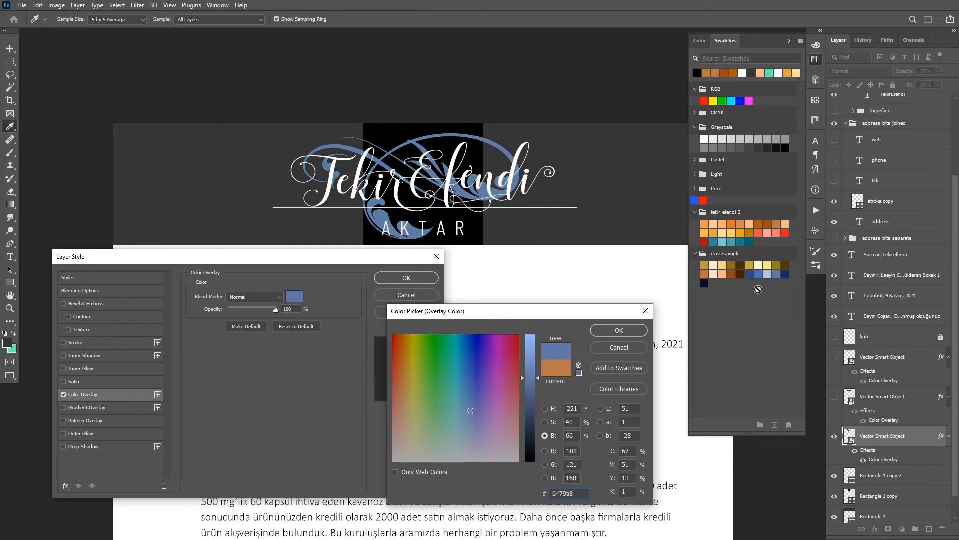
{"action": "left_click", "coordinate": [767, 275]}
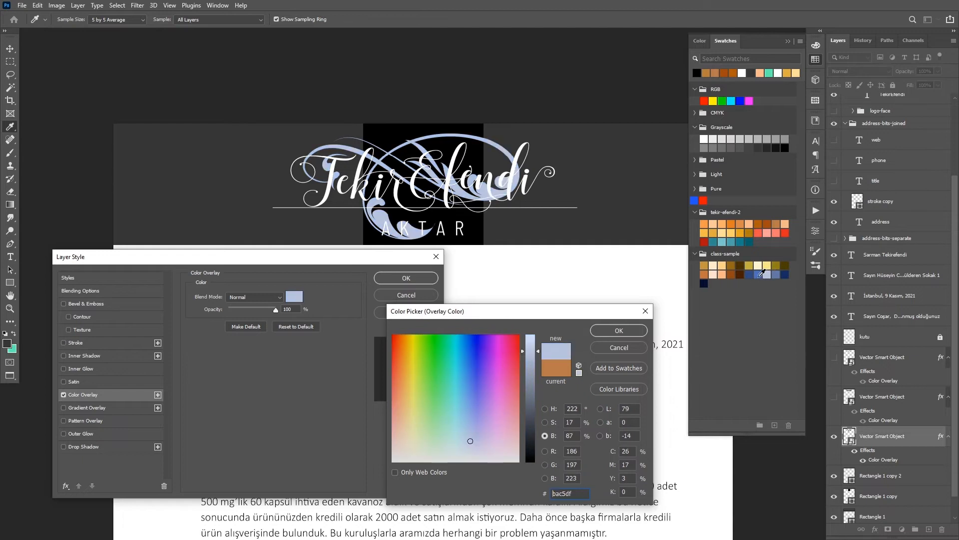
{"action": "left_click", "coordinate": [757, 274]}
{"action": "left_click", "coordinate": [776, 274]}
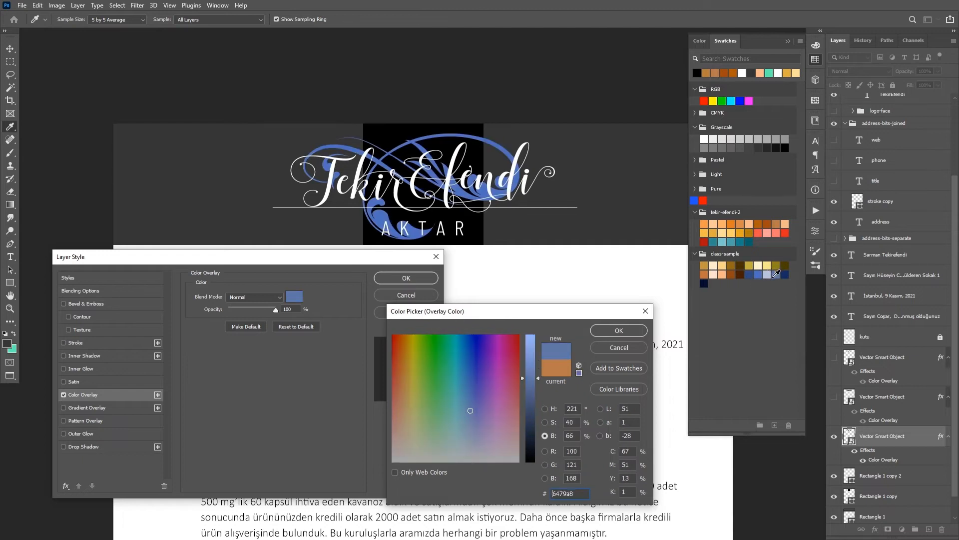
Step: Try olive, yellow and dark brown swatches from the class-sample group as the ornament's overlay color
{"action": "left_click", "coordinate": [775, 266]}
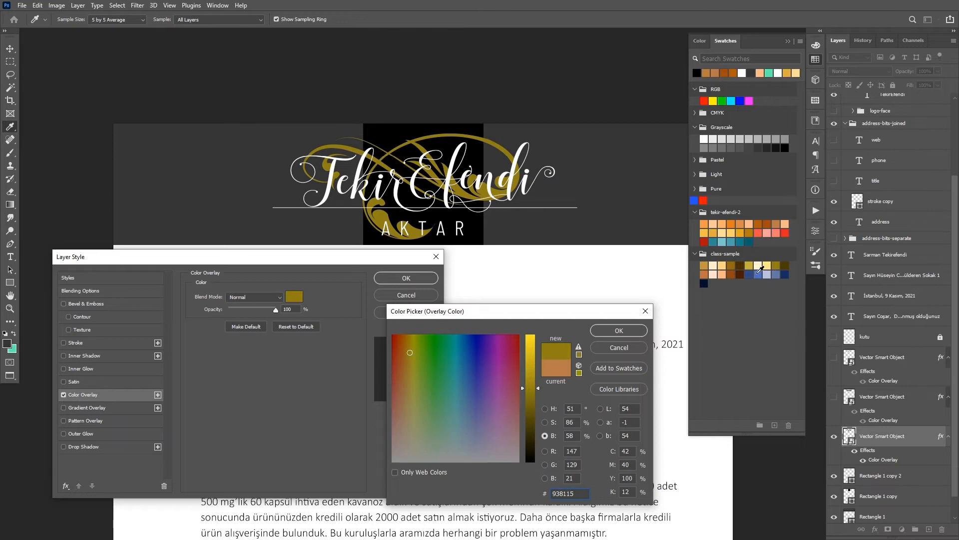
{"action": "left_click", "coordinate": [768, 266]}
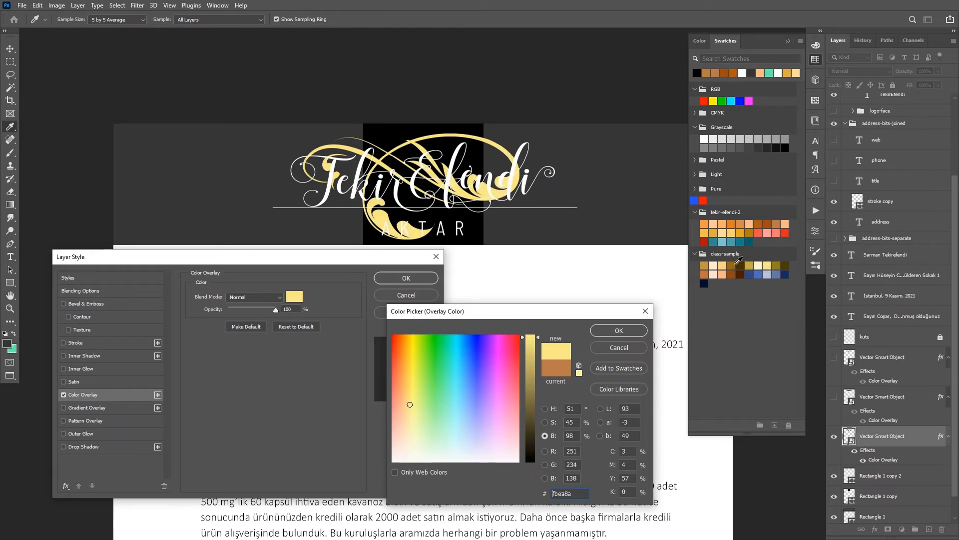
{"action": "left_click", "coordinate": [732, 268]}
{"action": "left_click", "coordinate": [739, 275]}
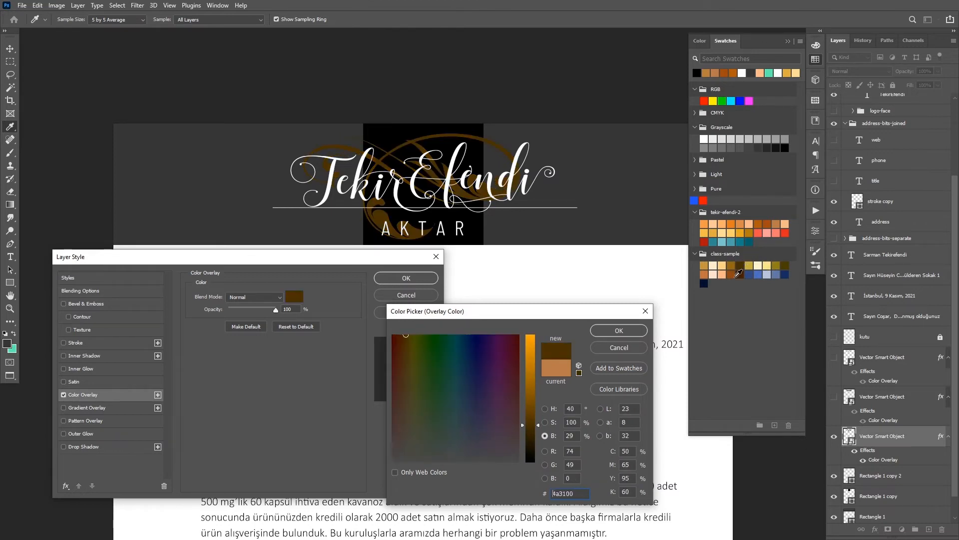
{"action": "left_click", "coordinate": [742, 274]}
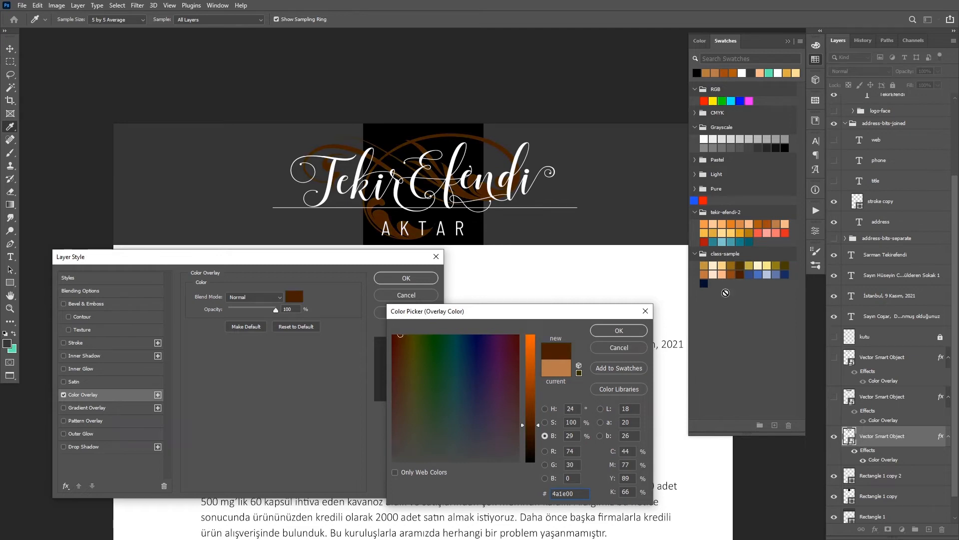
{"action": "left_click", "coordinate": [767, 266]}
Step: Set the ornament's overlay to the orange class-sample swatch c47641 and switch the color picker to the hue-based view
{"action": "left_click", "coordinate": [705, 274]}
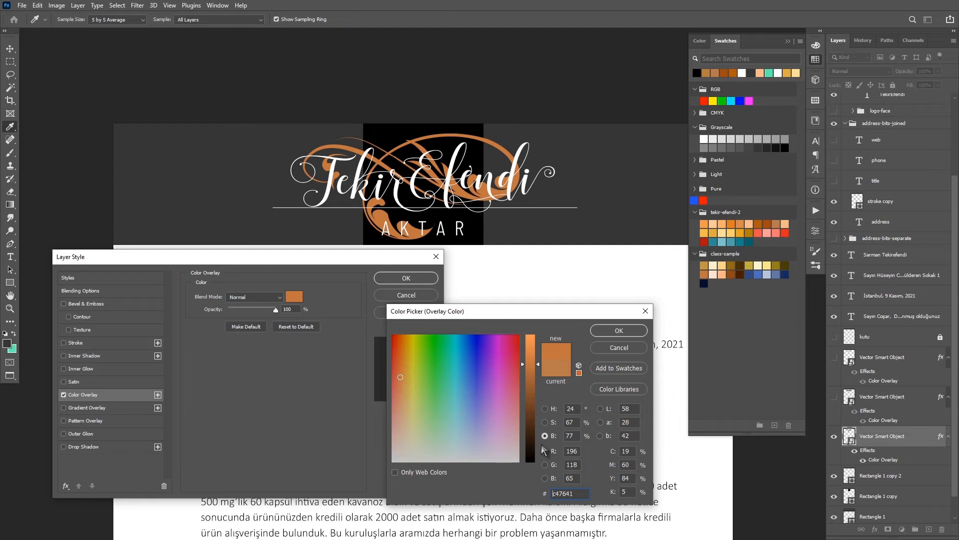
{"action": "left_click", "coordinate": [545, 423]}
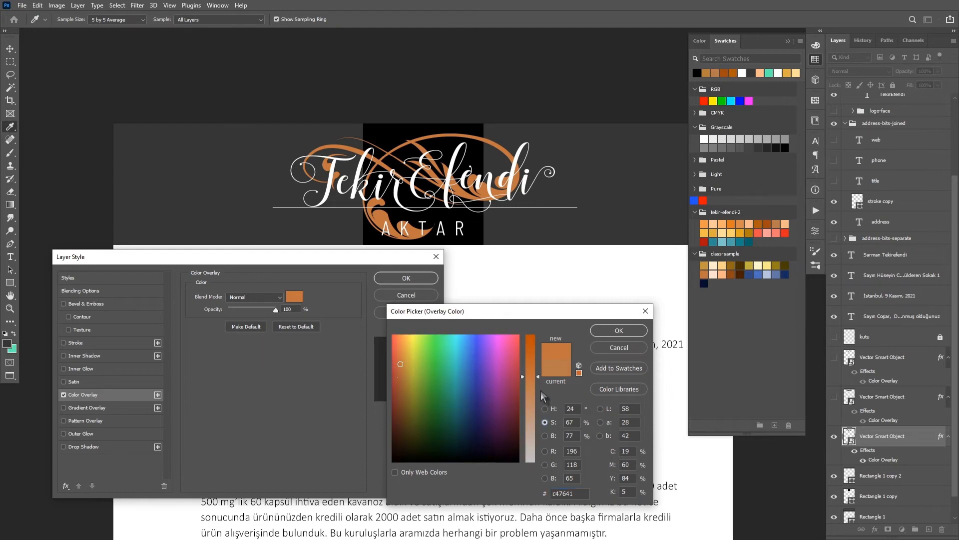
{"action": "left_click", "coordinate": [545, 436]}
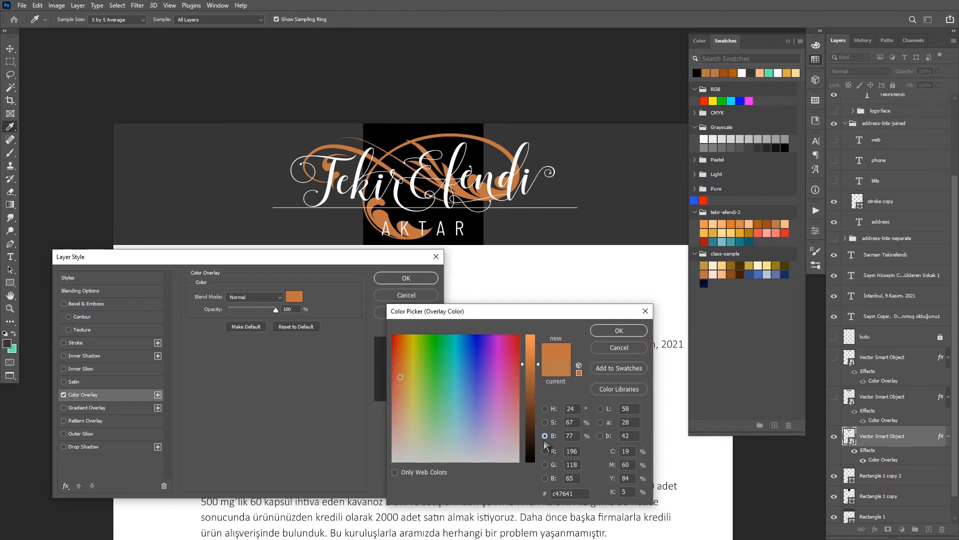
{"action": "left_click", "coordinate": [545, 422]}
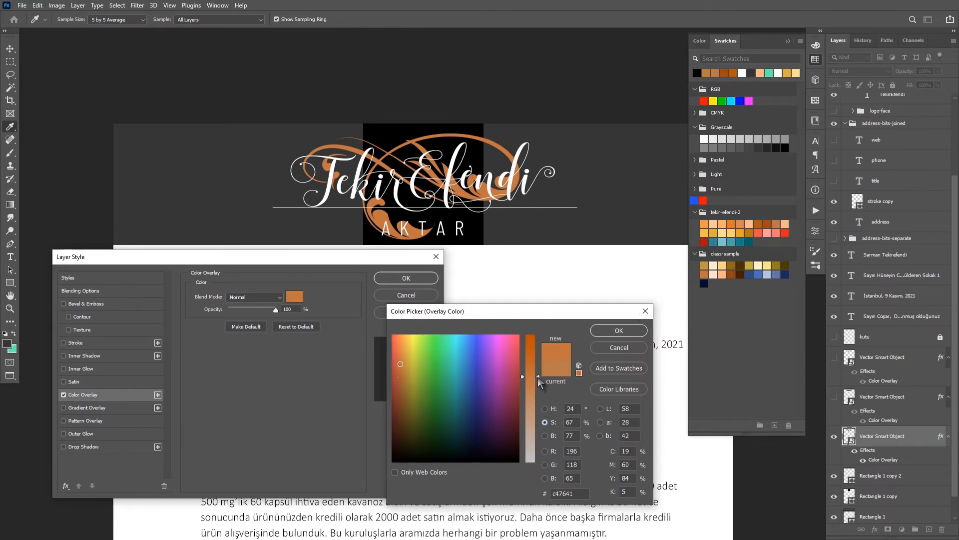
{"action": "left_click", "coordinate": [544, 409]}
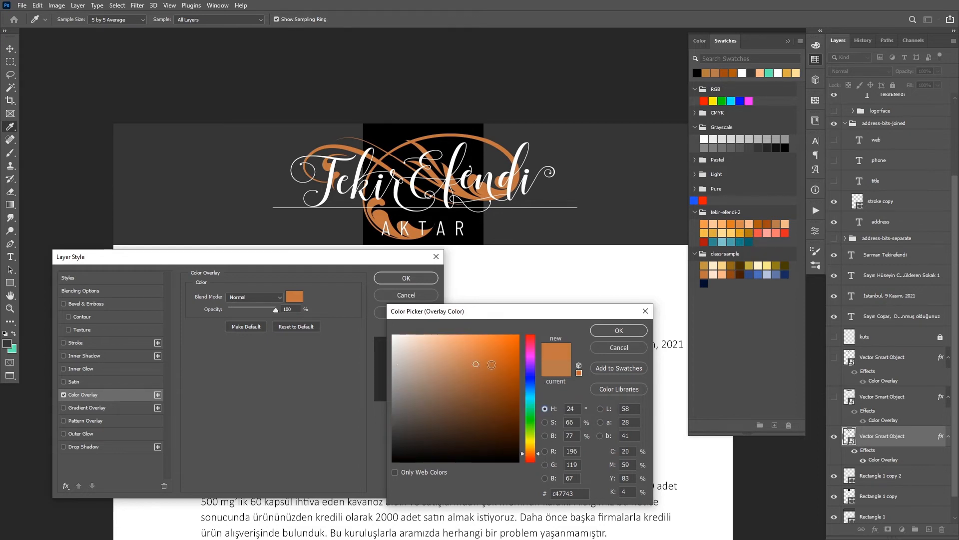
Step: Darken and desaturate the overlay color at the same hue to the muted copper a4673d
{"action": "left_click", "coordinate": [490, 364]}
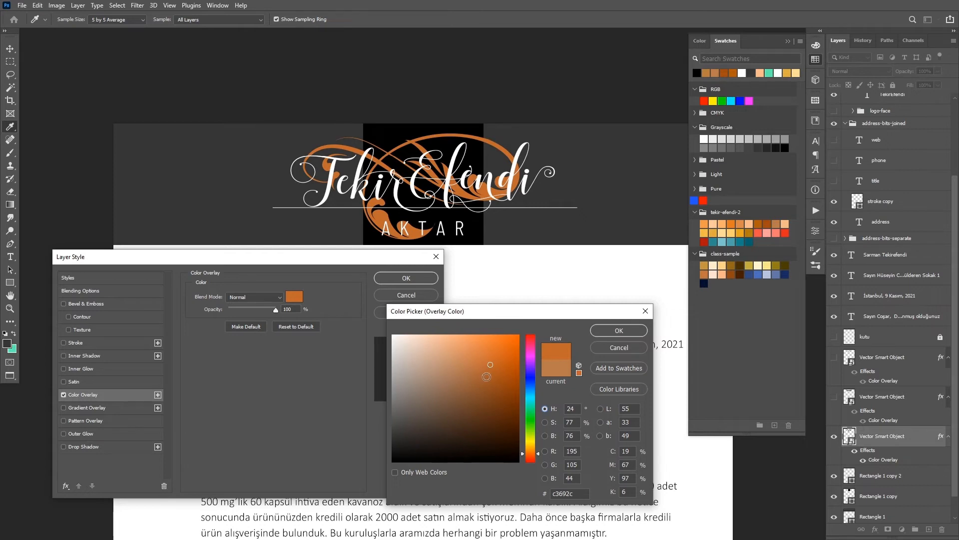
{"action": "left_click", "coordinate": [484, 380]}
{"action": "left_click", "coordinate": [478, 389]}
{"action": "left_click", "coordinate": [484, 391]}
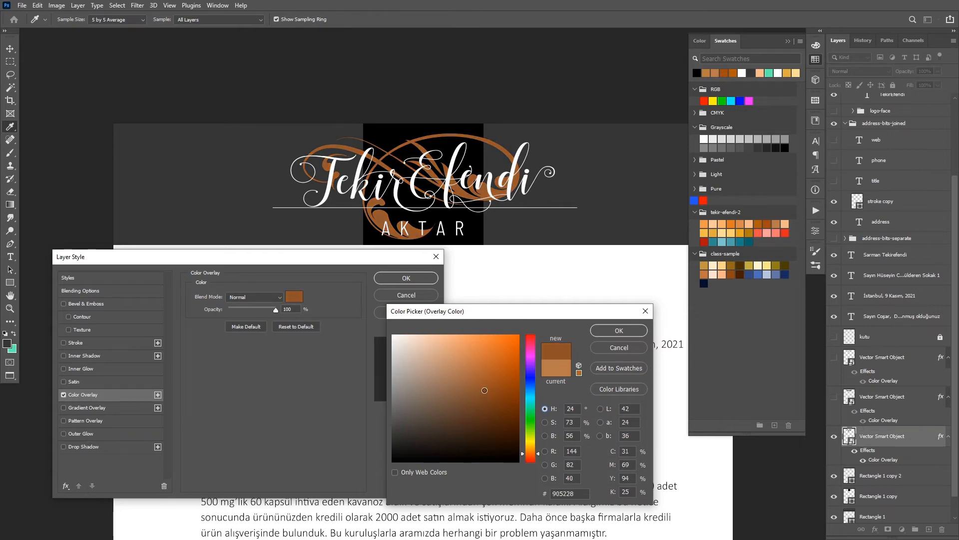
{"action": "left_click", "coordinate": [472, 385]}
{"action": "left_click", "coordinate": [474, 385]}
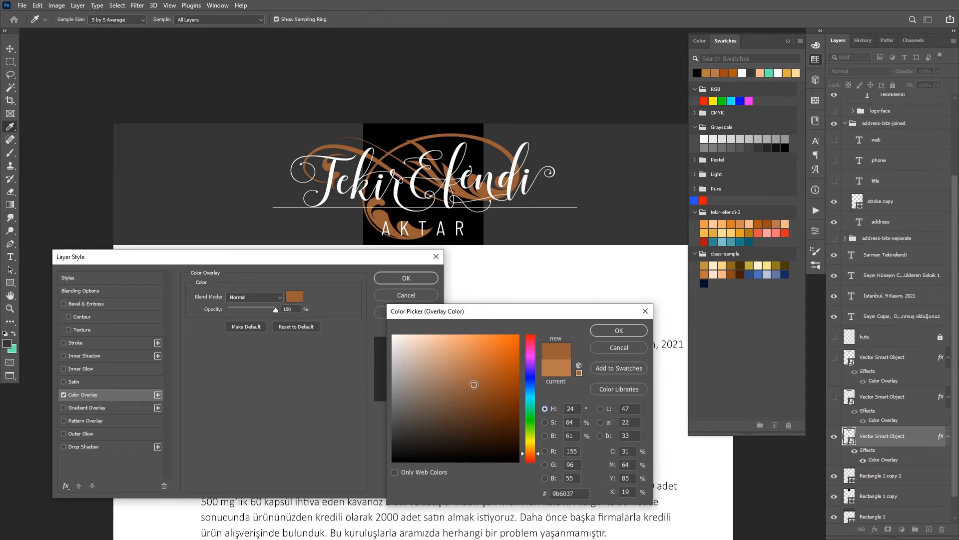
{"action": "left_click", "coordinate": [472, 380]}
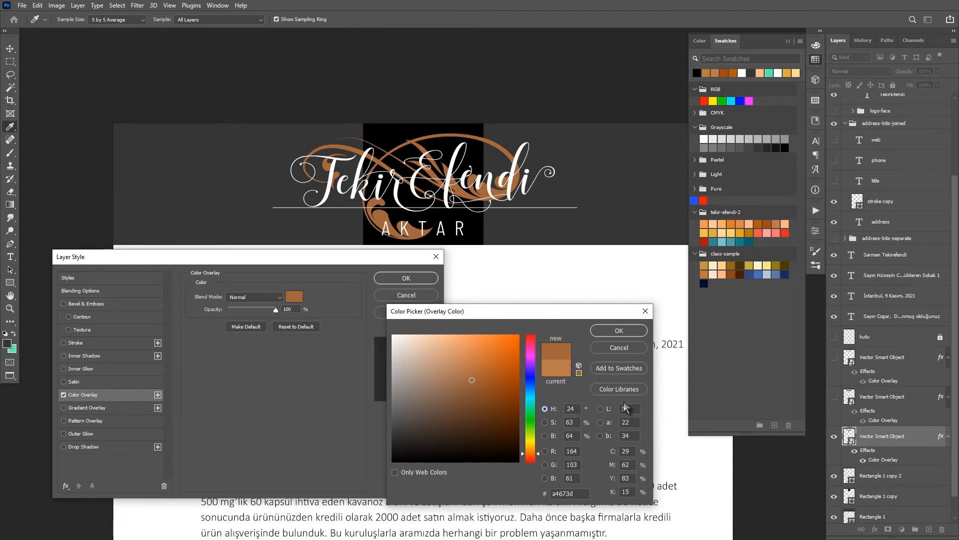
Step: Add a4673d to the swatches and apply it as the ornament's Color Overlay
{"action": "left_click", "coordinate": [618, 376]}
{"action": "left_click", "coordinate": [577, 164]}
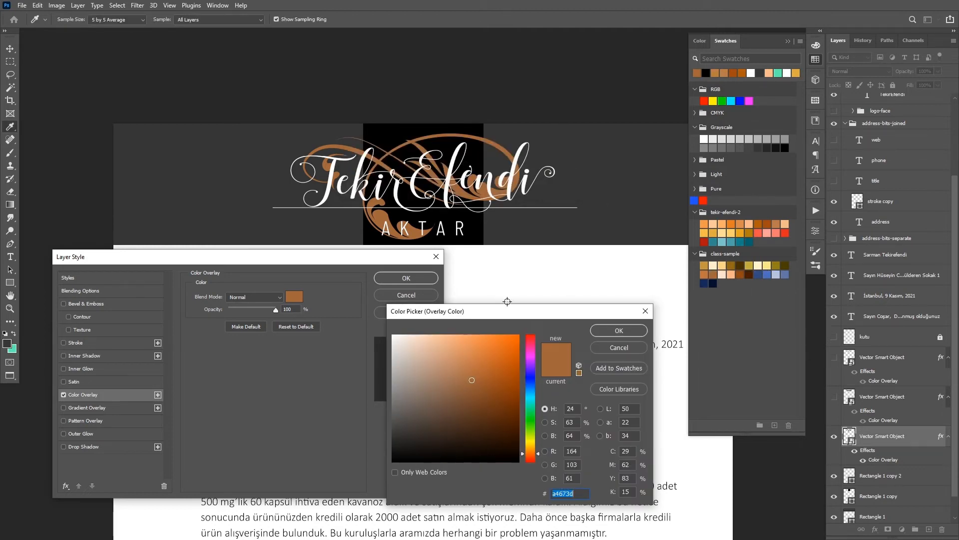
{"action": "left_click", "coordinate": [606, 331]}
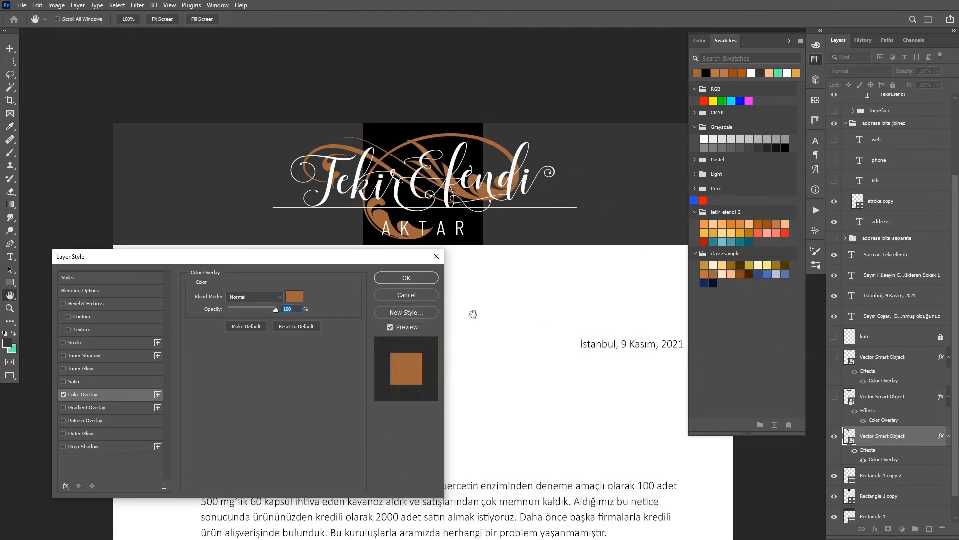
{"action": "left_click", "coordinate": [387, 277]}
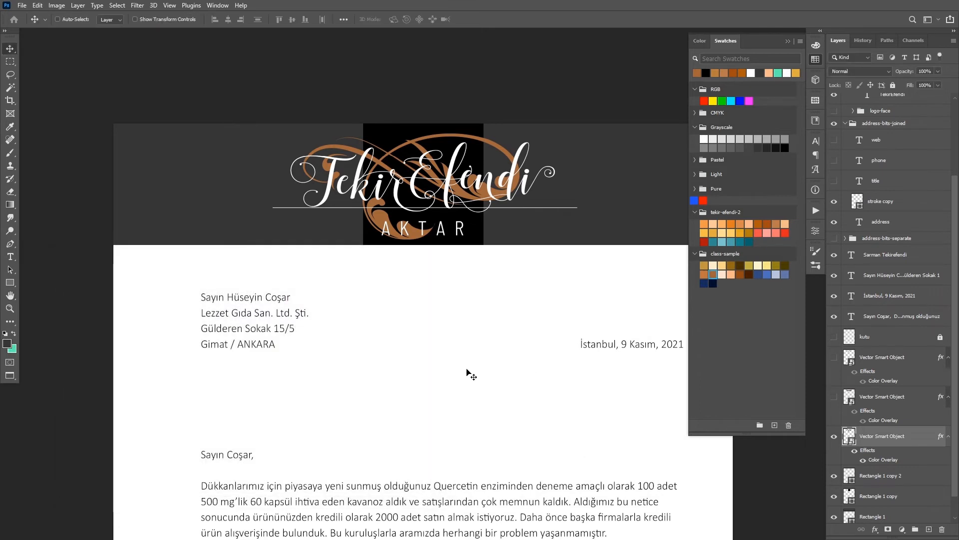
Step: Hide the ornament smart object and the Rectangle 1 header band, and show the kutu address-box layer
{"action": "scroll", "coordinate": [471, 374], "scroll_direction": "down", "scroll_amount": 5}
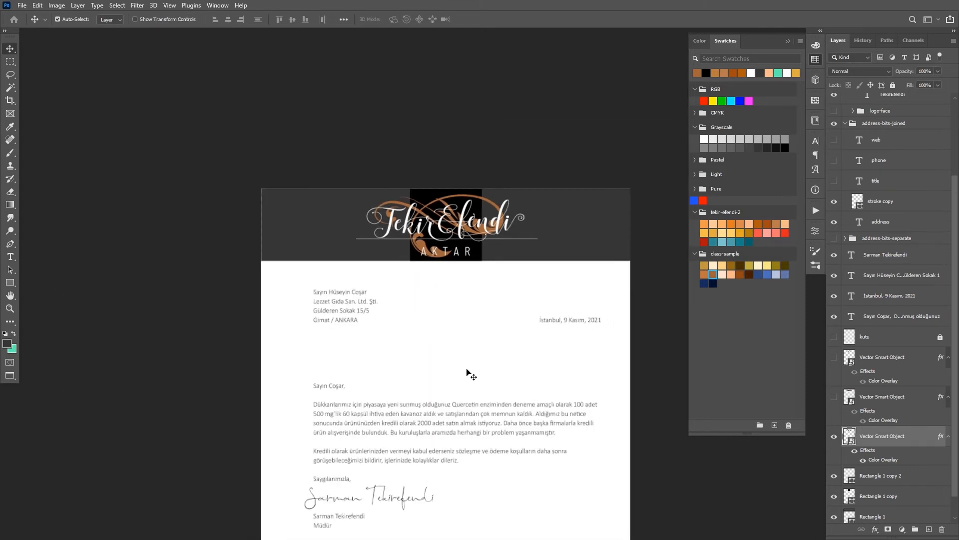
{"action": "left_click_drag", "start_coordinate": [442, 385], "coordinate": [414, 249]}
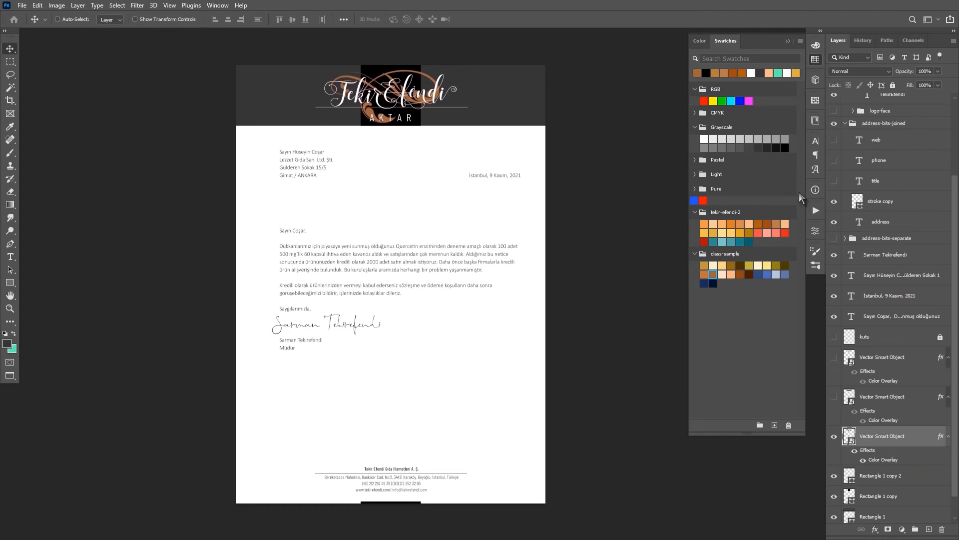
{"action": "left_click", "coordinate": [788, 41]}
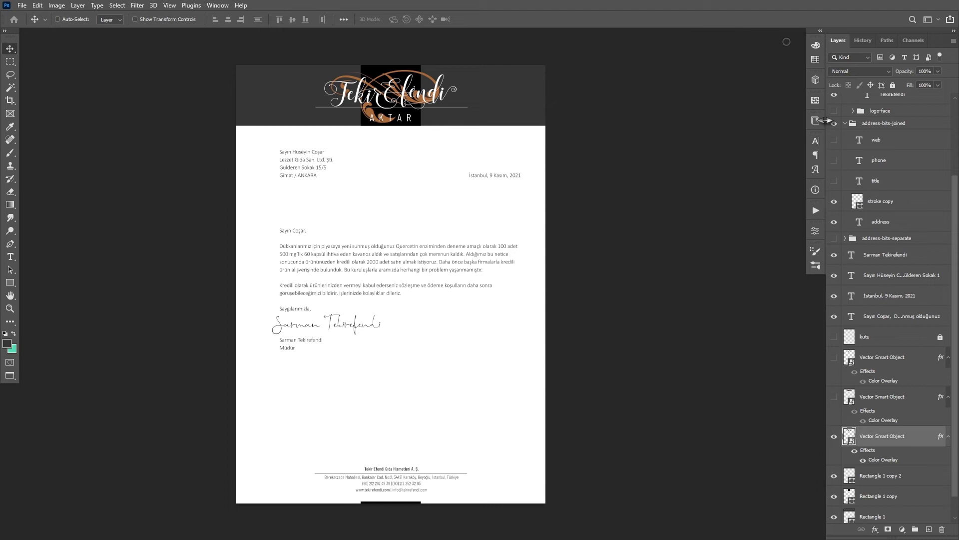
{"action": "left_click", "coordinate": [834, 436]}
{"action": "left_click", "coordinate": [833, 517]}
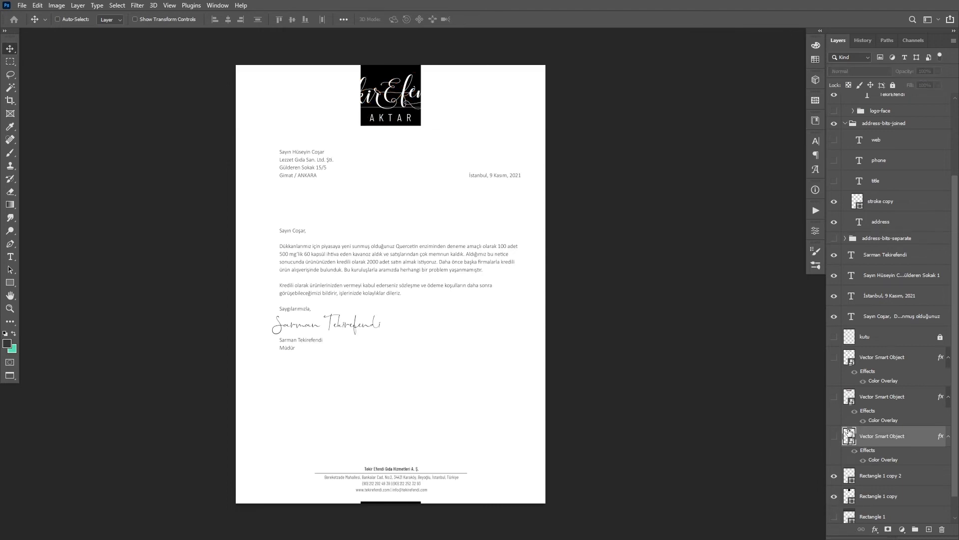
{"action": "left_click", "coordinate": [849, 495]}
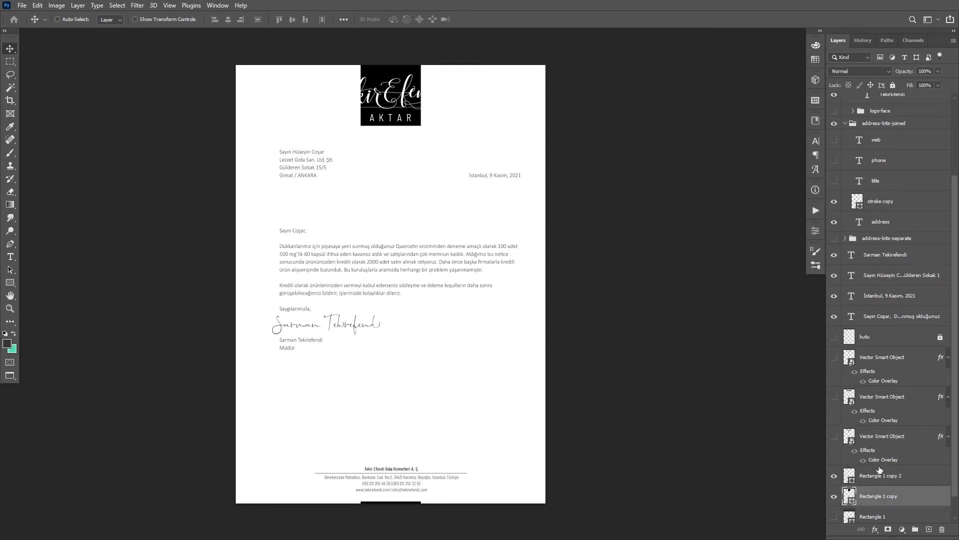
{"action": "left_click", "coordinate": [833, 336]}
Step: Set the color of the TekirEfendi text in the logo-script group to black, 000000
{"action": "key", "text": "ctrl+plus"}
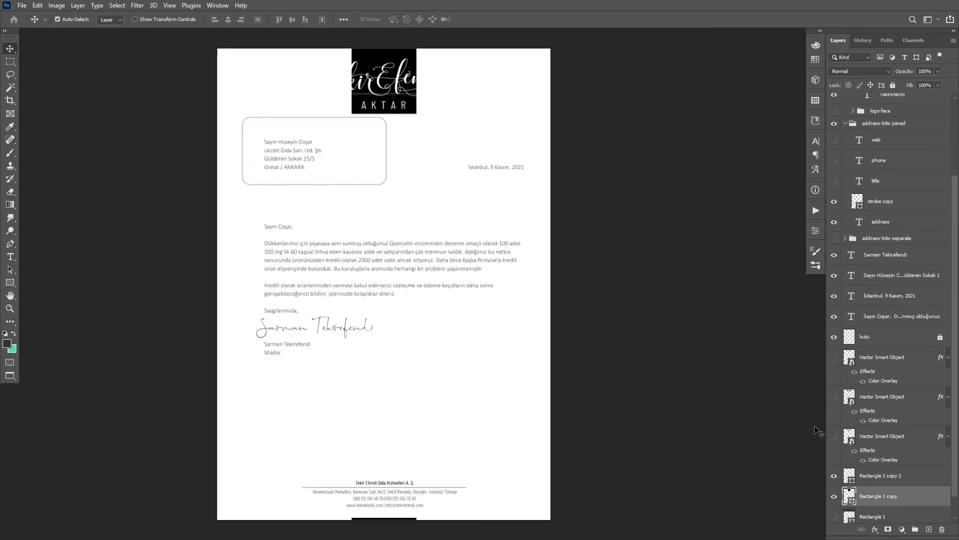
{"action": "left_click_drag", "start_coordinate": [405, 259], "coordinate": [427, 430]}
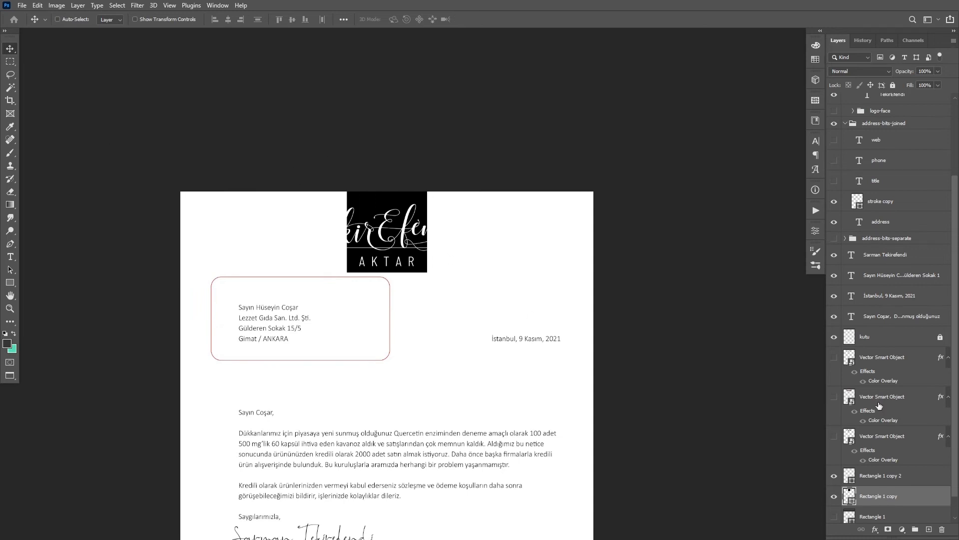
{"action": "left_click_drag", "start_coordinate": [957, 279], "coordinate": [958, 175]}
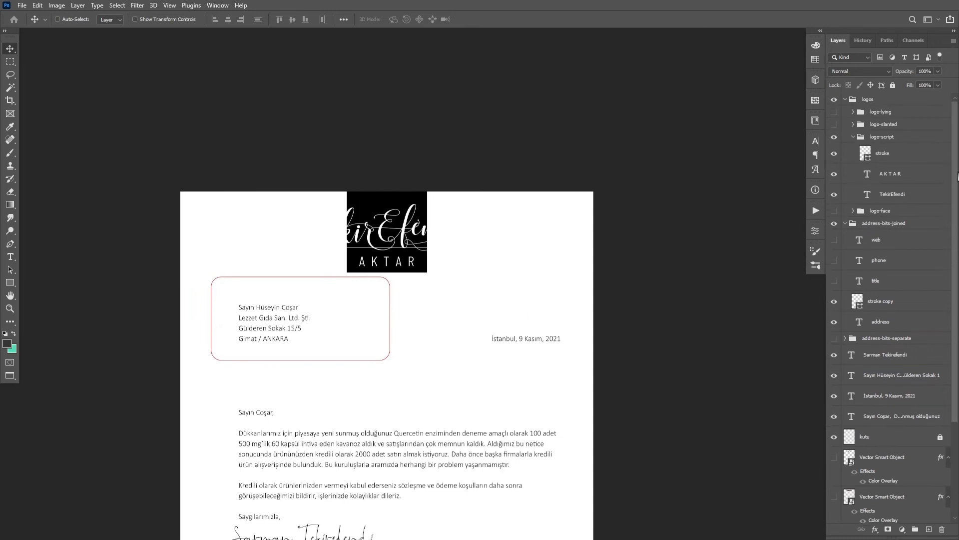
{"action": "double_click", "coordinate": [867, 195]}
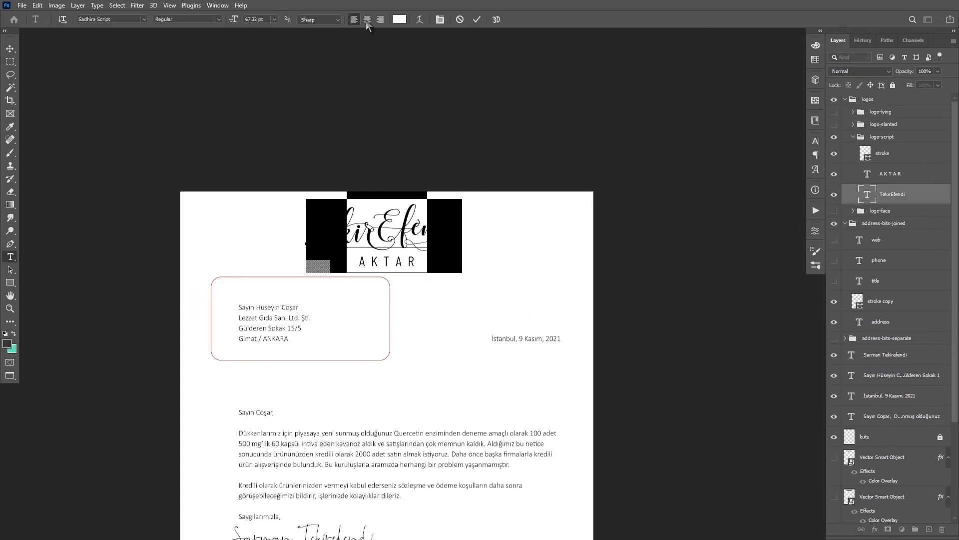
{"action": "left_click", "coordinate": [400, 19]}
{"action": "left_click", "coordinate": [417, 198]}
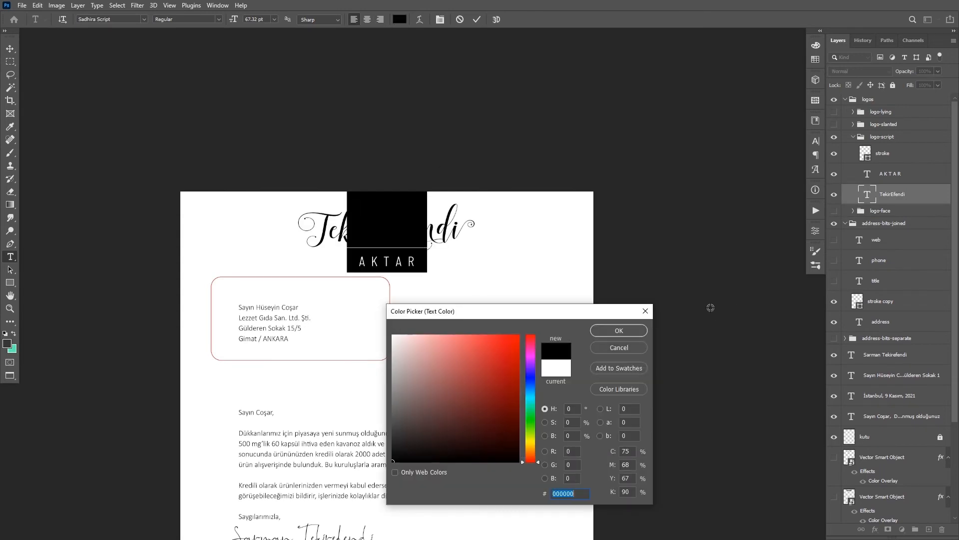
{"action": "left_click", "coordinate": [611, 330]}
Step: Set the color of the AKTAR text in the logo-script group to black, 000000
{"action": "double_click", "coordinate": [867, 175]}
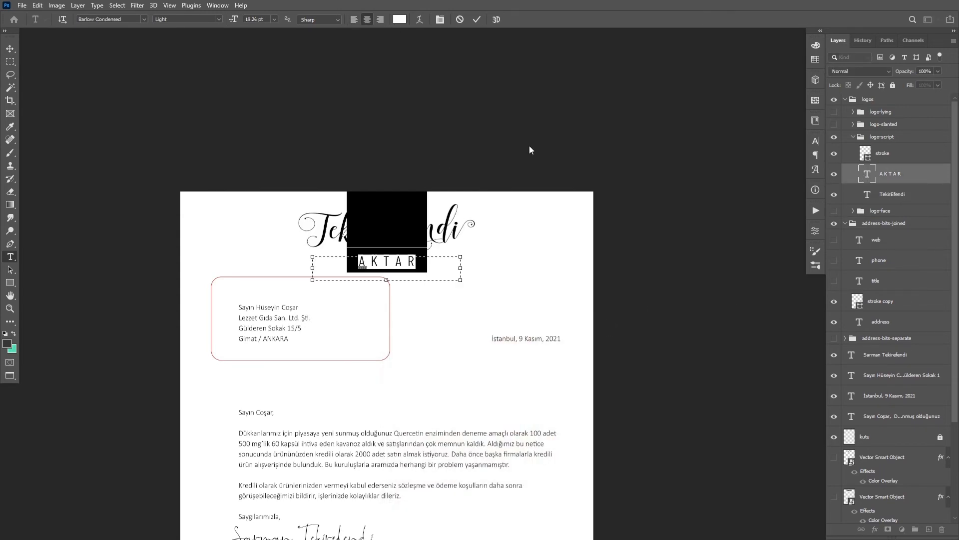
{"action": "left_click", "coordinate": [399, 19]}
{"action": "left_click", "coordinate": [399, 198]}
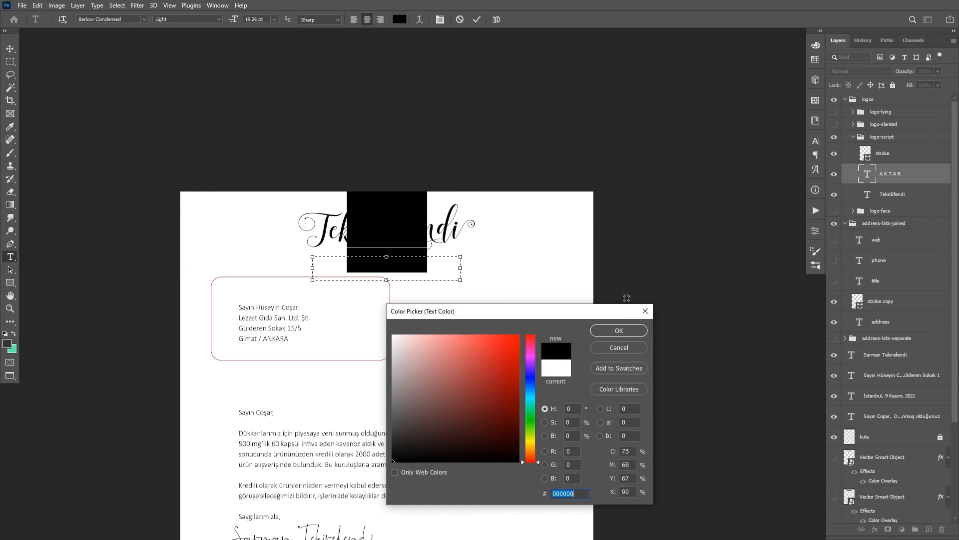
{"action": "left_click", "coordinate": [619, 330]}
Step: Change the stroke line beneath the TekirEfendi logo text to a black fill
{"action": "left_click", "coordinate": [867, 153]}
{"action": "key", "text": "v"}
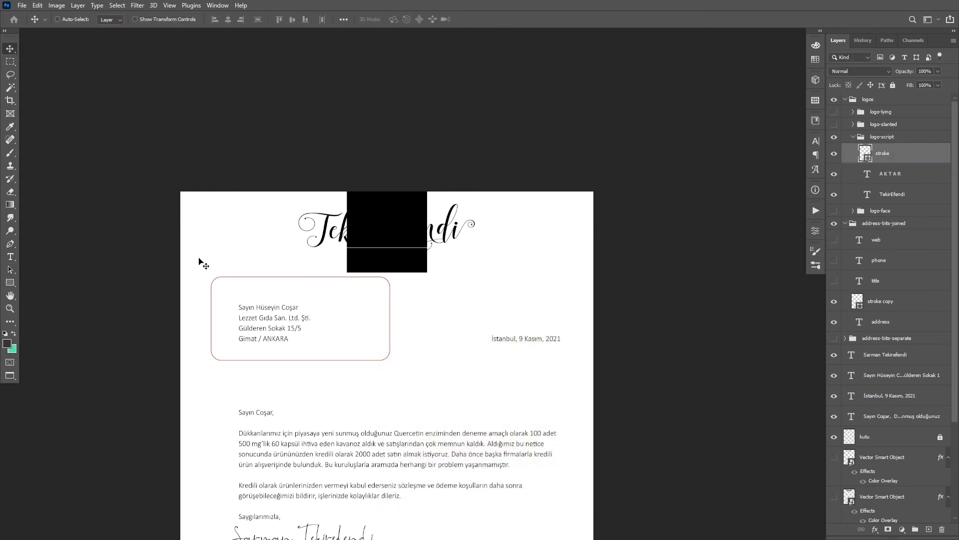
{"action": "left_click", "coordinate": [10, 270]}
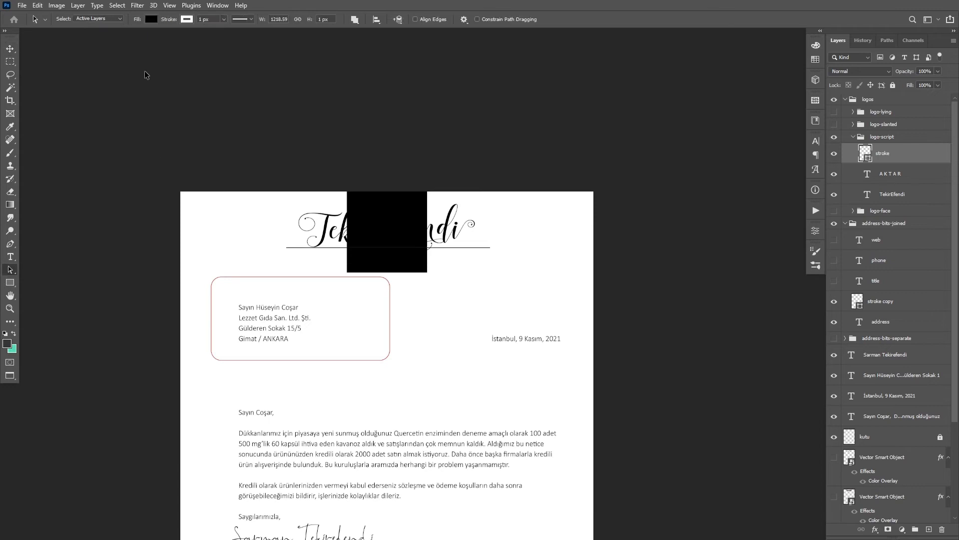
Step: Set the outline color of the line beneath the TekirEfendi logo text to black
{"action": "left_click", "coordinate": [186, 20]}
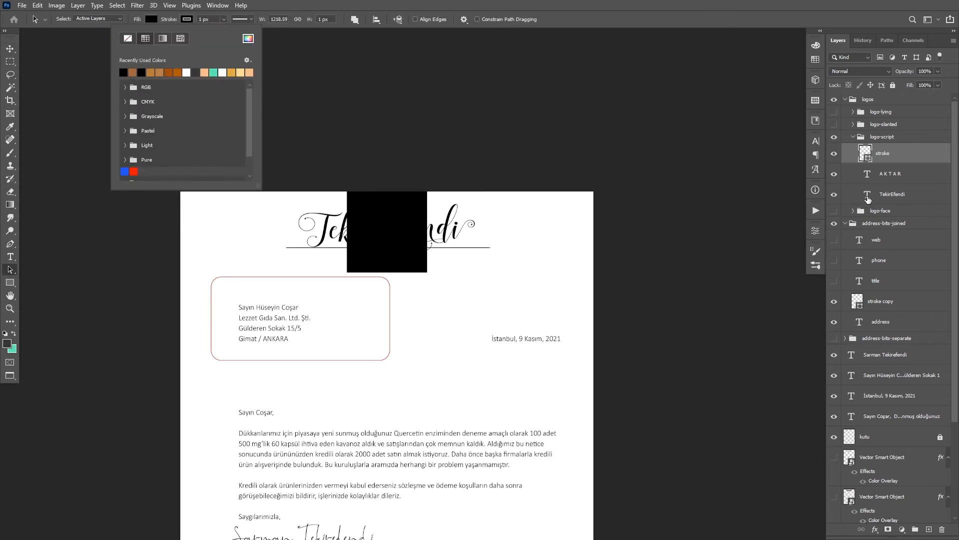
{"action": "left_click", "coordinate": [871, 198]}
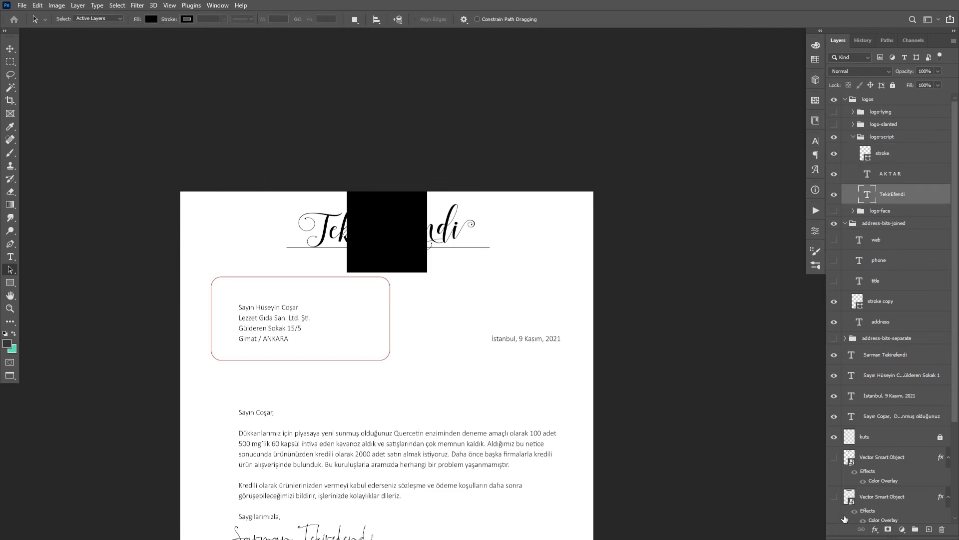
Step: Move the black Rectangle 1 copy square up until only a thin strip remains at the page's top edge
{"action": "left_click_drag", "start_coordinate": [955, 385], "coordinate": [957, 505]}
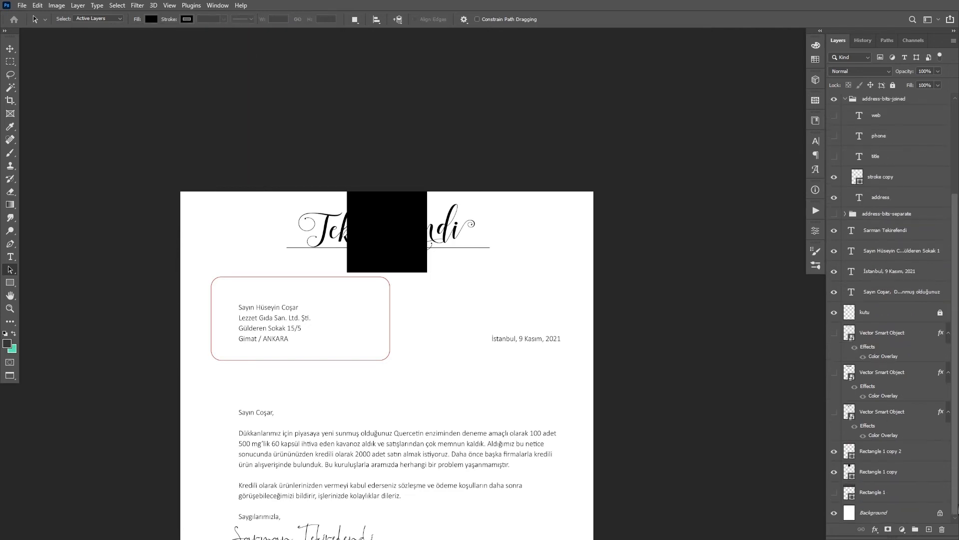
{"action": "left_click", "coordinate": [847, 471]}
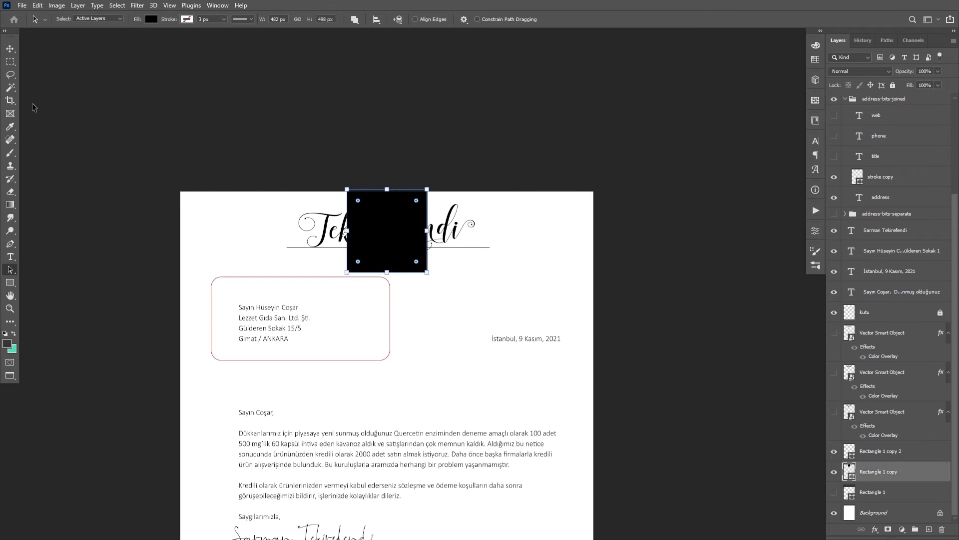
{"action": "left_click", "coordinate": [10, 49]}
{"action": "left_click_drag", "start_coordinate": [403, 338], "coordinate": [404, 264]}
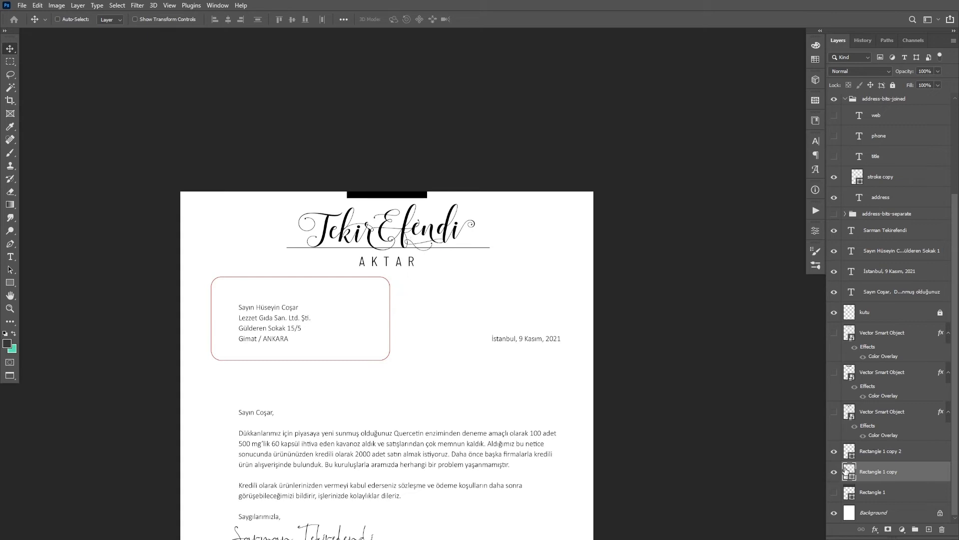
Step: Recolor the strip at the page's top edge to the orange e57d20 from the tekir-efendi-2 swatches
{"action": "left_click", "coordinate": [816, 60]}
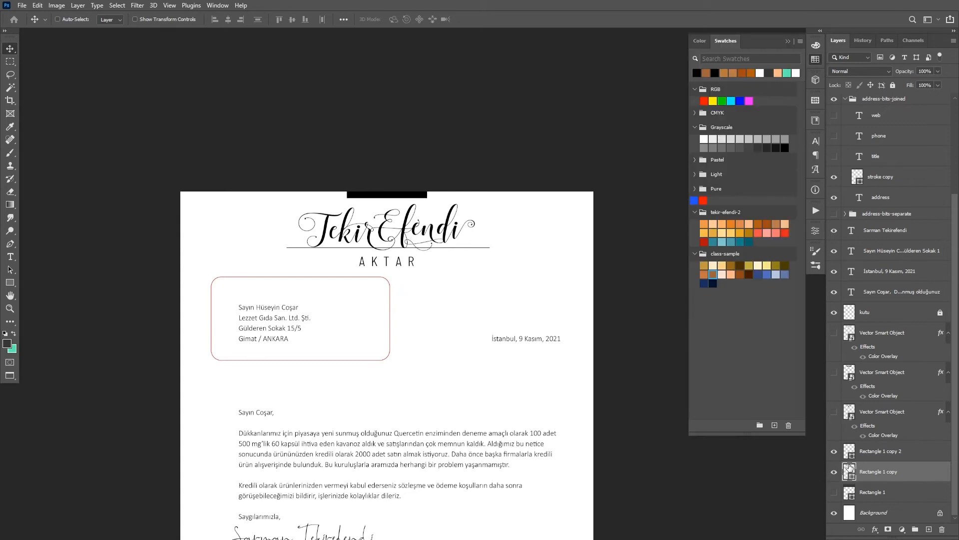
{"action": "double_click", "coordinate": [851, 469]}
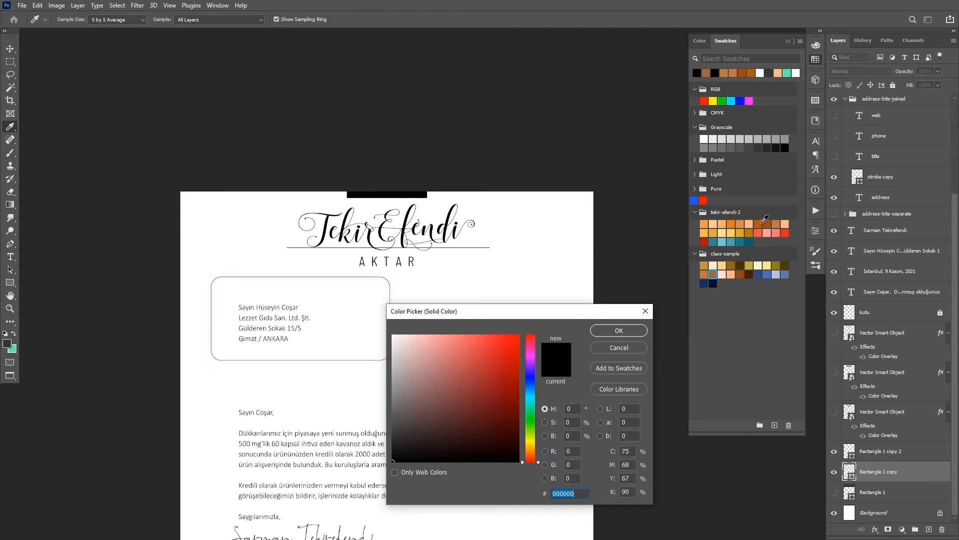
{"action": "left_click", "coordinate": [766, 225]}
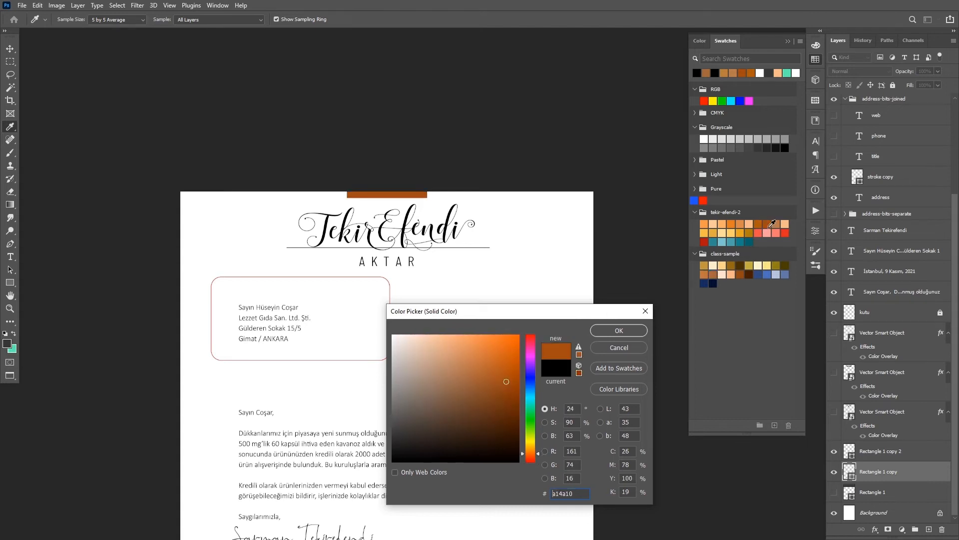
{"action": "left_click", "coordinate": [733, 223]}
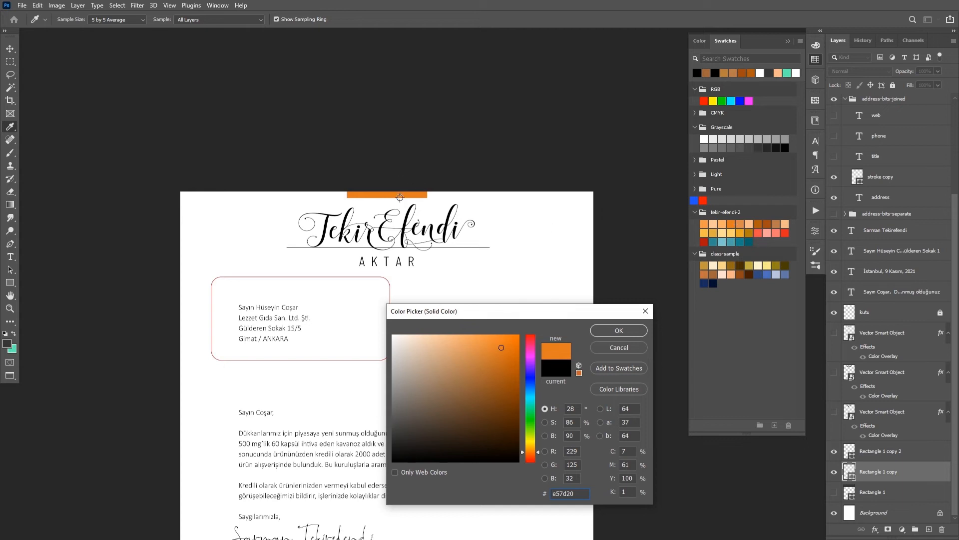
{"action": "left_click", "coordinate": [602, 331]}
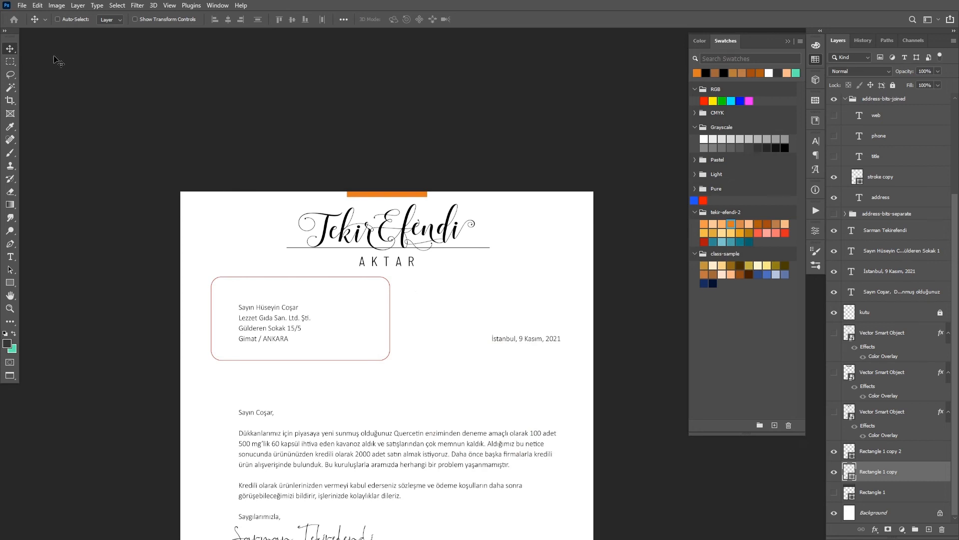
{"action": "left_click_drag", "start_coordinate": [407, 422], "coordinate": [391, 304]}
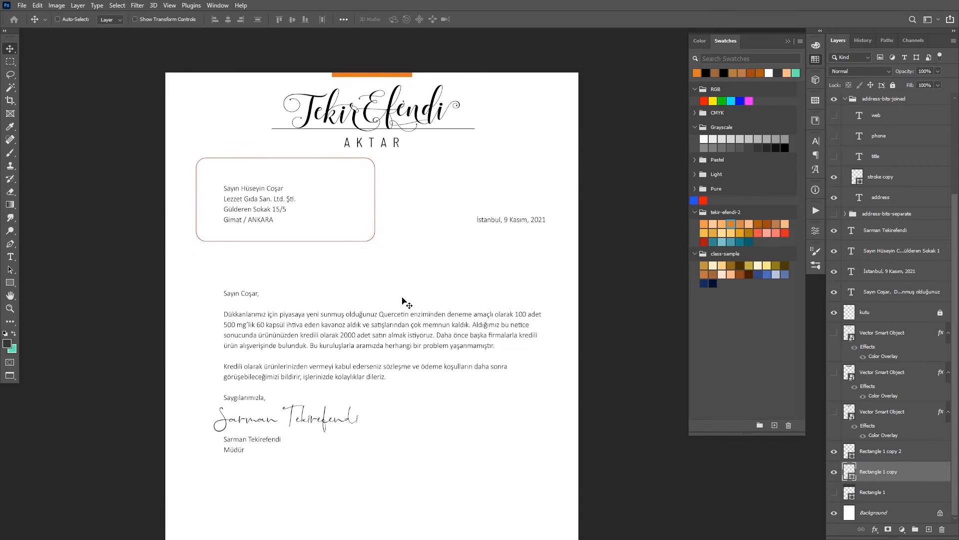
{"action": "left_click", "coordinate": [788, 41]}
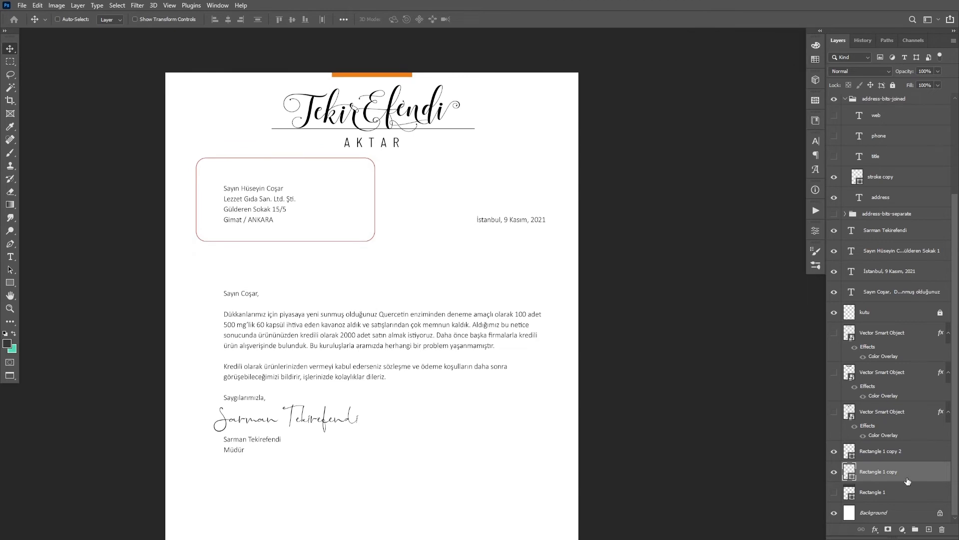
Step: Duplicate the orange strip, place the copy as a thin strip at the page's bottom edge, and hide the black Rectangle 1 copy 2
{"action": "left_click_drag", "start_coordinate": [920, 473], "coordinate": [929, 529]}
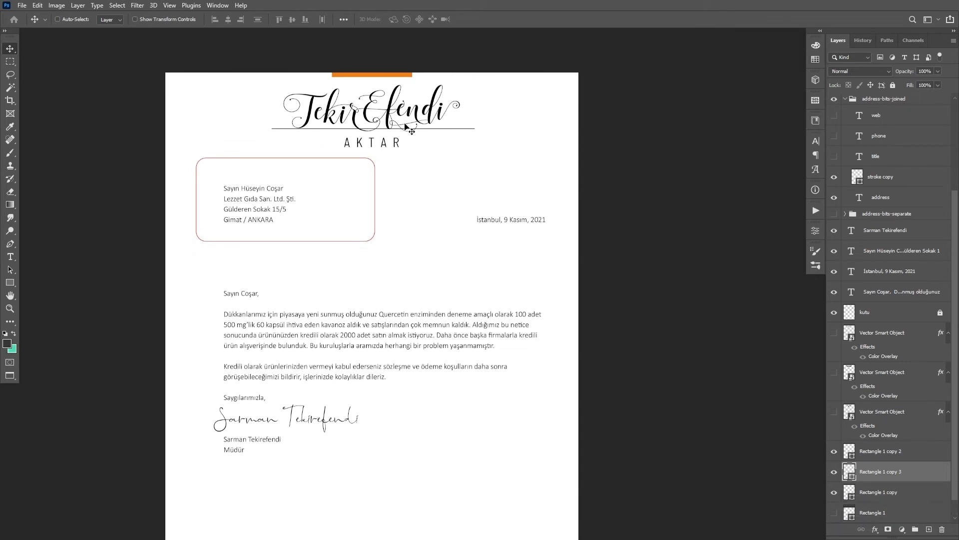
{"action": "left_click_drag", "start_coordinate": [380, 93], "coordinate": [401, 519]}
{"action": "left_click_drag", "start_coordinate": [441, 385], "coordinate": [438, 93]}
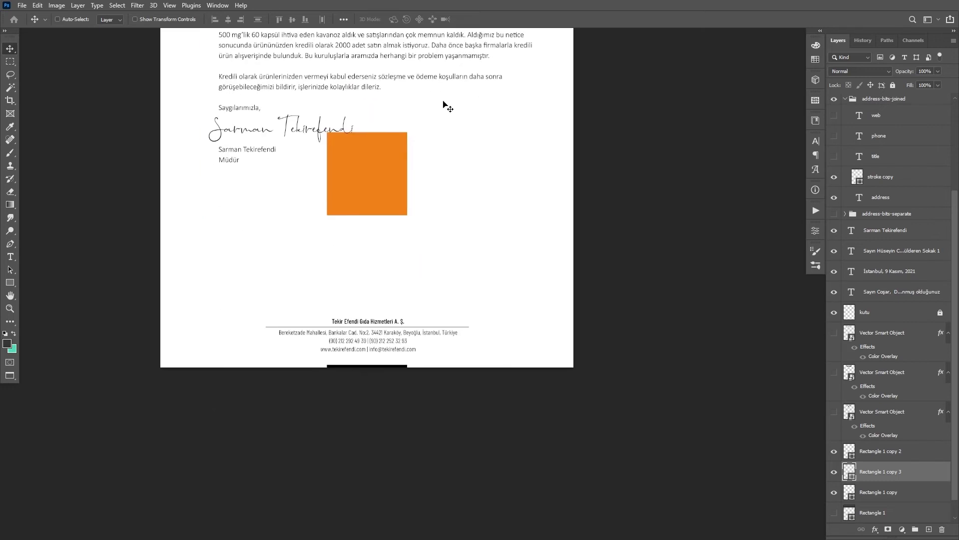
{"action": "left_click_drag", "start_coordinate": [375, 180], "coordinate": [391, 399]}
{"action": "left_click", "coordinate": [834, 451]}
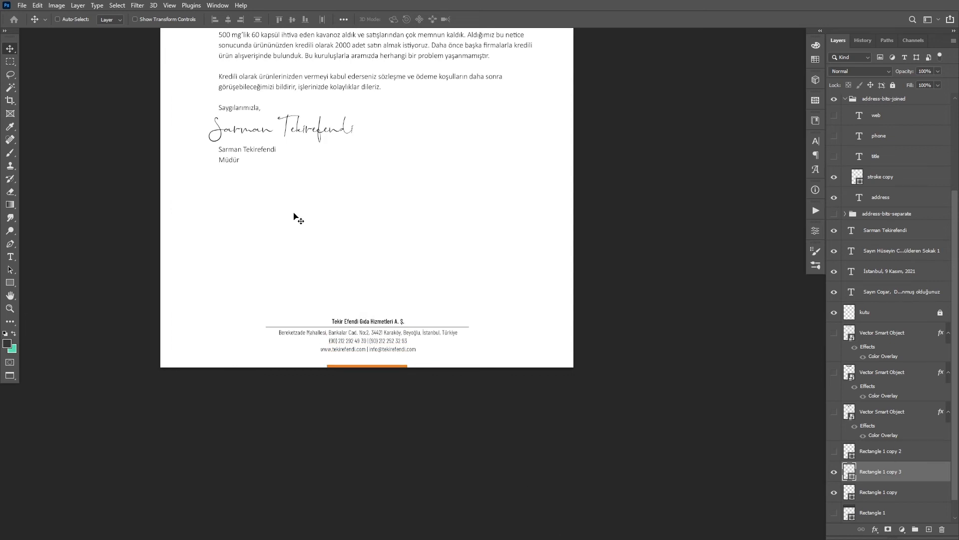
Step: Hide the kutu address-box layer around the recipient's address
{"action": "key", "text": "ctrl+minus"}
{"action": "key", "text": "ctrl+minus"}
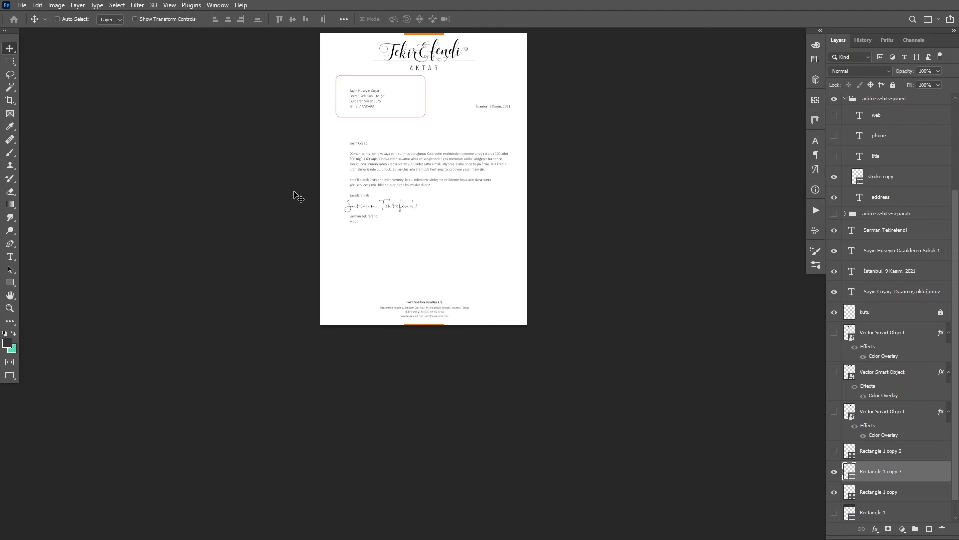
{"action": "left_click_drag", "start_coordinate": [353, 259], "coordinate": [325, 344]}
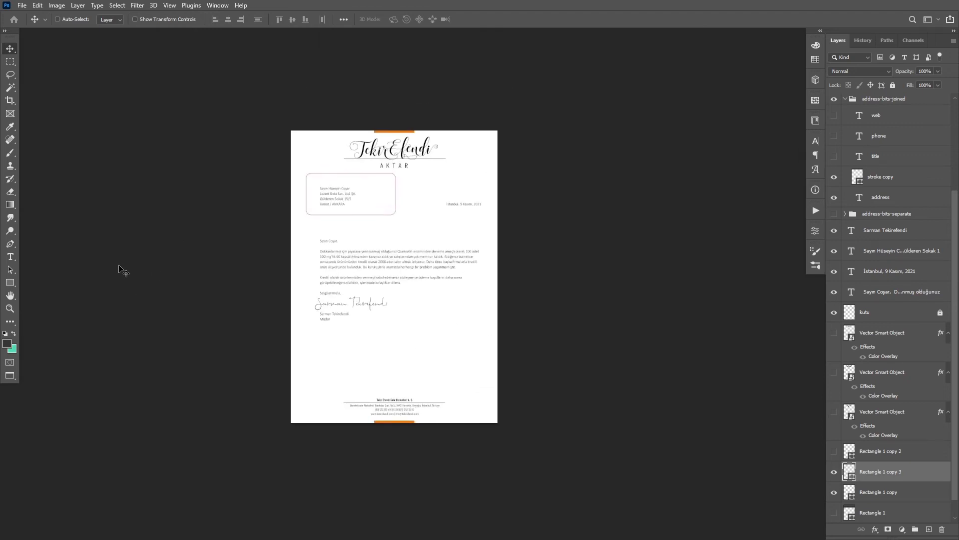
{"action": "key", "text": "ctrl+plus"}
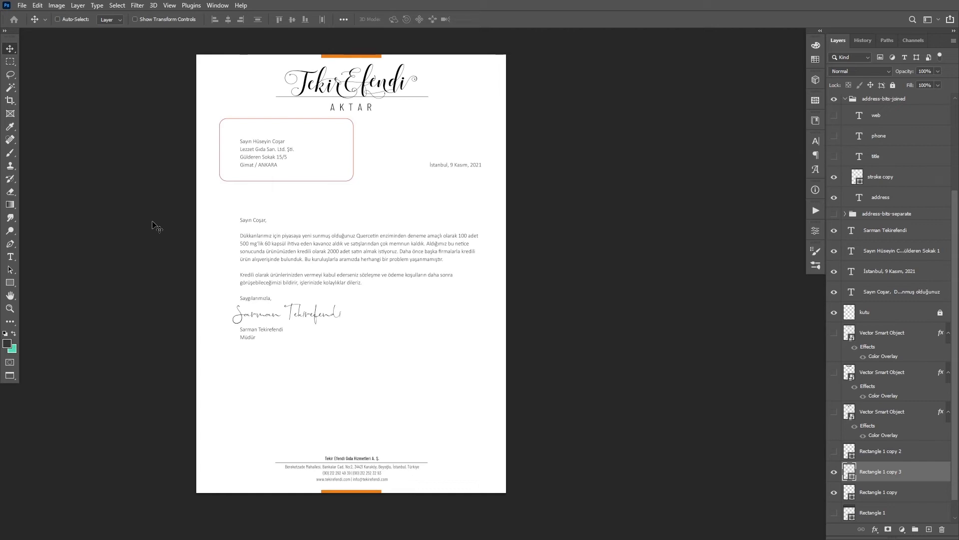
{"action": "left_click", "coordinate": [845, 496]}
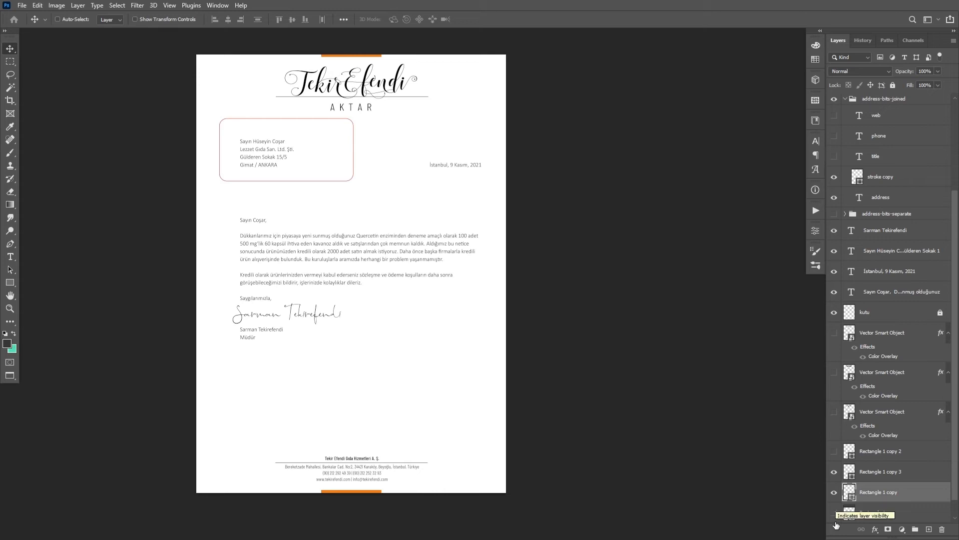
{"action": "left_click_drag", "start_coordinate": [386, 369], "coordinate": [486, 400]}
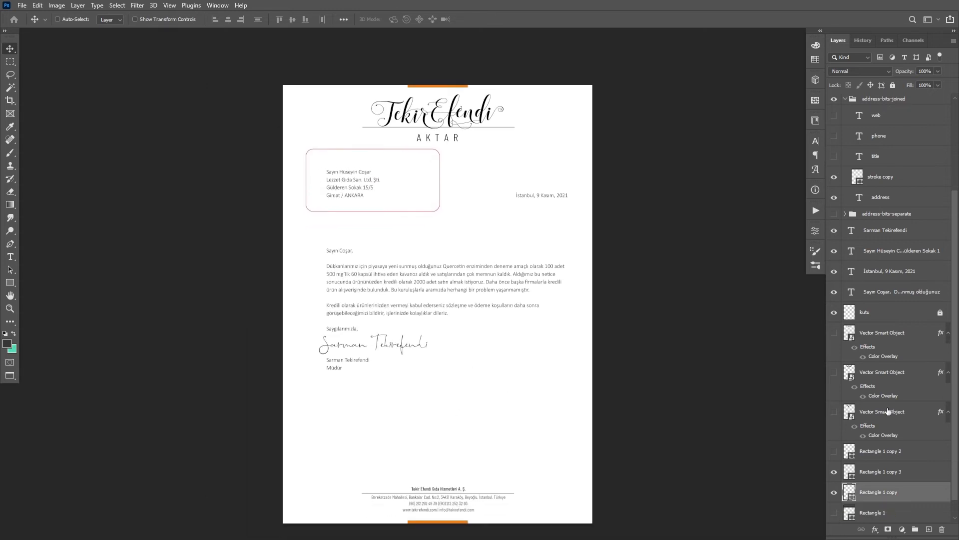
{"action": "left_click", "coordinate": [834, 312]}
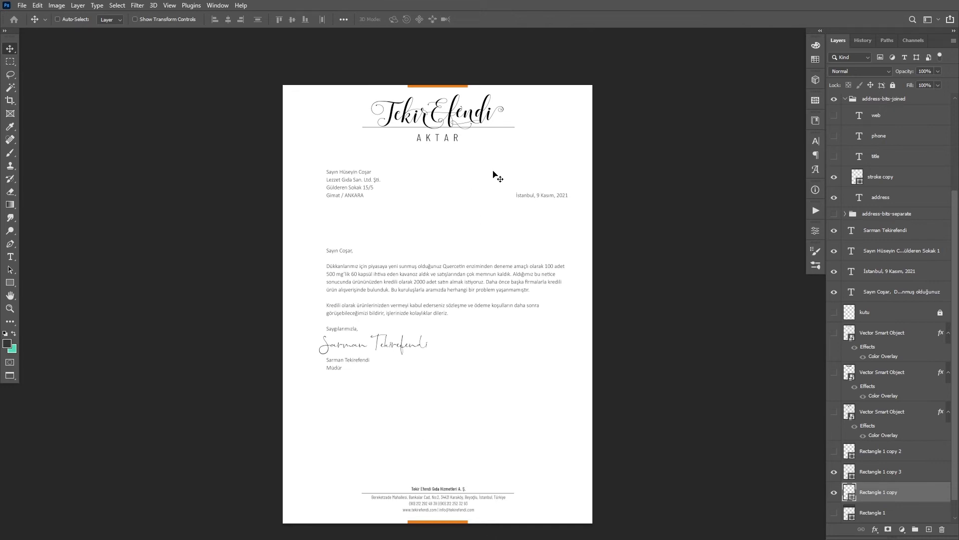
Step: Recolor the strip at the page's bottom edge, Rectangle 1 copy 3, to the teal 4da5ad from the tekir-efendi-2 swatches
{"action": "left_click", "coordinate": [833, 493]}
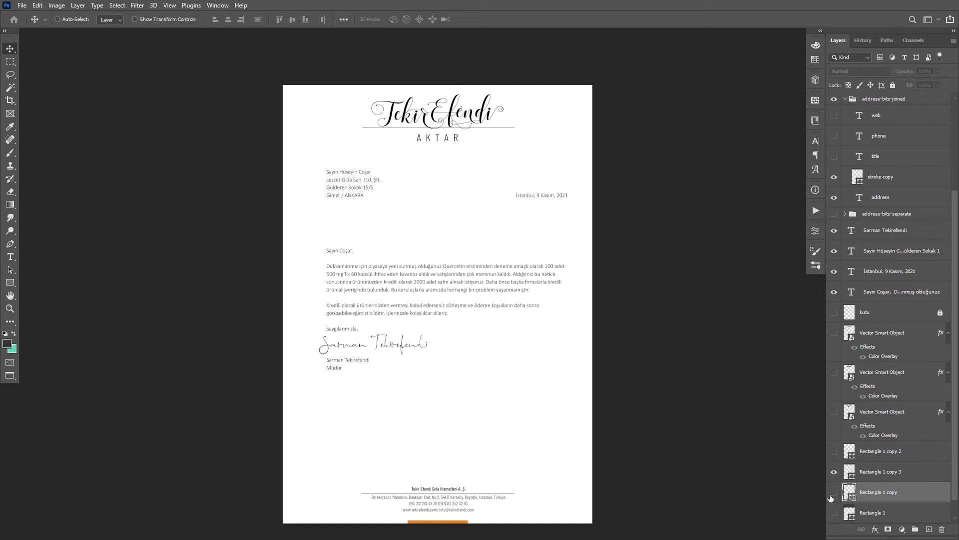
{"action": "left_click", "coordinate": [833, 493]}
{"action": "left_click", "coordinate": [833, 472]}
{"action": "left_click", "coordinate": [833, 473]}
{"action": "left_click", "coordinate": [849, 473]}
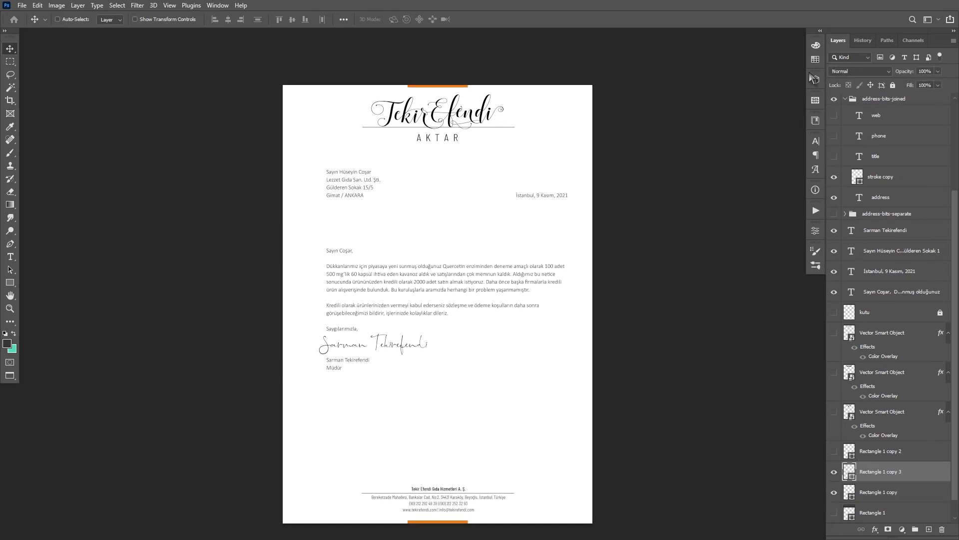
{"action": "left_click", "coordinate": [816, 59]}
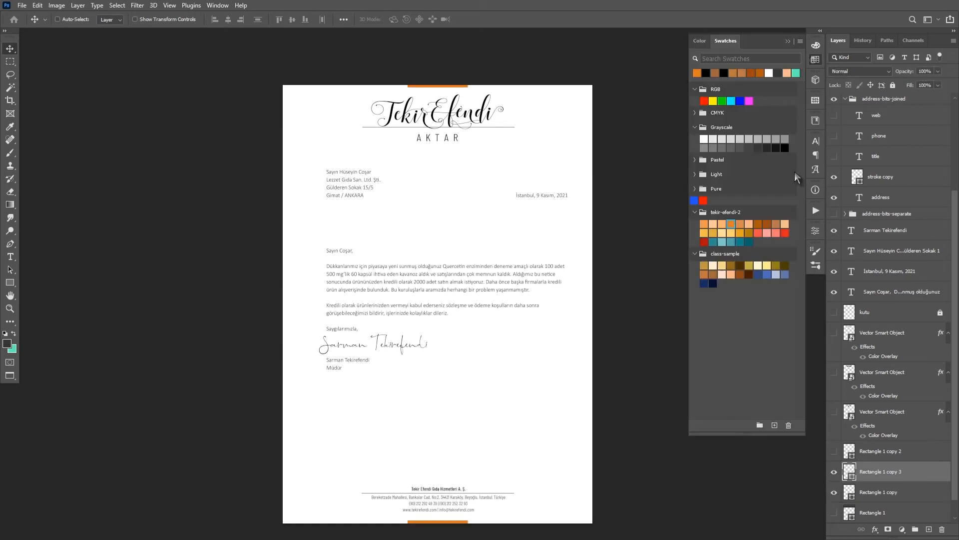
{"action": "double_click", "coordinate": [848, 471]}
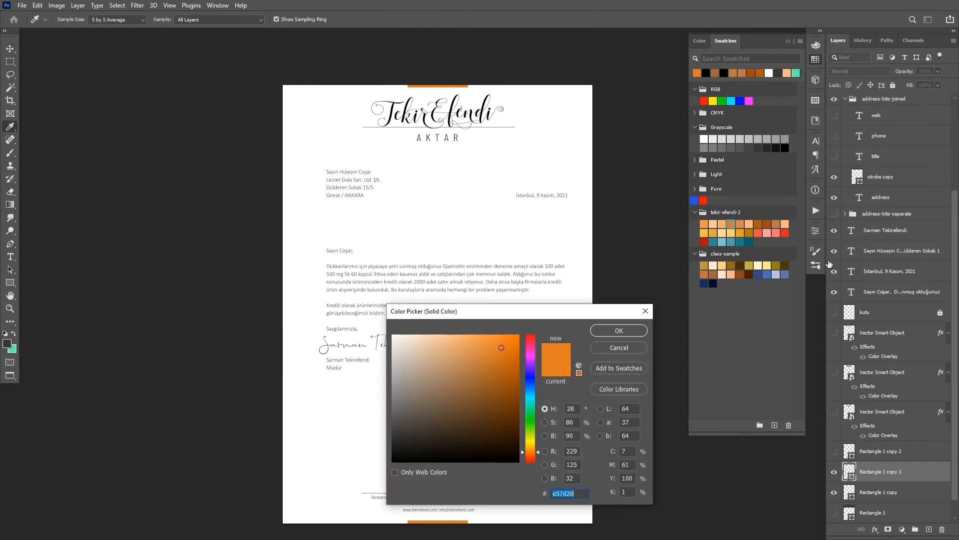
{"action": "left_click_drag", "start_coordinate": [567, 315], "coordinate": [293, 152]}
{"action": "left_click", "coordinate": [732, 242]}
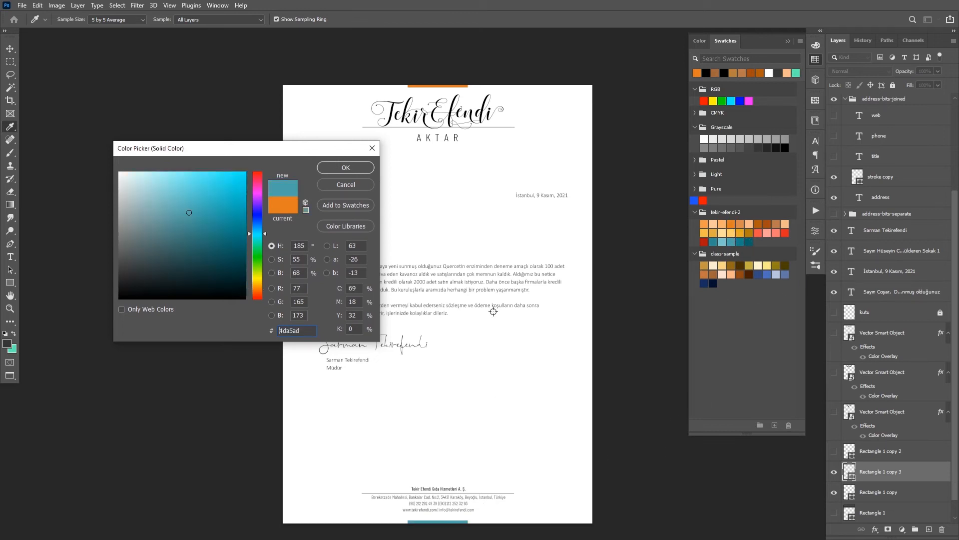
{"action": "left_click", "coordinate": [354, 169]}
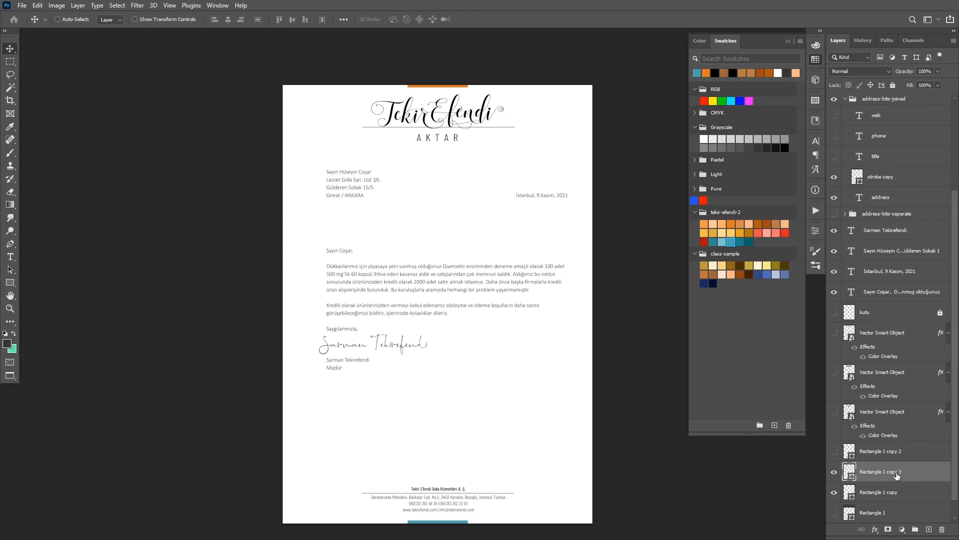
{"action": "left_click", "coordinate": [788, 41]}
Step: Duplicate the orange top strip, place the copy at the page's left edge, show the guides and center it vertically between the middle guides
{"action": "left_click_drag", "start_coordinate": [930, 499], "coordinate": [930, 529]}
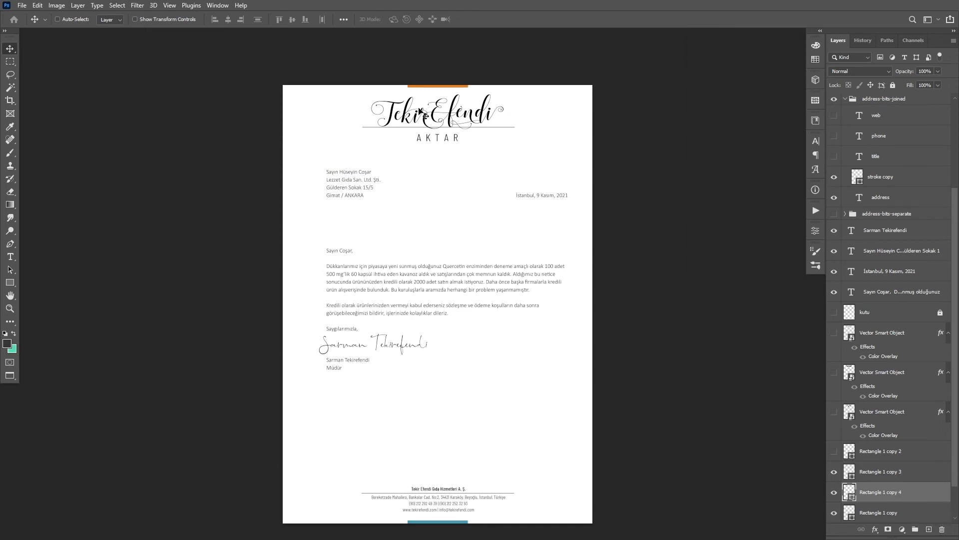
{"action": "left_click_drag", "start_coordinate": [438, 99], "coordinate": [253, 341]}
{"action": "key", "text": "ctrl+semicolon"}
{"action": "left_click_drag", "start_coordinate": [285, 297], "coordinate": [285, 304]}
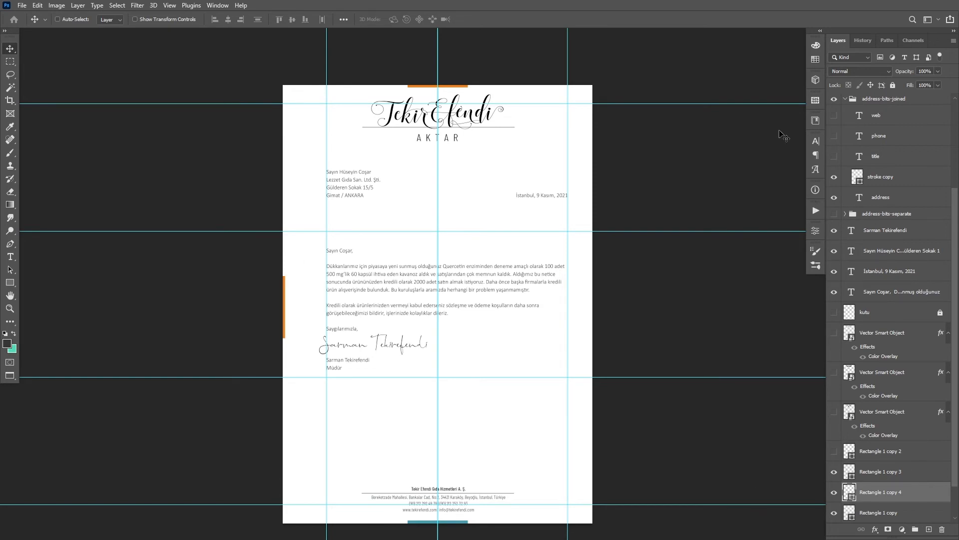
Step: Recolor the strip at the page's left edge to the pink ff9f9a from the tekir-efendi-2 swatches, and hide the guides
{"action": "left_click", "coordinate": [816, 62]}
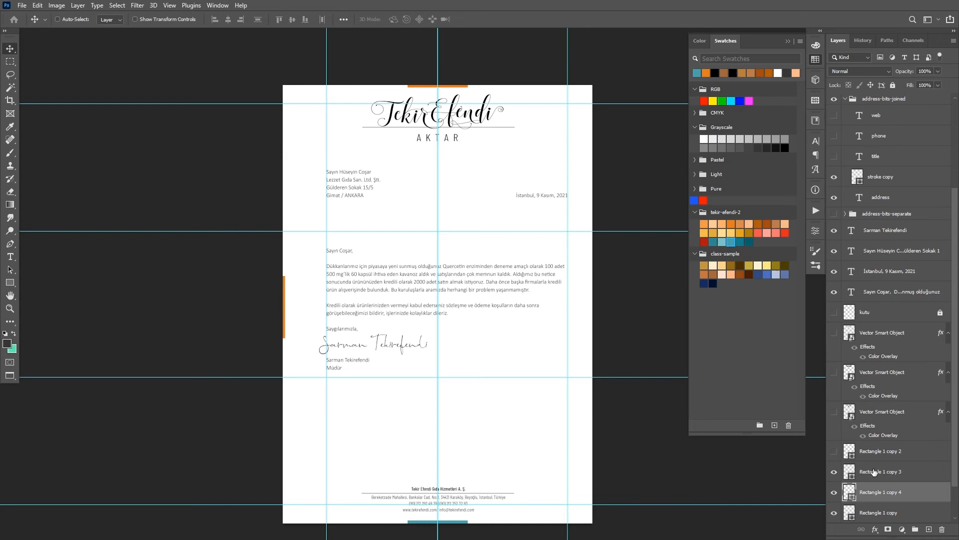
{"action": "double_click", "coordinate": [848, 497]}
{"action": "left_click_drag", "start_coordinate": [249, 146], "coordinate": [506, 299]}
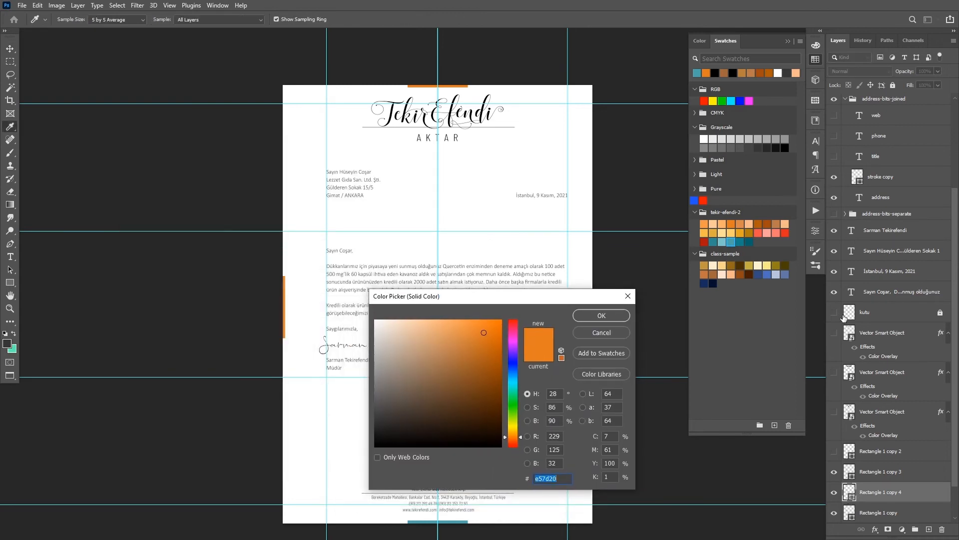
{"action": "left_click", "coordinate": [768, 232]}
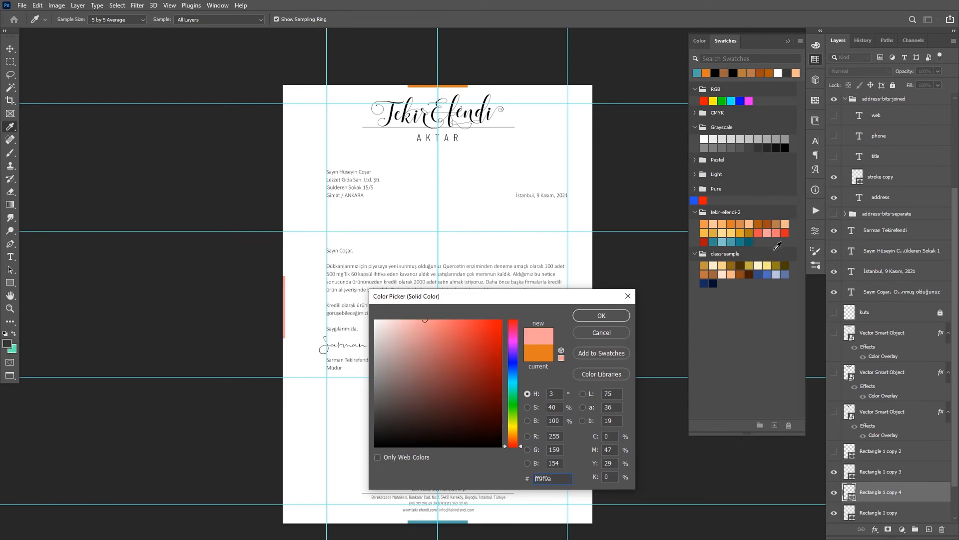
{"action": "left_click", "coordinate": [600, 316]}
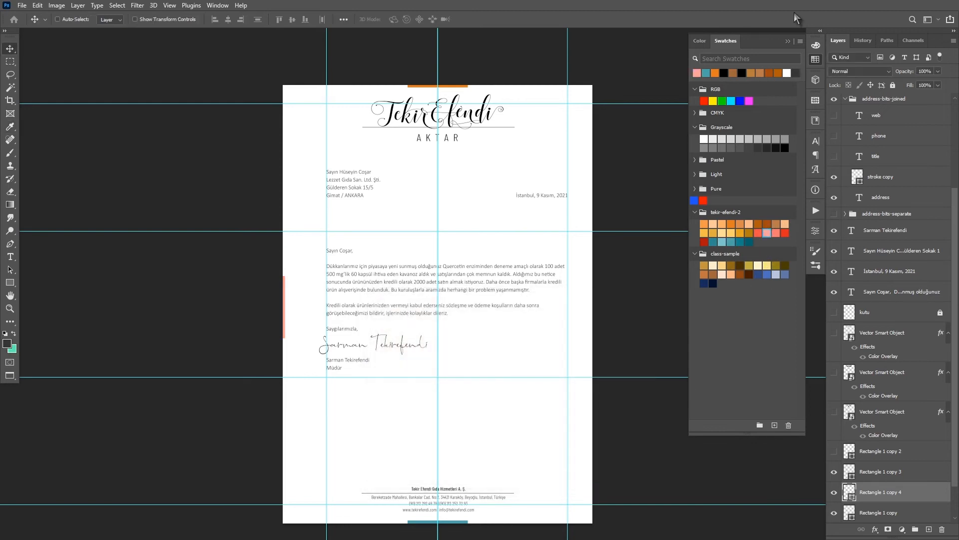
{"action": "left_click", "coordinate": [787, 42]}
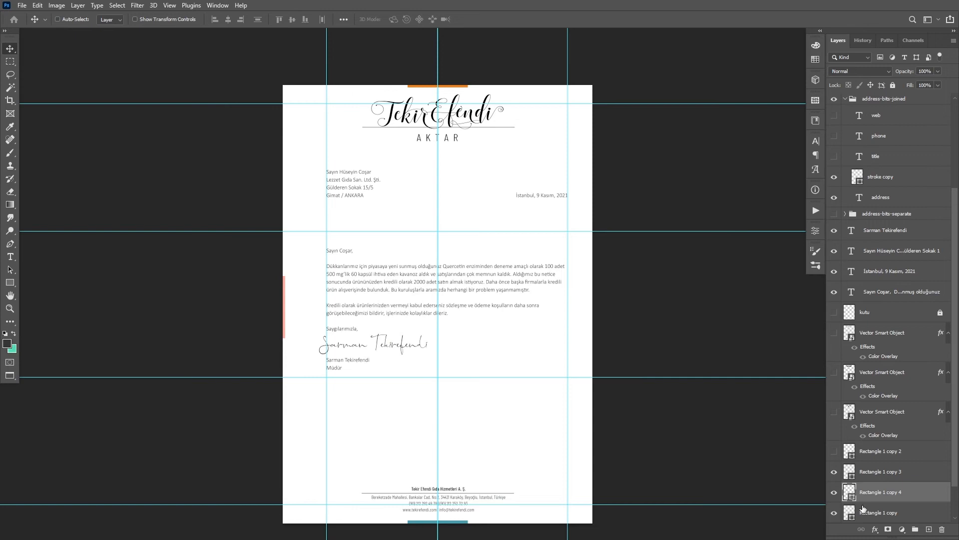
{"action": "key", "text": "ctrl+semicolon"}
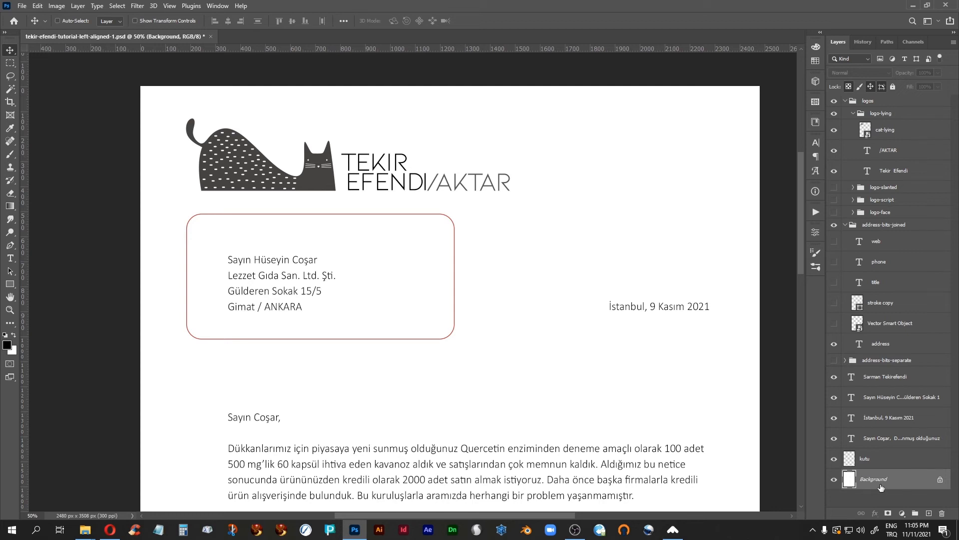
Step: Draw a rectangle about 1691 by 463 px on a new layer above the Background, covering the header from the cat's face to the page's right edge
{"action": "left_click", "coordinate": [928, 513]}
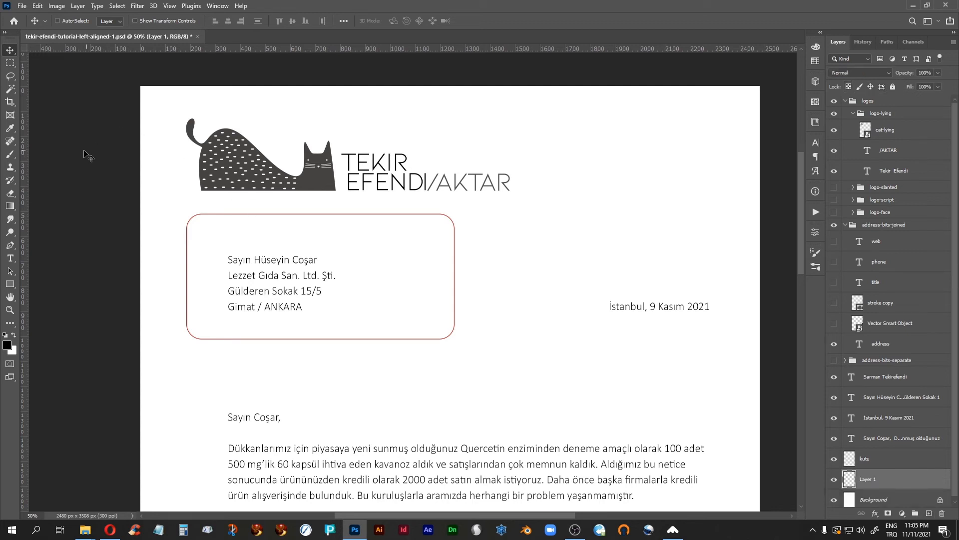
{"action": "left_click", "coordinate": [10, 284]}
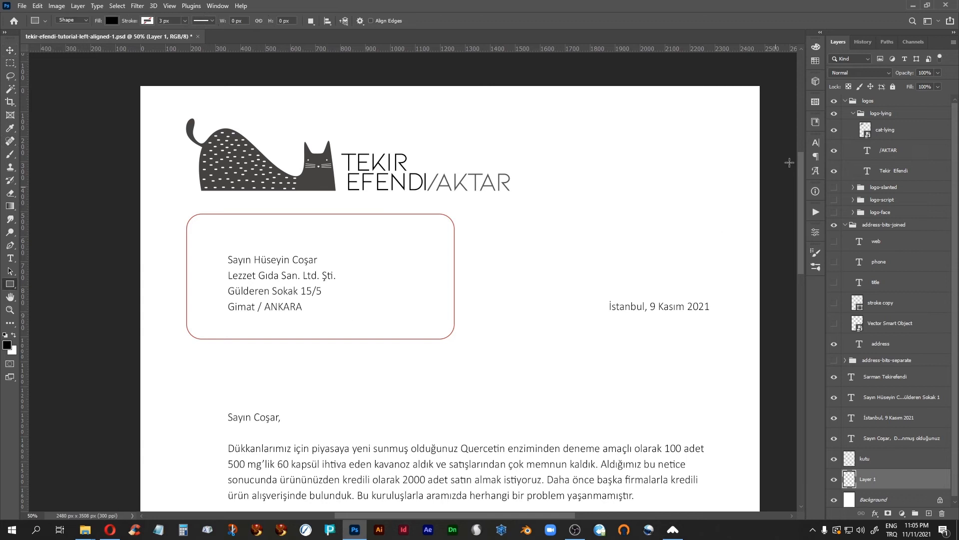
{"action": "left_click_drag", "start_coordinate": [760, 86], "coordinate": [336, 200]}
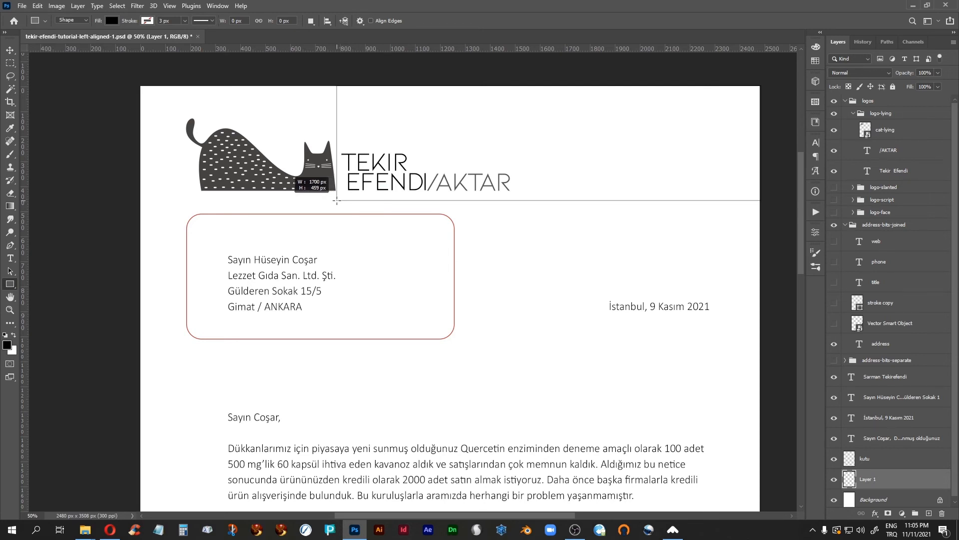
{"action": "left_click_drag", "start_coordinate": [337, 200], "coordinate": [339, 201]}
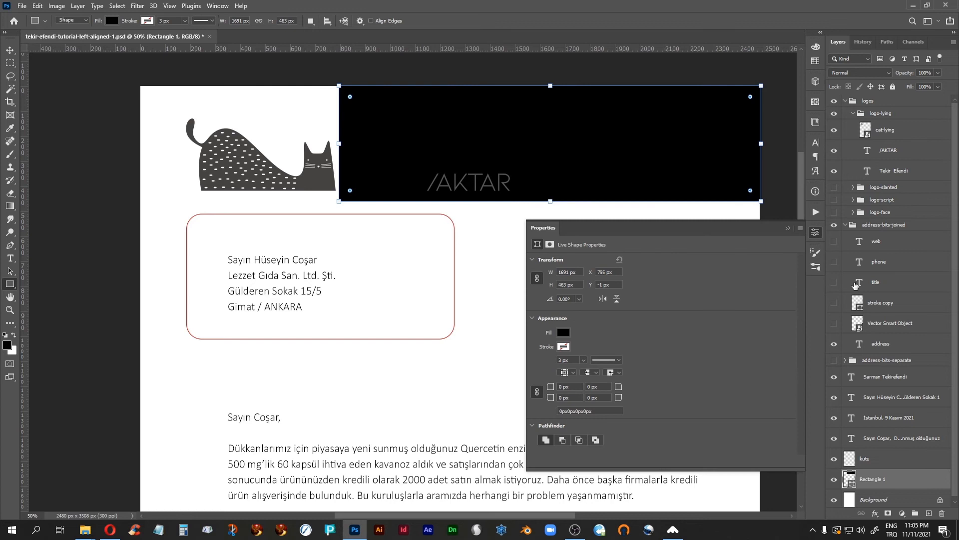
{"action": "left_click", "coordinate": [787, 228]}
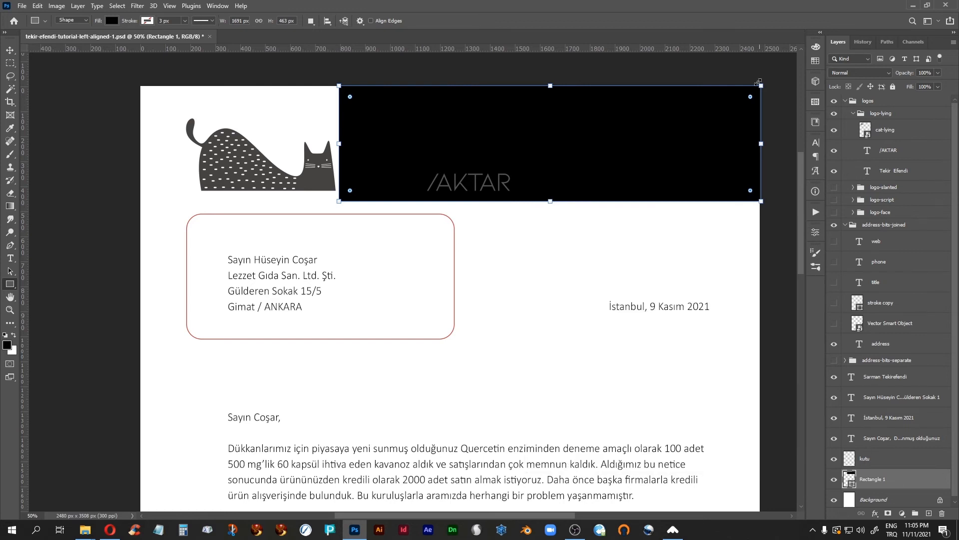
Step: Recolor the header rectangle to the red b2160e from the tekir-efendi-2 swatches
{"action": "left_click", "coordinate": [816, 62]}
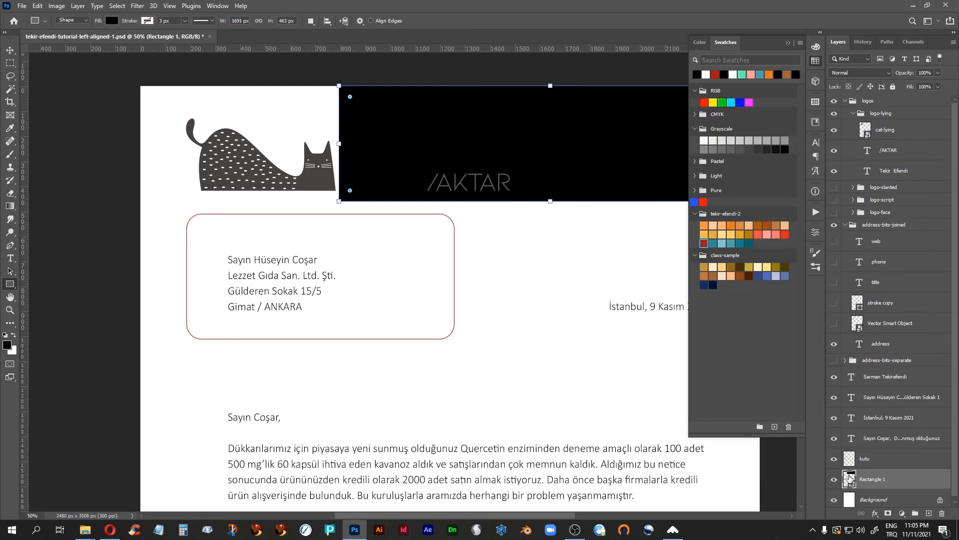
{"action": "double_click", "coordinate": [848, 478]}
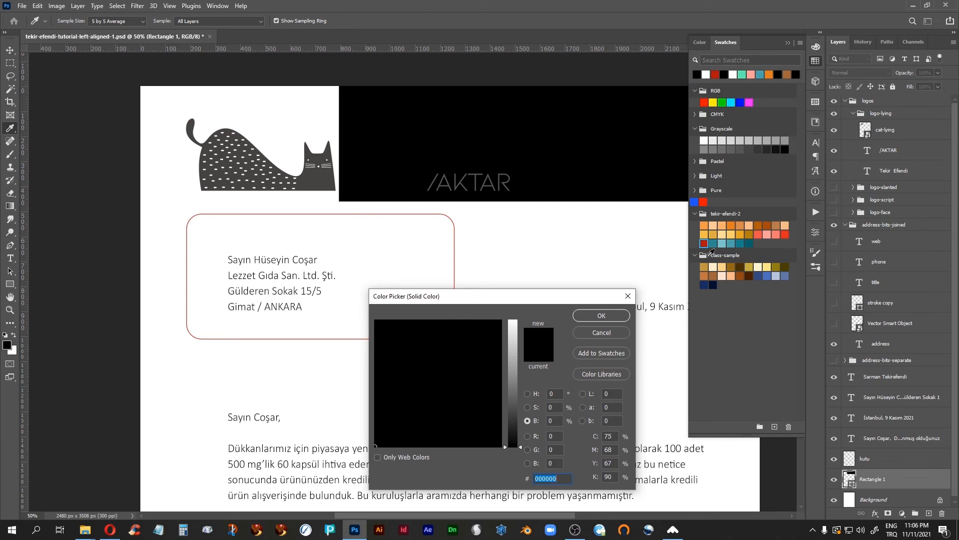
{"action": "left_click", "coordinate": [703, 243]}
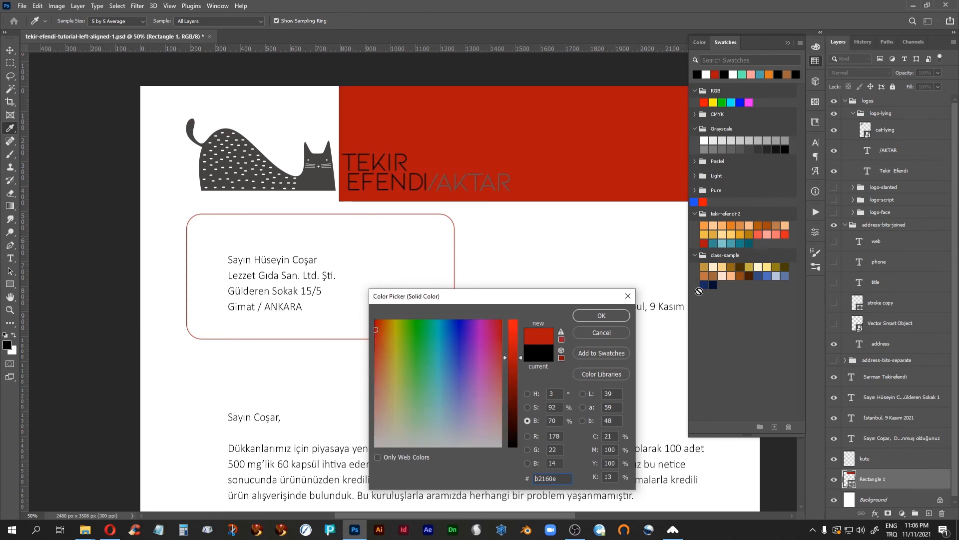
{"action": "left_click", "coordinate": [600, 316]}
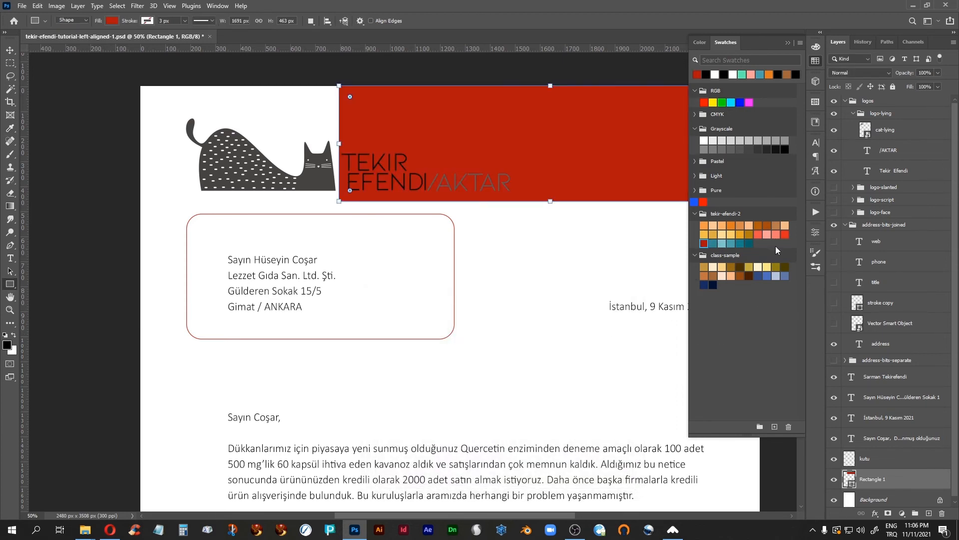
{"action": "left_click", "coordinate": [788, 43]}
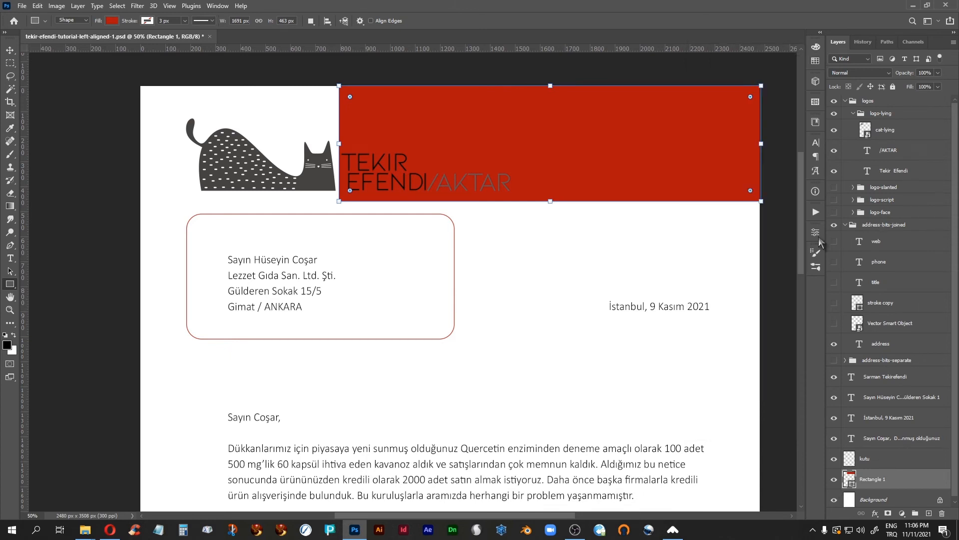
Step: Nudge the cat-lying artwork slightly left to leave a small gap between the cat and the red header rectangle
{"action": "left_click", "coordinate": [10, 50]}
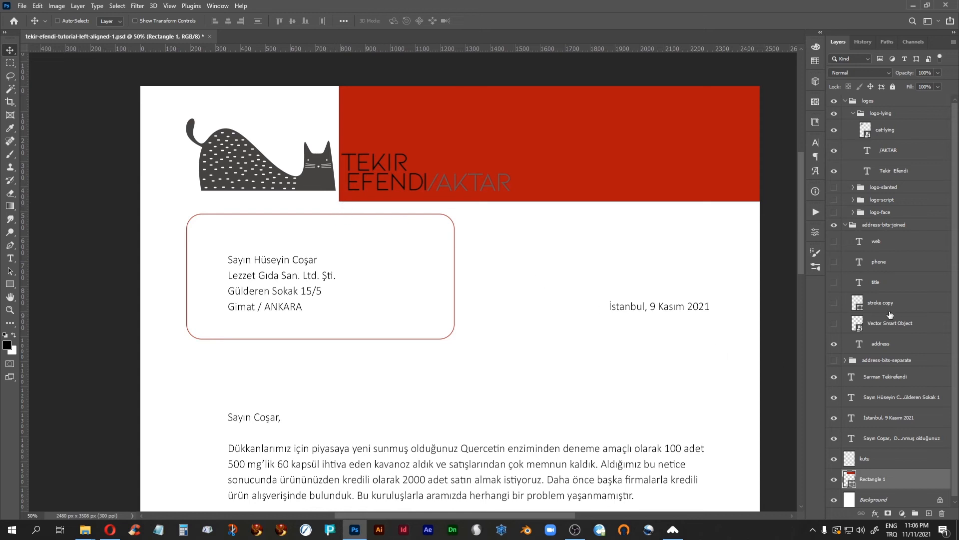
{"action": "left_click", "coordinate": [869, 130]}
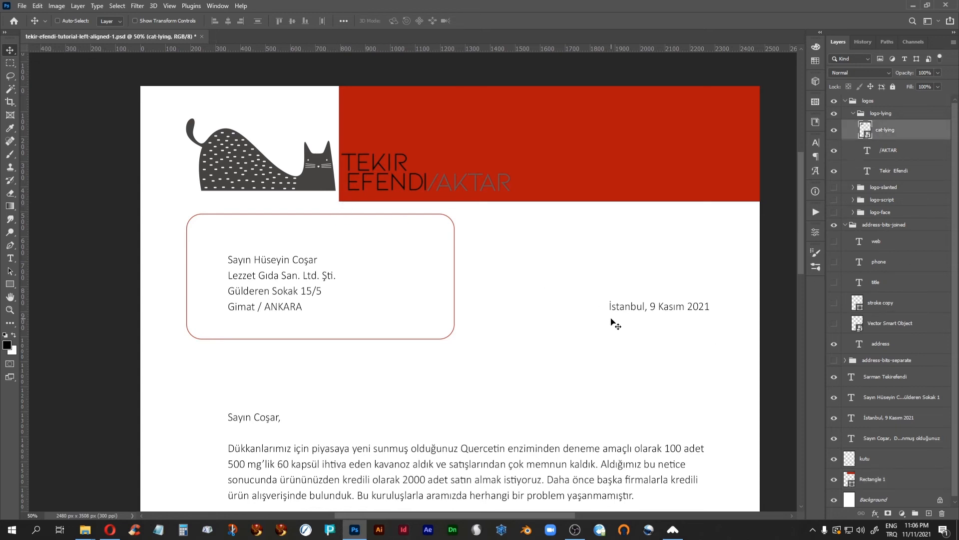
{"action": "key", "text": "Left"}
{"action": "key", "text": "Left"}
{"action": "key", "text": "Left"}
{"action": "key", "text": "Left"}
{"action": "key", "text": "Left"}
{"action": "key", "text": "Left"}
{"action": "key", "text": "Left"}
{"action": "key", "text": "Left"}
{"action": "key", "text": "Left"}
{"action": "key", "text": "Left"}
{"action": "key", "text": "Left"}
{"action": "key", "text": "Left"}
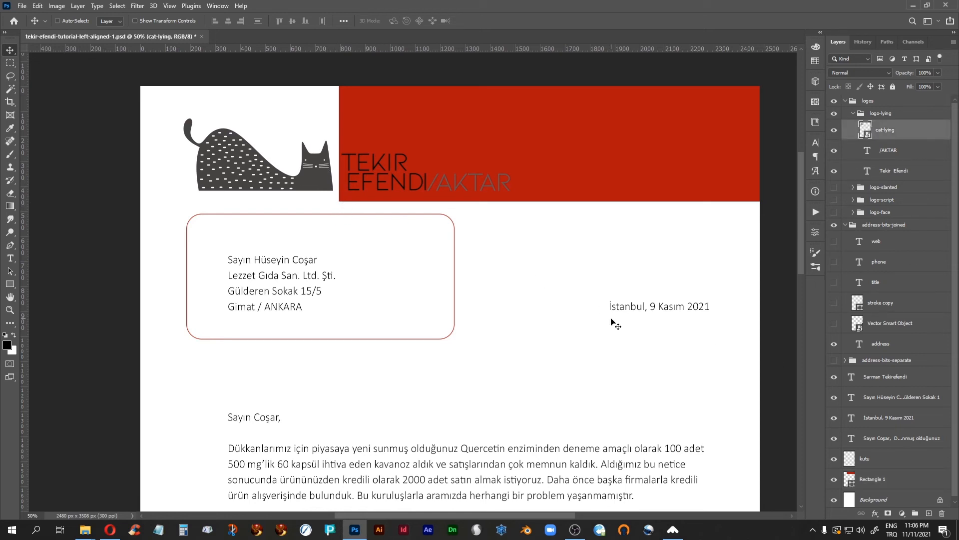
Step: Recolor the Tekir Efendi text of the lying-cat logo to white sampled from the page
{"action": "double_click", "coordinate": [867, 170]}
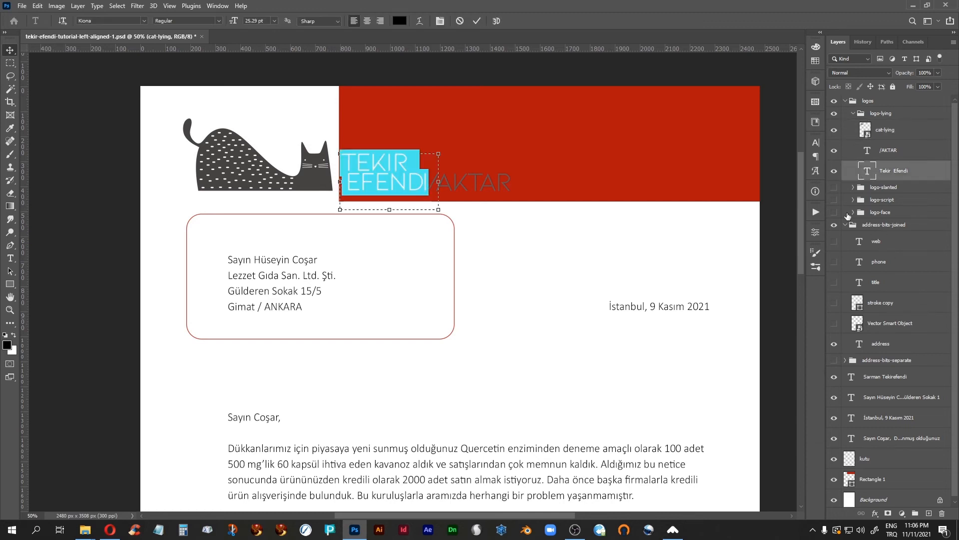
{"action": "left_click", "coordinate": [400, 21]}
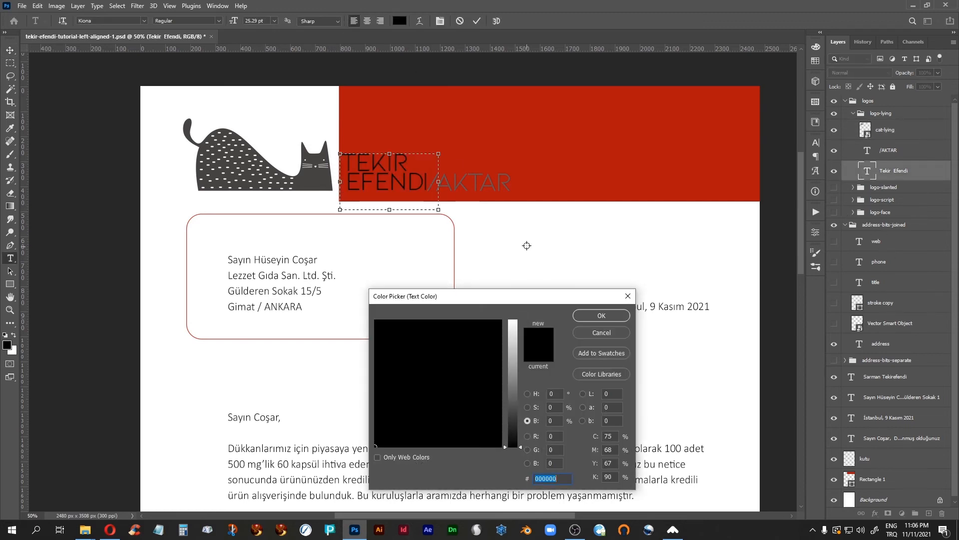
{"action": "left_click", "coordinate": [669, 295]}
{"action": "left_click", "coordinate": [605, 318]}
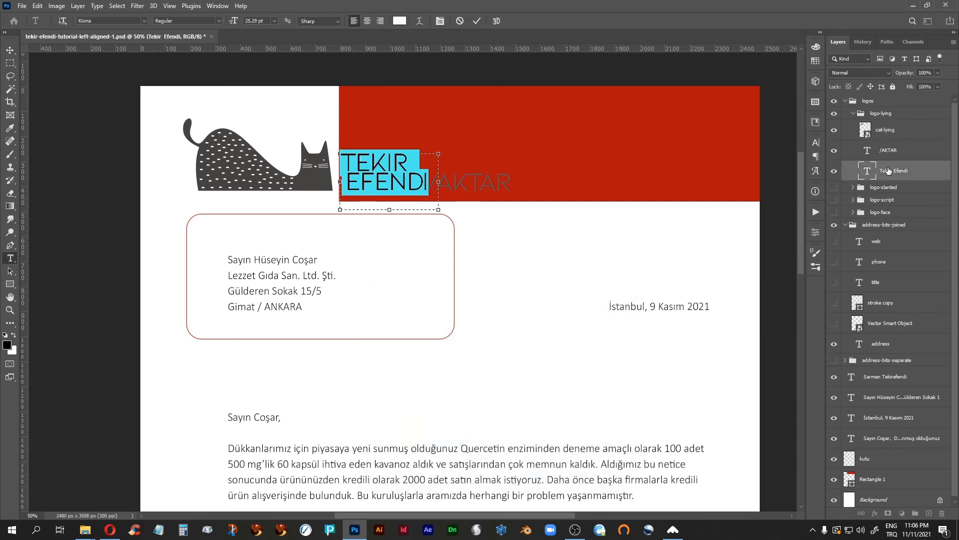
Step: Recolor the /AKTAR text of the logo to white sampled from the page and commit the text edit
{"action": "double_click", "coordinate": [867, 150]}
{"action": "left_click", "coordinate": [400, 21]}
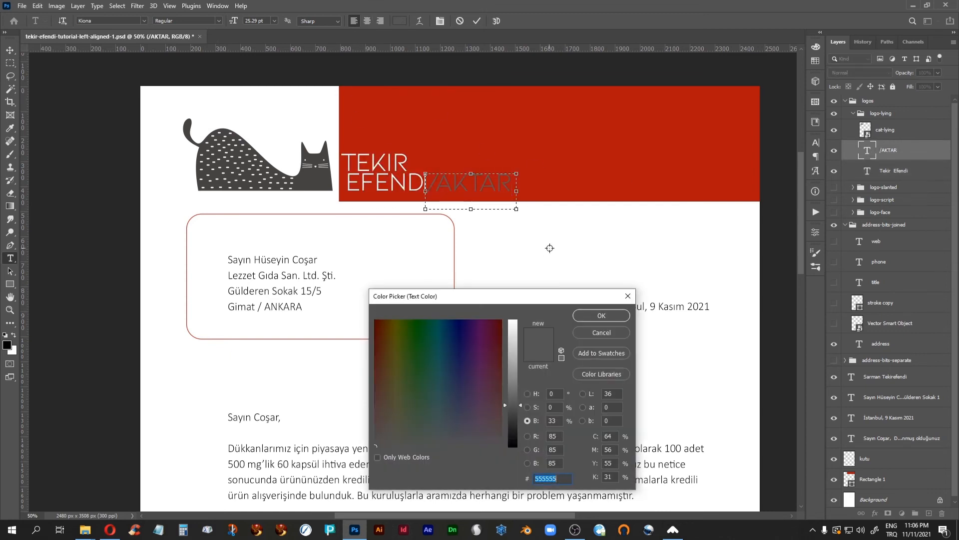
{"action": "left_click", "coordinate": [742, 264]}
{"action": "left_click", "coordinate": [601, 316]}
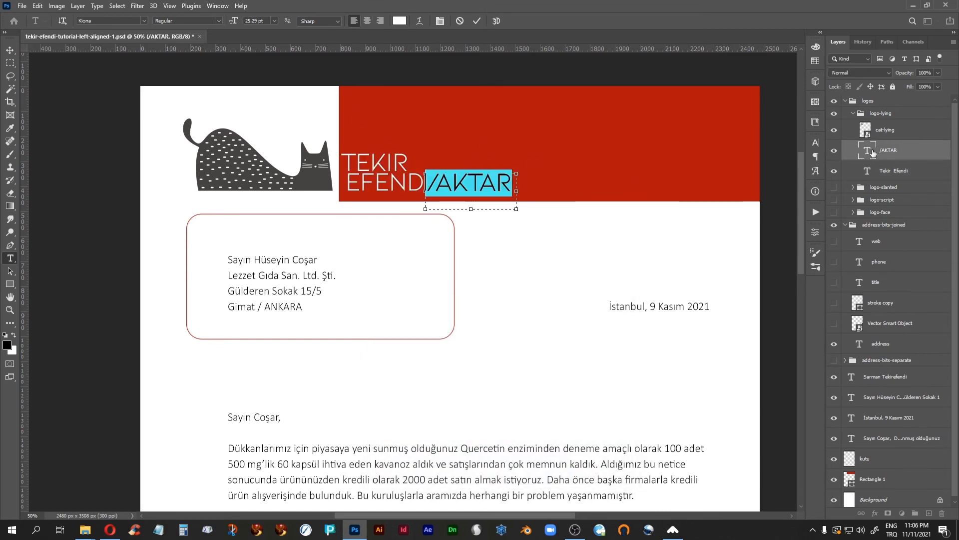
{"action": "key", "text": "ctrl+Return"}
{"action": "key", "text": "v"}
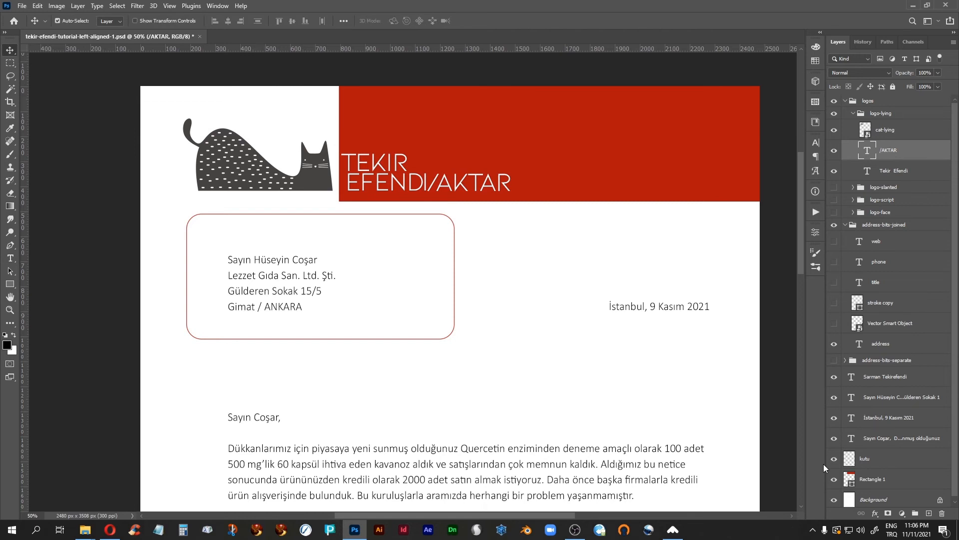
Step: Hide the kutu address box, and duplicate the red header rectangle straight down so only a thin strip shows at the page's bottom edge
{"action": "key", "text": "ctrl+0"}
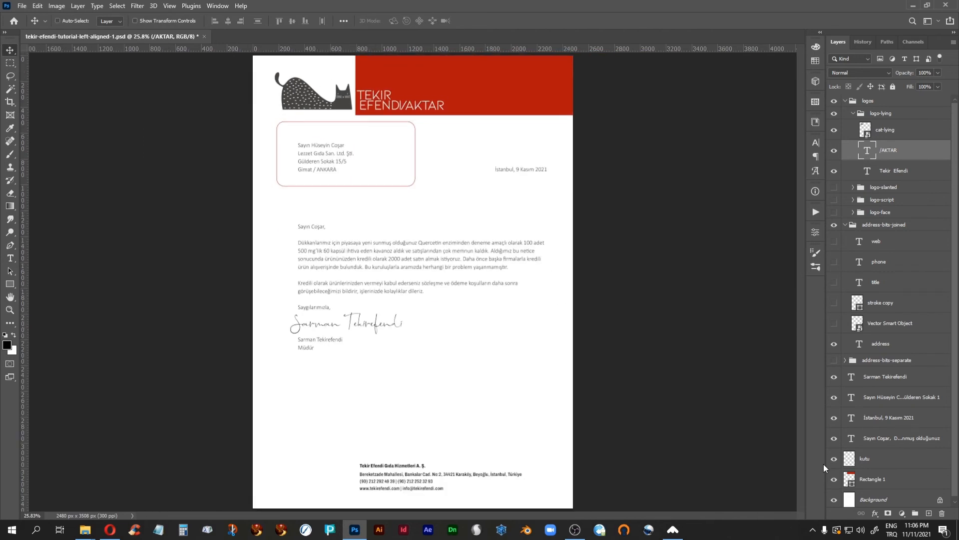
{"action": "left_click", "coordinate": [834, 459]}
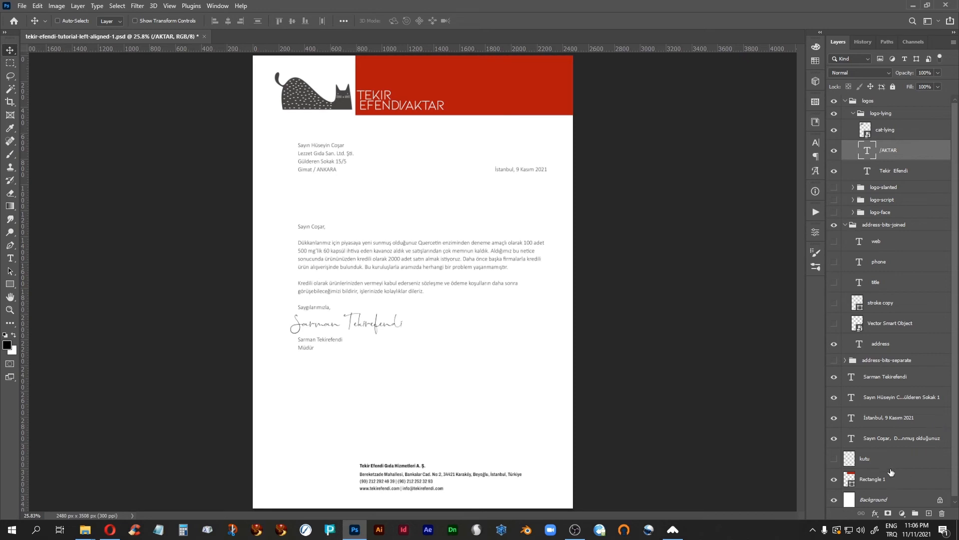
{"action": "left_click", "coordinate": [923, 483]}
{"action": "left_click_drag", "start_coordinate": [927, 484], "coordinate": [929, 514]}
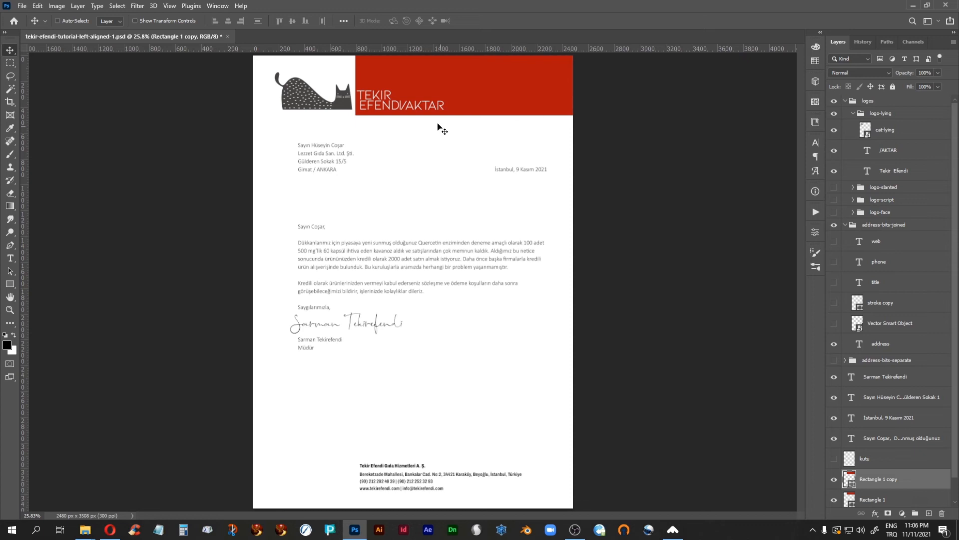
{"action": "key", "text": "shift"}
{"action": "left_click_drag", "start_coordinate": [460, 77], "coordinate": [481, 435]}
{"action": "key", "text": "shift+Down"}
{"action": "key", "text": "Down"}
{"action": "key", "text": "Down"}
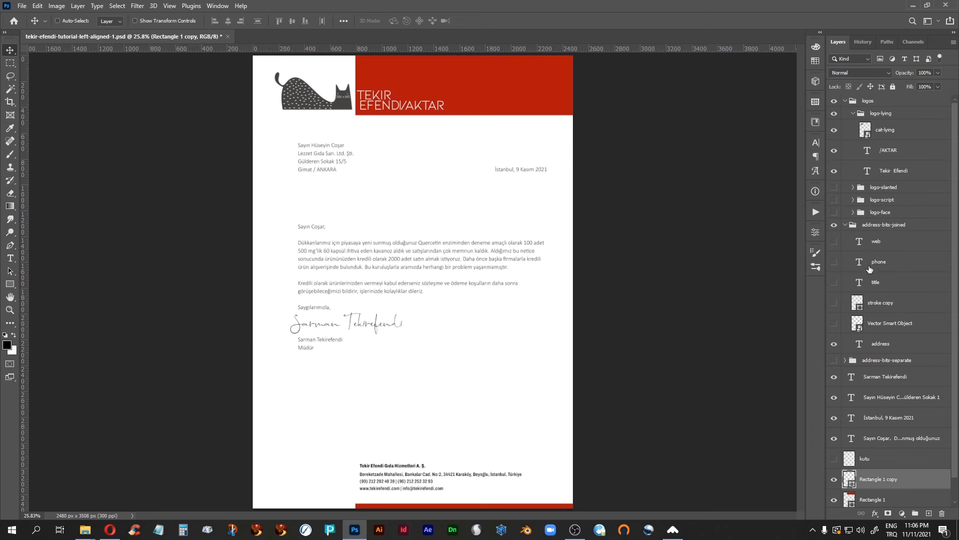
Step: Move the address-bits-joined group down slightly, closer to the red strip at the bottom of the page
{"action": "left_click", "coordinate": [878, 225]}
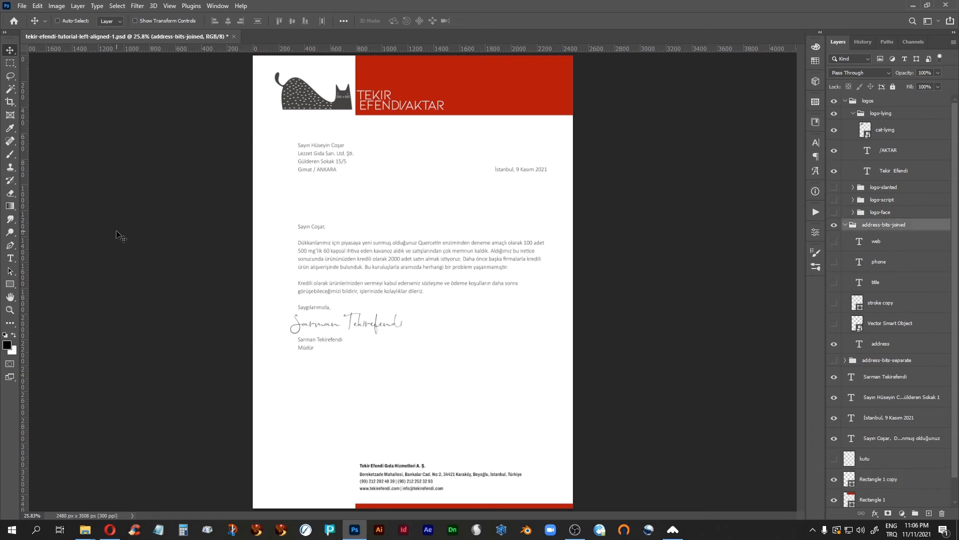
{"action": "key", "text": "shift+Down"}
{"action": "key", "text": "shift+Down"}
{"action": "key", "text": "shift+Down"}
{"action": "key", "text": "shift+Down"}
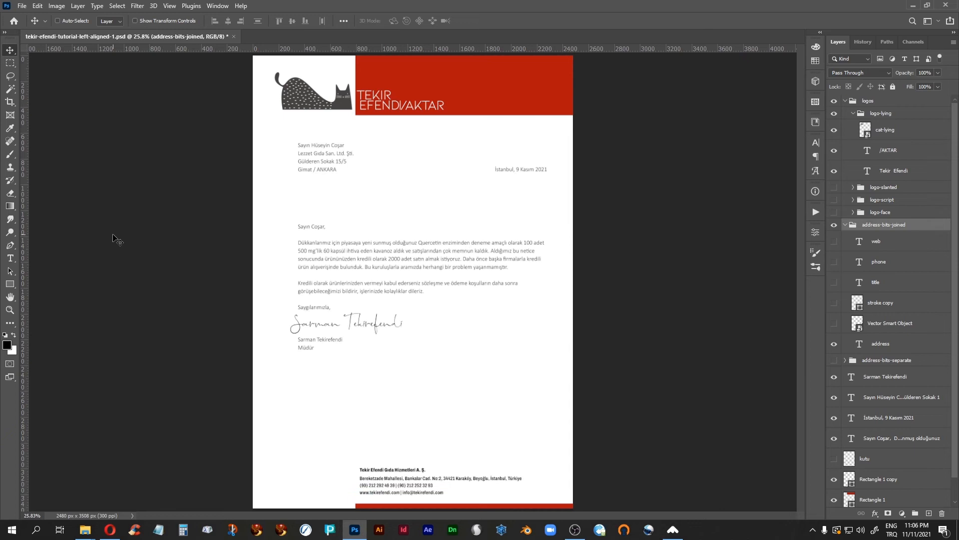
{"action": "key", "text": "shift+Down"}
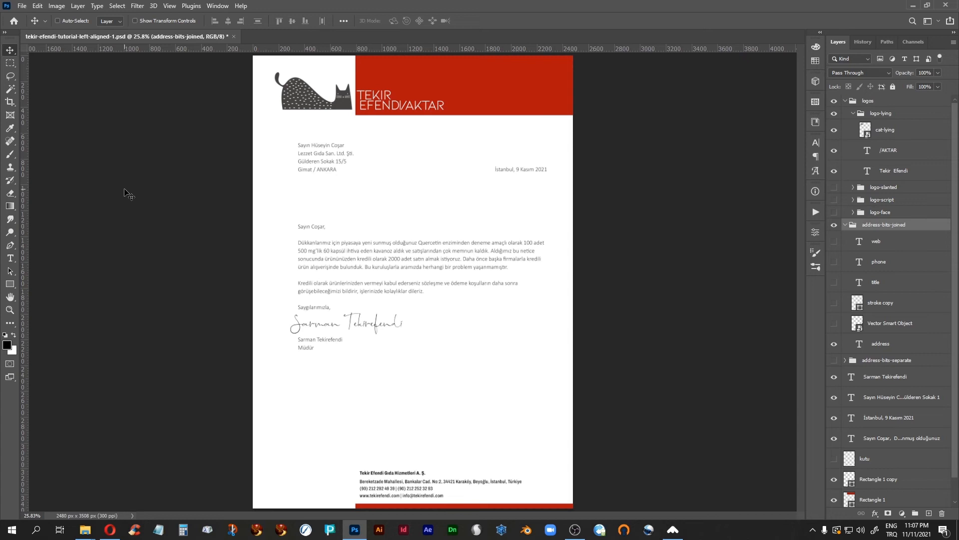
Step: Duplicate the red header rectangle, Rectangle 1, and move the copy left so it fills the header behind the cat
{"action": "key", "text": "ctrl+plus"}
{"action": "key", "text": "ctrl+plus"}
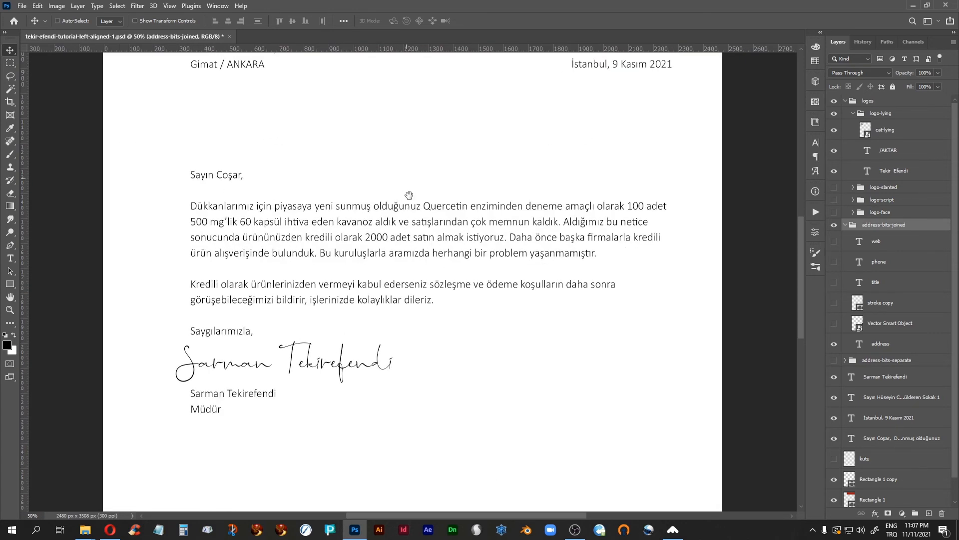
{"action": "scroll", "coordinate": [421, 244], "scroll_direction": "up", "scroll_amount": 5}
{"action": "left_click_drag", "start_coordinate": [416, 318], "coordinate": [419, 315]}
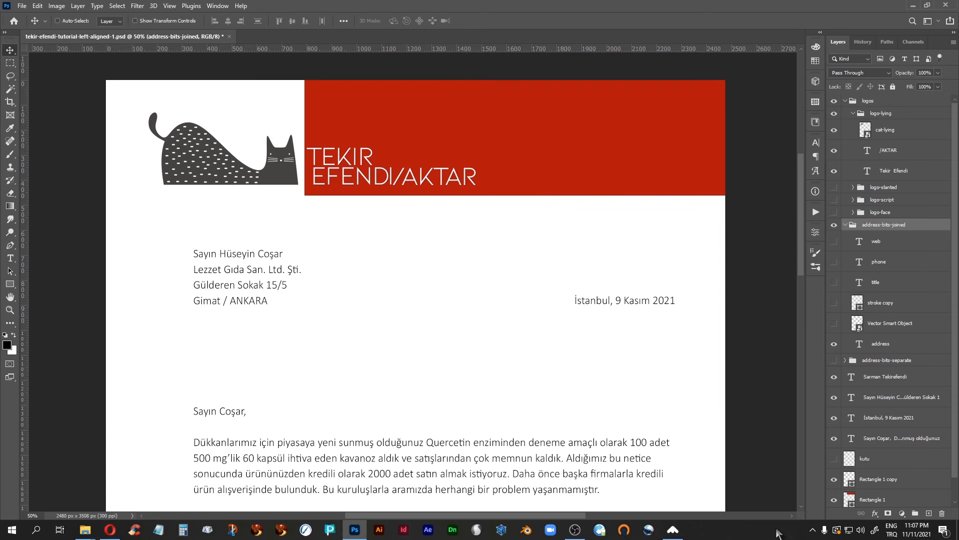
{"action": "scroll", "coordinate": [955, 363], "scroll_direction": "down", "scroll_amount": 1}
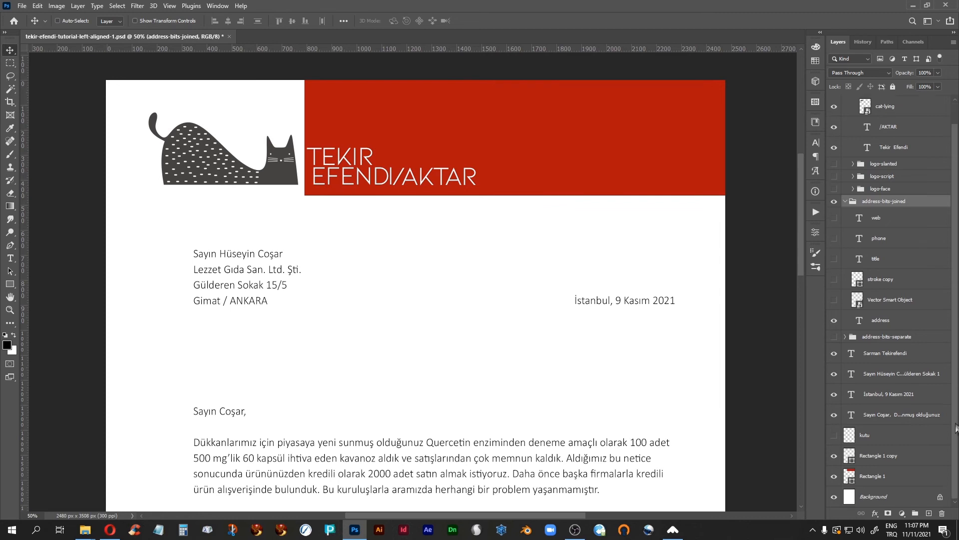
{"action": "left_click_drag", "start_coordinate": [919, 477], "coordinate": [929, 514]}
{"action": "left_click_drag", "start_coordinate": [459, 229], "coordinate": [278, 247]}
Step: Recolor the rectangle behind the cat, Rectangle 1 copy 2, to black 000000
{"action": "double_click", "coordinate": [848, 475]}
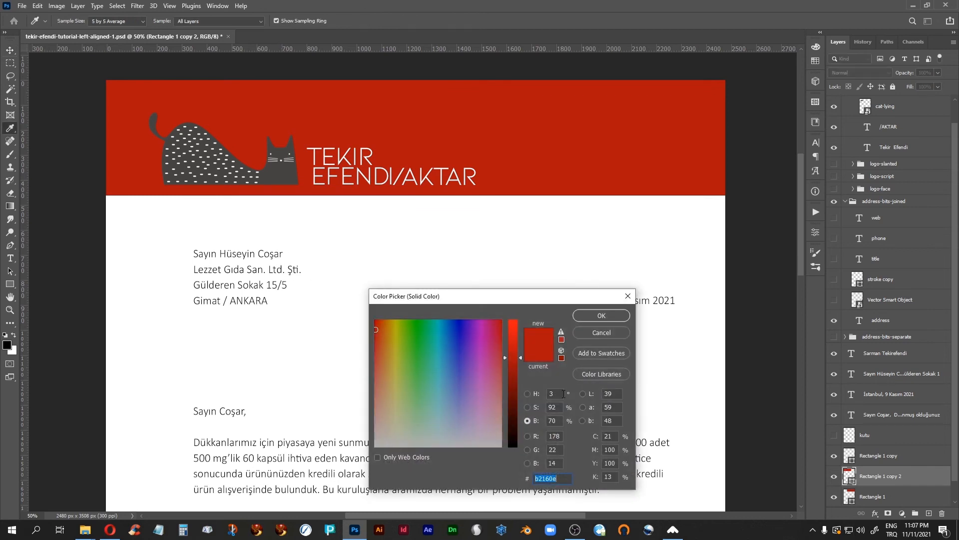
{"action": "left_click_drag", "start_coordinate": [519, 356], "coordinate": [523, 491]}
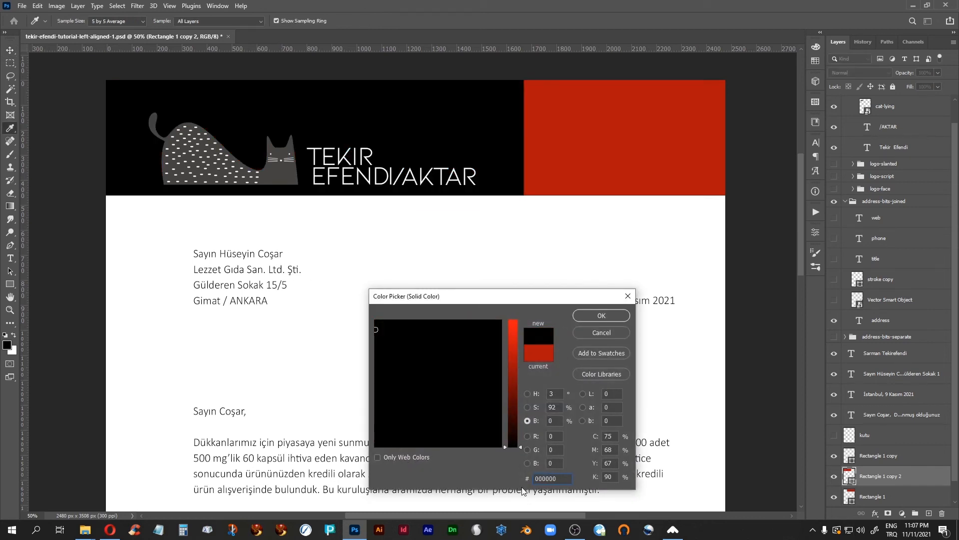
{"action": "left_click", "coordinate": [594, 320]}
Step: Stack the red Rectangle 1 above the black Rectangle 1 copy 2, and hide the black rectangle
{"action": "left_click_drag", "start_coordinate": [879, 497], "coordinate": [875, 467]}
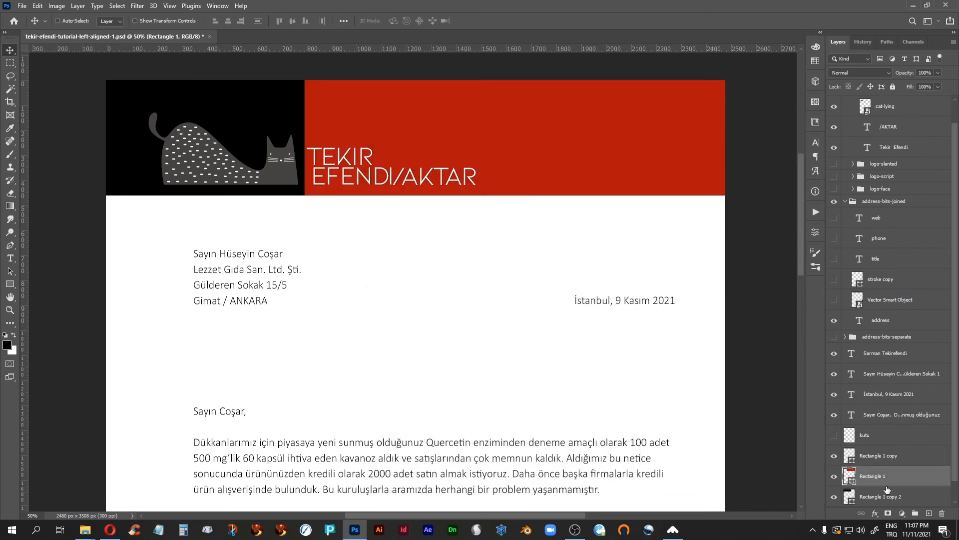
{"action": "key", "text": "ctrl+0"}
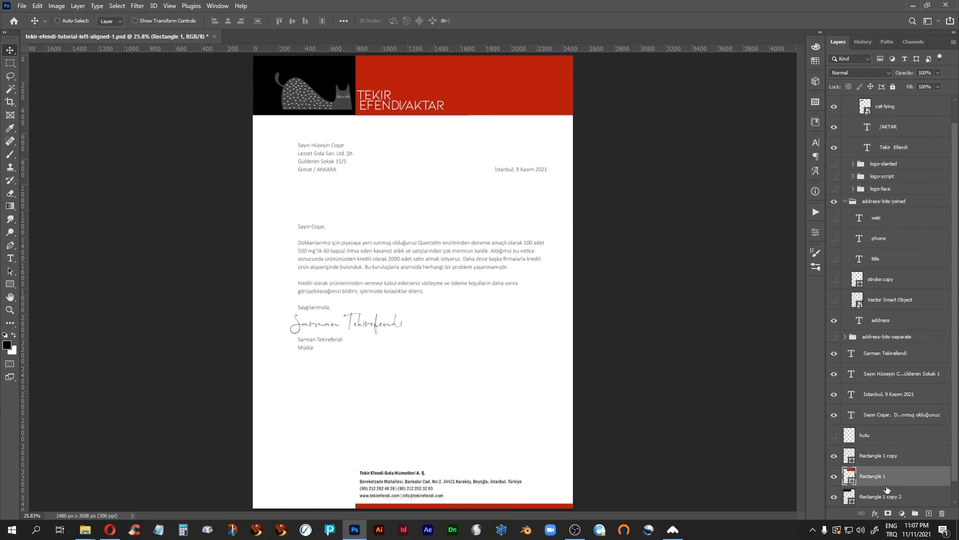
{"action": "left_click", "coordinate": [834, 497]}
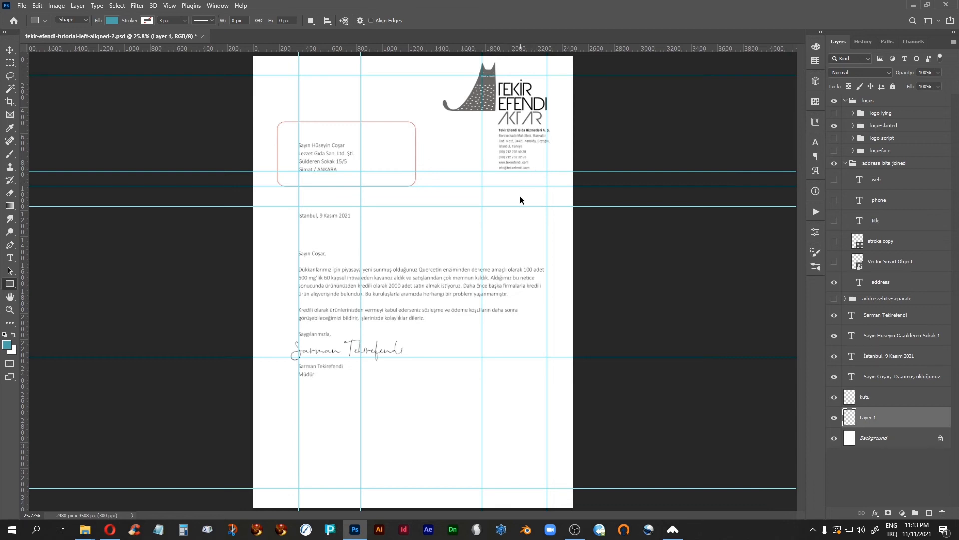
Step: Draw a black 000000 rectangle about 595 by 1016 px in the page's upper-right corner behind the logo text, and nudge it slightly right
{"action": "key", "text": "ctrl+plus"}
{"action": "key", "text": "ctrl+plus"}
{"action": "left_click_drag", "start_coordinate": [450, 195], "coordinate": [356, 440]}
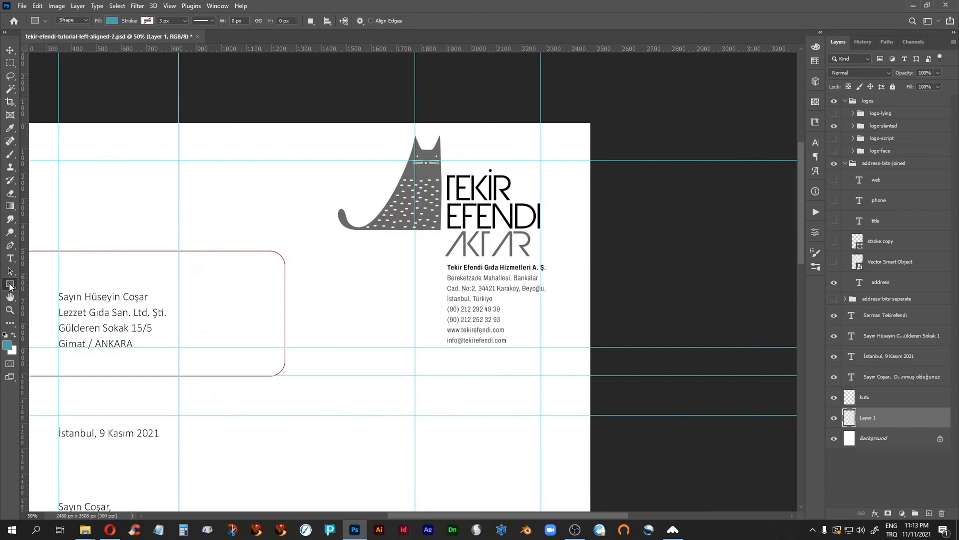
{"action": "left_click", "coordinate": [13, 335]}
{"action": "left_click", "coordinate": [7, 345]}
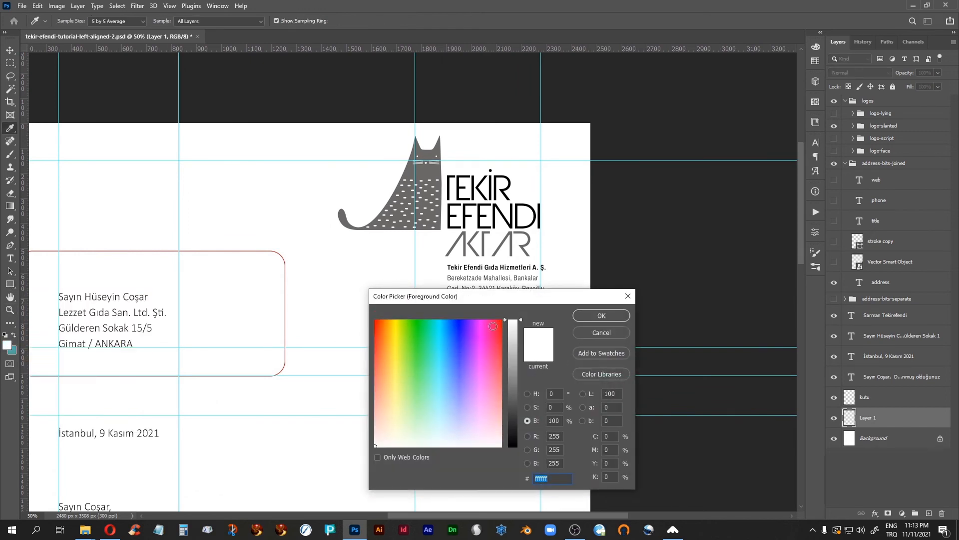
{"action": "left_click_drag", "start_coordinate": [521, 322], "coordinate": [520, 480]}
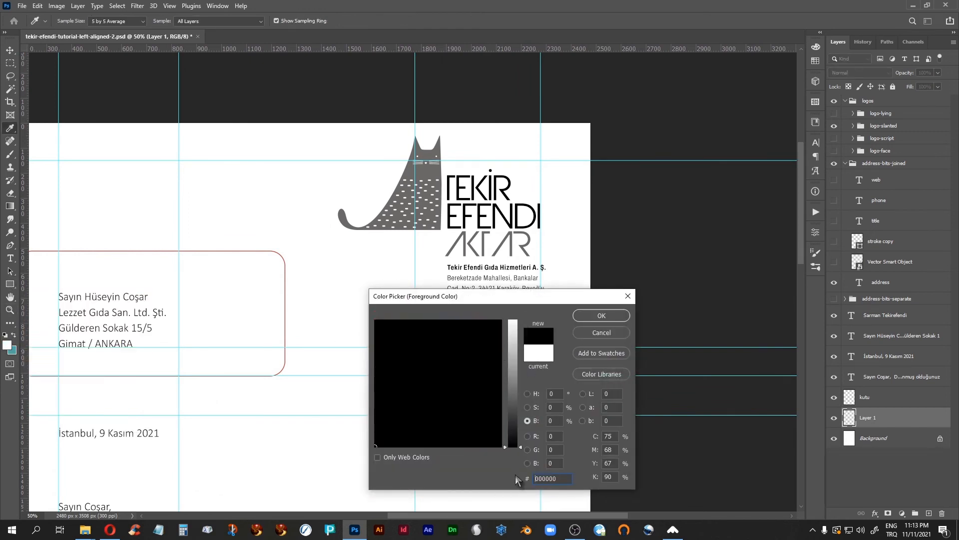
{"action": "left_click", "coordinate": [587, 316]}
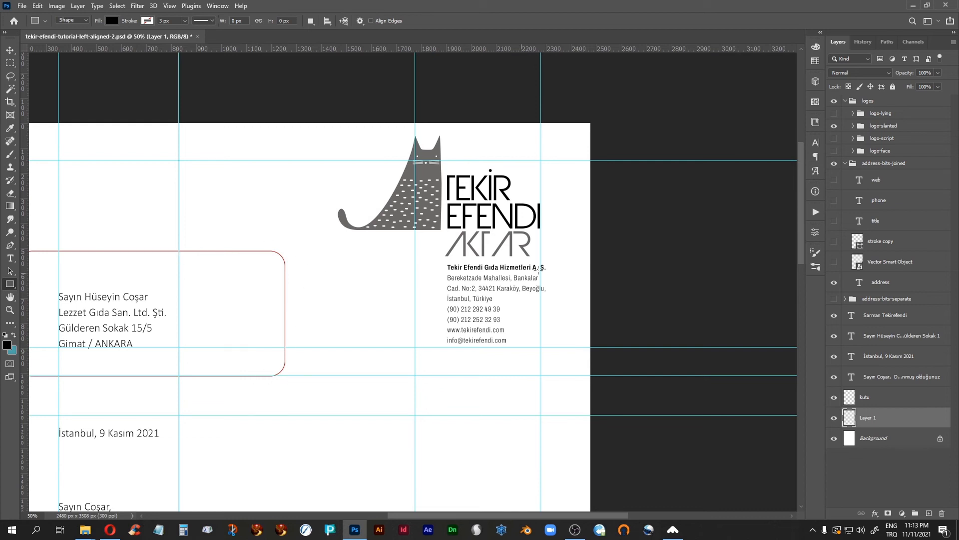
{"action": "left_click_drag", "start_coordinate": [590, 123], "coordinate": [442, 376]}
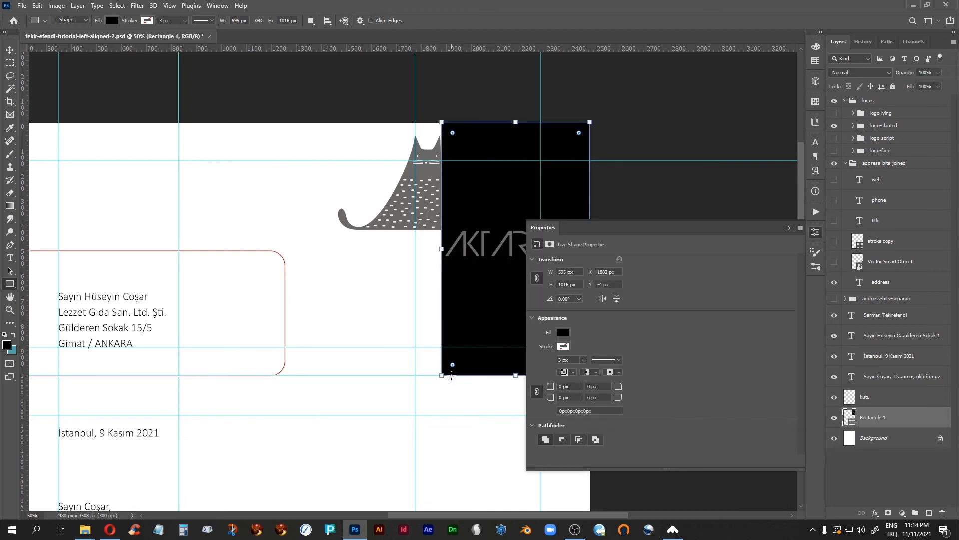
{"action": "left_click", "coordinate": [788, 228]}
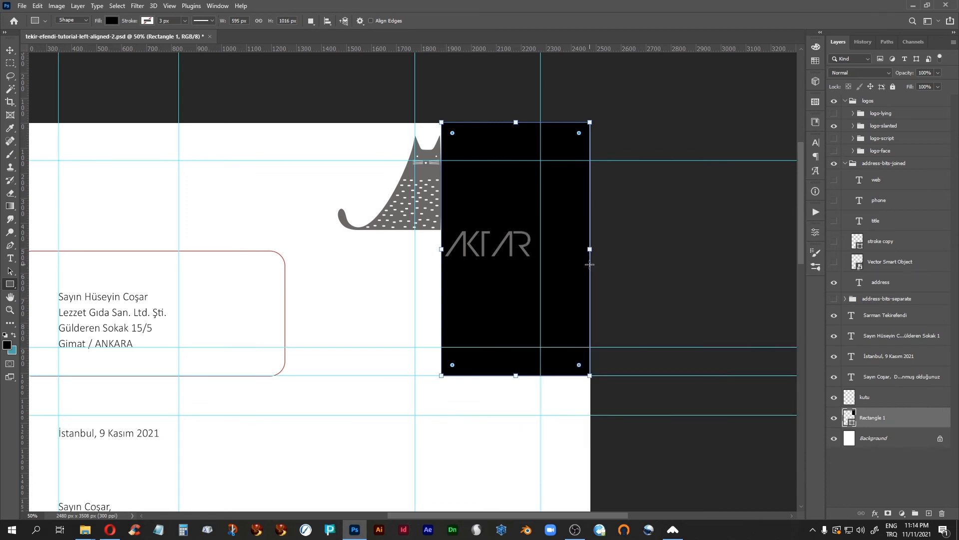
{"action": "left_click", "coordinate": [11, 50]}
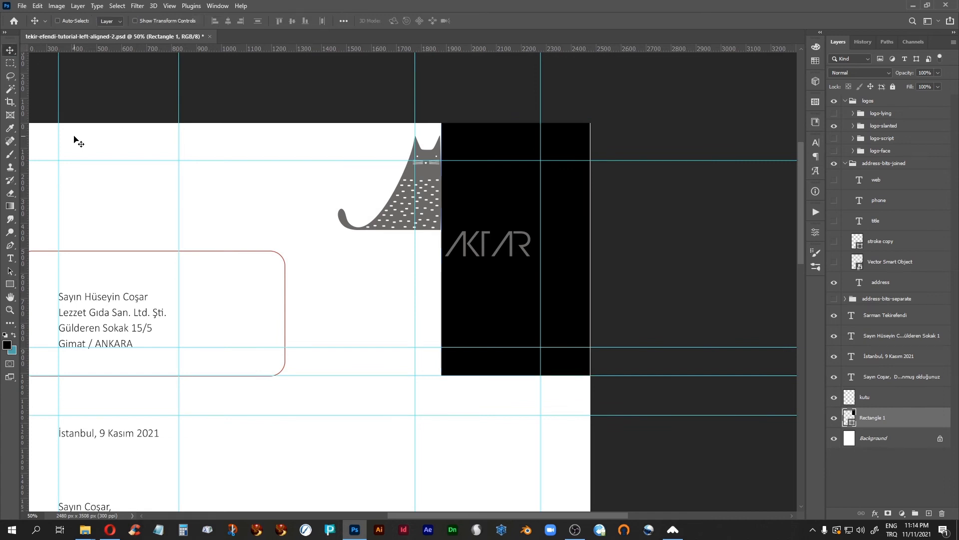
{"action": "key", "text": "Right"}
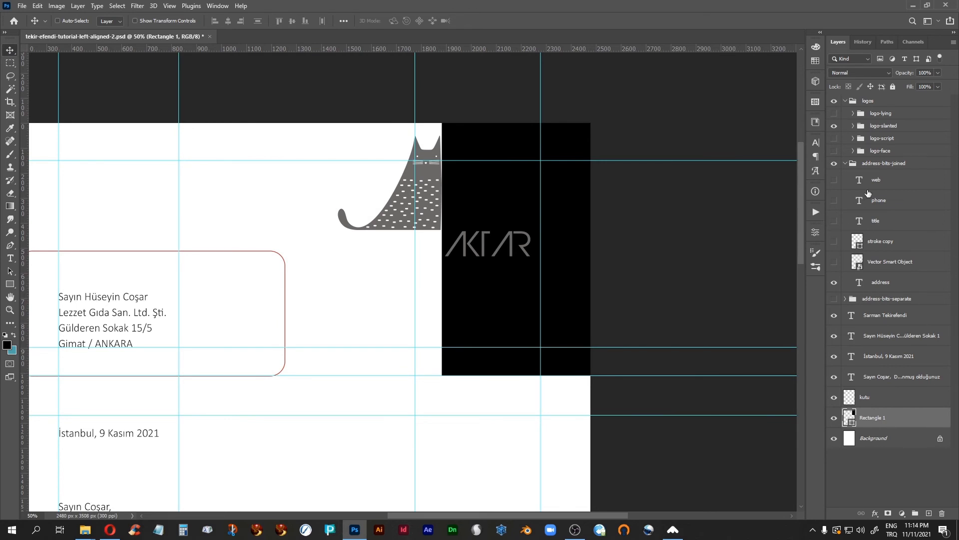
Step: Recolor the AKTAR text in the logo-slanted group to white
{"action": "left_click", "coordinate": [845, 164]}
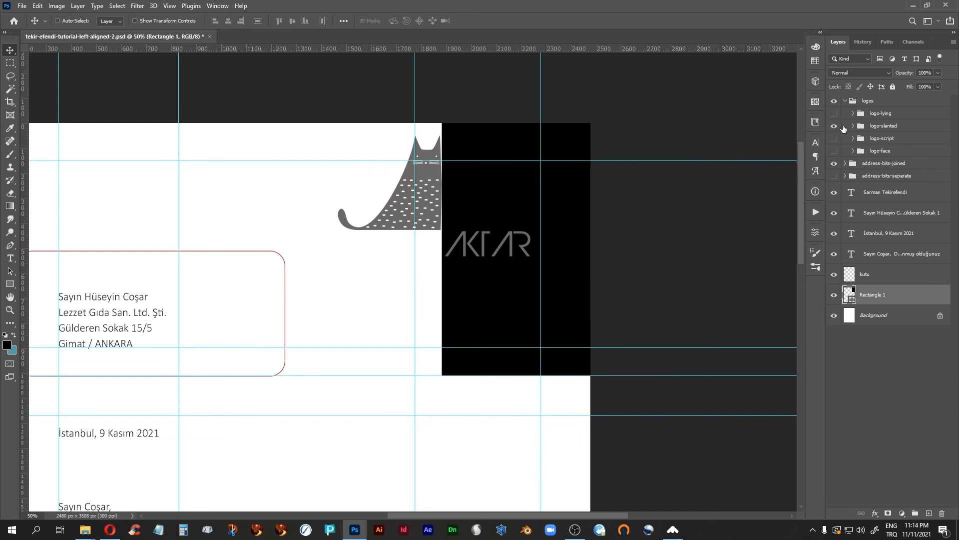
{"action": "left_click", "coordinate": [853, 126]}
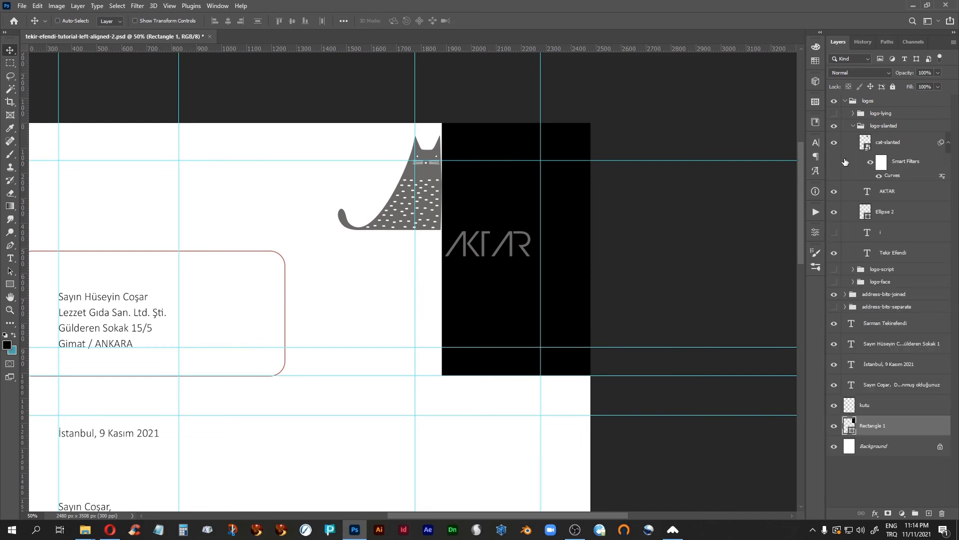
{"action": "double_click", "coordinate": [868, 195]}
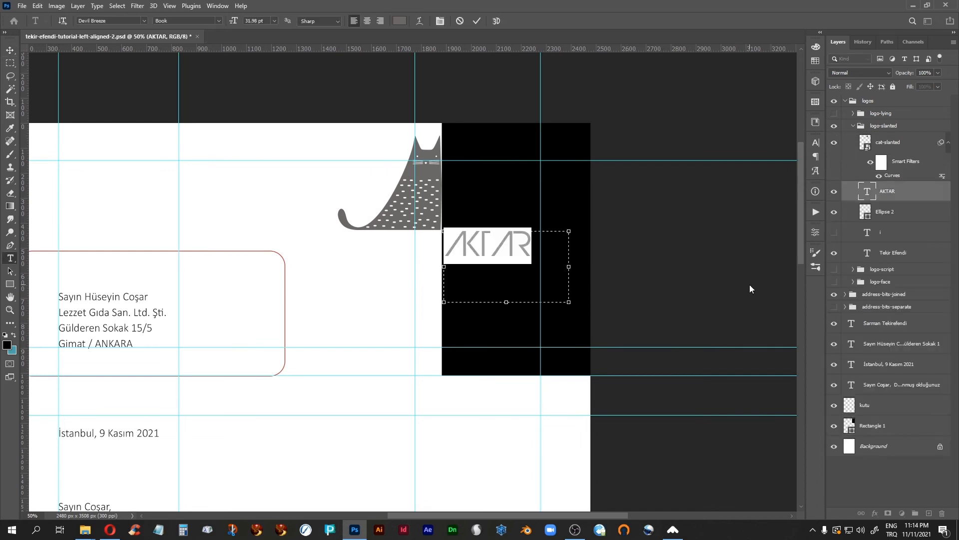
{"action": "left_click", "coordinate": [400, 22]}
{"action": "left_click", "coordinate": [268, 175]}
{"action": "left_click", "coordinate": [601, 317]}
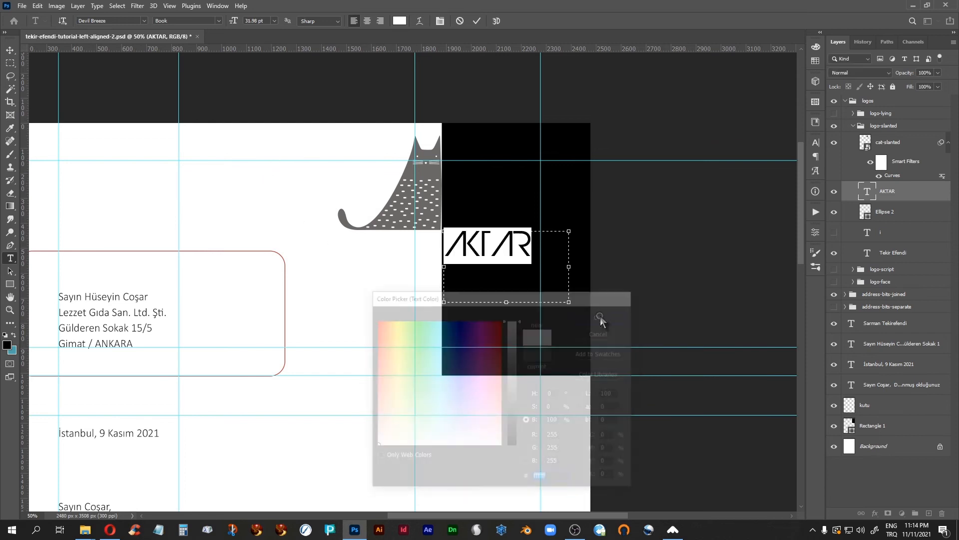
Step: Recolor the Tekir Efendi text in the logo-slanted group to white ffffff
{"action": "left_click", "coordinate": [870, 254]}
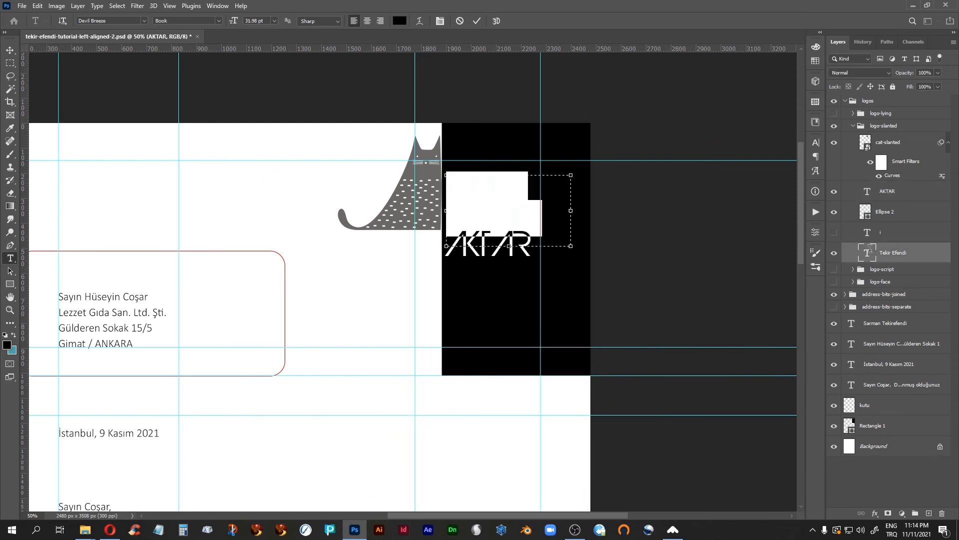
{"action": "left_click", "coordinate": [400, 21]}
{"action": "left_click", "coordinate": [512, 321]}
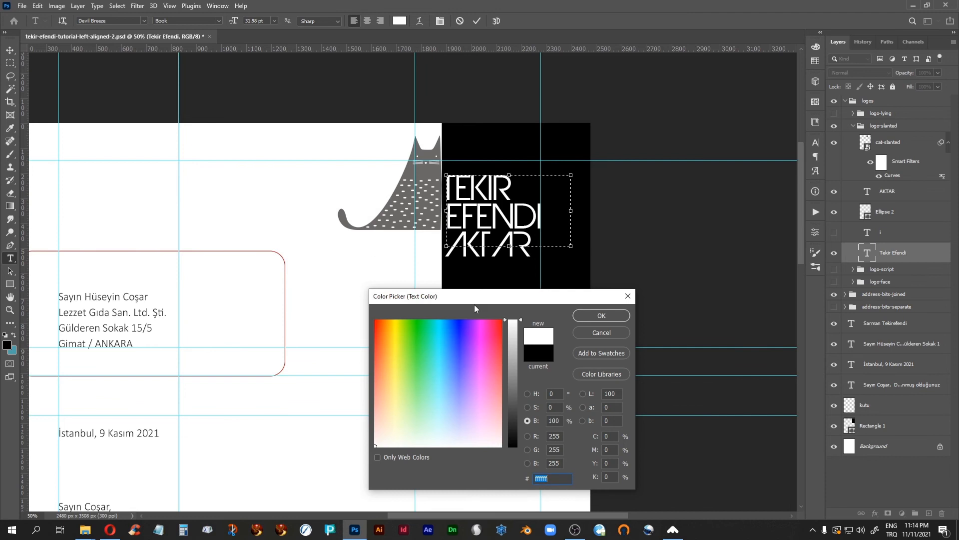
{"action": "left_click", "coordinate": [601, 315]}
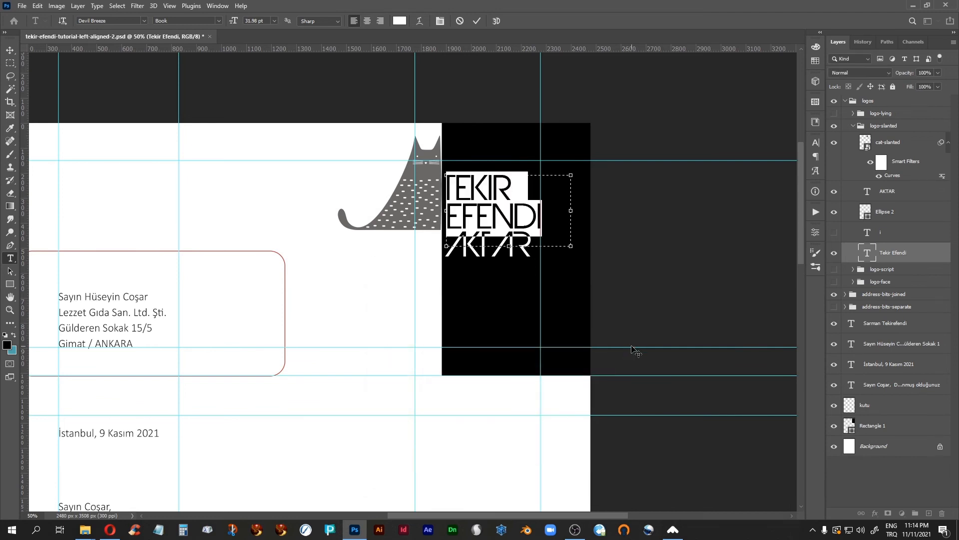
{"action": "left_click", "coordinate": [872, 258]}
{"action": "key", "text": "v"}
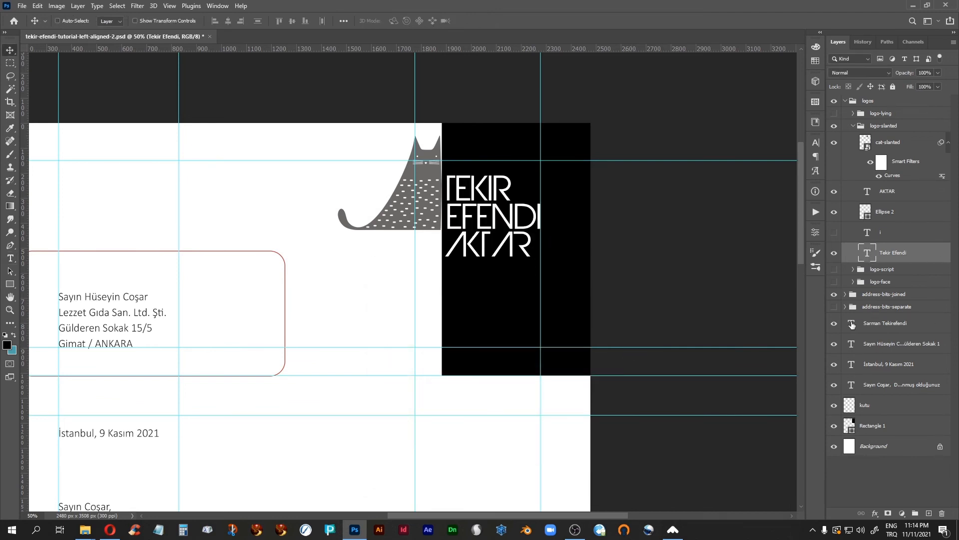
Step: Recolor the address text in the address-bits-joined group to white ffffff
{"action": "left_click", "coordinate": [845, 294]}
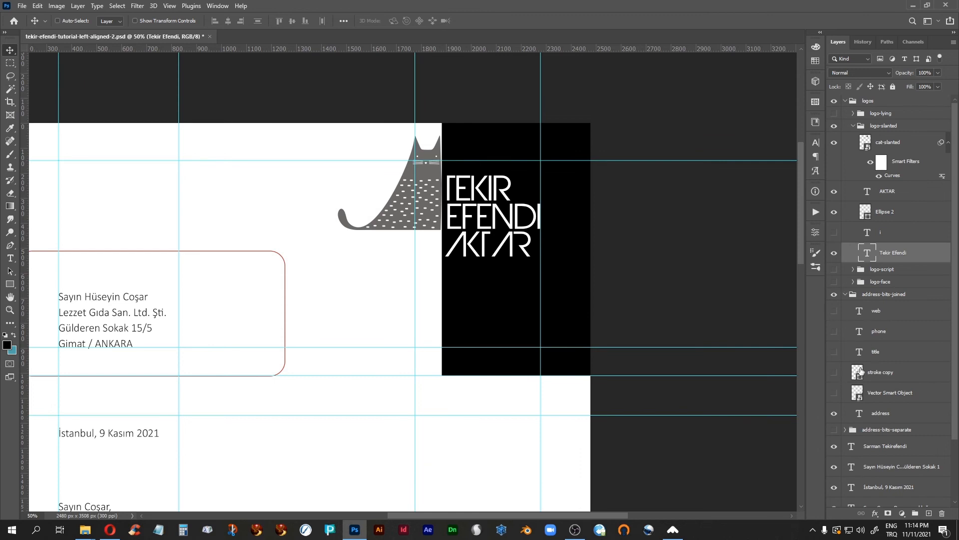
{"action": "double_click", "coordinate": [860, 413]}
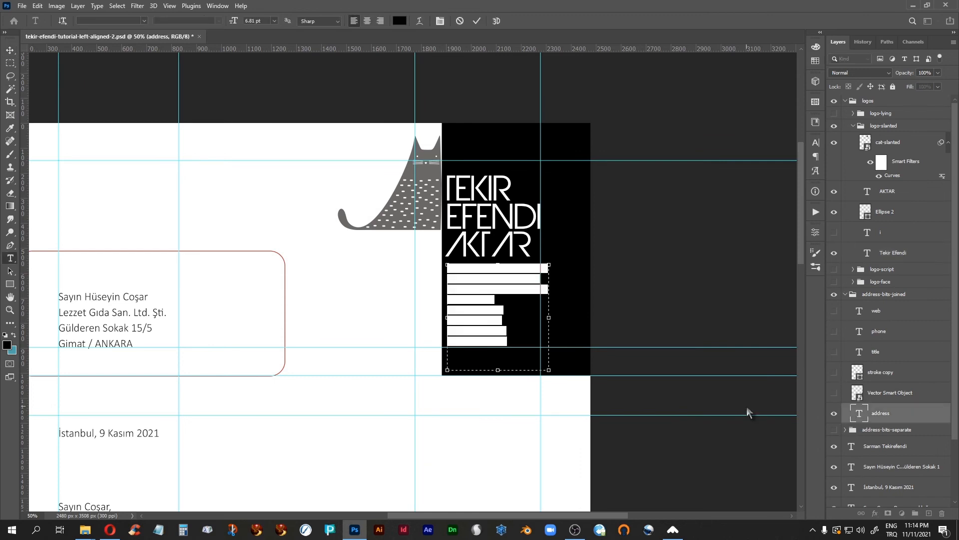
{"action": "left_click", "coordinate": [400, 21]}
{"action": "left_click", "coordinate": [513, 321]}
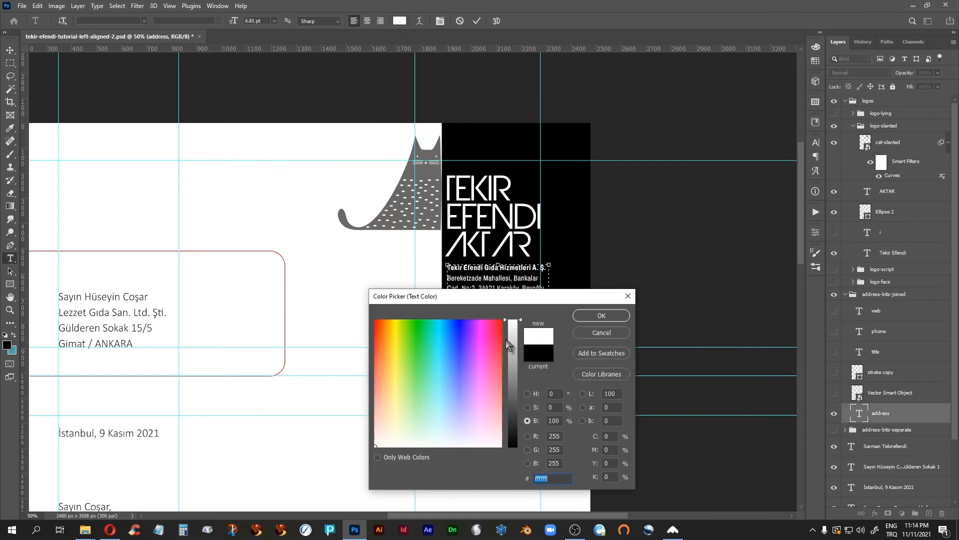
{"action": "left_click", "coordinate": [595, 317]}
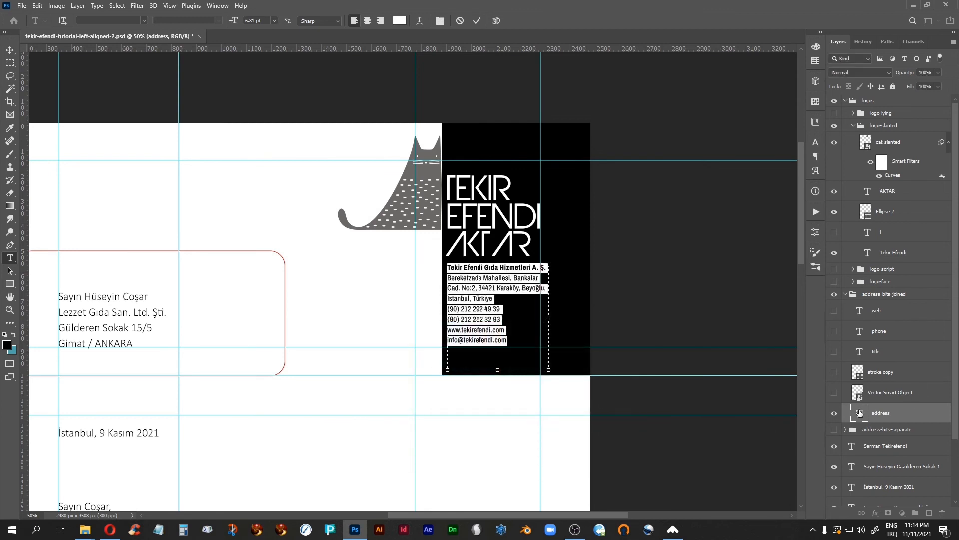
{"action": "left_click", "coordinate": [860, 413]}
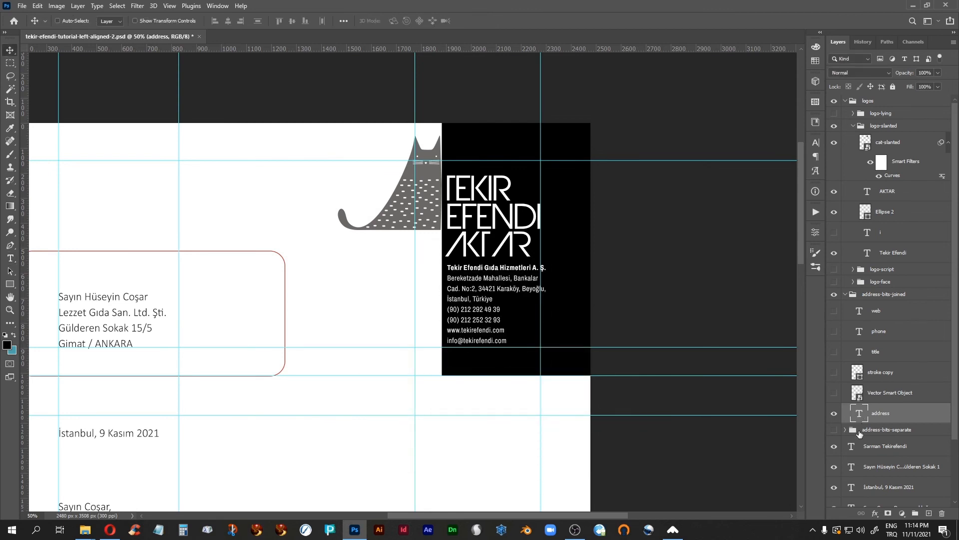
Step: Nudge the cat-slanted layer left to leave a small gap between the cat and the black rectangle
{"action": "left_click", "coordinate": [859, 144]}
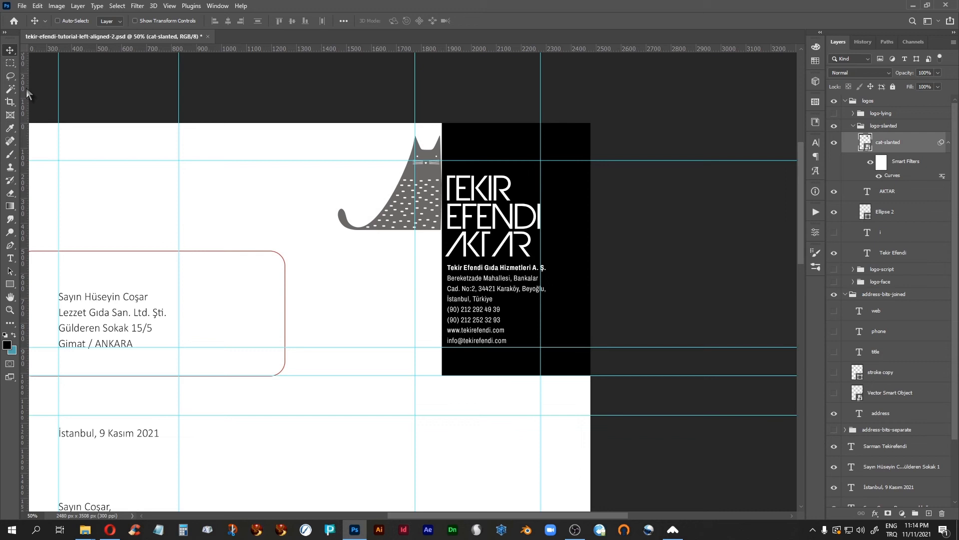
{"action": "key", "text": "Left"}
{"action": "key", "text": "Left"}
{"action": "key", "text": "Left"}
{"action": "key", "text": "Left"}
{"action": "key", "text": "Left"}
{"action": "key", "text": "Left"}
{"action": "key", "text": "Left"}
{"action": "key", "text": "Left"}
{"action": "key", "text": "Left"}
{"action": "key", "text": "Left"}
{"action": "key", "text": "Left"}
{"action": "key", "text": "Left"}
{"action": "key", "text": "Left"}
{"action": "key", "text": "Left"}
{"action": "key", "text": "Left"}
{"action": "key", "text": "Left"}
{"action": "key", "text": "Left"}
{"action": "key", "text": "Left"}
{"action": "key", "text": "Left"}
{"action": "key", "text": "Left"}
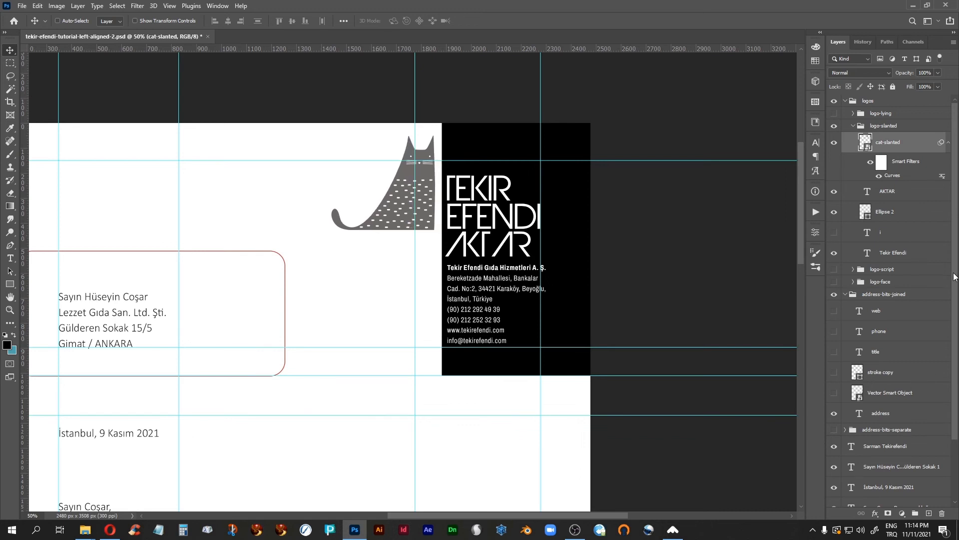
Step: Duplicate the black Rectangle 1 and move the copy left, flush against the original and behind the cat
{"action": "scroll", "coordinate": [954, 277], "scroll_direction": "down", "scroll_amount": 3}
{"action": "left_click_drag", "start_coordinate": [928, 507], "coordinate": [929, 513]}
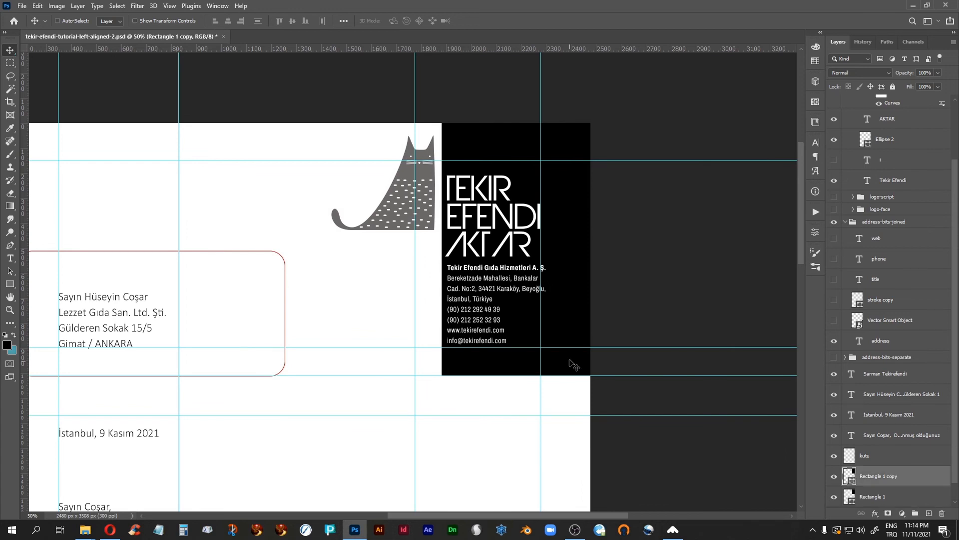
{"action": "left_click_drag", "start_coordinate": [564, 282], "coordinate": [414, 274]}
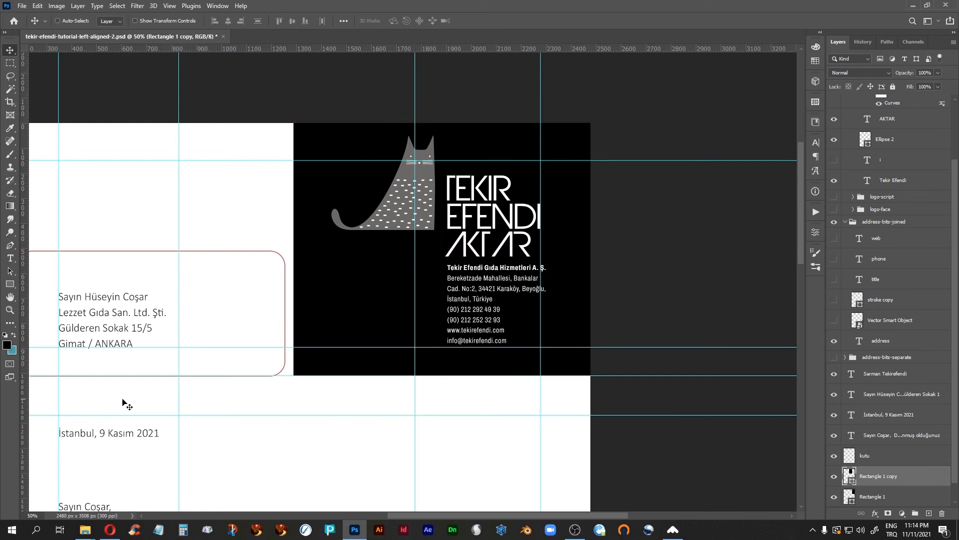
Step: Recolor the rectangle behind the cat, Rectangle 1 copy, to teal 4da5ad
{"action": "left_click", "coordinate": [15, 335]}
{"action": "double_click", "coordinate": [849, 476]}
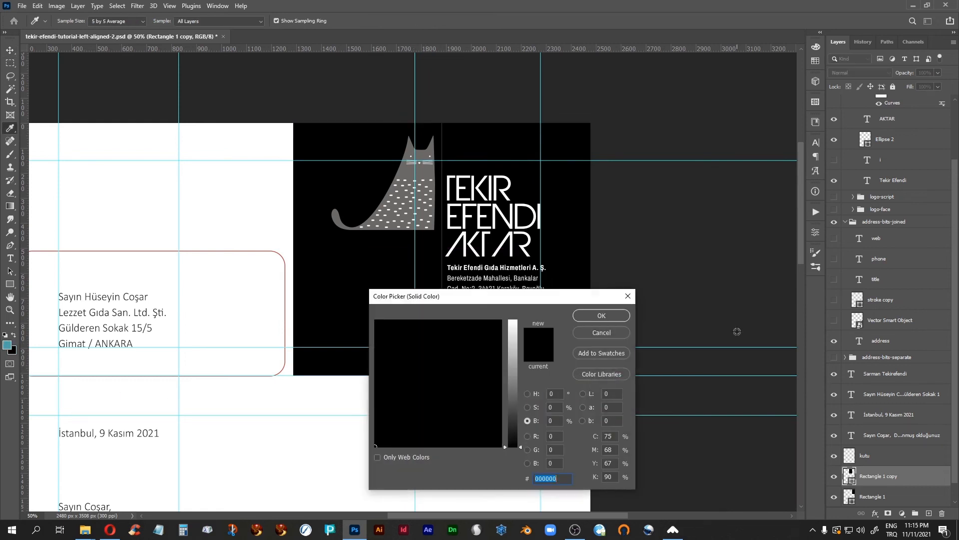
{"action": "left_click", "coordinate": [8, 344]}
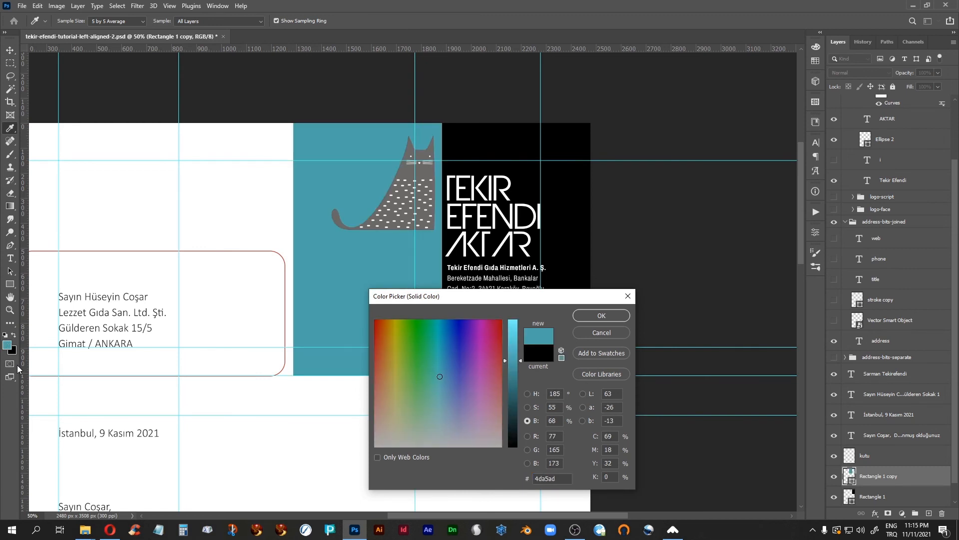
{"action": "left_click", "coordinate": [601, 316]}
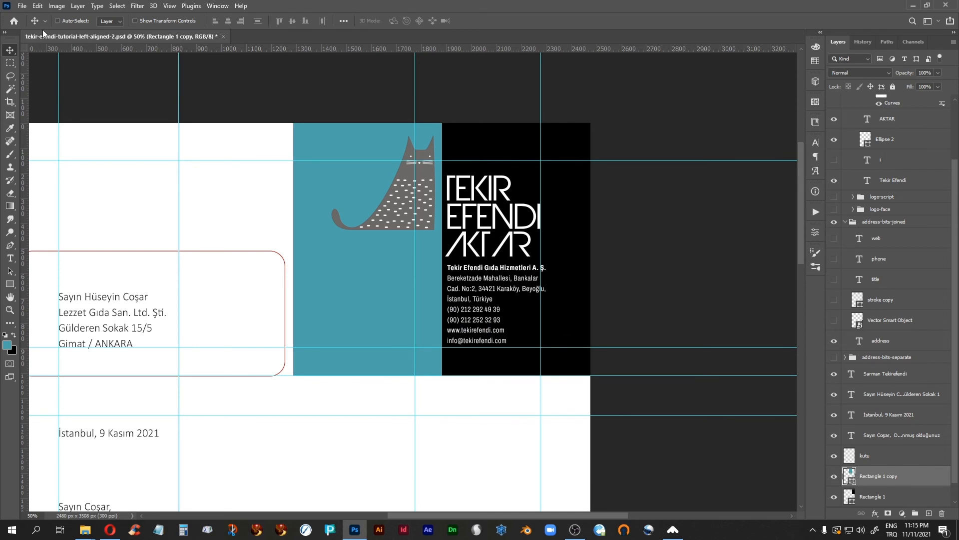
Step: Shorten the teal rectangle from its lower edge to about 51% of its height, level with the recipient box's upper edge
{"action": "key", "text": "ctrl+t"}
{"action": "left_click_drag", "start_coordinate": [365, 378], "coordinate": [363, 250]}
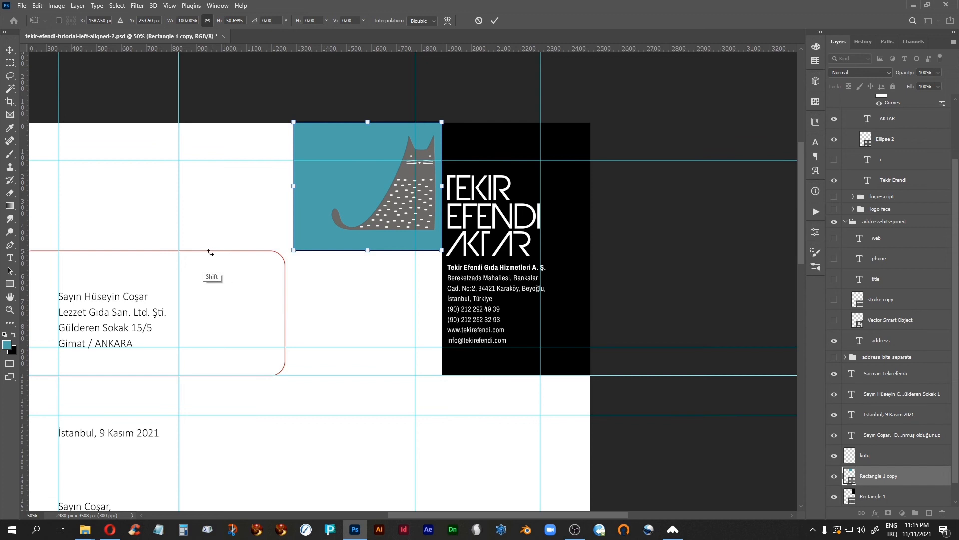
{"action": "key", "text": "Return"}
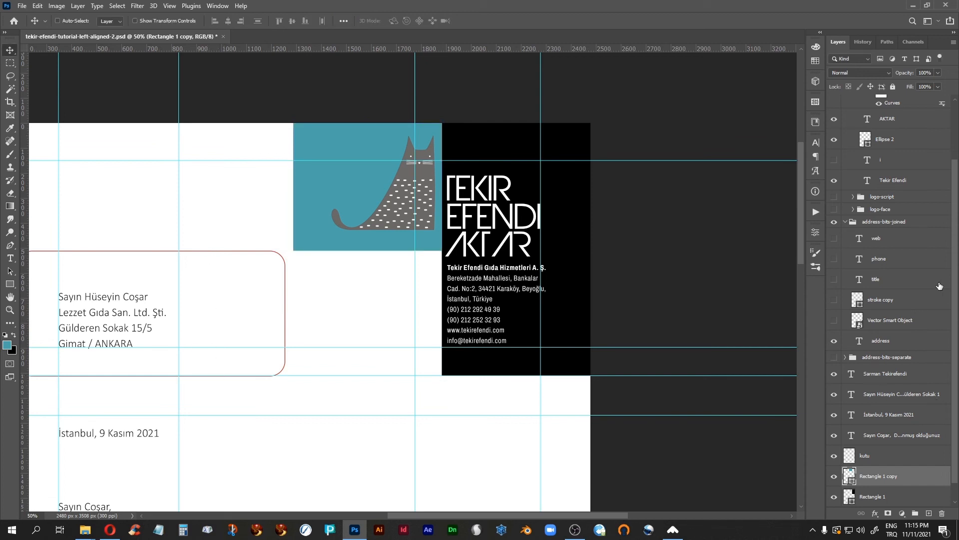
Step: Try darkening the cat-slanted layer with a Levels adjustment, setting the input black level to 100
{"action": "left_click_drag", "start_coordinate": [957, 259], "coordinate": [957, 204]}
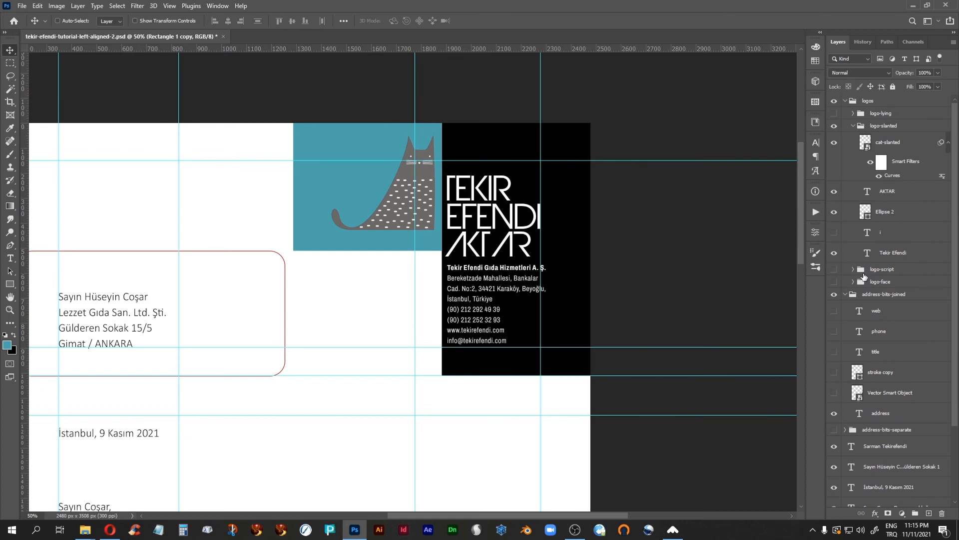
{"action": "left_click", "coordinate": [866, 142]}
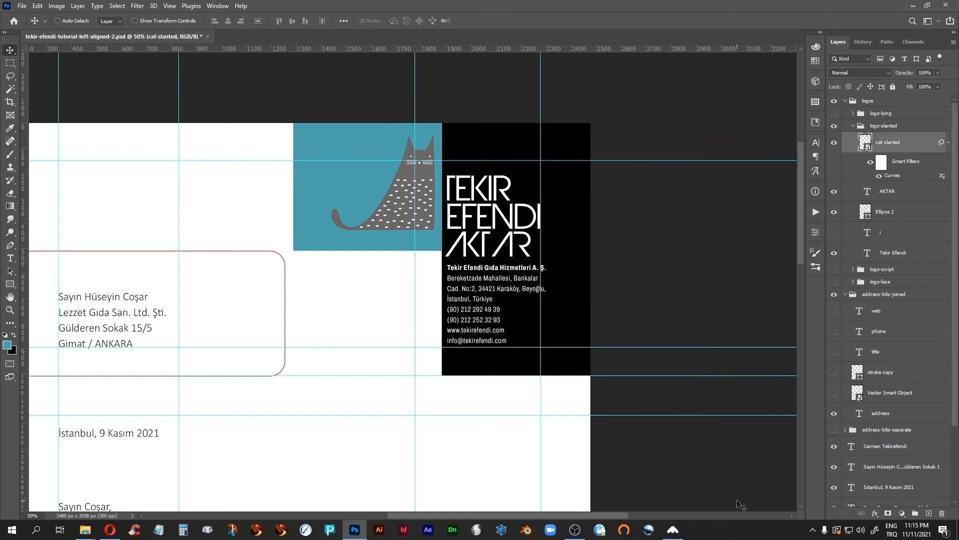
{"action": "key", "text": "ctrl+l"}
{"action": "left_click_drag", "start_coordinate": [472, 106], "coordinate": [703, 255]}
{"action": "left_click_drag", "start_coordinate": [604, 369], "coordinate": [652, 364]}
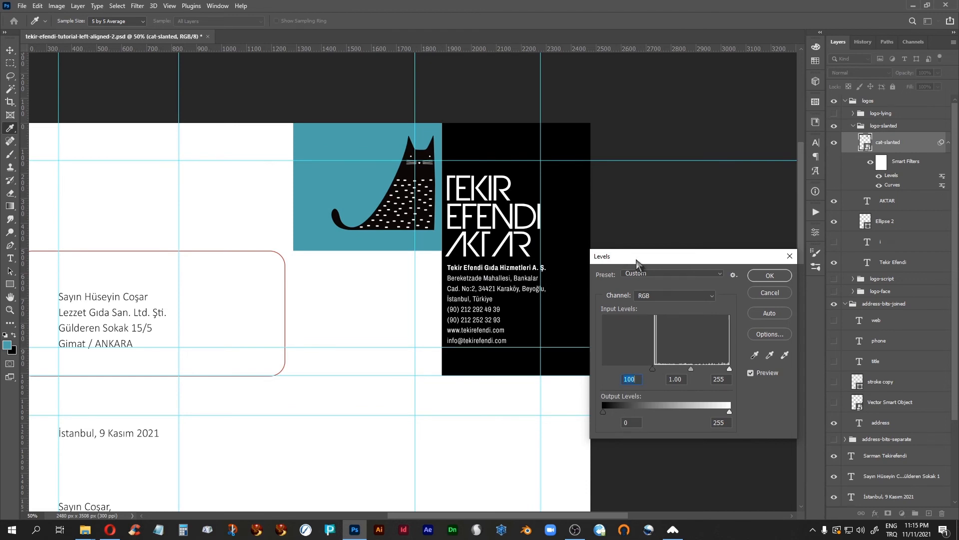
{"action": "left_click_drag", "start_coordinate": [637, 257], "coordinate": [605, 246]}
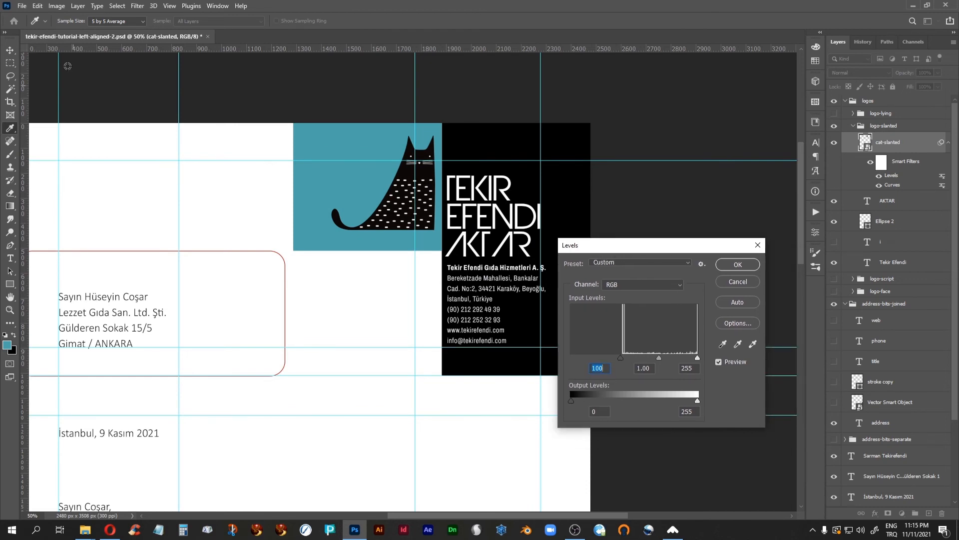
{"action": "left_click", "coordinate": [733, 281]}
Step: Remove all existing smart filters, including Curves, from the cat-slanted layer
{"action": "left_click", "coordinate": [57, 6]}
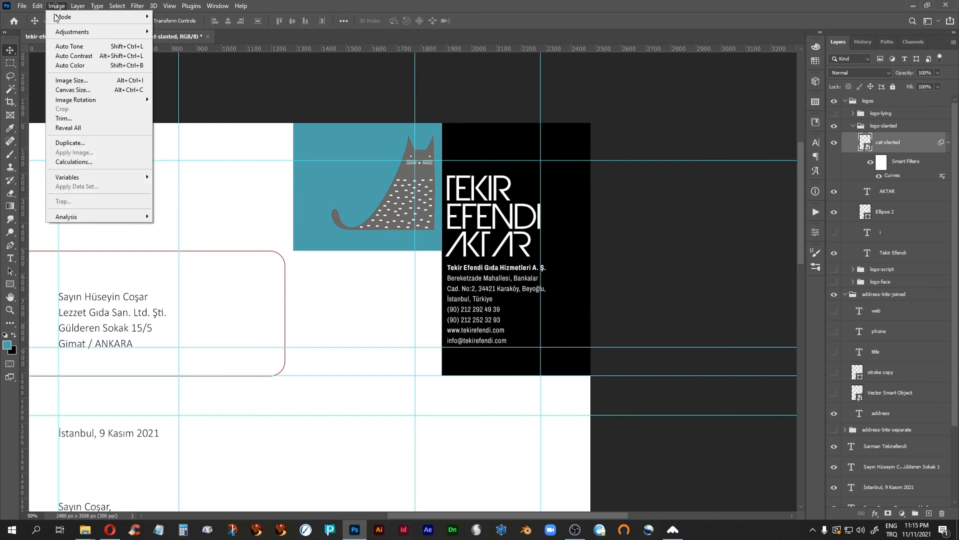
{"action": "mouse_move", "coordinate": [78, 33]}
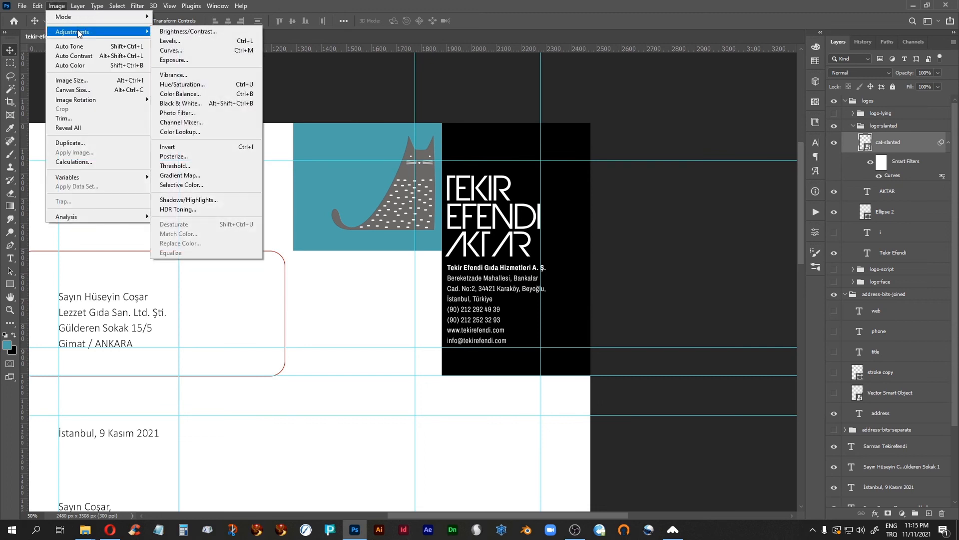
{"action": "left_click", "coordinate": [868, 142]}
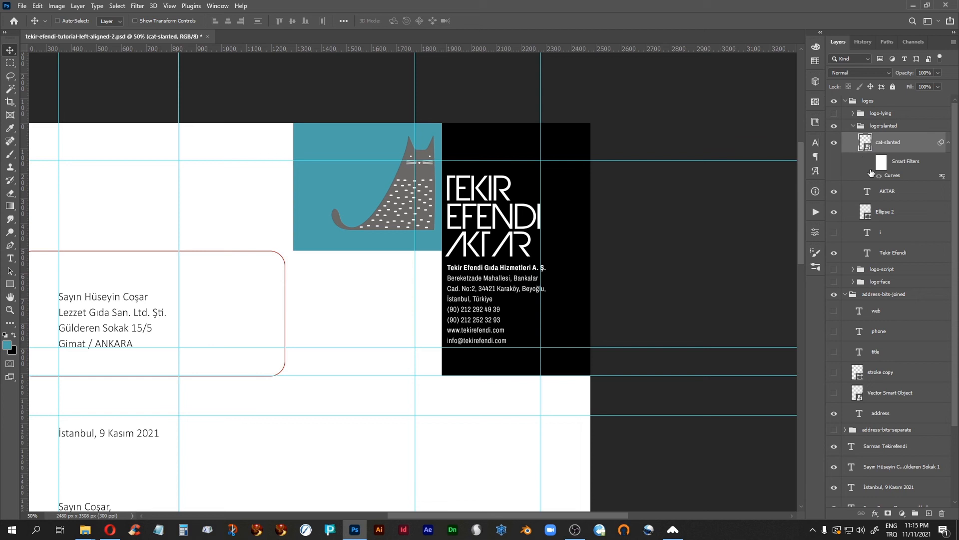
{"action": "left_click", "coordinate": [870, 161]}
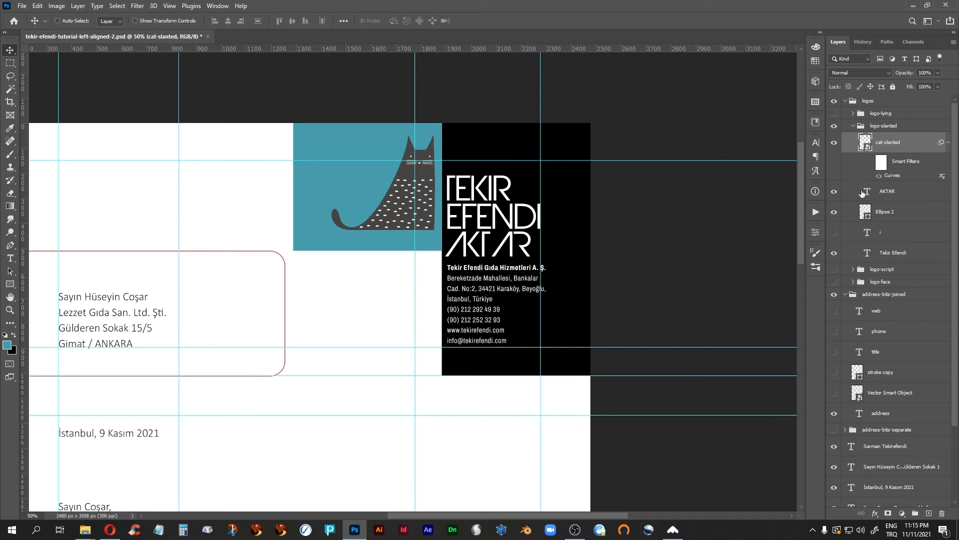
{"action": "left_click", "coordinate": [871, 162]}
{"action": "left_click_drag", "start_coordinate": [921, 165], "coordinate": [938, 393]}
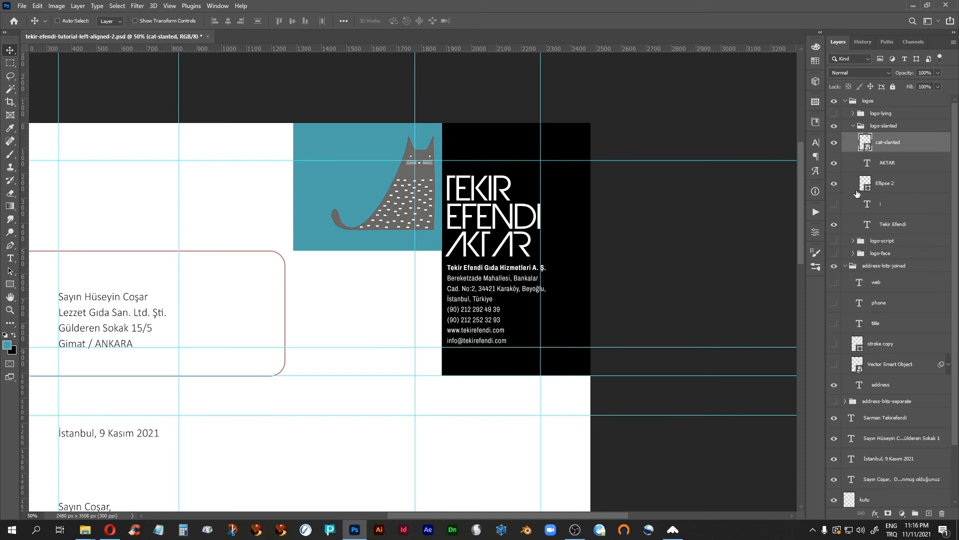
Step: Darken the cat-slanted layer to black with a Levels adjustment, raising the input black level to 67
{"action": "left_click", "coordinate": [868, 129]}
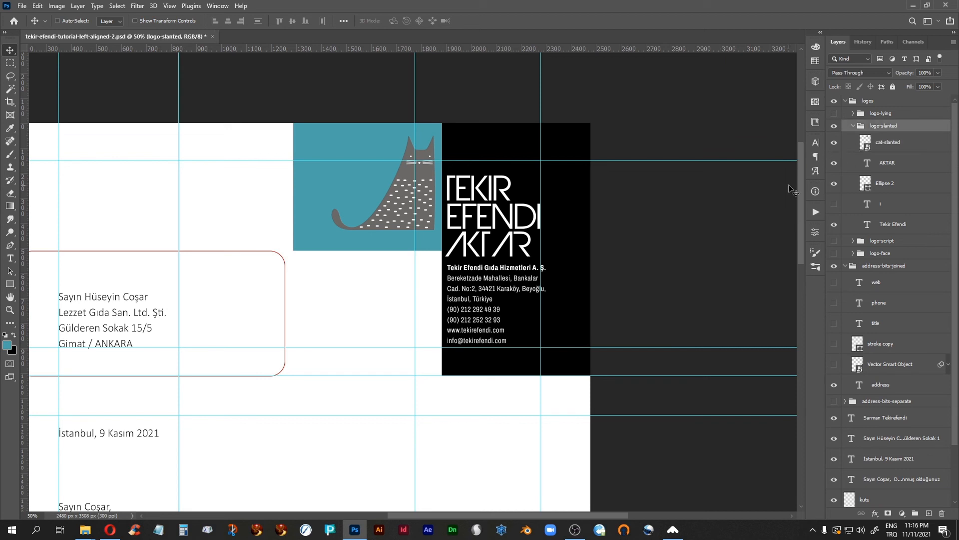
{"action": "left_click", "coordinate": [60, 7]}
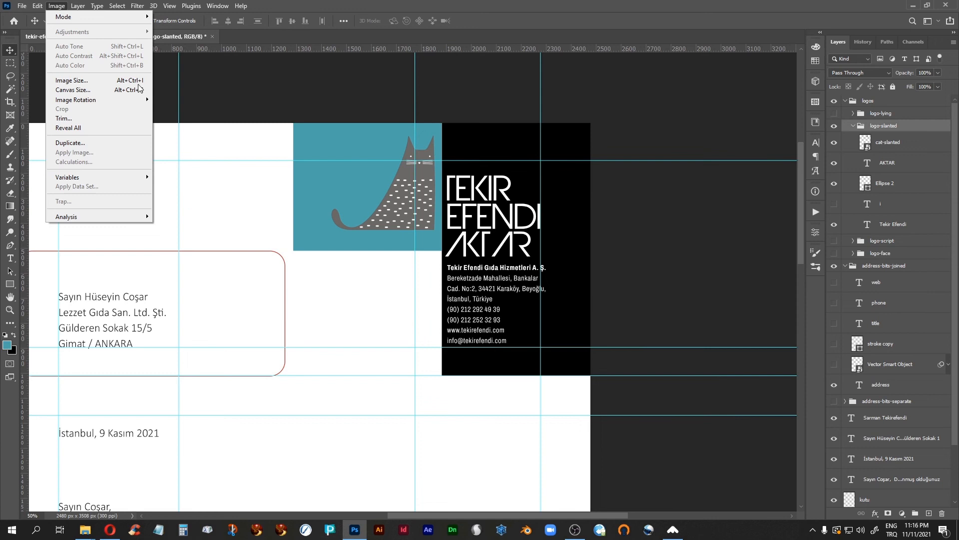
{"action": "left_click", "coordinate": [209, 5]}
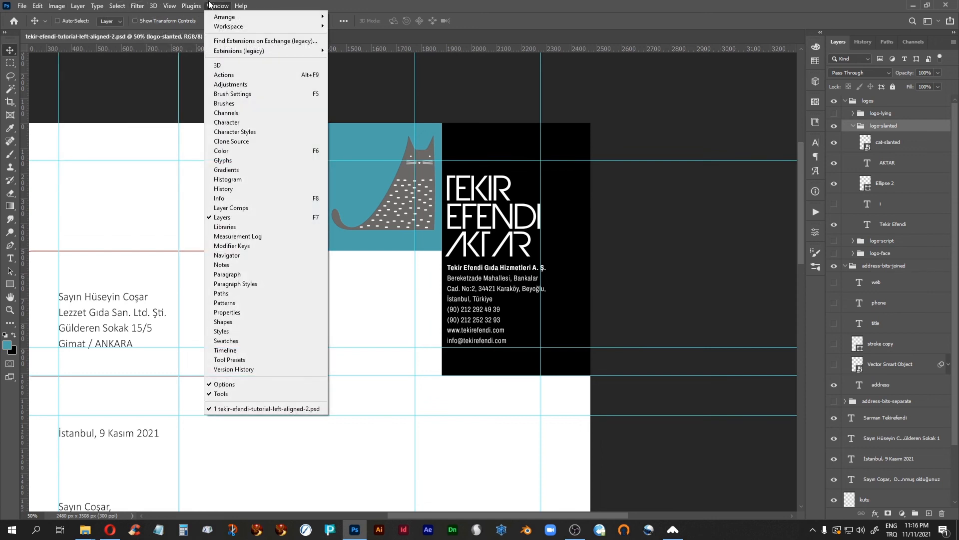
{"action": "left_click", "coordinate": [862, 149]}
{"action": "left_click", "coordinate": [57, 6]}
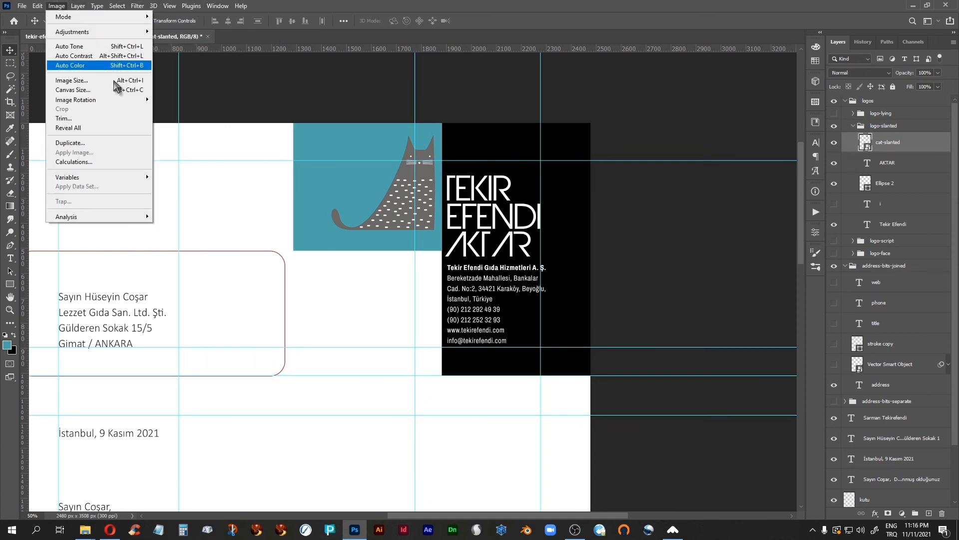
{"action": "mouse_move", "coordinate": [120, 33]}
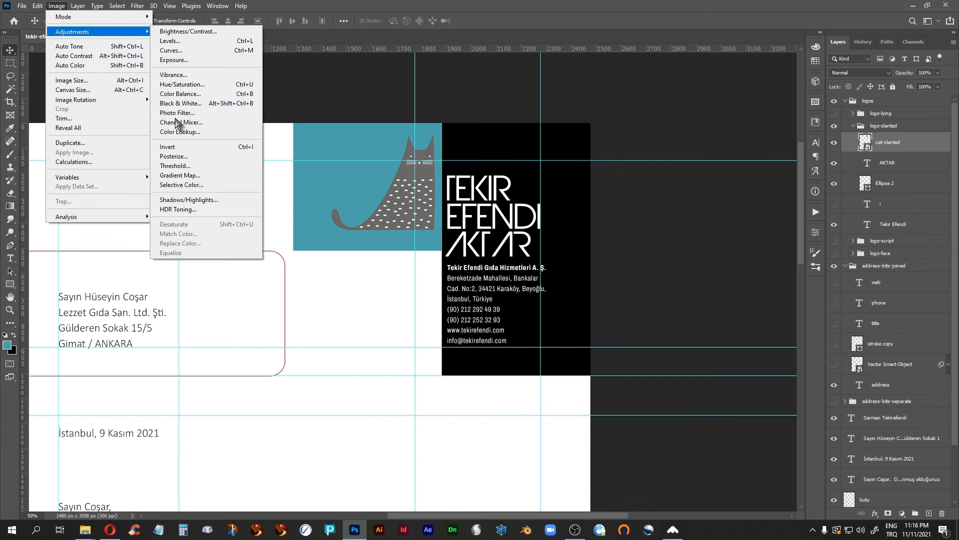
{"action": "left_click", "coordinate": [181, 41]}
{"action": "left_click_drag", "start_coordinate": [572, 358], "coordinate": [606, 363]}
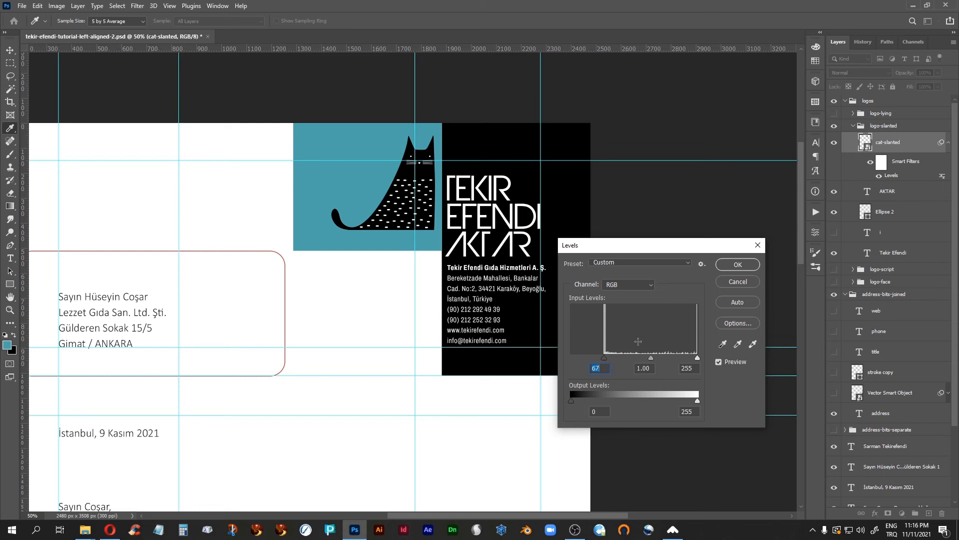
{"action": "left_click", "coordinate": [731, 267]}
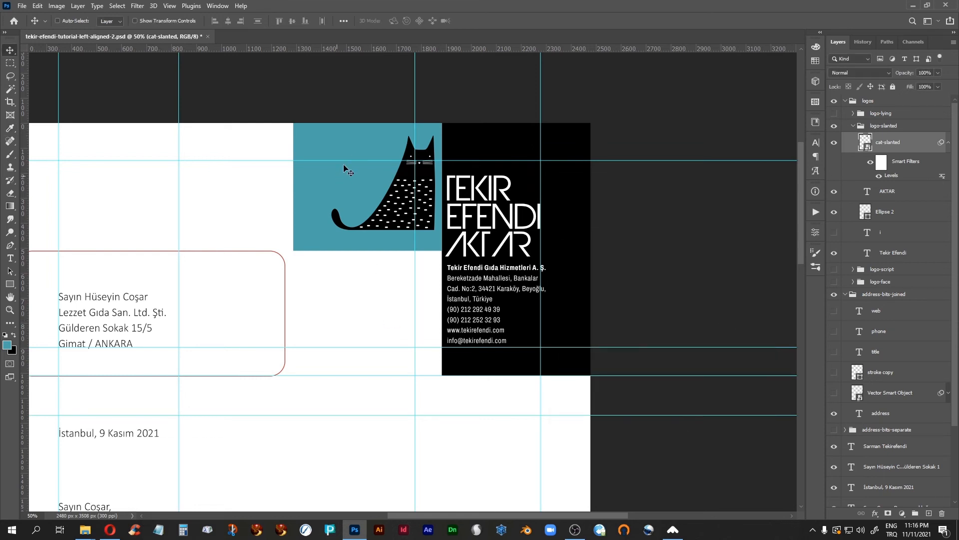
{"action": "left_click_drag", "start_coordinate": [389, 351], "coordinate": [461, 361]}
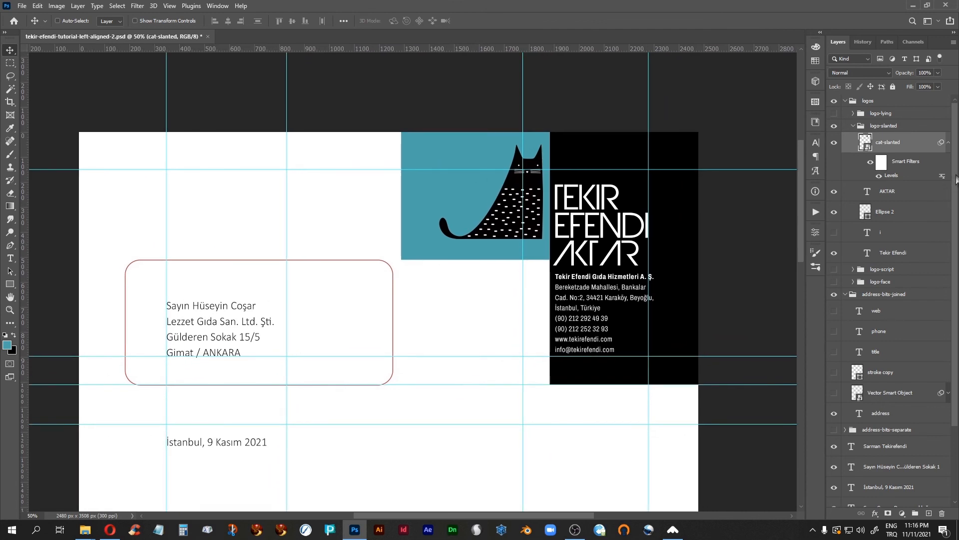
{"action": "scroll", "coordinate": [955, 179], "scroll_direction": "down", "scroll_amount": 4}
{"action": "left_click", "coordinate": [858, 459]}
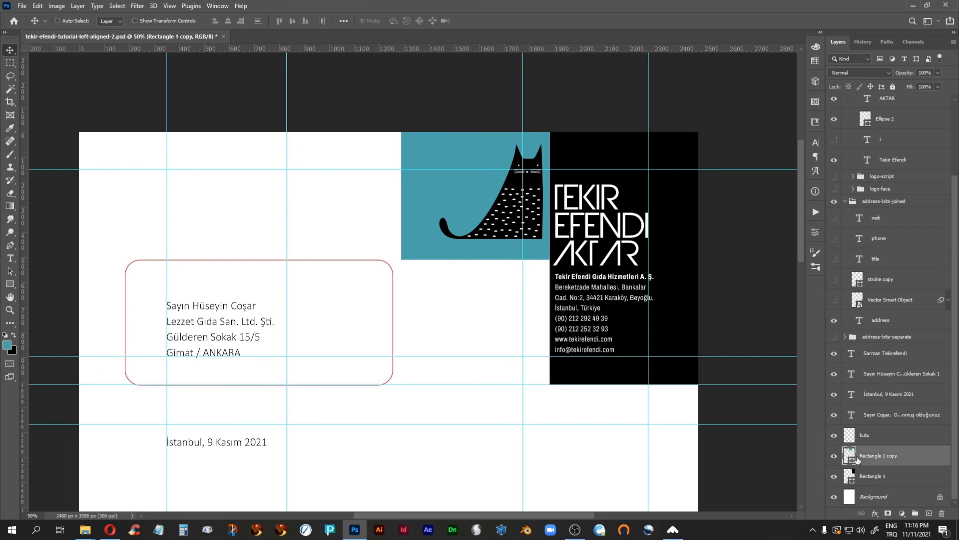
{"action": "key", "text": "ctrl+t"}
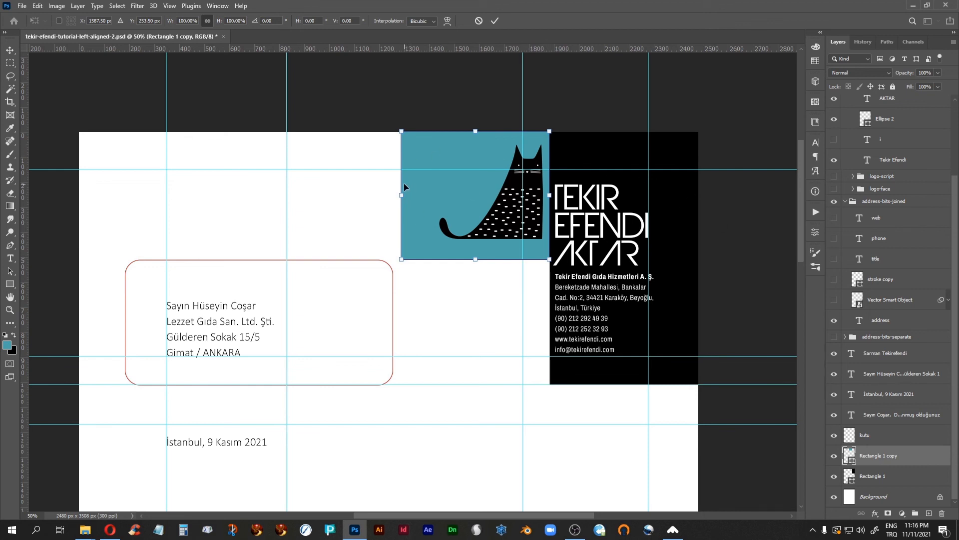
{"action": "key", "text": "Return"}
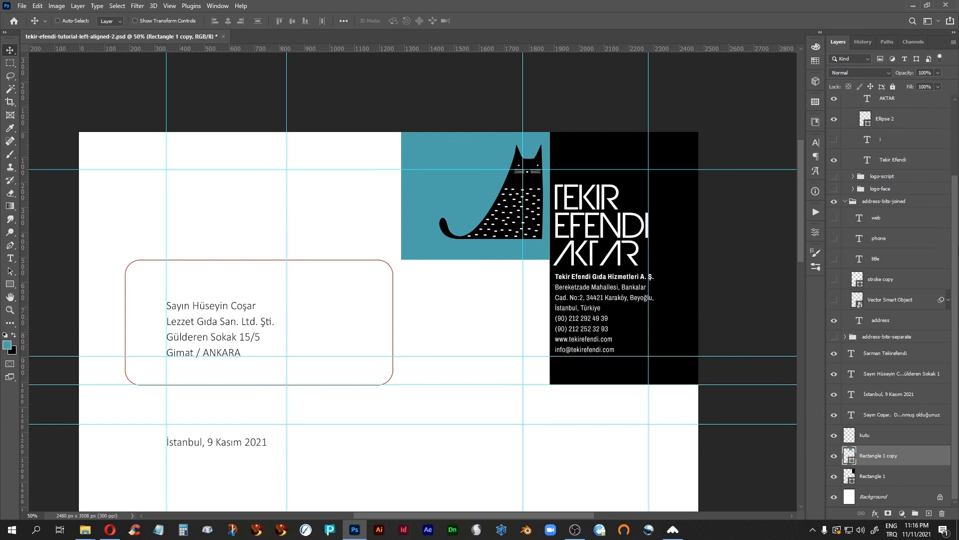
Step: Move the black Rectangle 1, the address-bits-joined group and the Tekir Efendi and AKTAR text layers together about 100 px to the right
{"action": "left_click", "coordinate": [850, 479]}
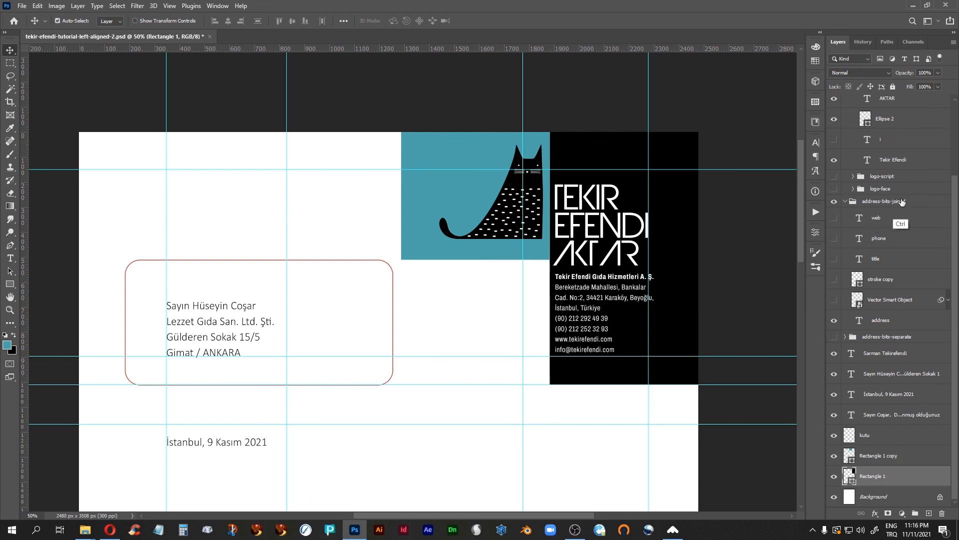
{"action": "left_click", "coordinate": [876, 202], "text": "ctrl"}
{"action": "left_click", "coordinate": [917, 162], "text": "ctrl"}
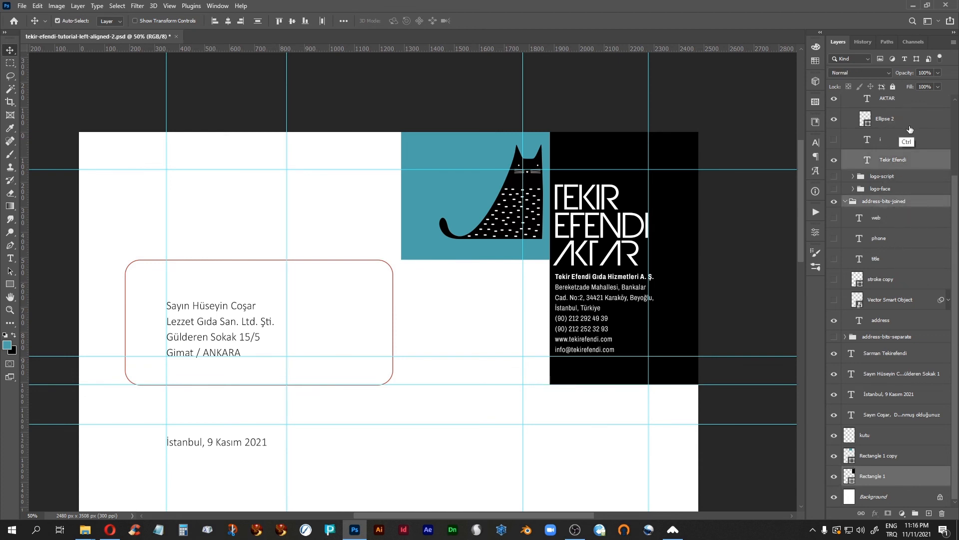
{"action": "left_click", "coordinate": [890, 102], "text": "ctrl"}
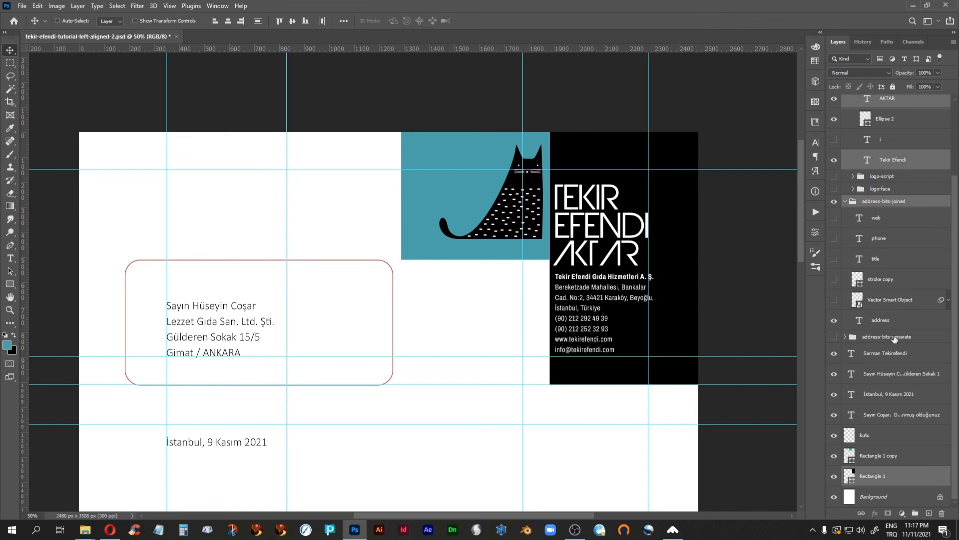
{"action": "key", "text": "shift+Right"}
{"action": "key", "text": "shift+Right"}
{"action": "key", "text": "shift+Right"}
{"action": "key", "text": "shift+Right"}
{"action": "key", "text": "shift+Right"}
{"action": "key", "text": "shift+Right"}
{"action": "key", "text": "shift+Right"}
{"action": "key", "text": "shift+Right"}
{"action": "key", "text": "shift+Right"}
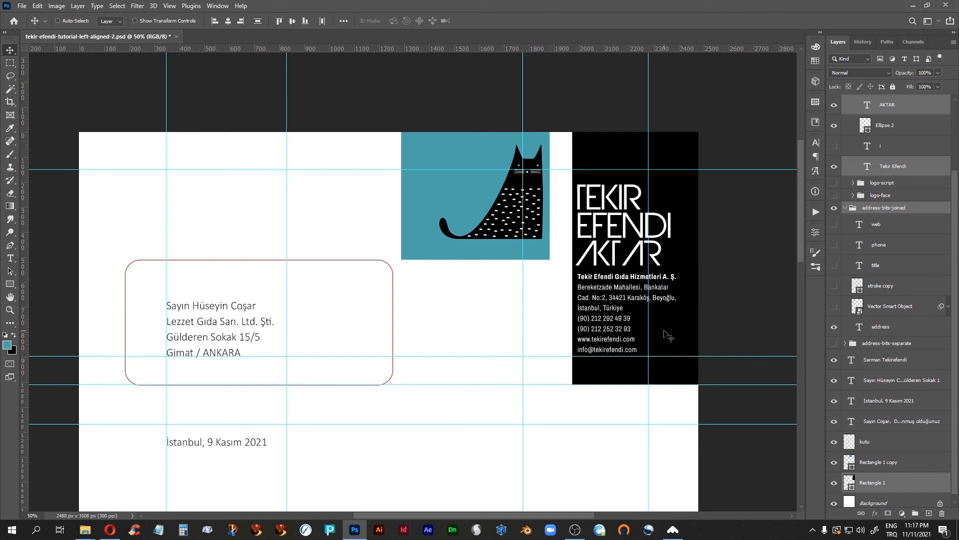
{"action": "key", "text": "shift+Right"}
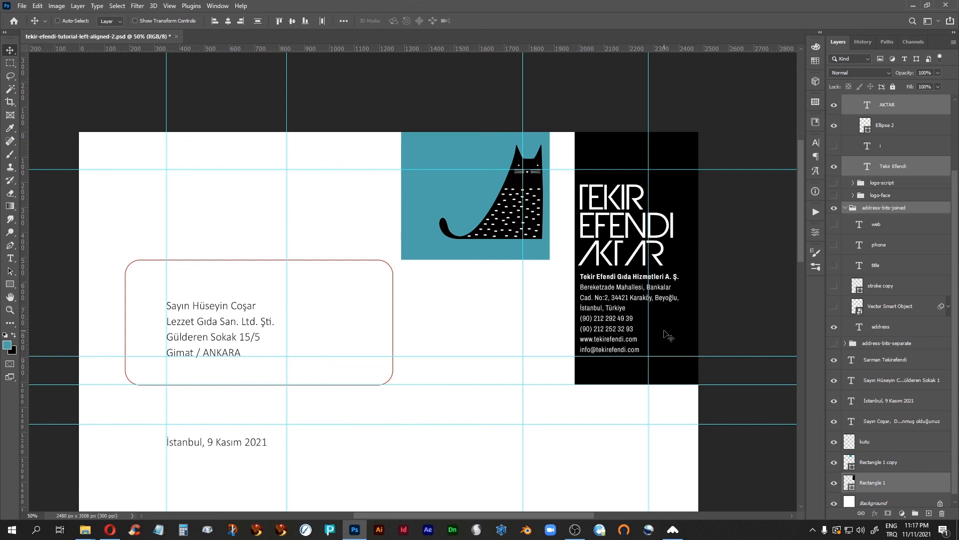
Step: Move the teal Rectangle 1 copy and the cat-slanted layer together about 100 px right, flush against the black rectangle
{"action": "left_click", "coordinate": [888, 467]}
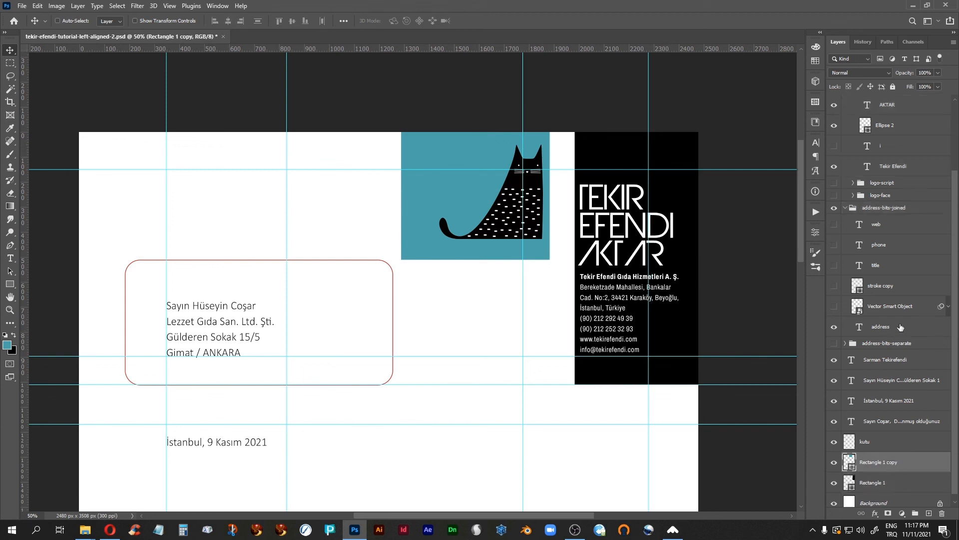
{"action": "left_click_drag", "start_coordinate": [956, 264], "coordinate": [955, 194]}
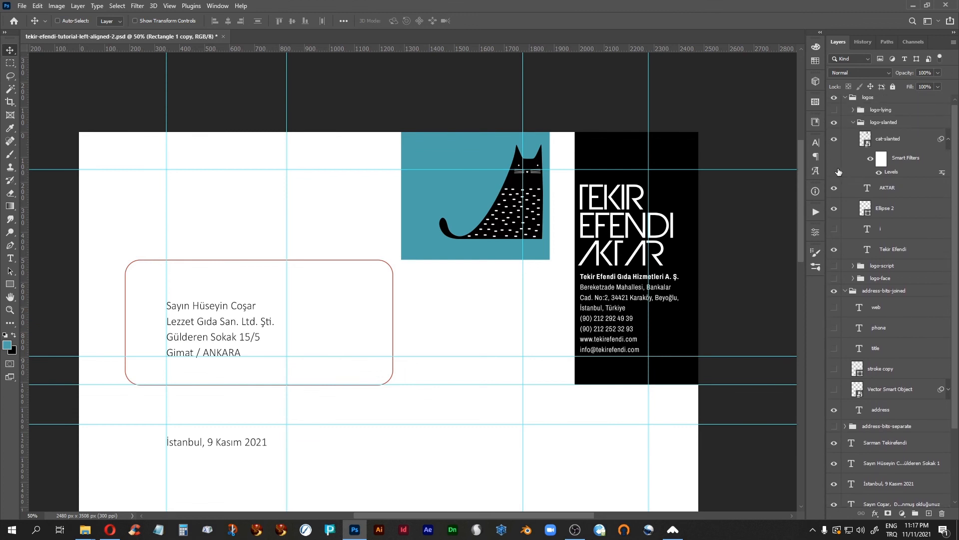
{"action": "key", "text": "ctrl"}
{"action": "left_click", "coordinate": [895, 145], "text": "ctrl"}
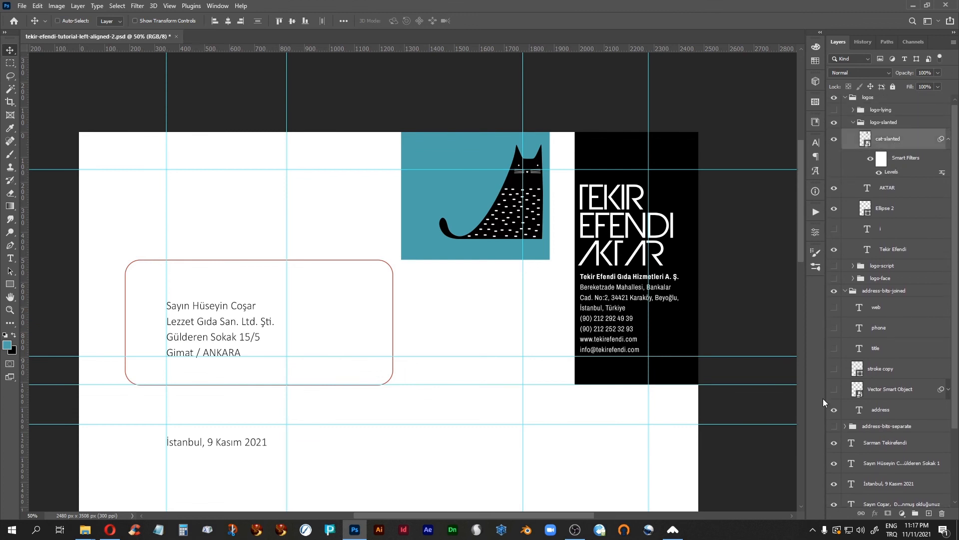
{"action": "key", "text": "shift+Right"}
{"action": "key", "text": "shift+Right"}
{"action": "key", "text": "shift+Right"}
{"action": "key", "text": "shift+Right"}
{"action": "key", "text": "shift+Right"}
{"action": "key", "text": "shift+Right"}
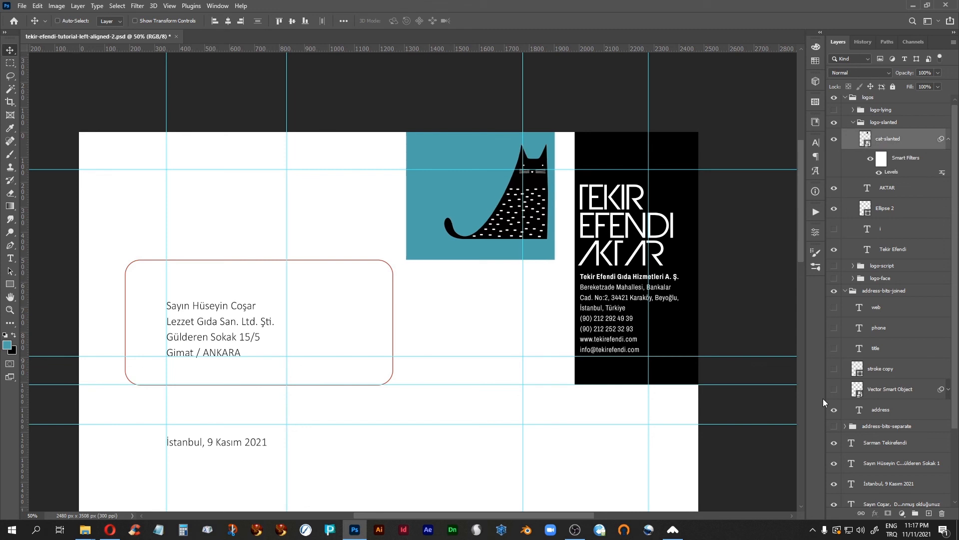
{"action": "key", "text": "shift+Right"}
{"action": "key", "text": "shift+Right"}
{"action": "key", "text": "shift+Right"}
{"action": "key", "text": "shift+Right"}
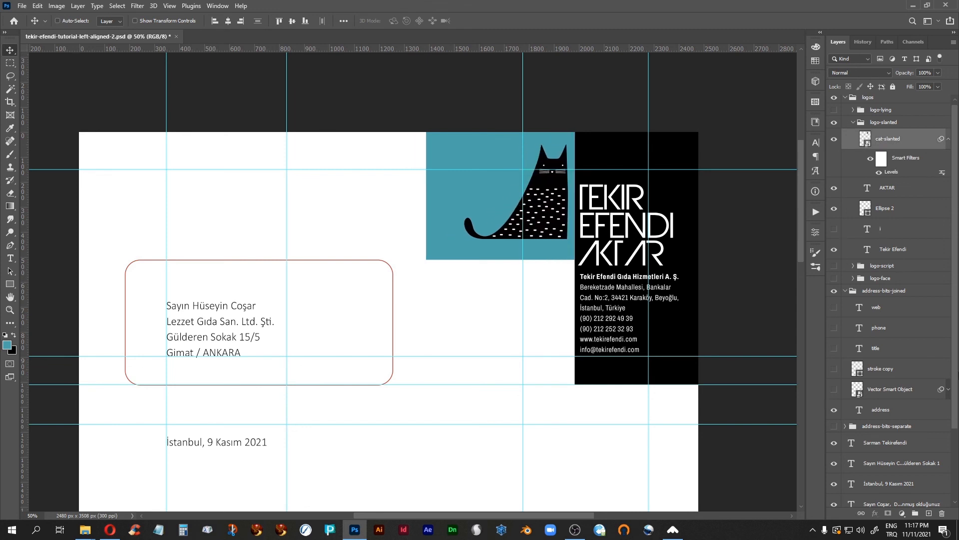
Step: Narrow the teal Rectangle 1 copy from its left edge to about 493 px wide, keeping its height
{"action": "scroll", "coordinate": [957, 278], "scroll_direction": "down", "scroll_amount": 3}
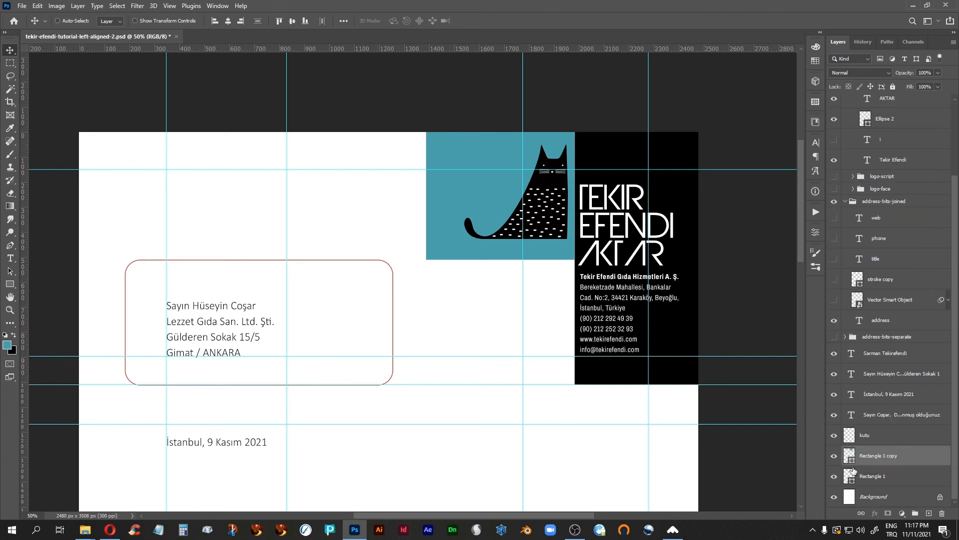
{"action": "left_click", "coordinate": [850, 456]}
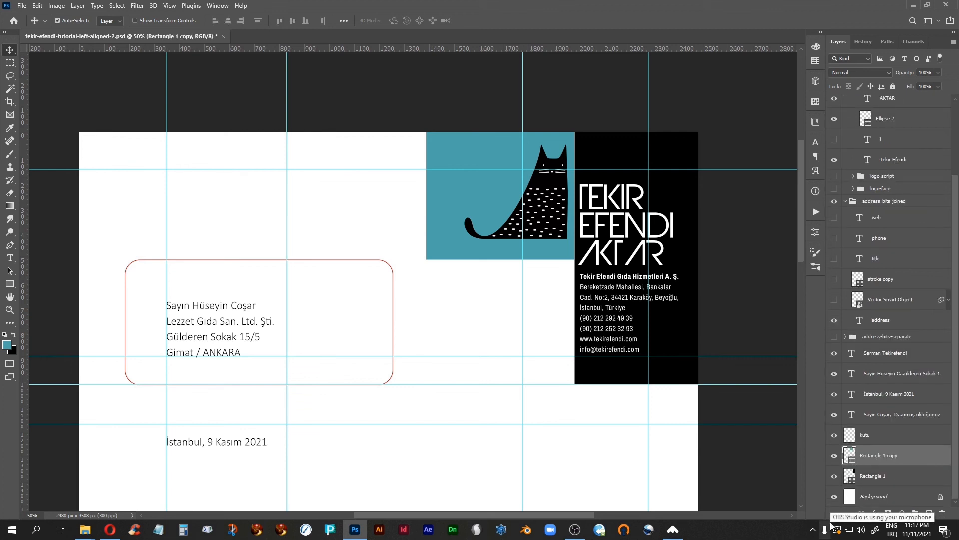
{"action": "key", "text": "ctrl+t"}
{"action": "left_click_drag", "start_coordinate": [430, 197], "coordinate": [451, 196]}
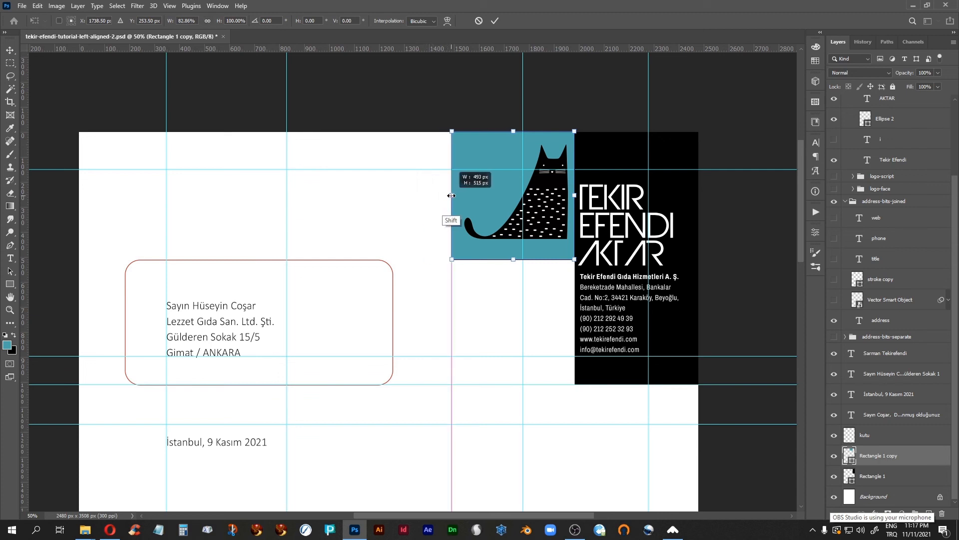
{"action": "key", "text": "Return"}
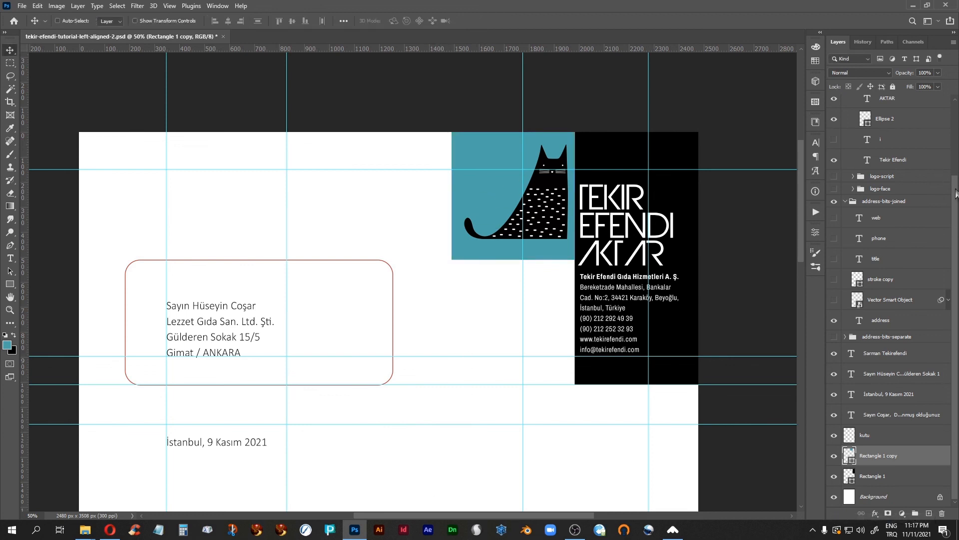
Step: Nudge the cat-slanted layer about 10 px to the left within the teal rectangle
{"action": "scroll", "coordinate": [886, 115], "scroll_direction": "up", "scroll_amount": 4}
{"action": "left_click", "coordinate": [863, 142]}
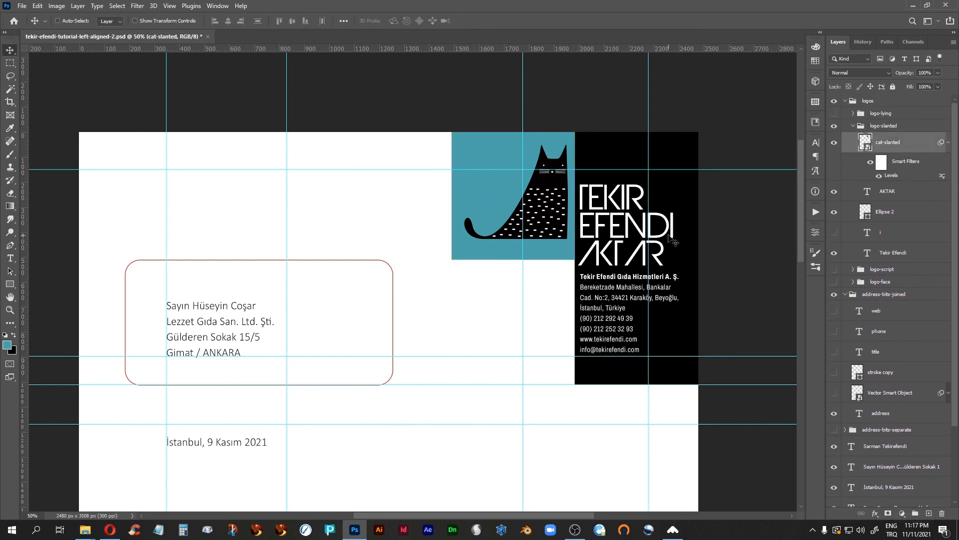
{"action": "key", "text": "Left"}
{"action": "key", "text": "Left"}
{"action": "key", "text": "Left"}
{"action": "key", "text": "Left"}
{"action": "key", "text": "Left"}
{"action": "key", "text": "Left"}
{"action": "key", "text": "Left"}
{"action": "key", "text": "Left"}
{"action": "key", "text": "Left"}
{"action": "key", "text": "Left"}
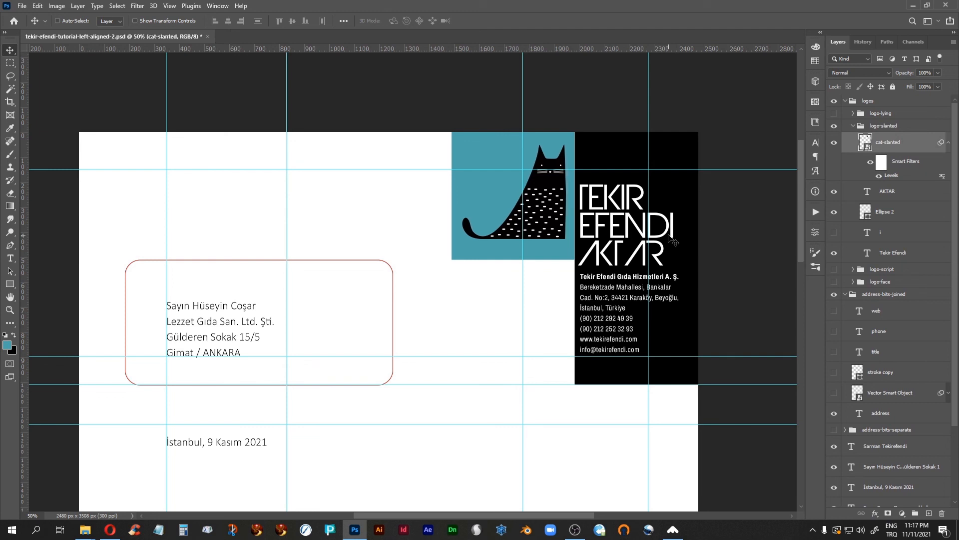
Step: Hide the kutu recipient box layer and the guides to show the clean full-page letterhead
{"action": "key", "text": "ctrl+minus"}
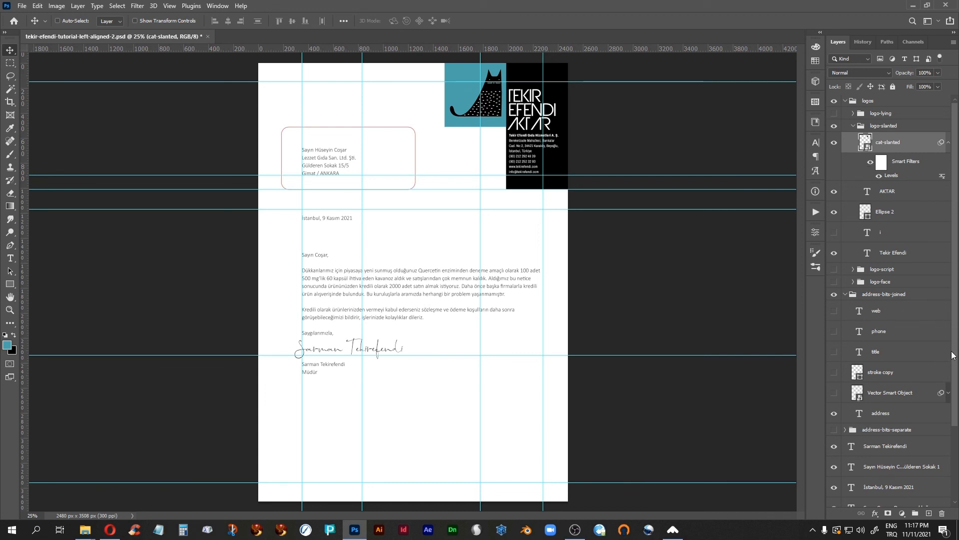
{"action": "left_click_drag", "start_coordinate": [955, 352], "coordinate": [955, 452]}
{"action": "left_click", "coordinate": [834, 435]}
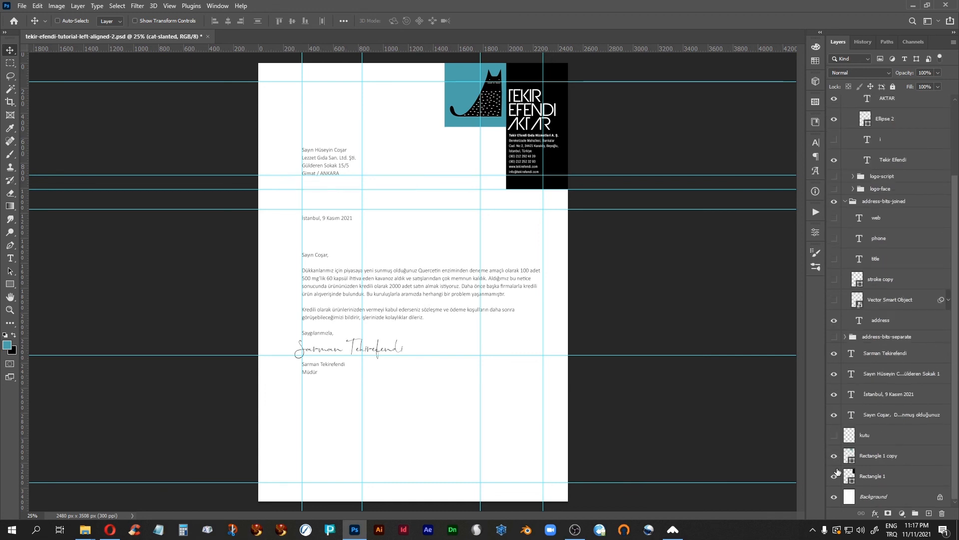
{"action": "key", "text": "ctrl"}
{"action": "key", "text": "ctrl+semicolon"}
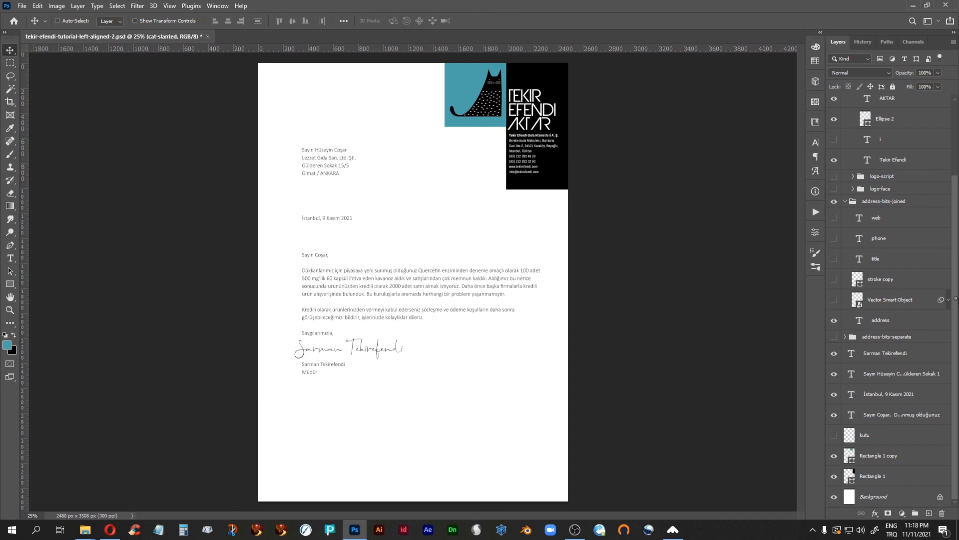
Step: Group the black Rectangle 1 and teal Rectangle 1 copy layers, and duplicate the group
{"action": "left_click", "coordinate": [894, 480]}
{"action": "left_click", "coordinate": [894, 456], "text": "shift"}
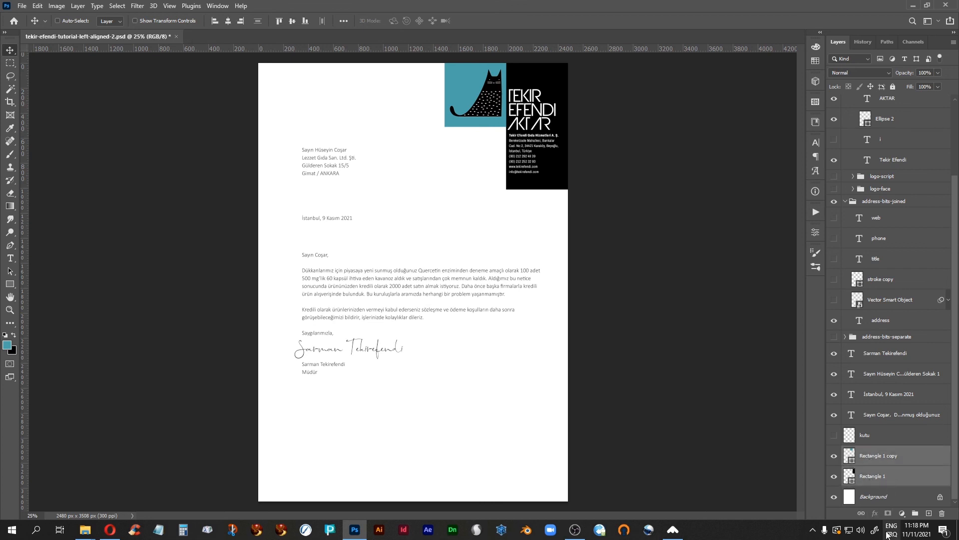
{"action": "key", "text": "ctrl+g"}
{"action": "key", "text": "ctrl+j"}
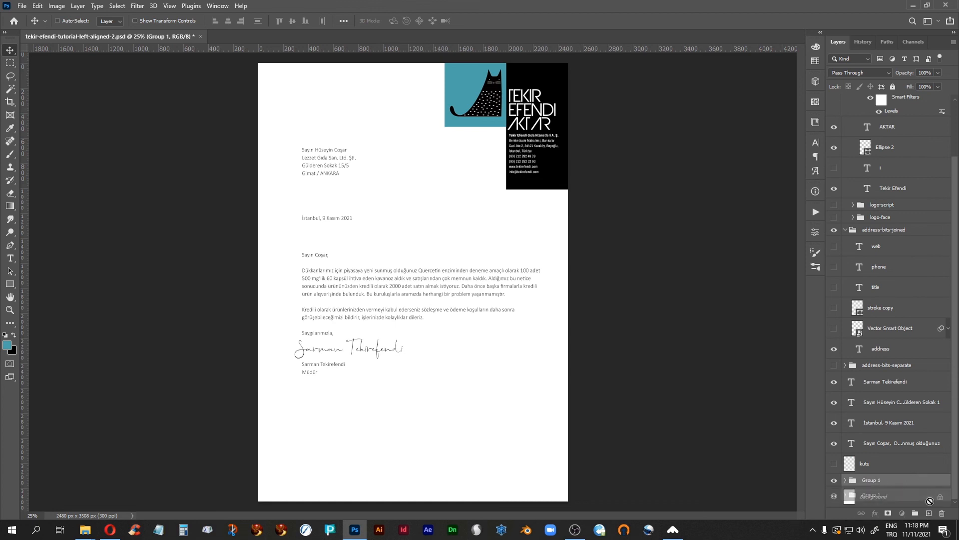
Step: Move the duplicated rectangle group straight down until only a thin strip shows along the page's bottom edge
{"action": "left_click_drag", "start_coordinate": [464, 102], "coordinate": [483, 501]}
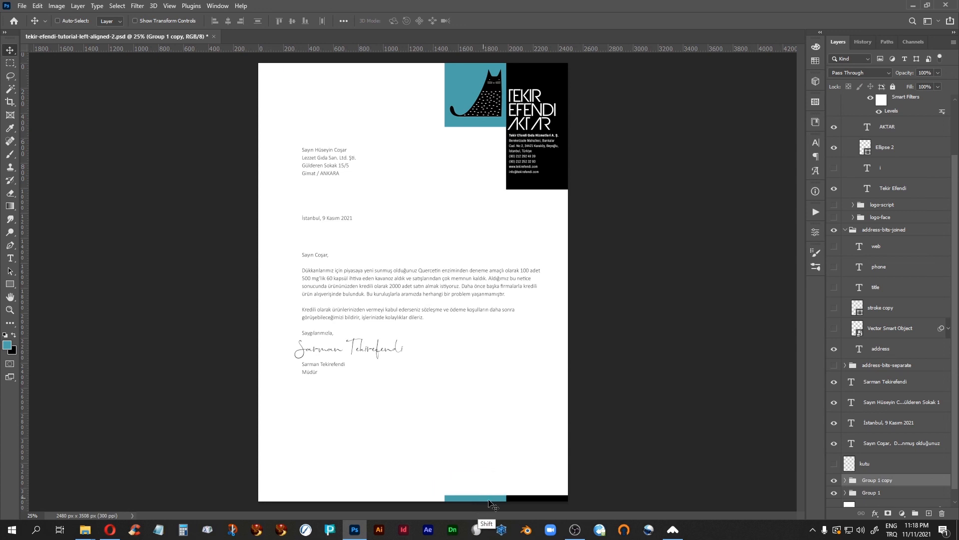
{"action": "key", "text": "Down"}
{"action": "key", "text": "Down"}
{"action": "key", "text": "Down"}
{"action": "key", "text": "Down"}
{"action": "key", "text": "Down"}
{"action": "key", "text": "Up"}
{"action": "key", "text": "Up"}
{"action": "key", "text": "Down"}
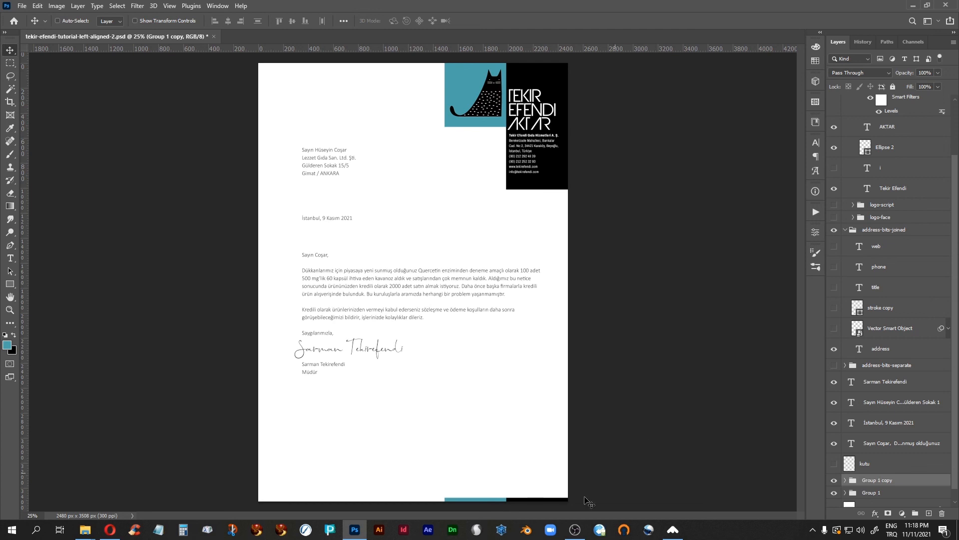
Step: Rotate Group 1 copy 90° clockwise and place it as a thin strip on the page's left edge, starting at the black block's lower guide
{"action": "left_click_drag", "start_coordinate": [491, 502], "coordinate": [299, 255]}
{"action": "key", "text": "ctrl+t"}
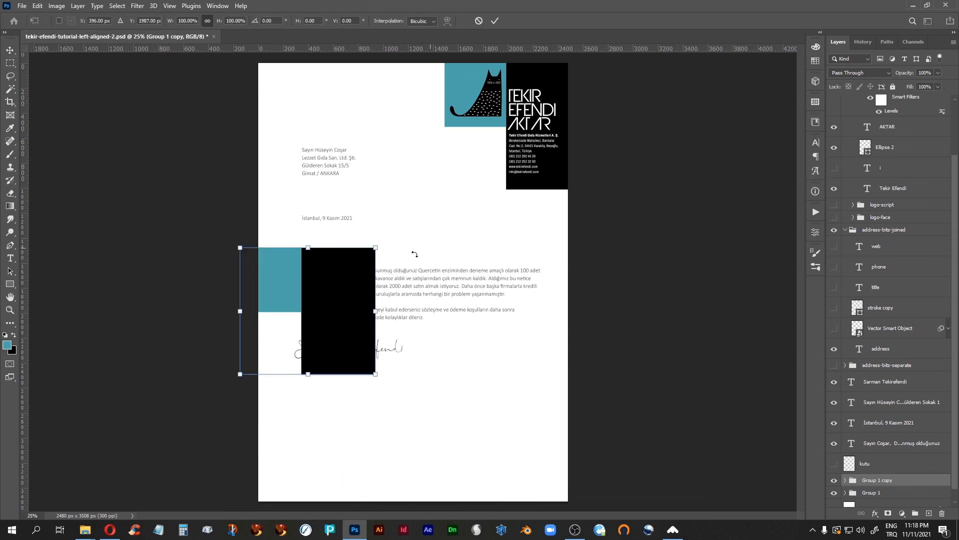
{"action": "left_click_drag", "start_coordinate": [430, 248], "coordinate": [370, 357]}
{"action": "left_click_drag", "start_coordinate": [289, 328], "coordinate": [187, 292]}
{"action": "key", "text": "Return"}
{"action": "key", "text": "ctrl+semicolon"}
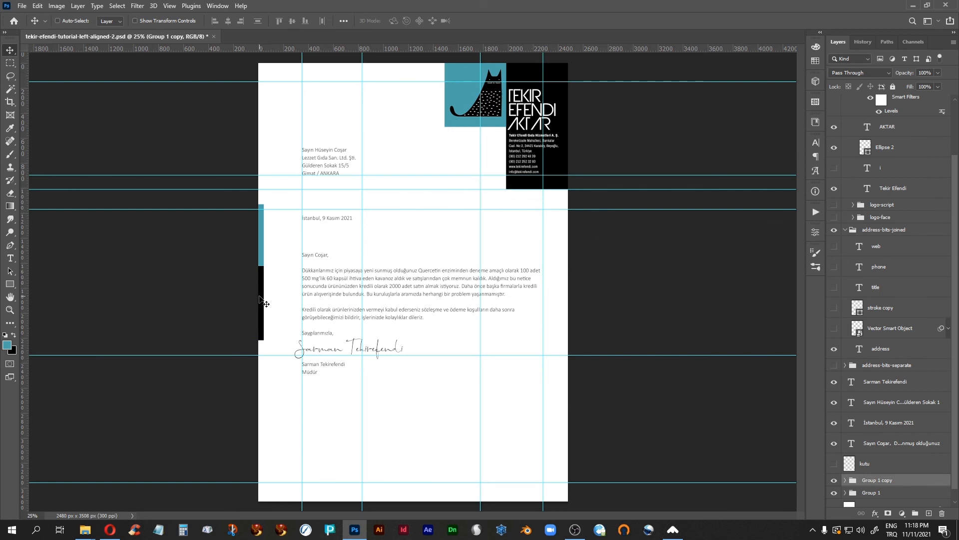
{"action": "left_click_drag", "start_coordinate": [260, 298], "coordinate": [259, 283]}
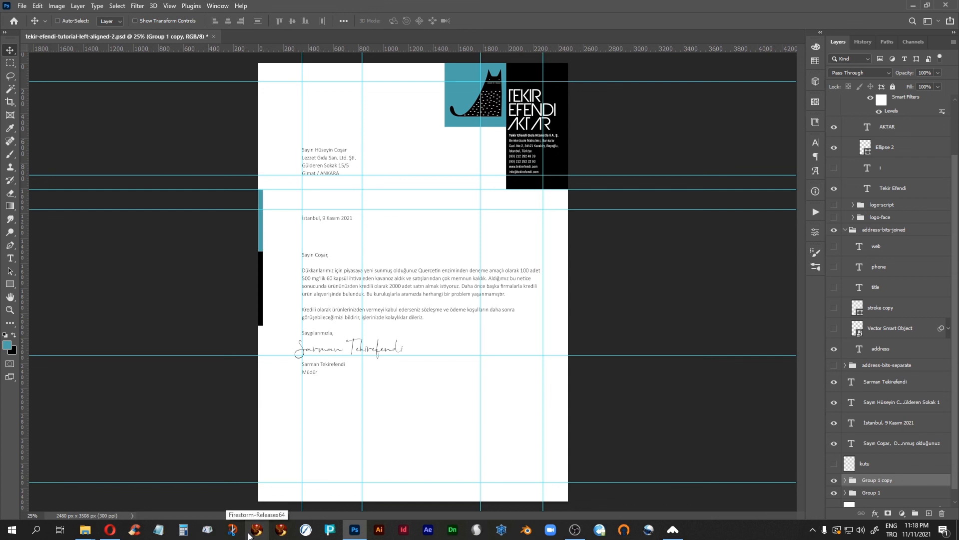
{"action": "key", "text": "ctrl+t"}
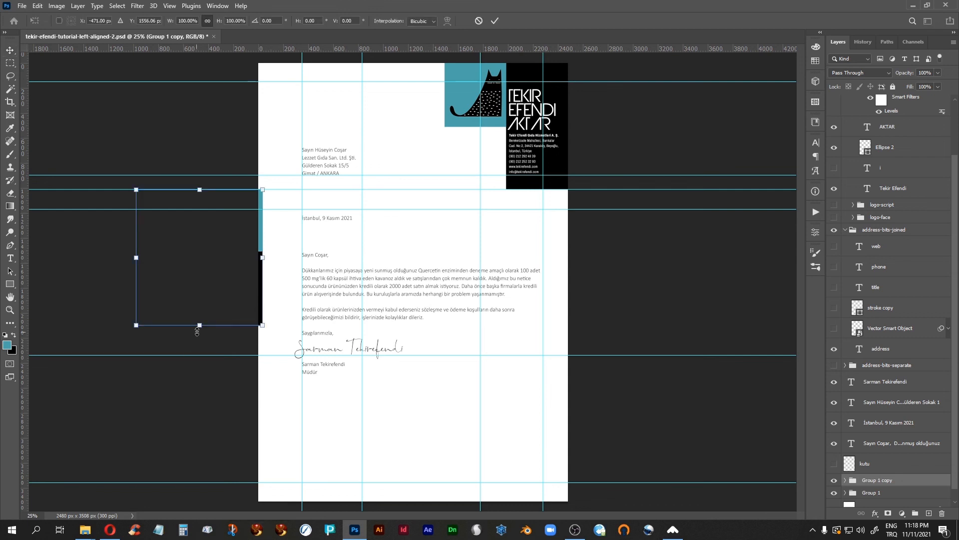
{"action": "left_click_drag", "start_coordinate": [199, 326], "coordinate": [200, 358]}
{"action": "key", "text": "Escape"}
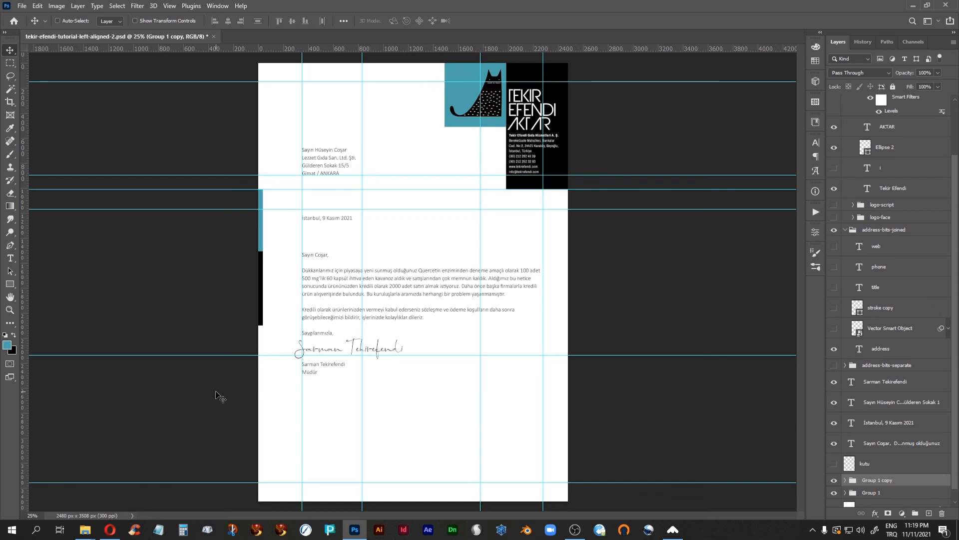
Step: Hide the guides to show the clean letterhead with the side strip
{"action": "key", "text": "ctrl+semicolon"}
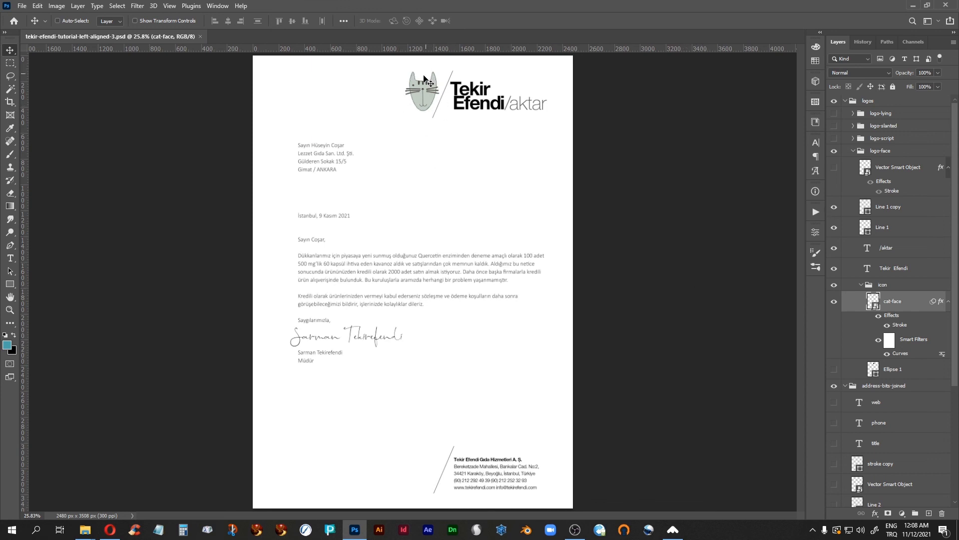
Step: Add a Hue/Saturation smart filter to the cat-face layer in the left-aligned-3 letterhead
{"action": "key", "text": "ctrl+plus"}
{"action": "key", "text": "ctrl+plus"}
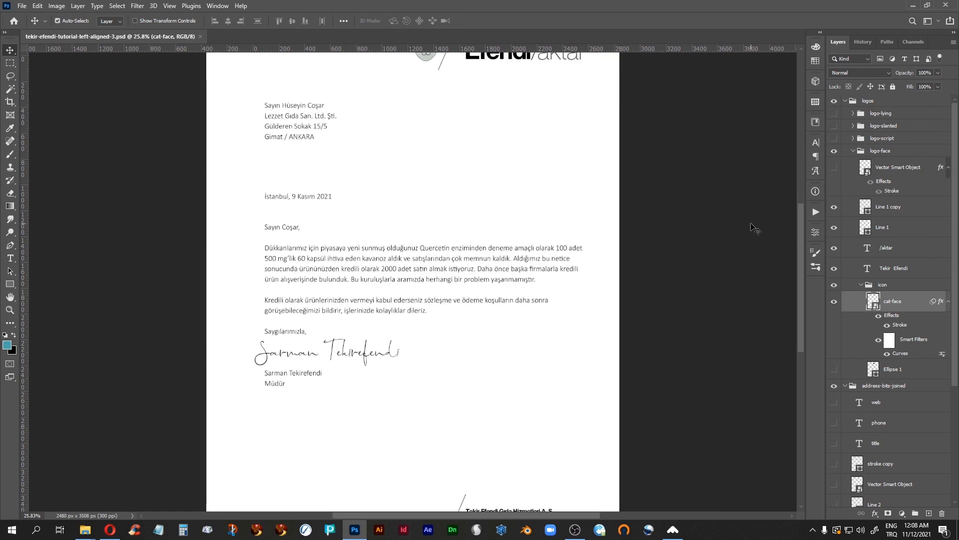
{"action": "scroll", "coordinate": [394, 250], "scroll_direction": "up", "scroll_amount": 5}
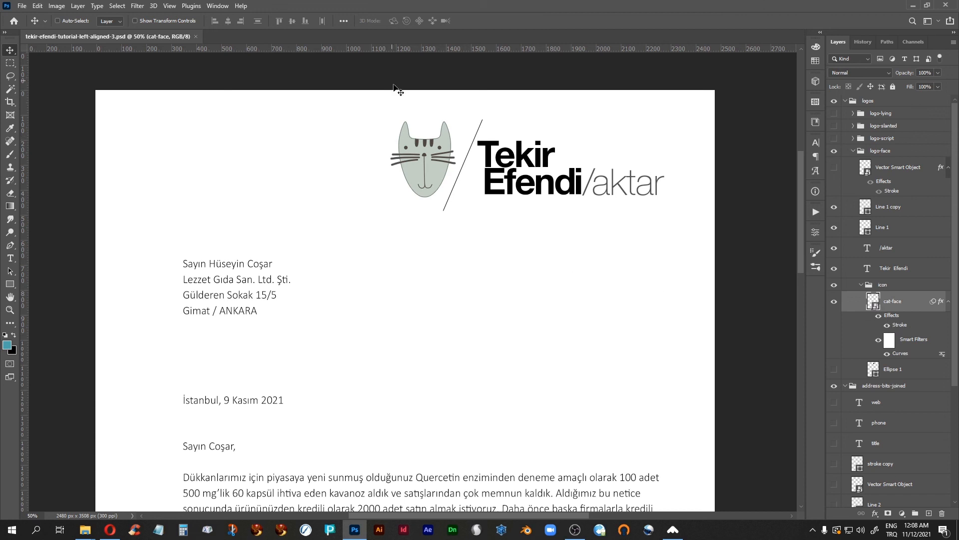
{"action": "left_click", "coordinate": [887, 341]}
{"action": "left_click", "coordinate": [891, 304]}
{"action": "key", "text": "ctrl+u"}
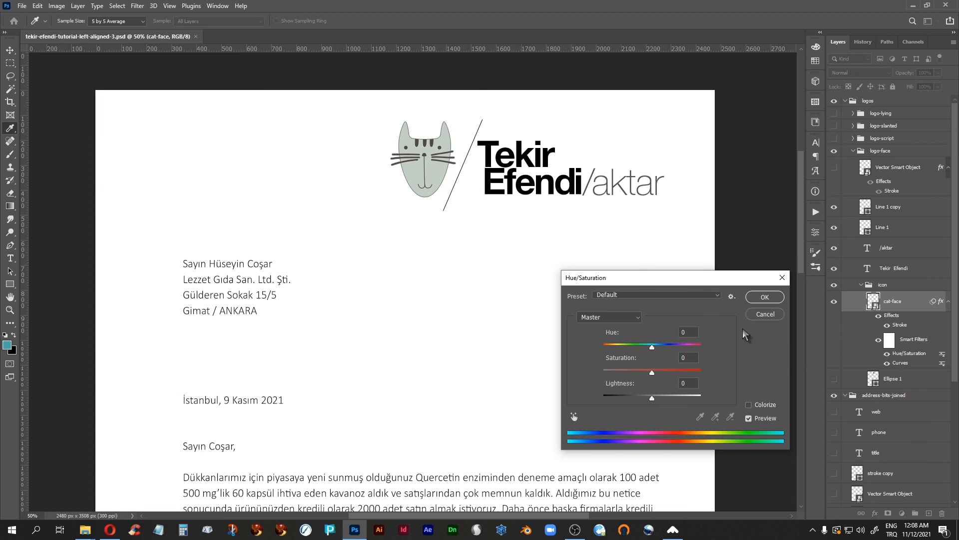
{"action": "left_click", "coordinate": [765, 314]}
{"action": "key", "text": "v"}
{"action": "left_click", "coordinate": [56, 5]}
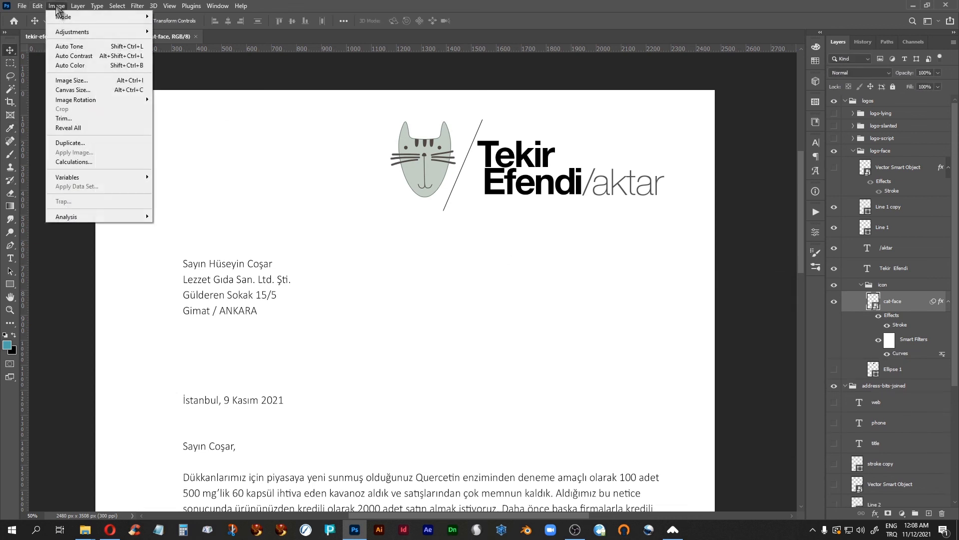
{"action": "mouse_move", "coordinate": [142, 33]}
{"action": "left_click", "coordinate": [200, 84]}
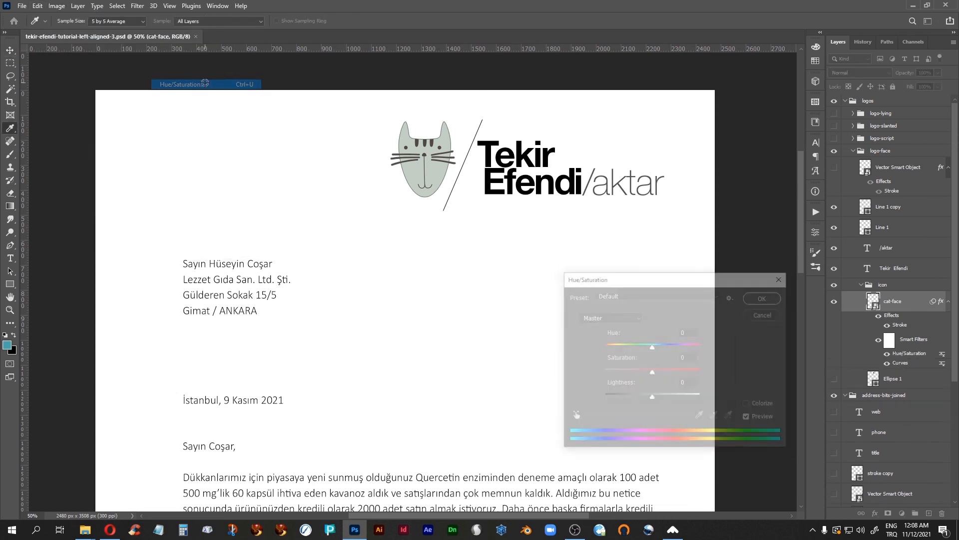
{"action": "left_click_drag", "start_coordinate": [662, 282], "coordinate": [526, 258]}
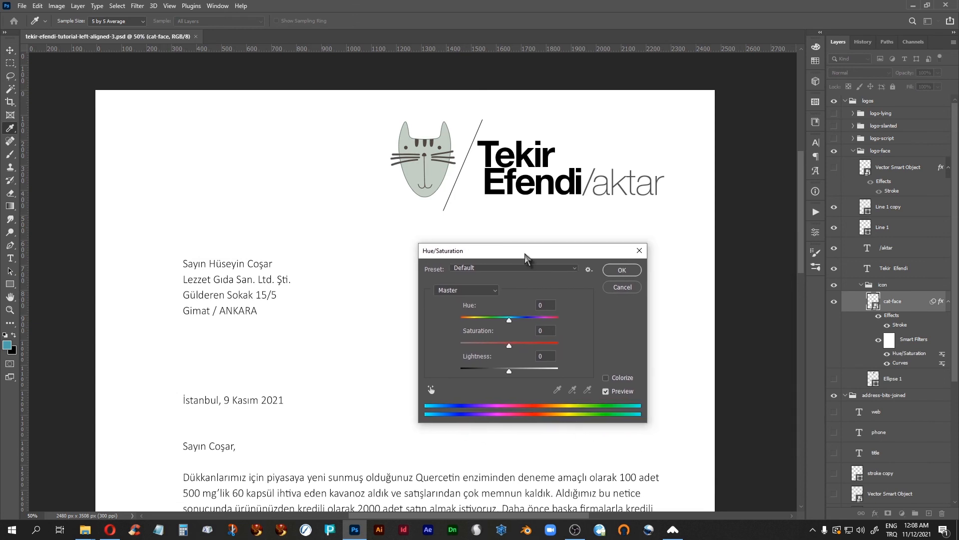
Step: Recolour the cat face by setting its hue to -90 and saturation to +84
{"action": "left_click_drag", "start_coordinate": [509, 320], "coordinate": [477, 329]}
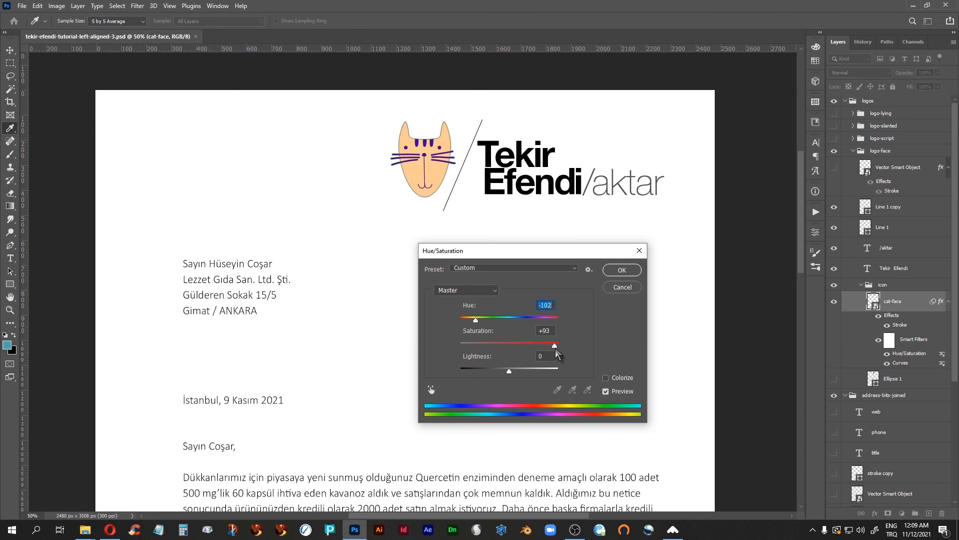
{"action": "left_click_drag", "start_coordinate": [552, 349], "coordinate": [550, 350]}
{"action": "left_click_drag", "start_coordinate": [477, 322], "coordinate": [479, 319]}
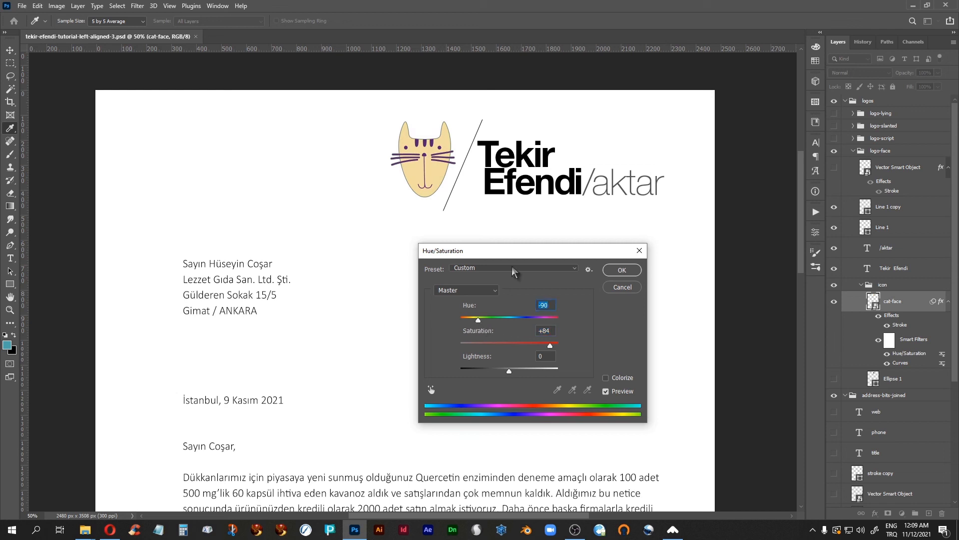
{"action": "left_click_drag", "start_coordinate": [517, 254], "coordinate": [464, 258]}
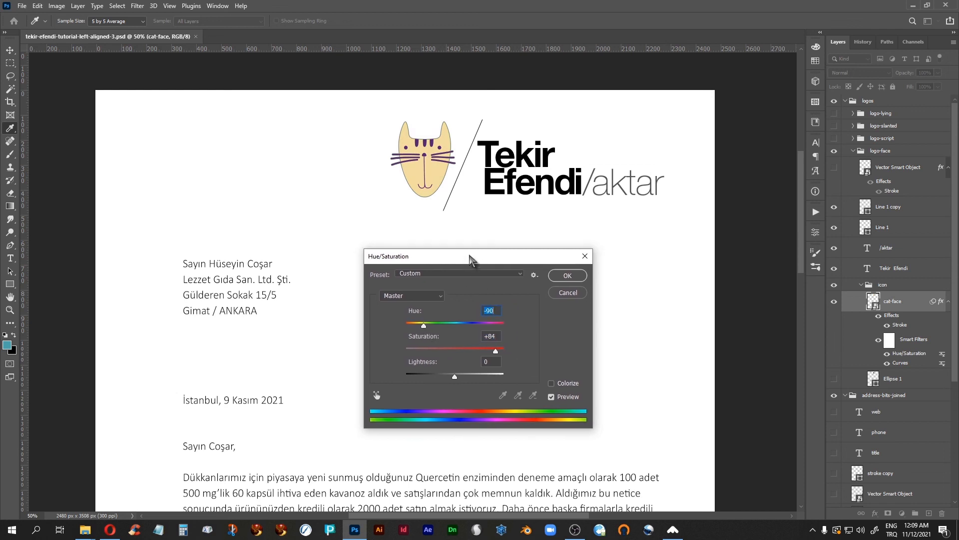
{"action": "left_click", "coordinate": [568, 275]}
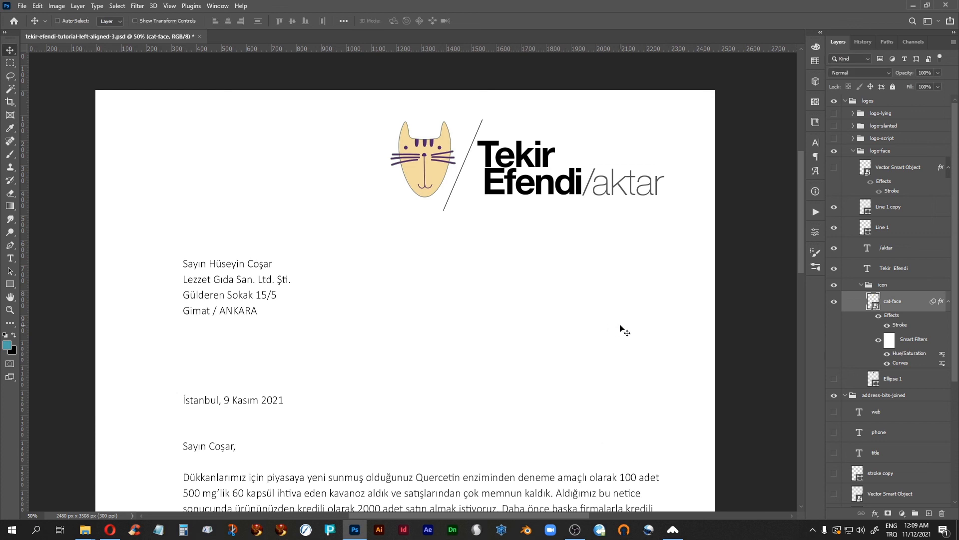
{"action": "key", "text": "ctrl+plus"}
{"action": "key", "text": "ctrl+plus"}
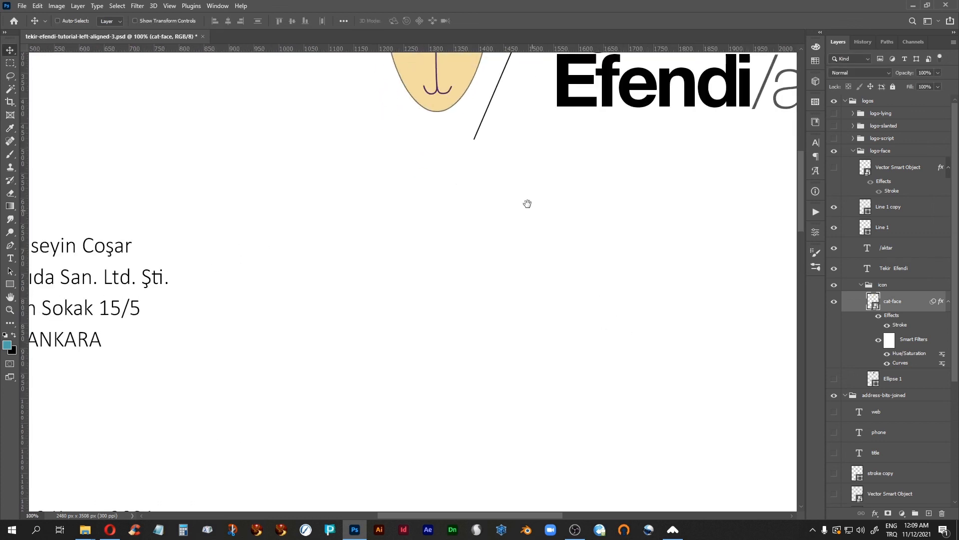
{"action": "left_click_drag", "start_coordinate": [483, 204], "coordinate": [418, 463]}
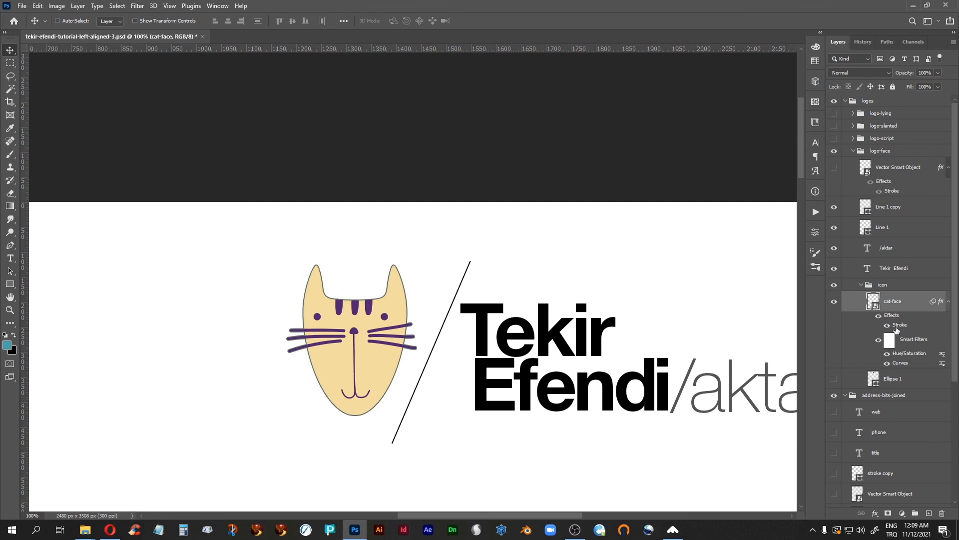
{"action": "double_click", "coordinate": [894, 328]}
{"action": "mouse_move", "coordinate": [198, 259]}
{"action": "left_mouse_down"}
{"action": "mouse_move", "coordinate": [597, 221]}
{"action": "mouse_move", "coordinate": [666, 147]}
{"action": "left_mouse_up"}
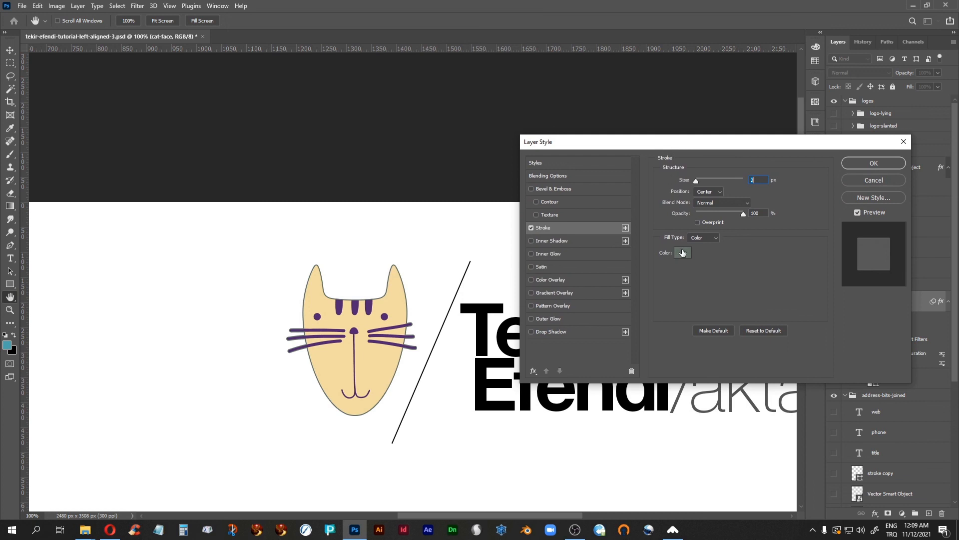
{"action": "left_click", "coordinate": [874, 180]}
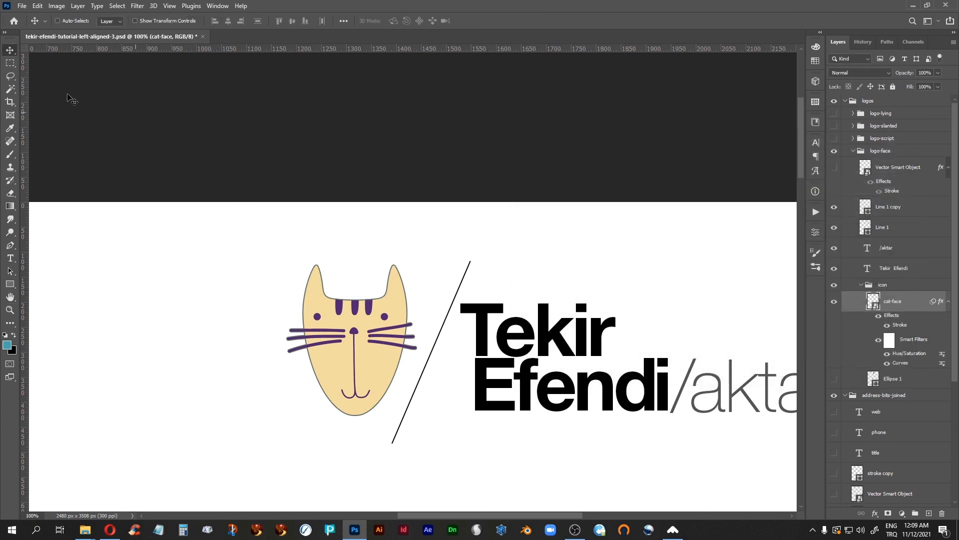
Step: Change the cat-face layer's stroke colour to dark brown 514743, keeping its 2 px size
{"action": "left_click", "coordinate": [77, 6]}
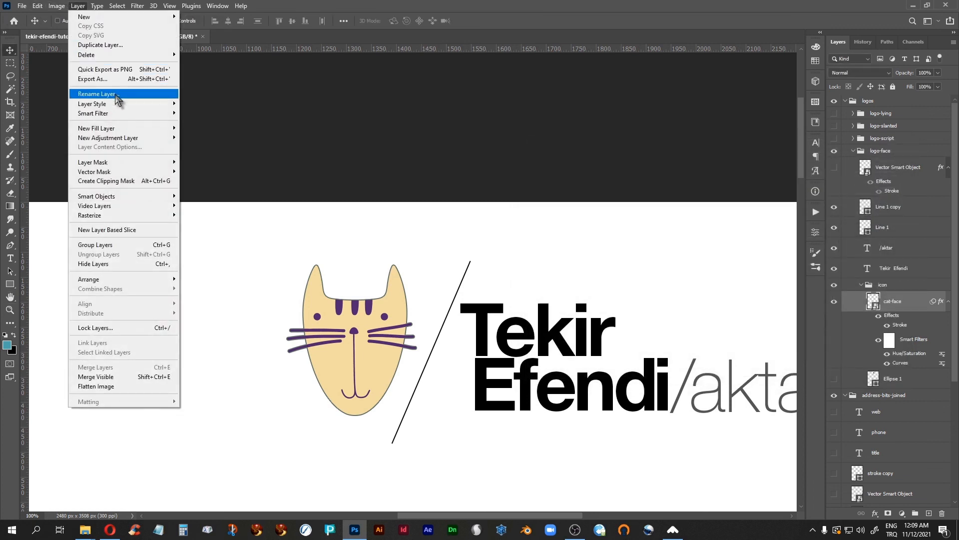
{"action": "mouse_move", "coordinate": [120, 105]}
{"action": "left_click", "coordinate": [213, 128]}
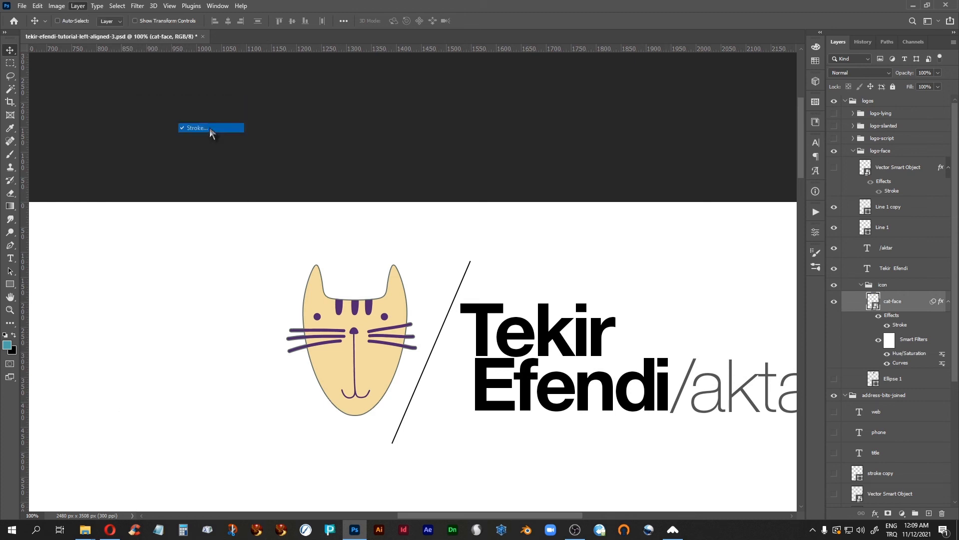
{"action": "left_click", "coordinate": [687, 253]}
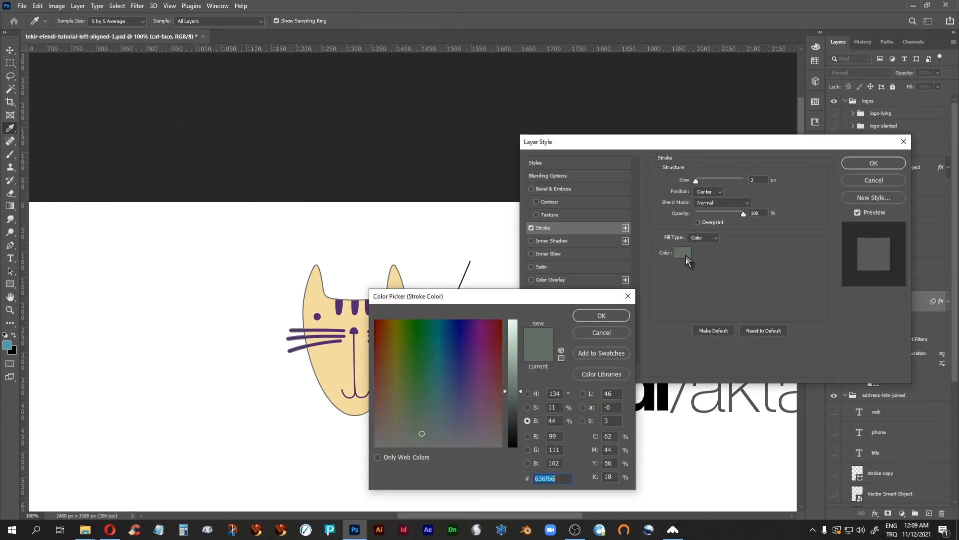
{"action": "mouse_move", "coordinate": [440, 293]}
{"action": "left_mouse_down"}
{"action": "mouse_move", "coordinate": [544, 268]}
{"action": "mouse_move", "coordinate": [538, 253]}
{"action": "mouse_move", "coordinate": [497, 253]}
{"action": "left_mouse_up"}
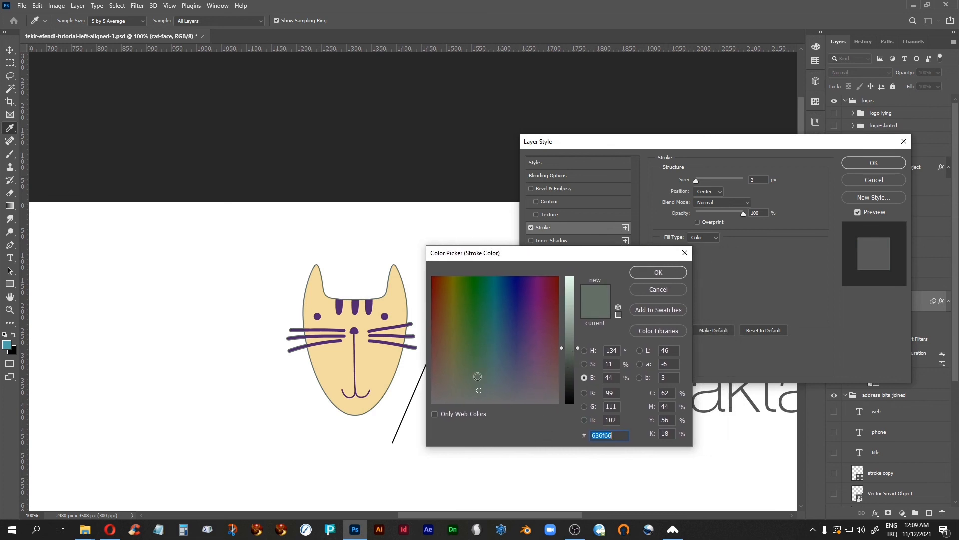
{"action": "left_click", "coordinate": [440, 394]}
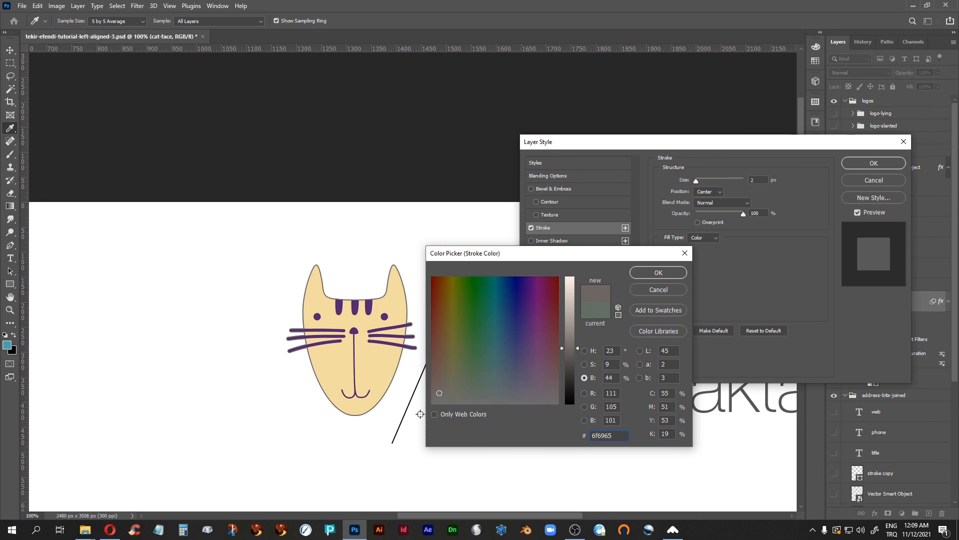
{"action": "left_click", "coordinate": [437, 382]}
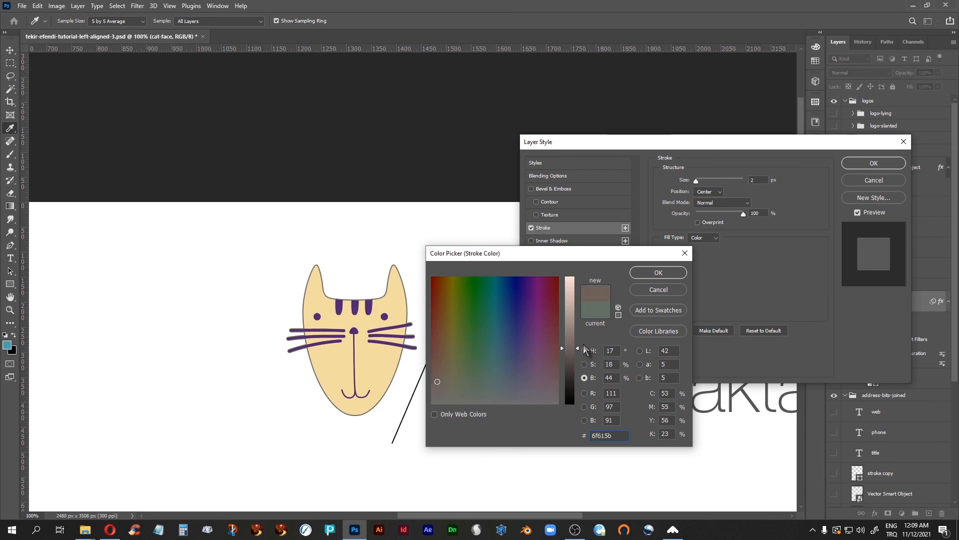
{"action": "left_click_drag", "start_coordinate": [569, 350], "coordinate": [575, 364]}
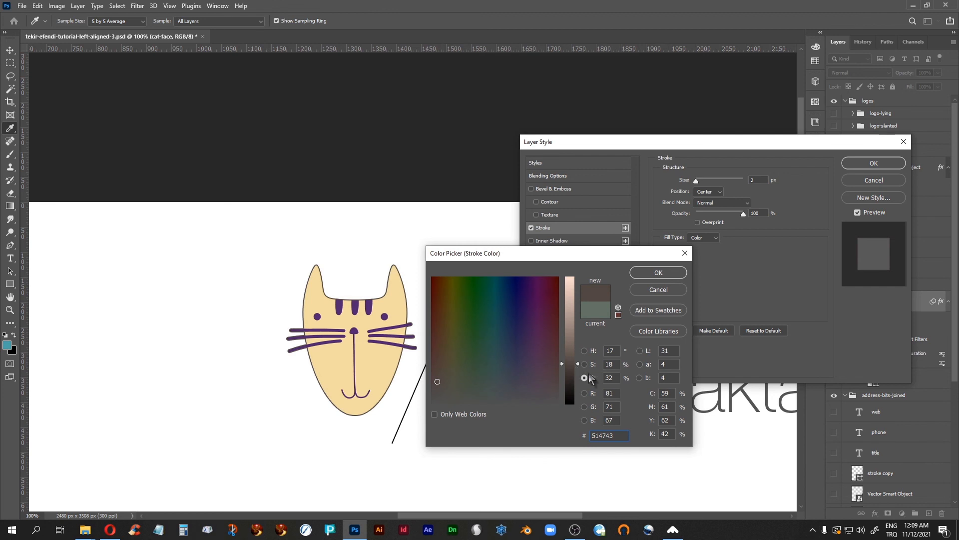
{"action": "left_click", "coordinate": [651, 274]}
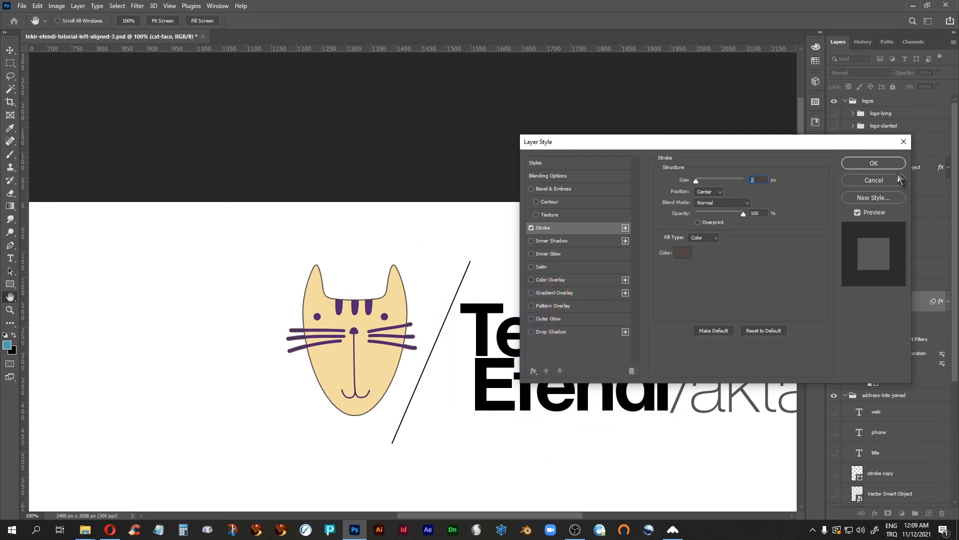
{"action": "left_click", "coordinate": [874, 163]}
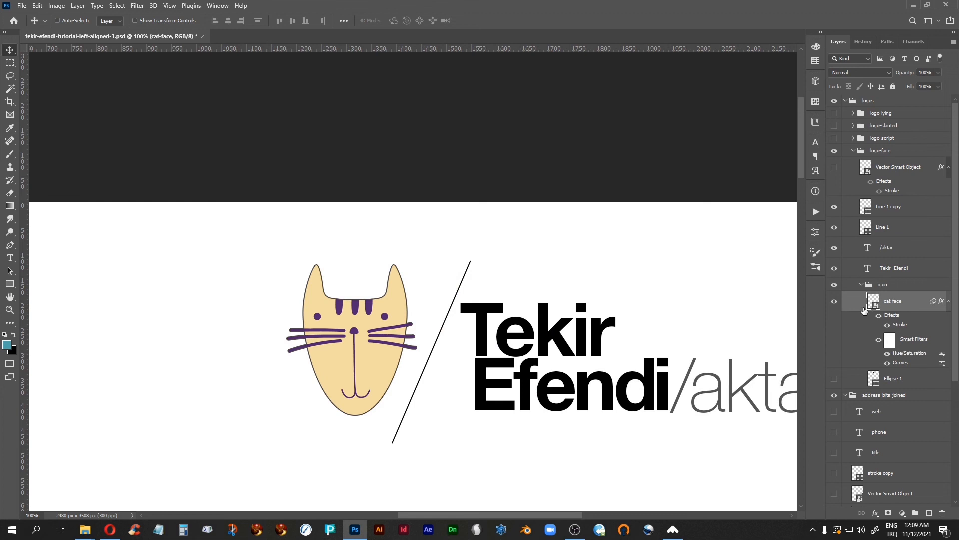
Step: Try brightening the cat face by moving its Curves smart filter point to input 94, output 172, and undo the adjustment
{"action": "key", "text": "ctrl+0"}
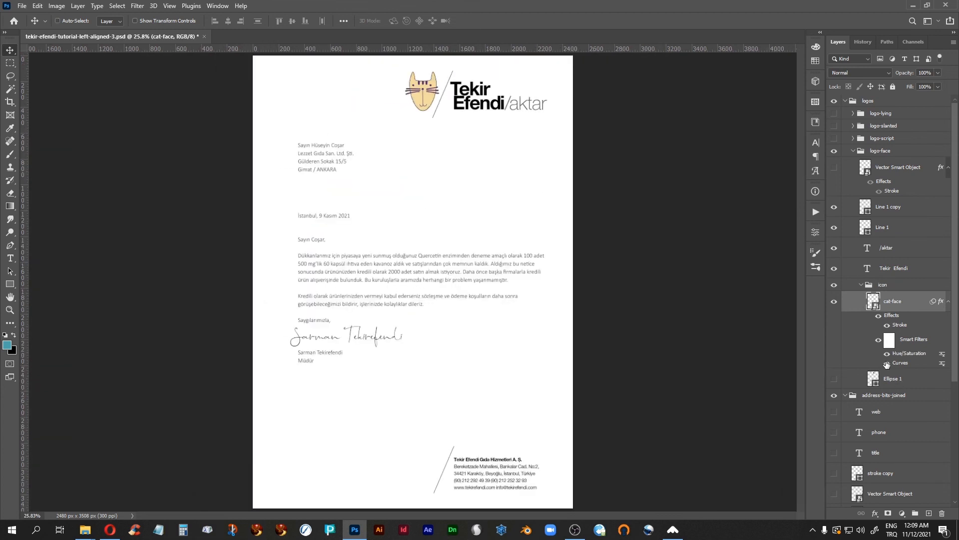
{"action": "double_click", "coordinate": [894, 363]}
{"action": "left_click_drag", "start_coordinate": [561, 349], "coordinate": [555, 343]}
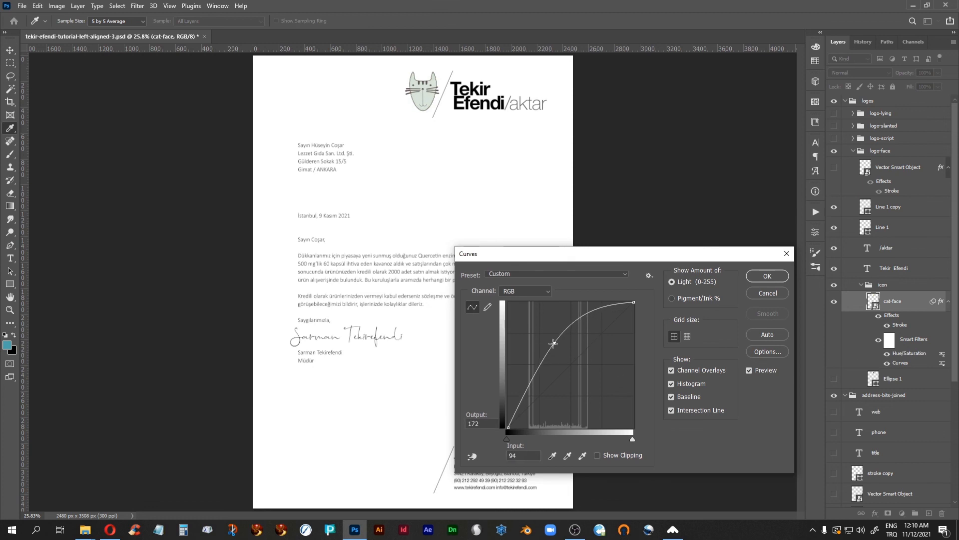
{"action": "left_click", "coordinate": [762, 281]}
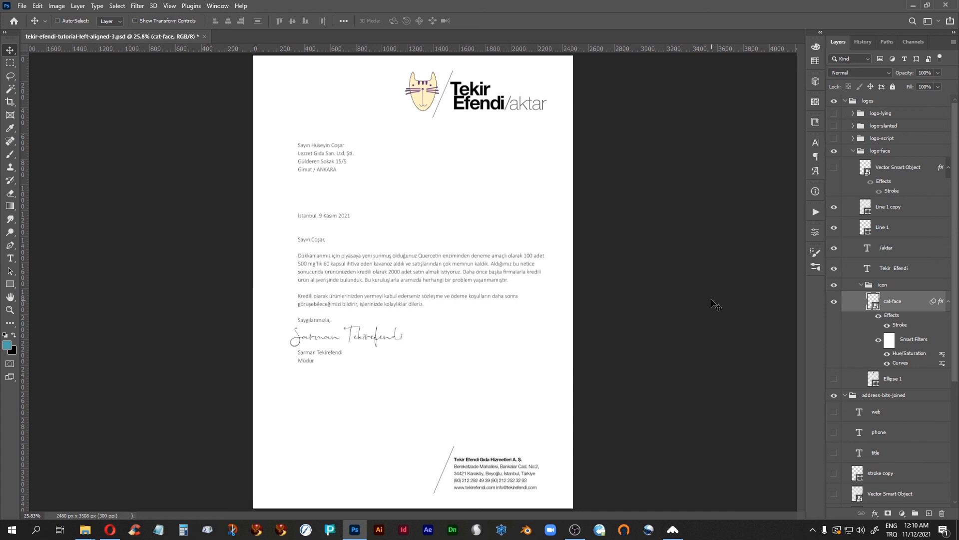
{"action": "key", "text": "ctrl+z"}
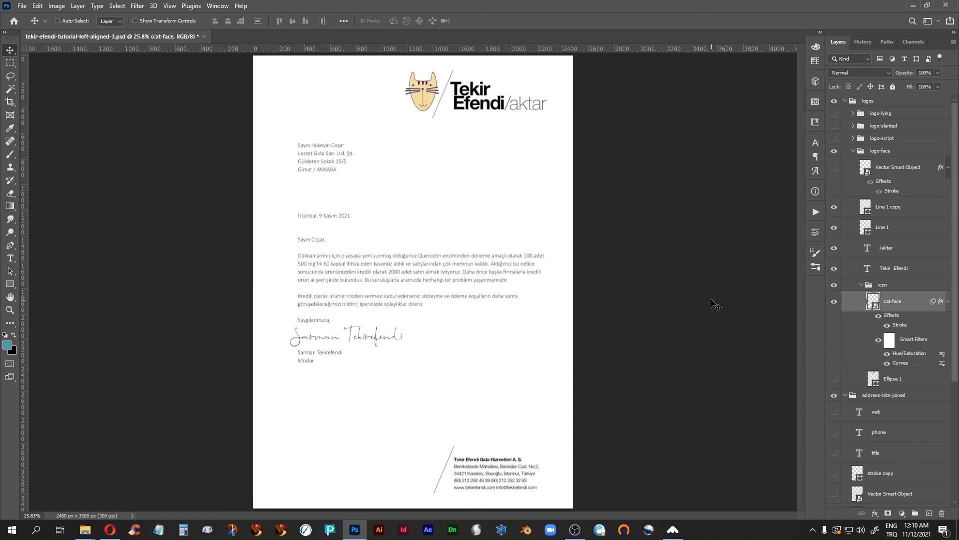
Step: Brighten the cat face slightly by moving its Curves smart filter point to input 96, output 166
{"action": "key", "text": "ctrl+plus"}
{"action": "key", "text": "ctrl+plus"}
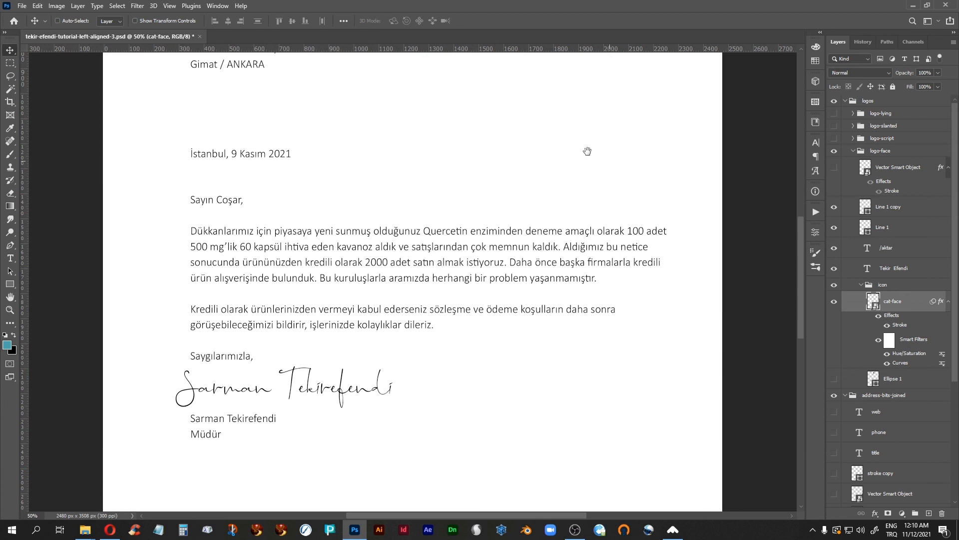
{"action": "left_click_drag", "start_coordinate": [400, 106], "coordinate": [362, 345]}
{"action": "left_click_drag", "start_coordinate": [484, 280], "coordinate": [480, 285]}
{"action": "double_click", "coordinate": [900, 363]}
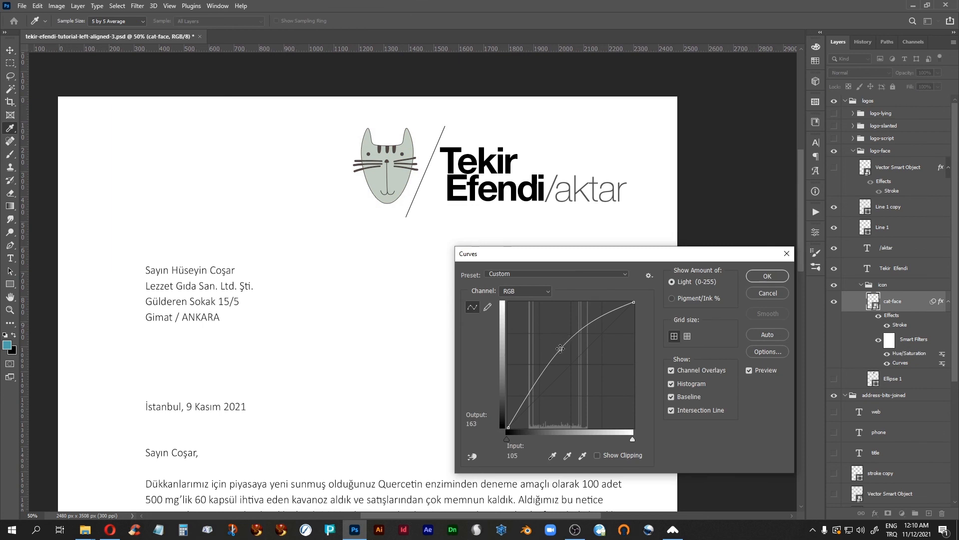
{"action": "left_click_drag", "start_coordinate": [560, 348], "coordinate": [555, 346]}
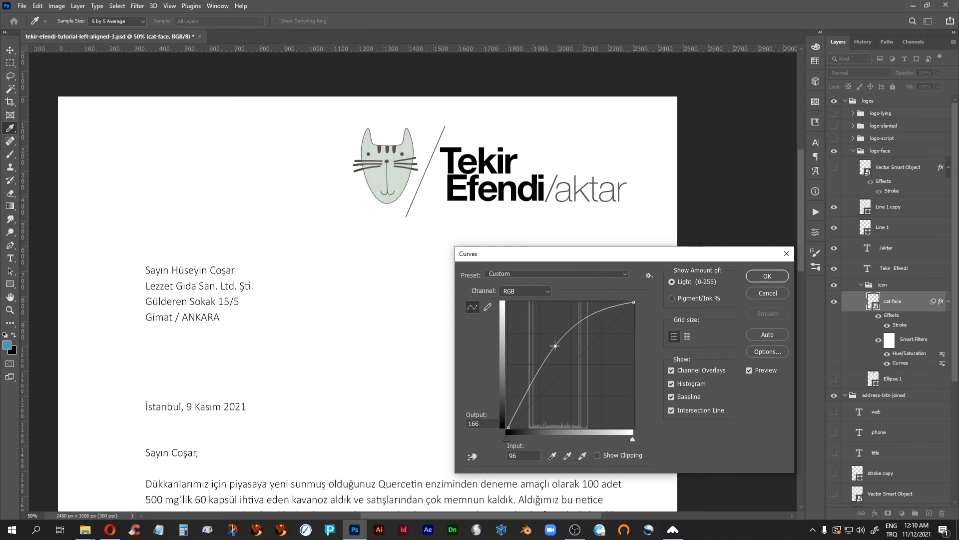
{"action": "left_click", "coordinate": [767, 276]}
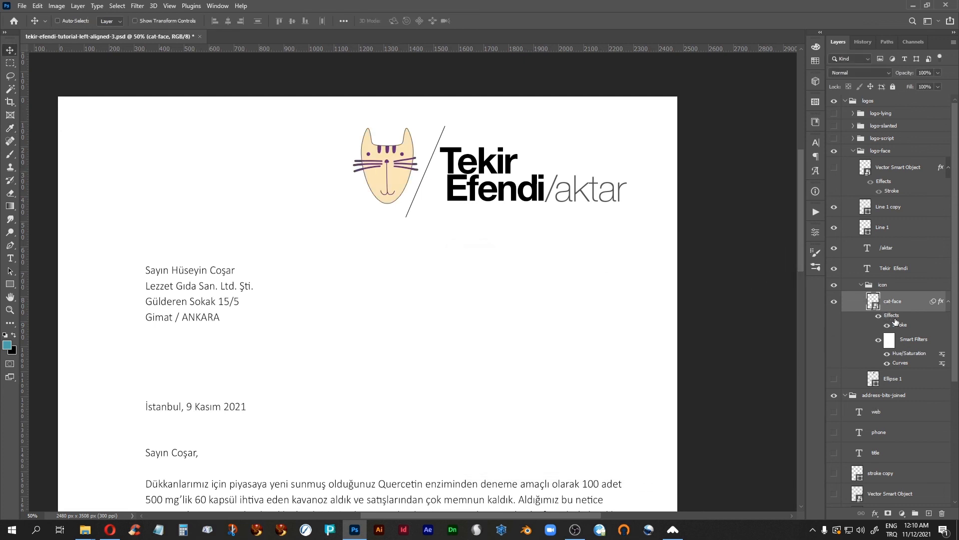
{"action": "key", "text": "ctrl+0"}
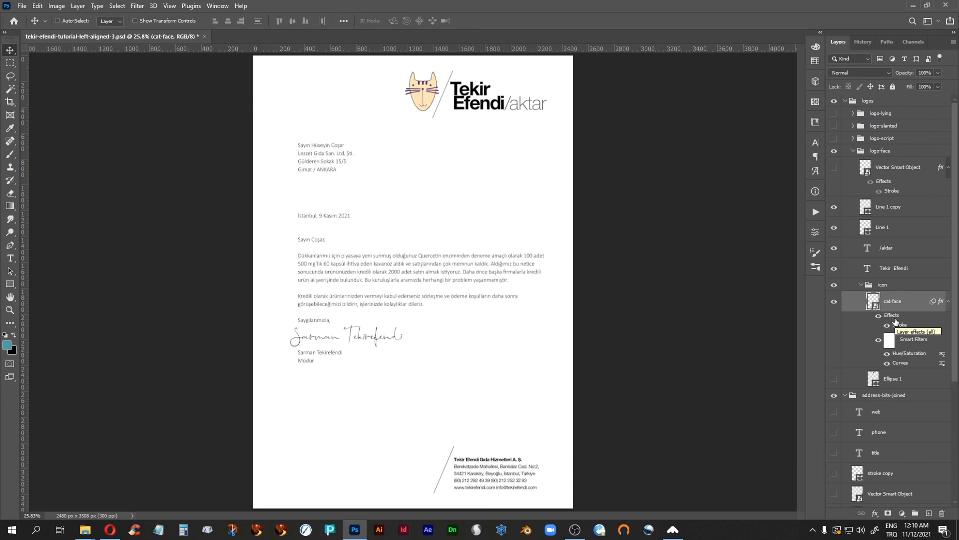